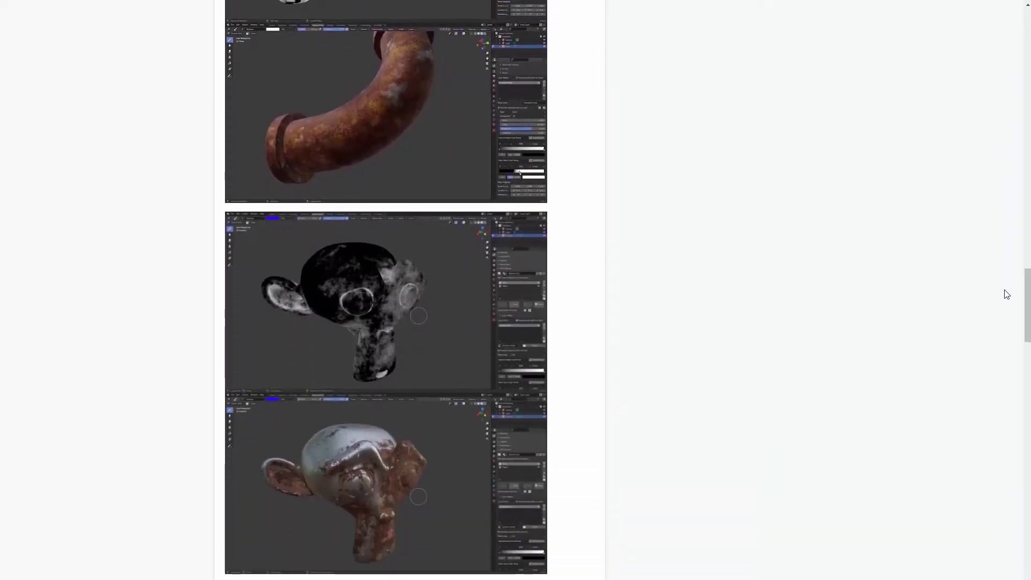
Look through the PBR Painter product page, including the feature previews, tutorial links, changelog and v2.2 feature list
{"action": "scroll", "coordinate": [1014, 332], "scroll_direction": "down", "scroll_amount": 7}
{"action": "scroll", "coordinate": [1015, 376], "scroll_direction": "down", "scroll_amount": 14}
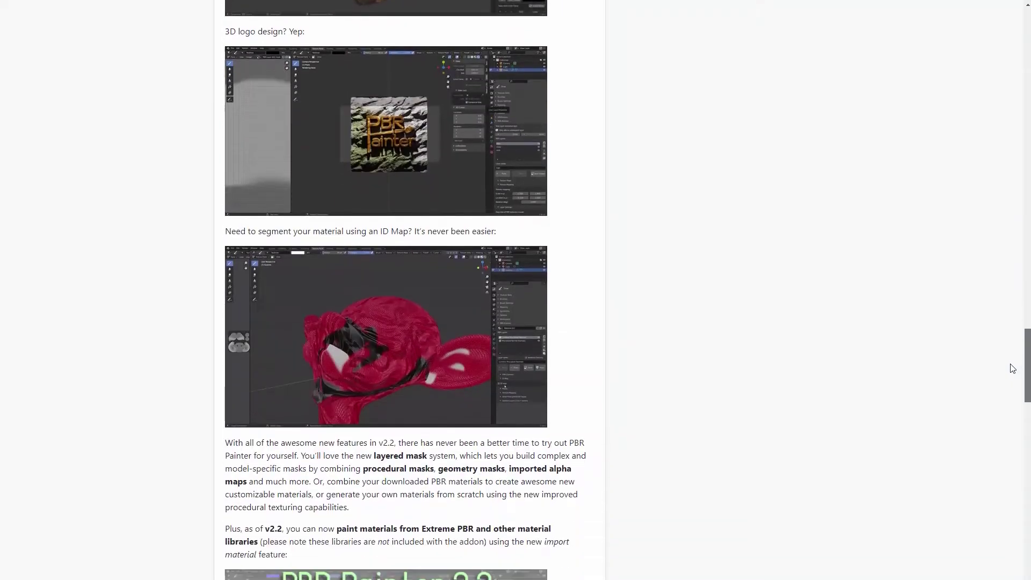
{"action": "scroll", "coordinate": [1009, 420], "scroll_direction": "down", "scroll_amount": 9}
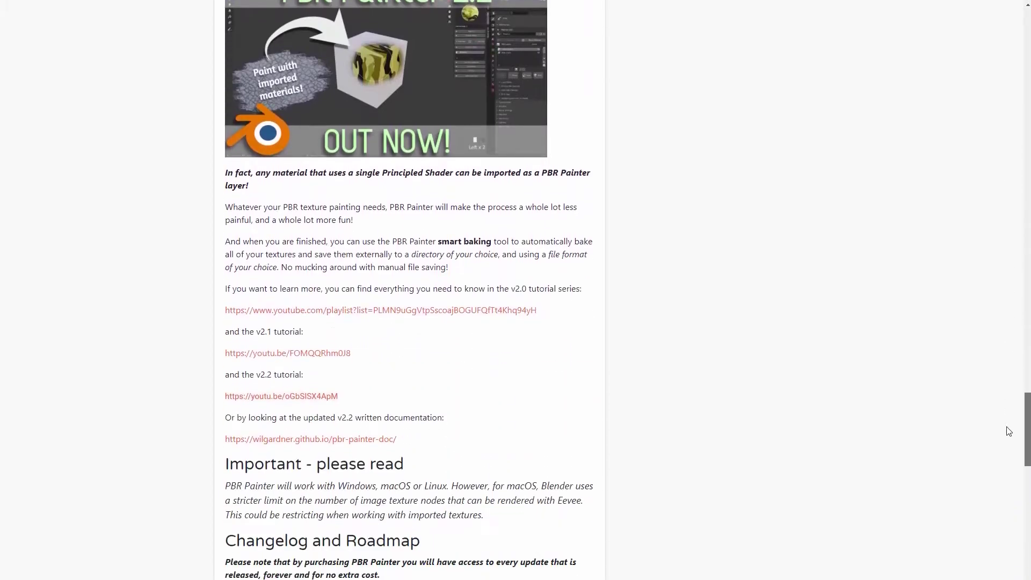
{"action": "scroll", "coordinate": [1007, 469], "scroll_direction": "down", "scroll_amount": 3}
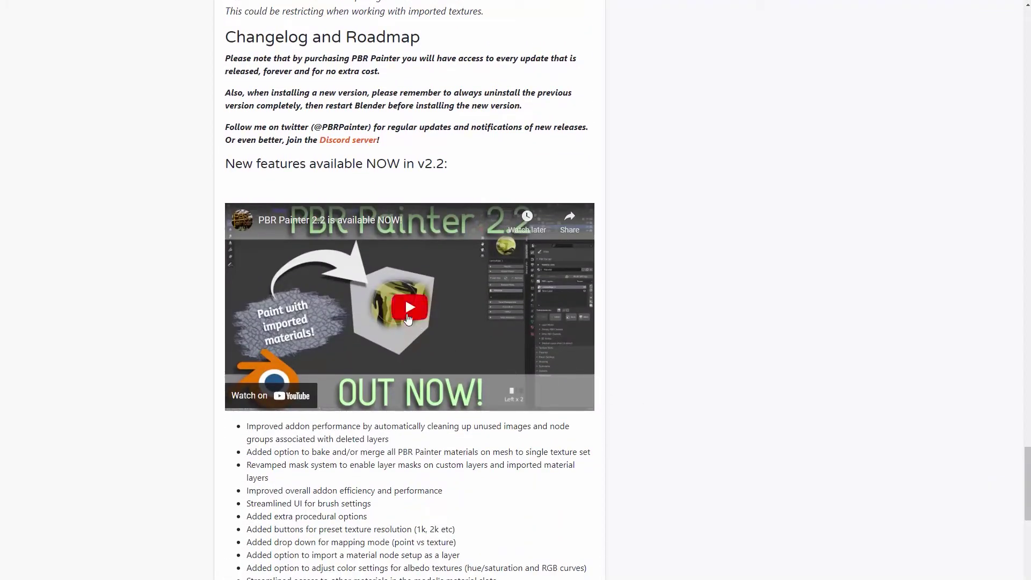
{"action": "scroll", "coordinate": [1026, 482], "scroll_direction": "down", "scroll_amount": 3}
{"action": "scroll", "coordinate": [1026, 482], "scroll_direction": "down", "scroll_amount": 7}
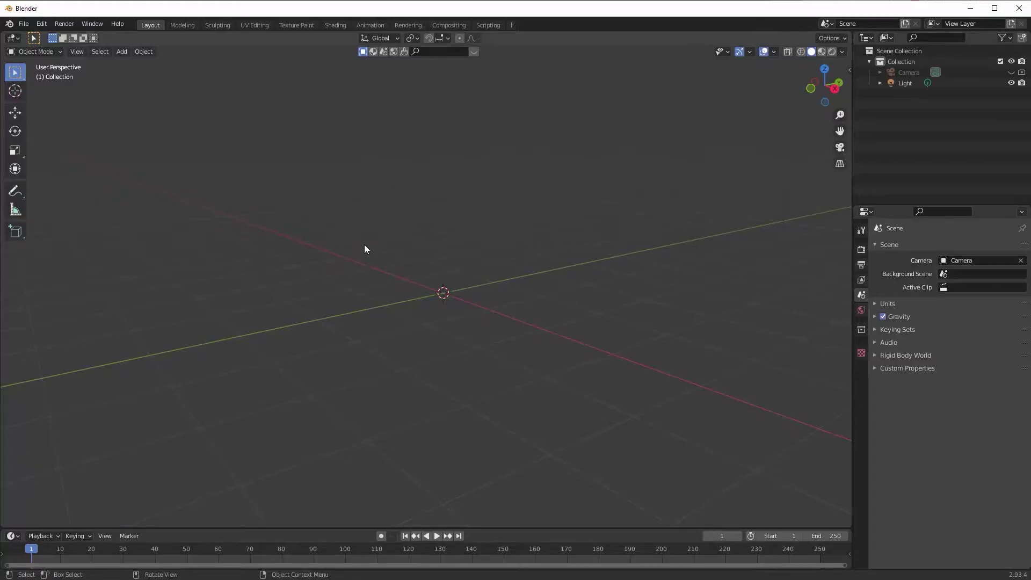
Switch to Blender and add a cube mesh to the empty scene
{"action": "key", "text": "shift+a"}
{"action": "mouse_move", "coordinate": [385, 288]}
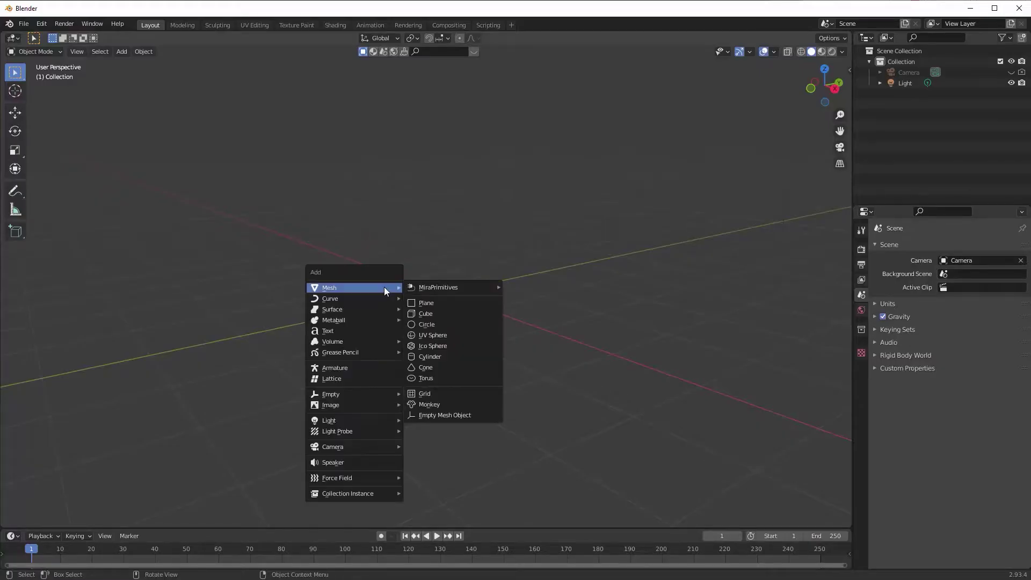
{"action": "left_click", "coordinate": [440, 312]}
{"action": "scroll", "coordinate": [446, 299], "scroll_direction": "up", "scroll_amount": 3}
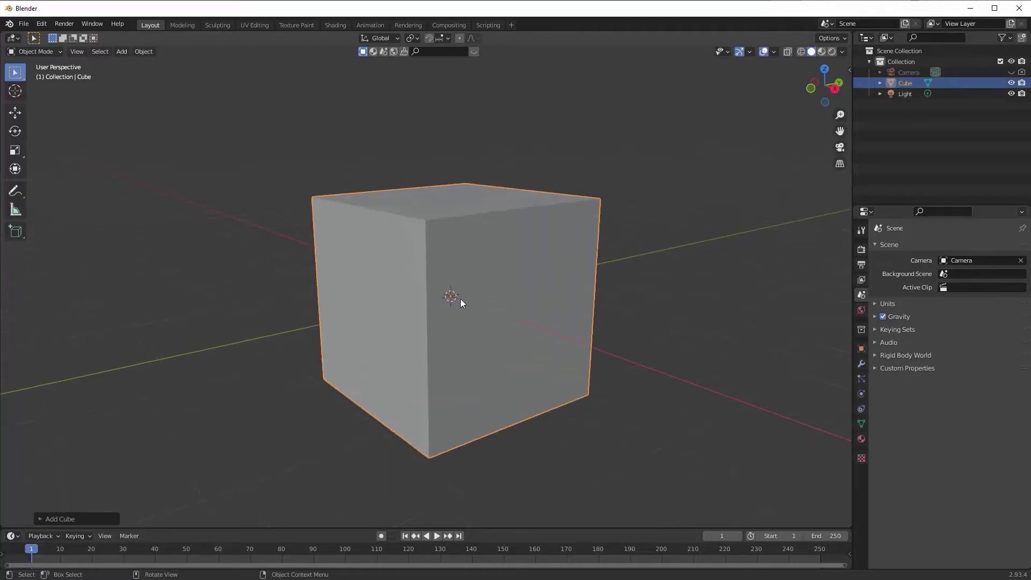
Flatten the cube along the Z axis to roughly half its height and apply its scale
{"action": "key", "text": "s"}
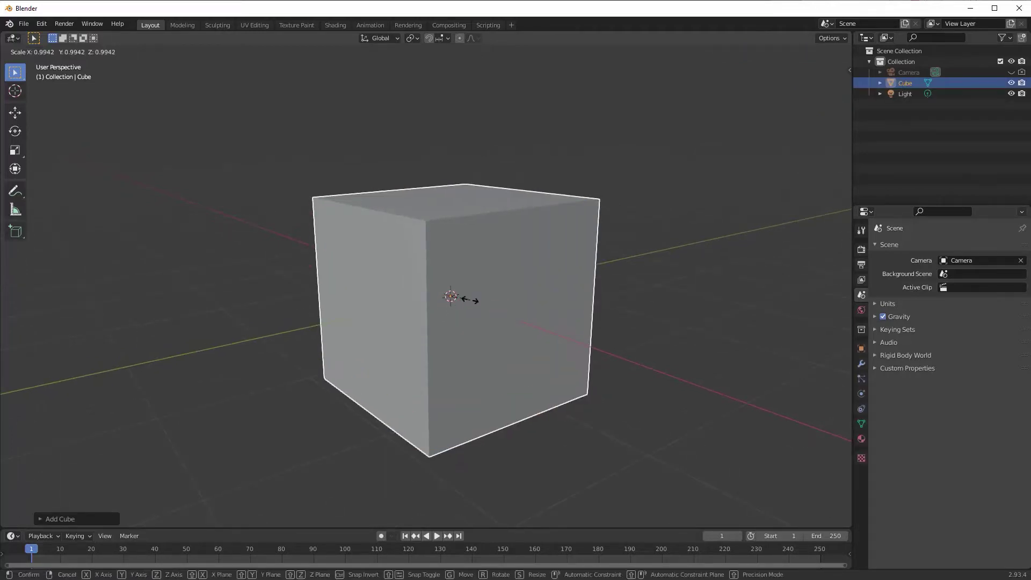
{"action": "key", "text": "z"}
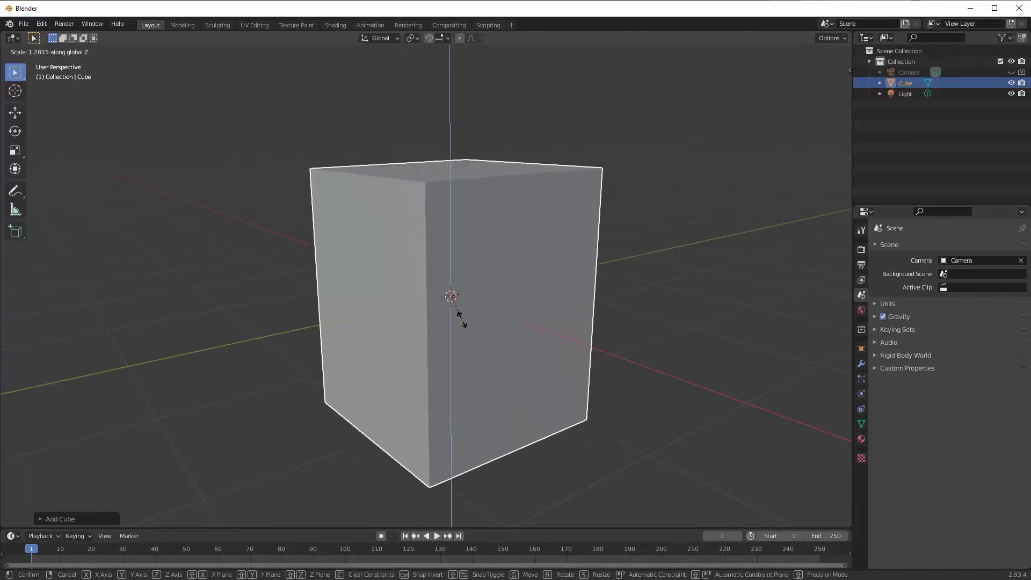
{"action": "left_click", "coordinate": [500, 301]}
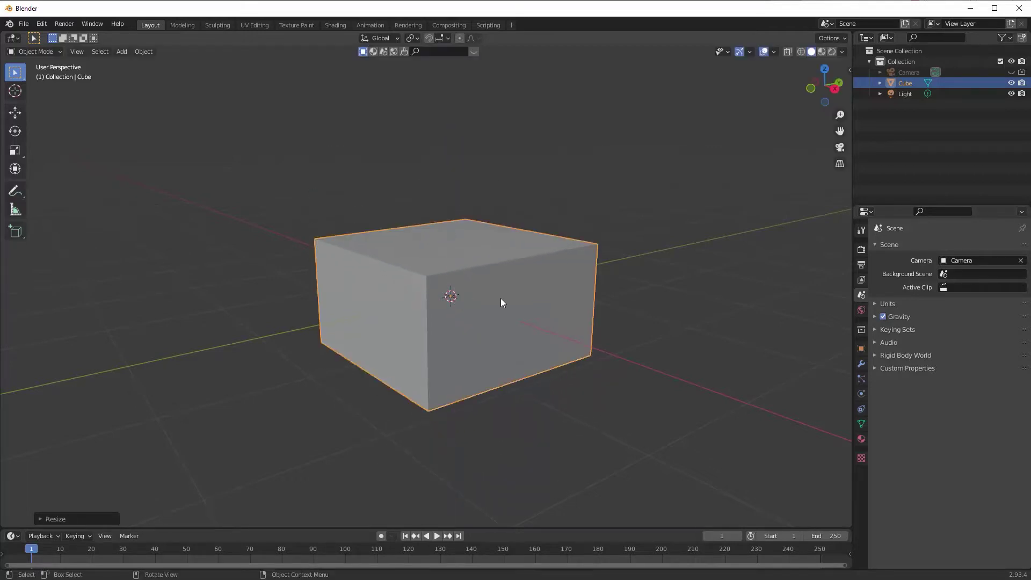
{"action": "key", "text": "ctrl+a"}
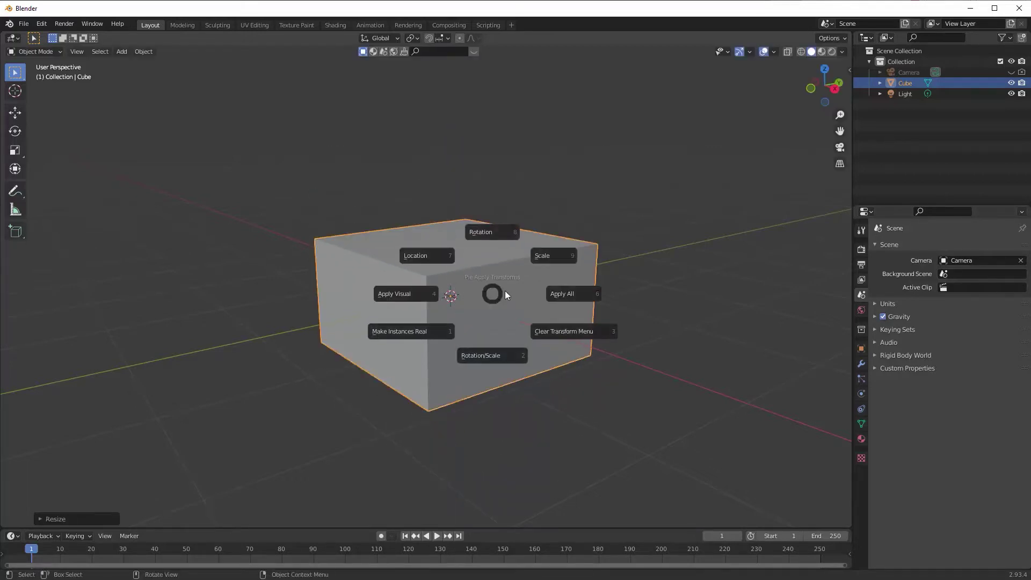
{"action": "left_click", "coordinate": [547, 259]}
In Edit Mode, add two evenly spaced loop cuts to the block, dividing it into three sections without sliding them
{"action": "key", "text": "Tab"}
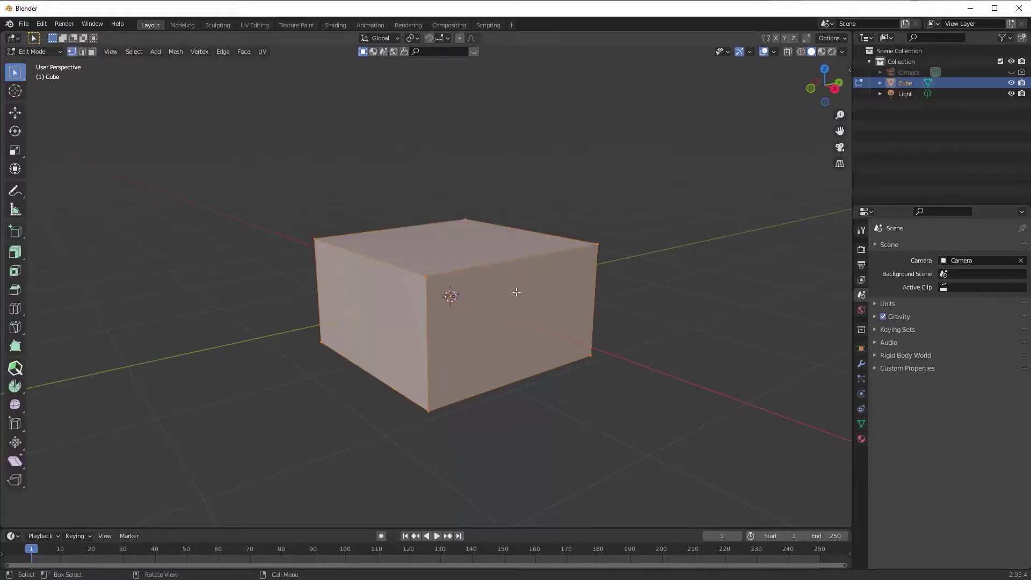
{"action": "middle_click_drag", "start_coordinate": [507, 292], "coordinate": [491, 285], "text": "shift"}
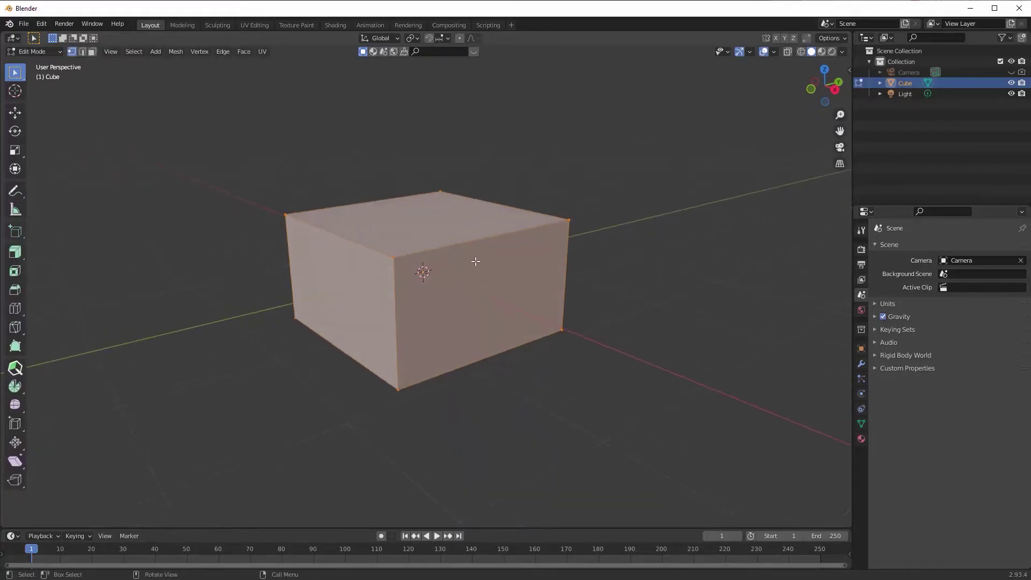
{"action": "key", "text": "ctrl+r"}
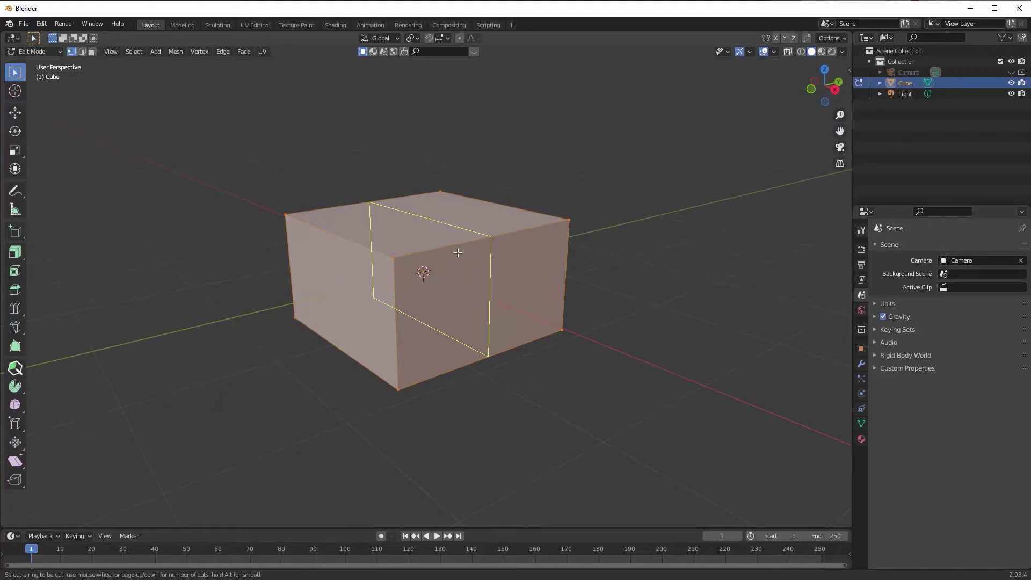
{"action": "scroll", "coordinate": [457, 252], "scroll_direction": "up", "scroll_amount": 1}
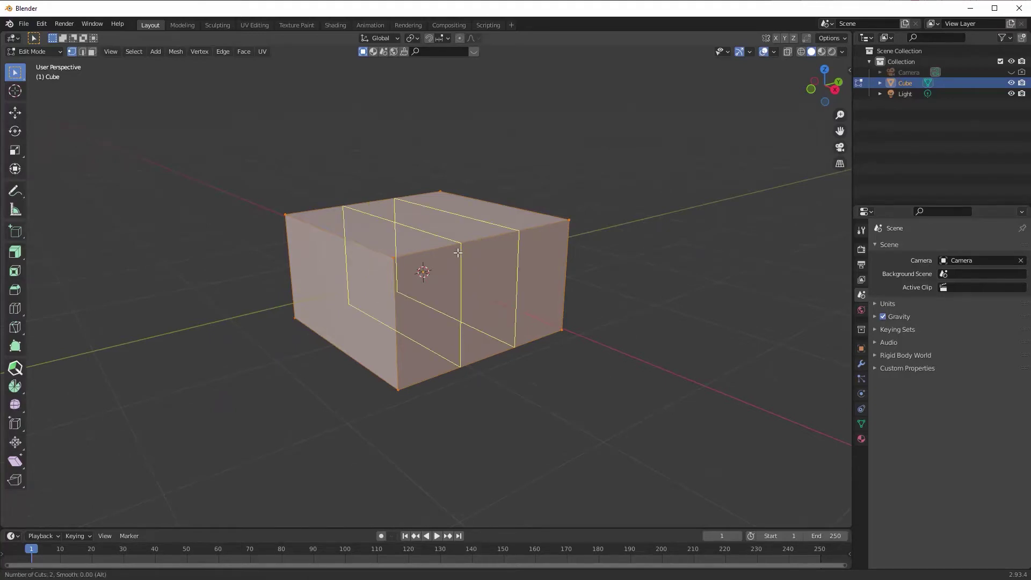
{"action": "left_click", "coordinate": [457, 252]}
{"action": "right_click", "coordinate": [458, 252]}
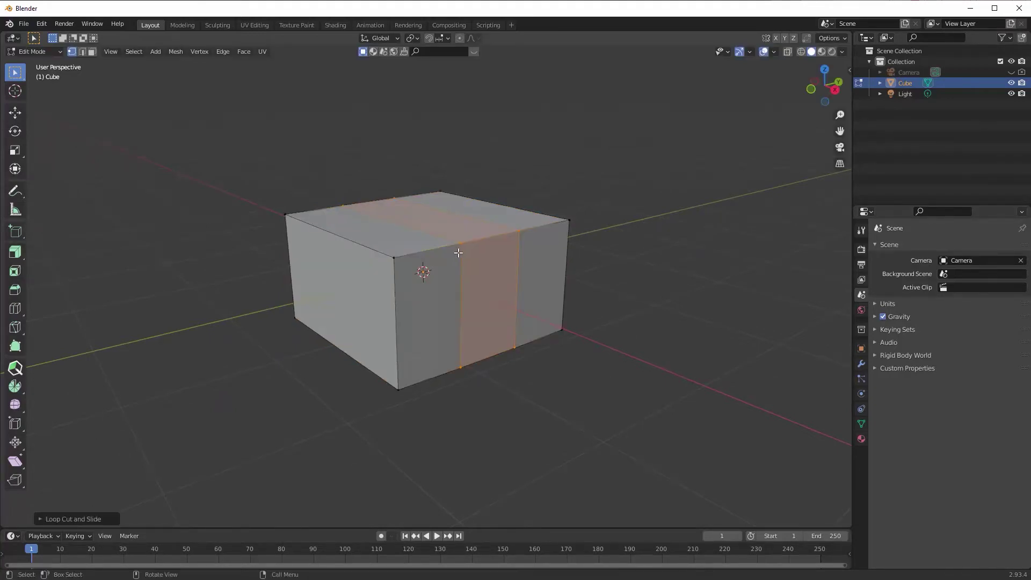
Extrude the middle band of faces inward with Extrude Along Normals, leaving a recess all around between the two side blocks
{"action": "middle_click_drag", "start_coordinate": [482, 265], "coordinate": [477, 270]}
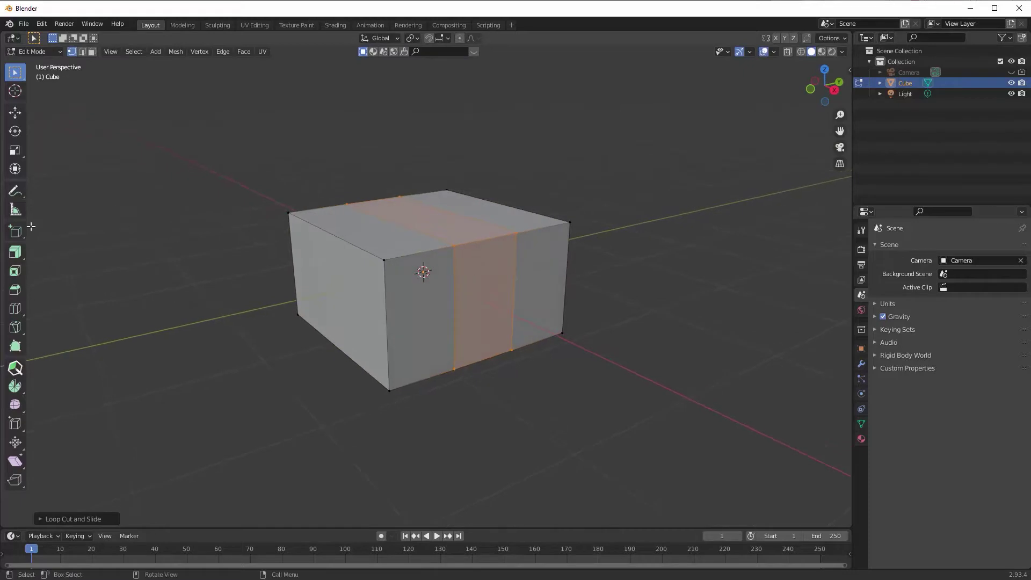
{"action": "left_click", "coordinate": [24, 253]}
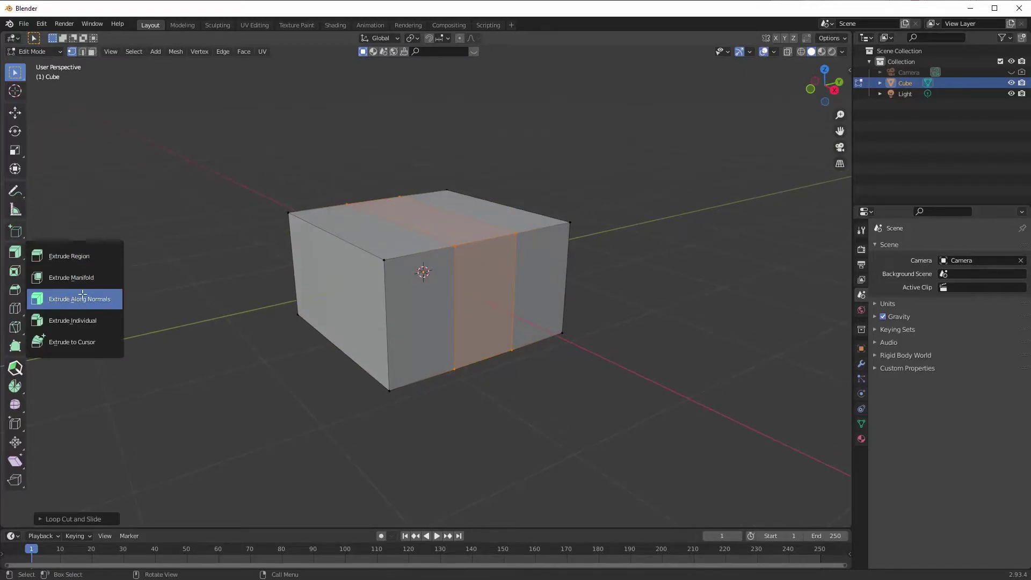
{"action": "left_click", "coordinate": [82, 295]}
{"action": "left_click_drag", "start_coordinate": [421, 214], "coordinate": [418, 230]}
Bevel the upper front edges of both side blocks and the recessed middle into one wide single-segment slope
{"action": "key", "text": "2"}
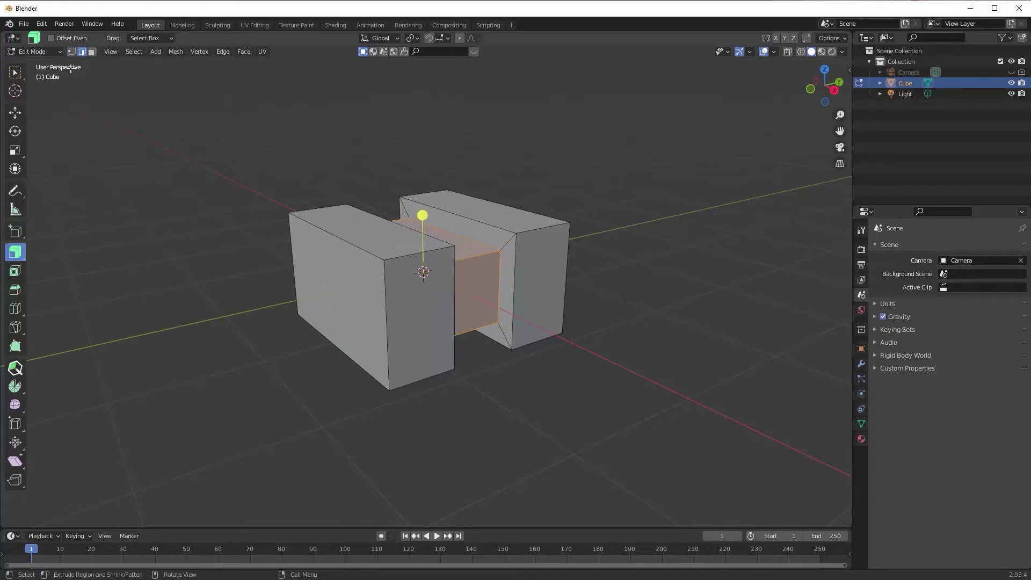
{"action": "left_click", "coordinate": [15, 72]}
{"action": "left_click", "coordinate": [460, 257]}
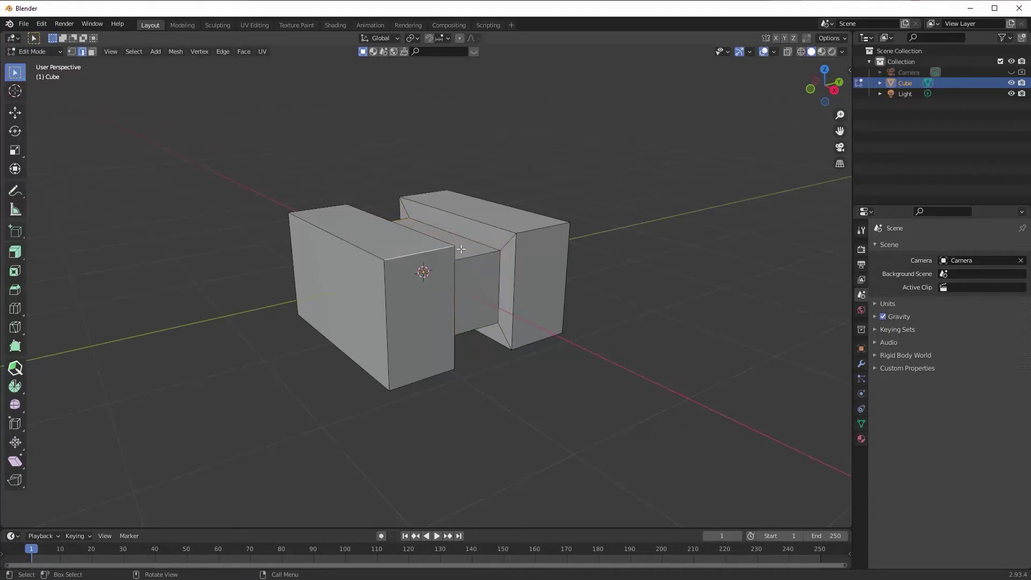
{"action": "middle_click_drag", "start_coordinate": [461, 249], "coordinate": [449, 260]}
{"action": "left_click", "coordinate": [449, 261], "text": "ctrl"}
{"action": "left_click", "coordinate": [493, 260], "text": "ctrl"}
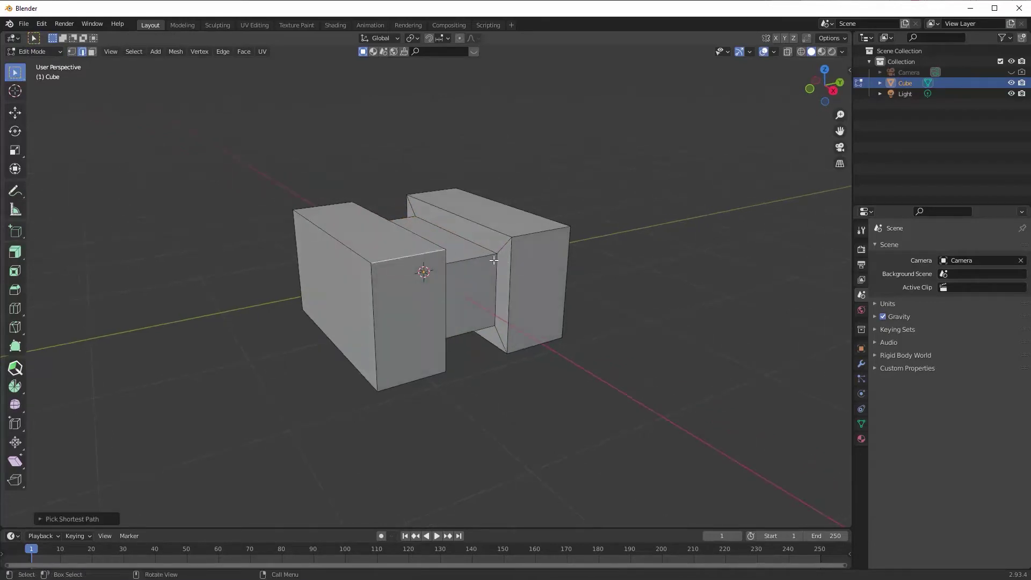
{"action": "left_click", "coordinate": [524, 241], "text": "ctrl"}
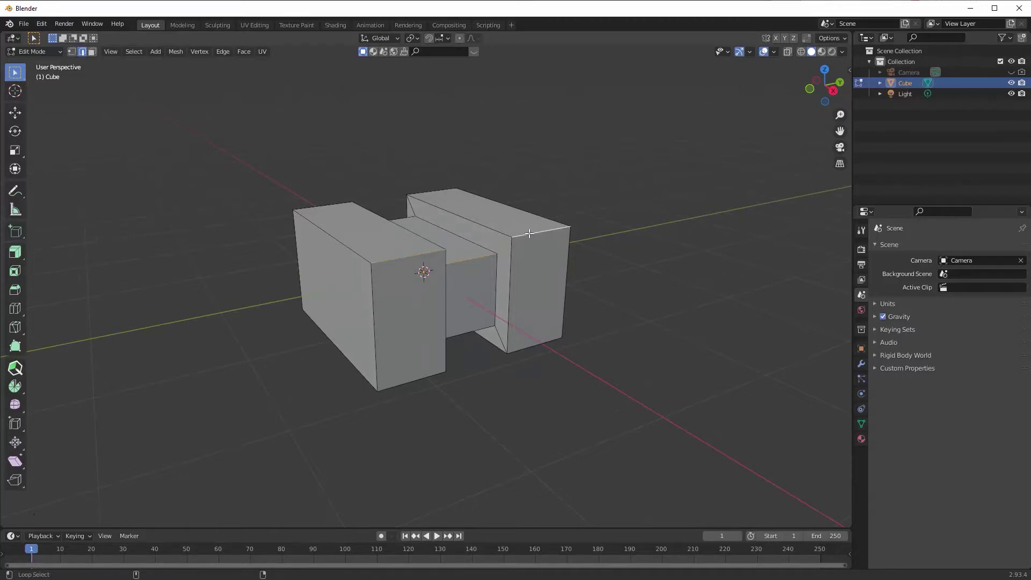
{"action": "key", "text": "ctrl+b"}
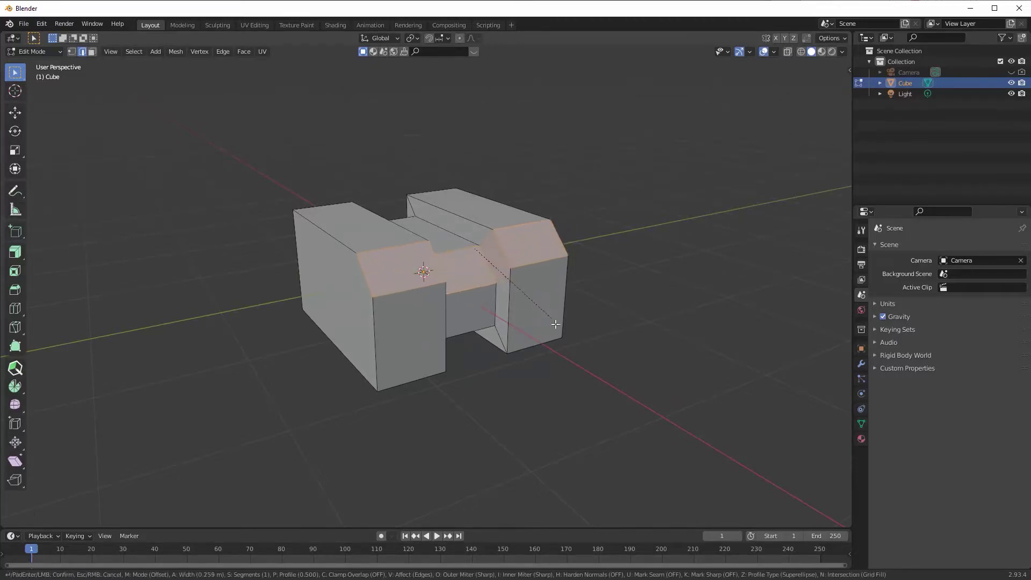
{"action": "left_click", "coordinate": [564, 345]}
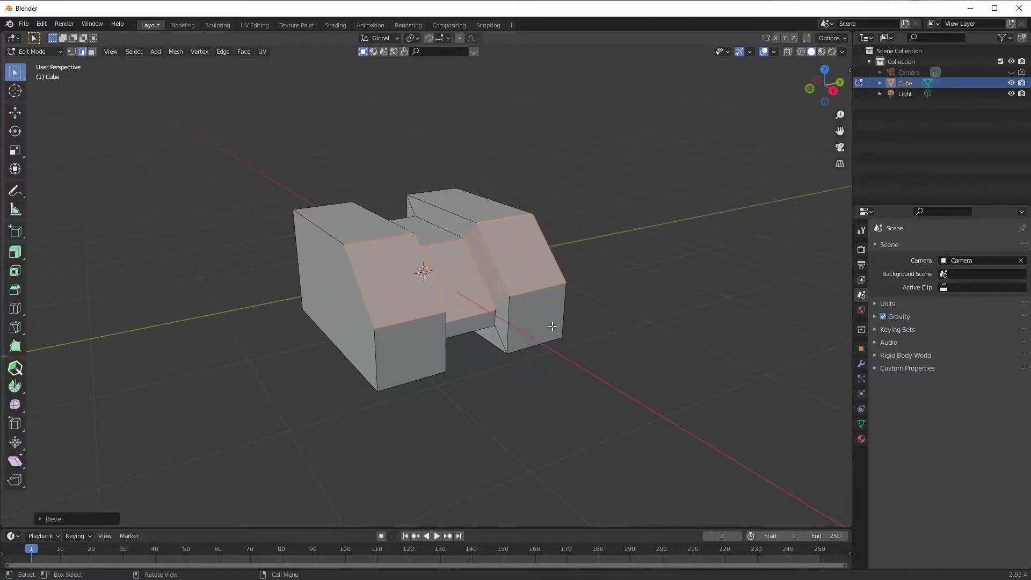
Extrude the bottom faces of the two side blocks downward by about 0.1 m
{"action": "middle_click_drag", "start_coordinate": [448, 246], "coordinate": [403, 223]}
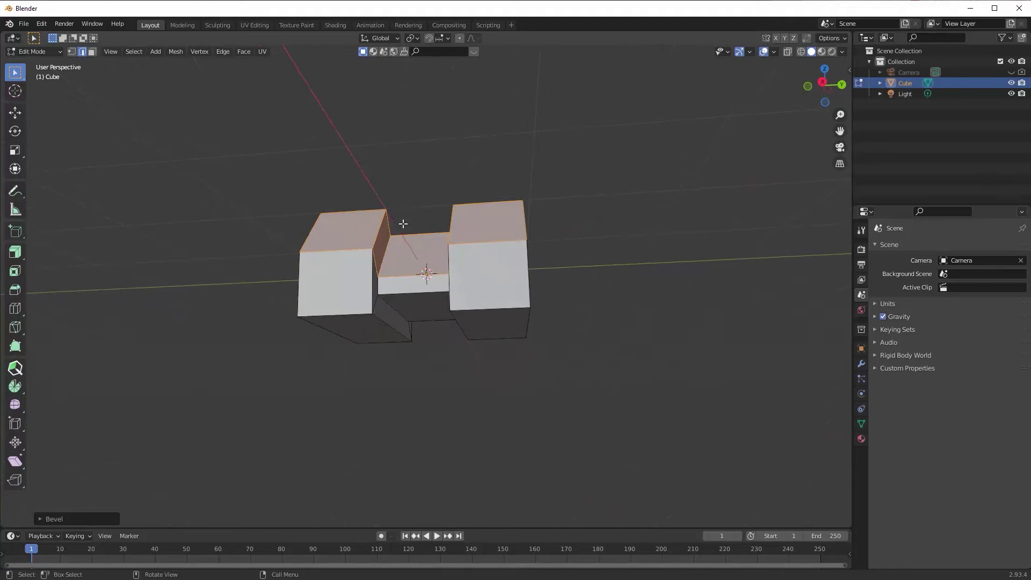
{"action": "left_click", "coordinate": [611, 319]}
{"action": "mouse_move", "coordinate": [541, 311]}
{"action": "middle_mouse_down"}
{"action": "mouse_move", "coordinate": [540, 322]}
{"action": "mouse_move", "coordinate": [521, 317]}
{"action": "mouse_move", "coordinate": [537, 322]}
{"action": "middle_mouse_up"}
{"action": "left_click", "coordinate": [391, 325]}
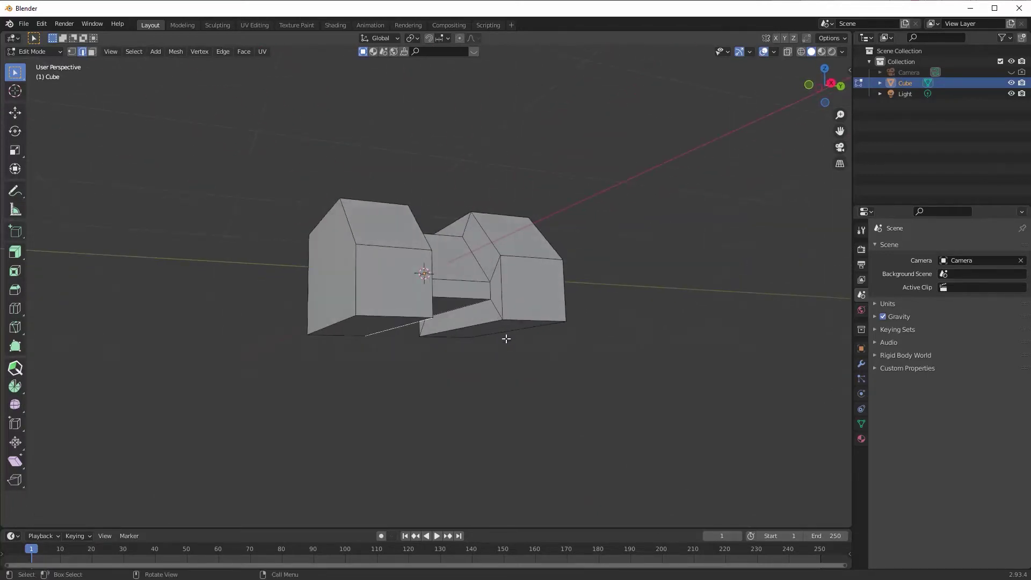
{"action": "key", "text": "3"}
{"action": "left_click", "coordinate": [382, 326]}
{"action": "left_click", "coordinate": [509, 328], "text": "shift"}
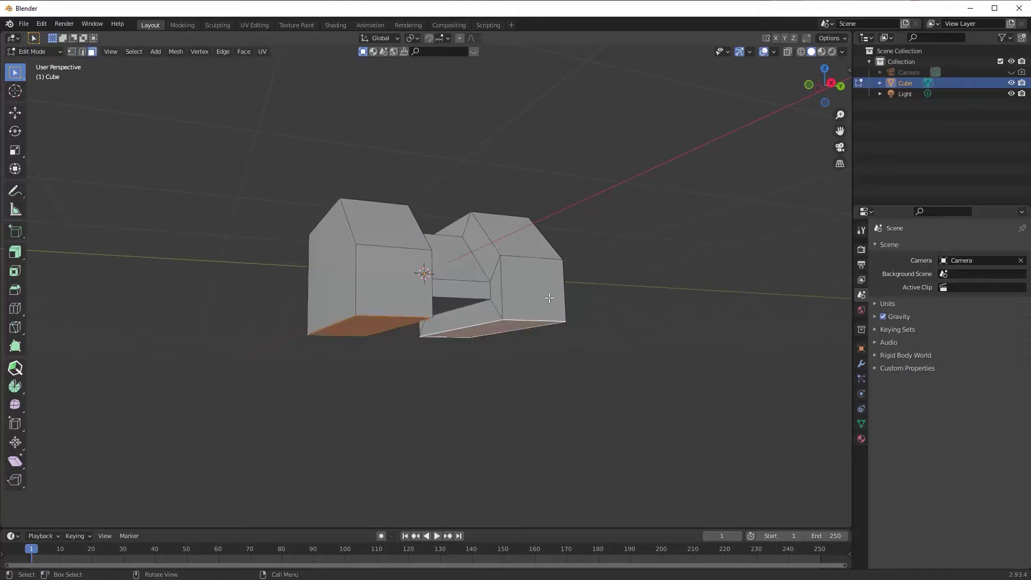
{"action": "key", "text": "e"}
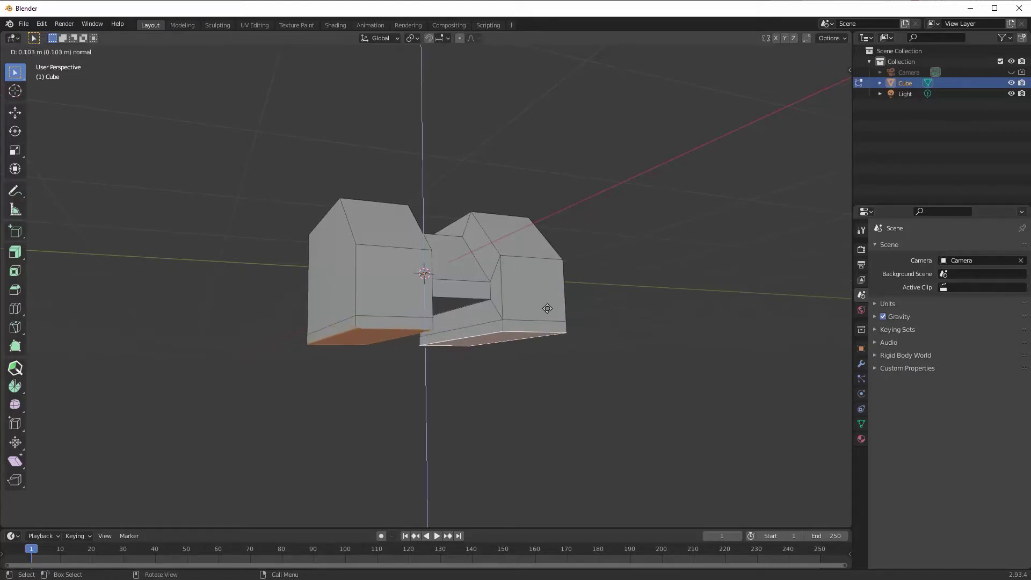
{"action": "left_click", "coordinate": [547, 308]}
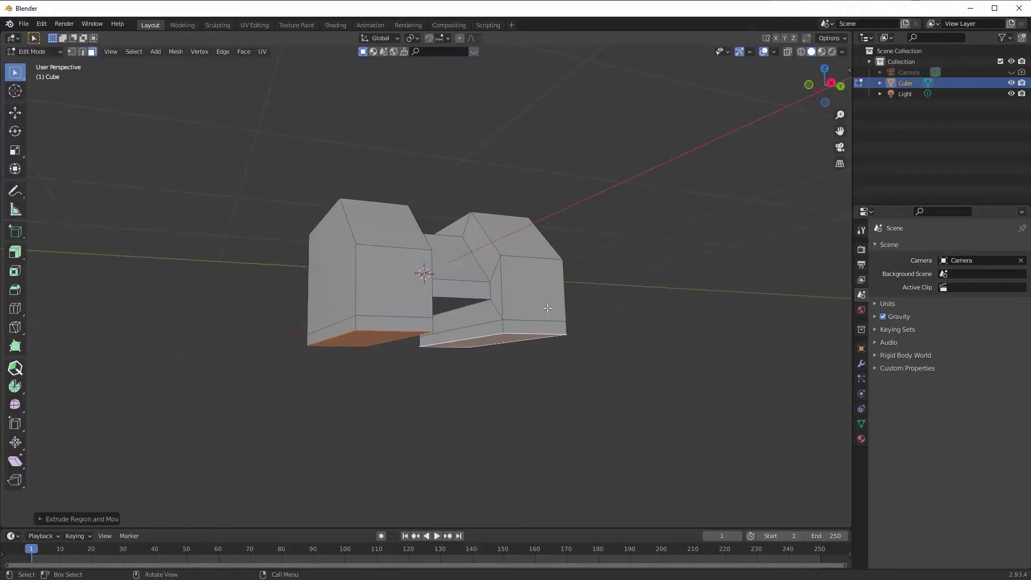
Extrude the side face loops of both bottom strips outward with Extrude Along Normals to form projecting bases
{"action": "middle_click_drag", "start_coordinate": [446, 184], "coordinate": [444, 200]}
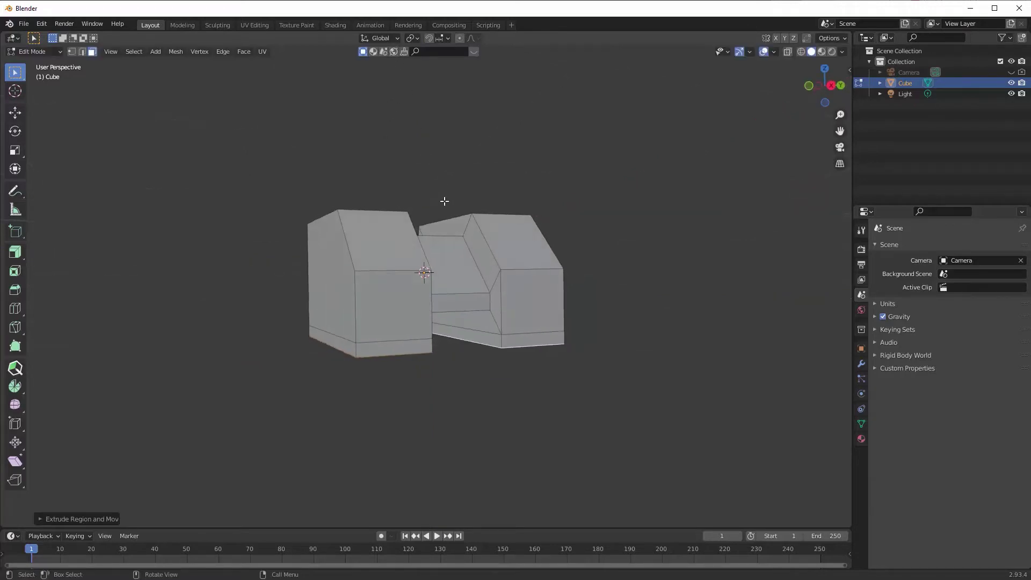
{"action": "left_click", "coordinate": [356, 353], "text": "alt"}
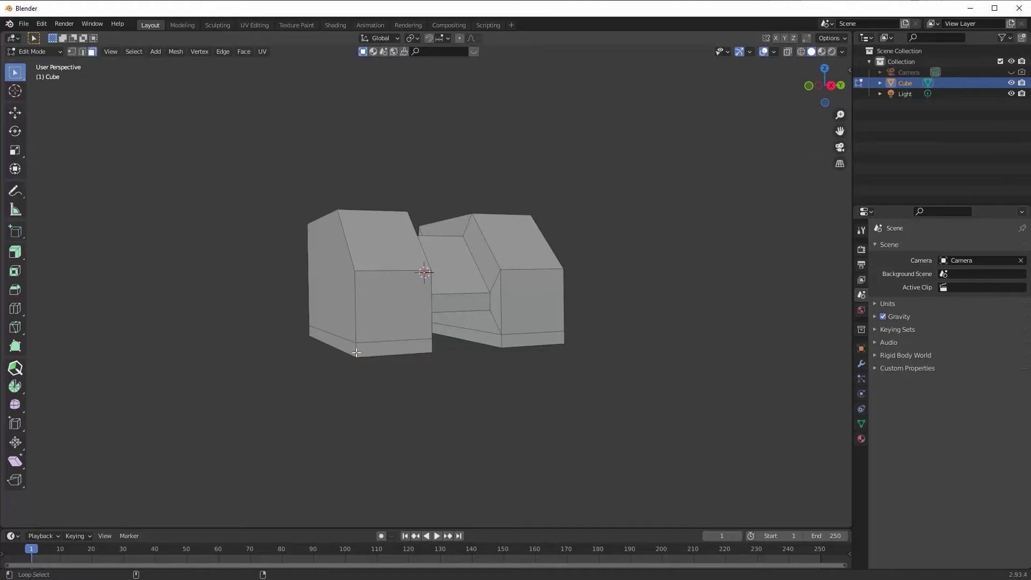
{"action": "left_click", "coordinate": [532, 342], "text": "alt+shift"}
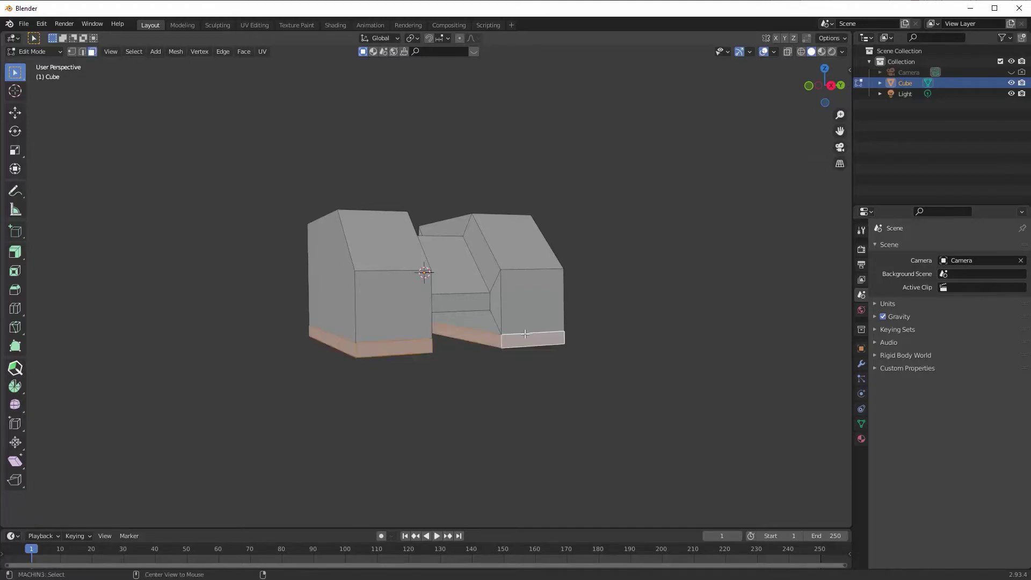
{"action": "left_click", "coordinate": [15, 251]}
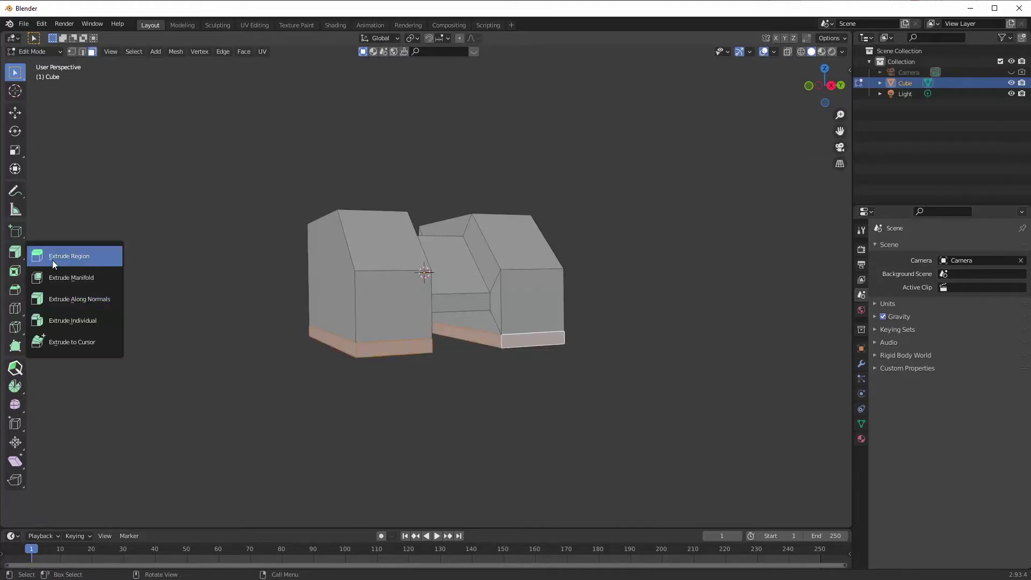
{"action": "left_click", "coordinate": [78, 295]}
{"action": "left_click_drag", "start_coordinate": [422, 274], "coordinate": [426, 271]}
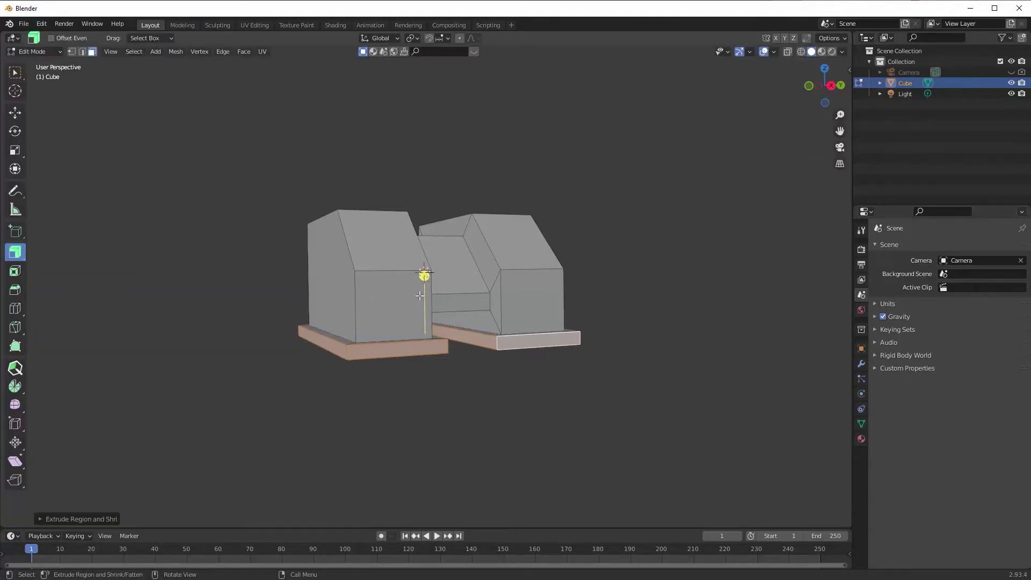
Dissolve the inner rectangular edge loops and their diagonal corner edges on the undersides of both bases
{"action": "middle_click_drag", "start_coordinate": [426, 271], "coordinate": [360, 236]}
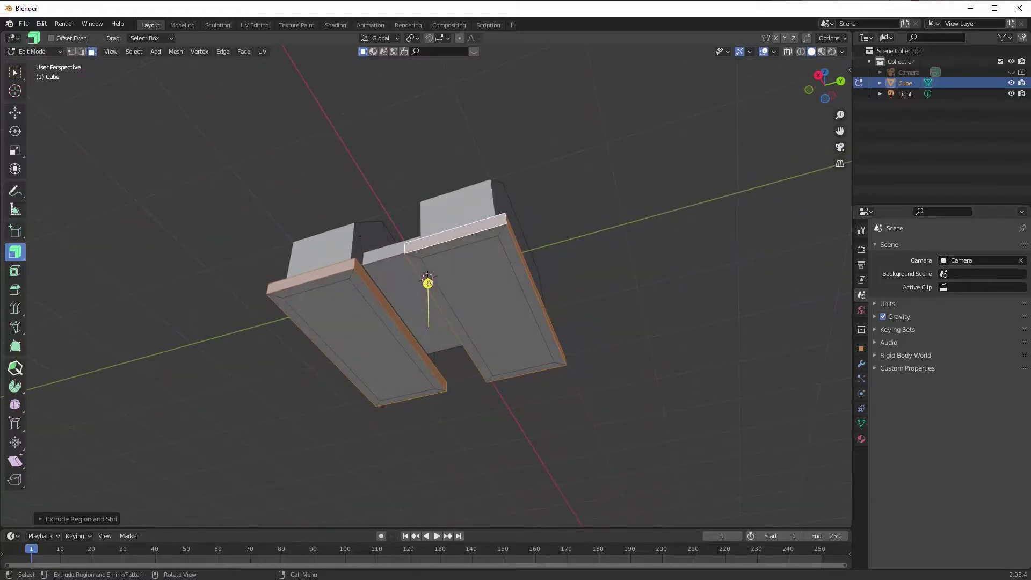
{"action": "left_click", "coordinate": [15, 71]}
{"action": "key", "text": "2"}
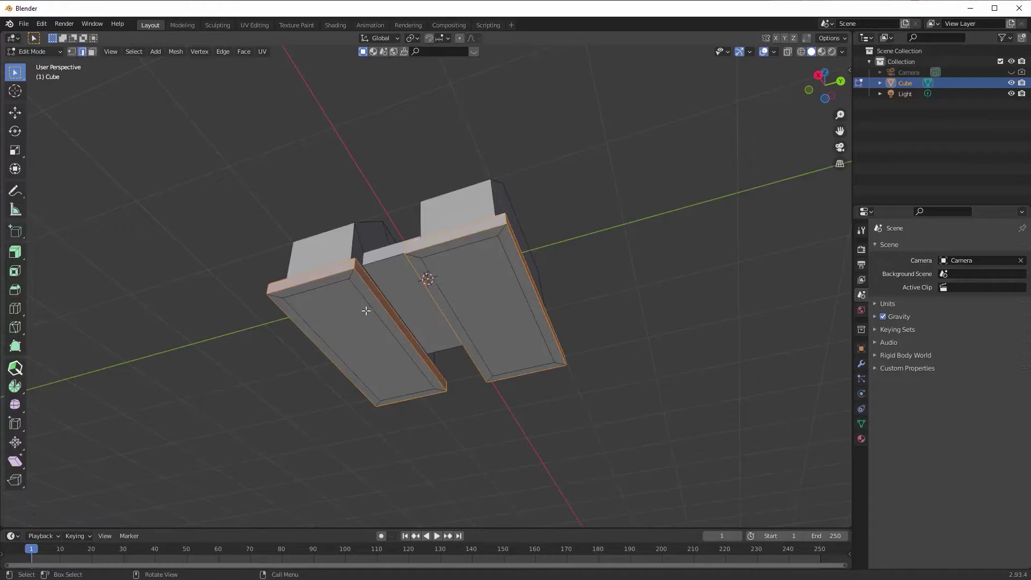
{"action": "left_click", "coordinate": [343, 278]}
{"action": "left_click", "coordinate": [349, 287], "text": "alt"}
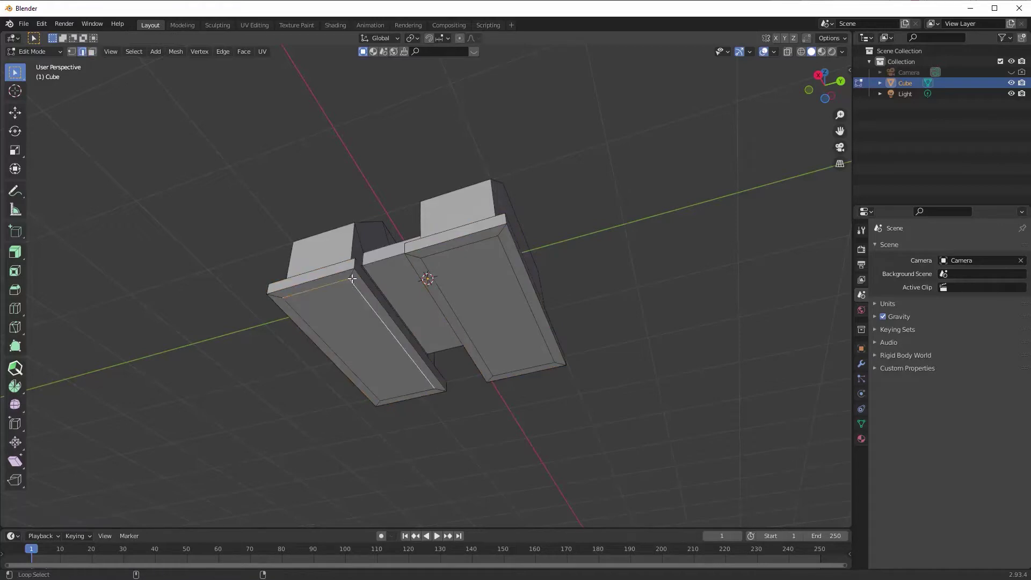
{"action": "left_click", "coordinate": [293, 298], "text": "alt"}
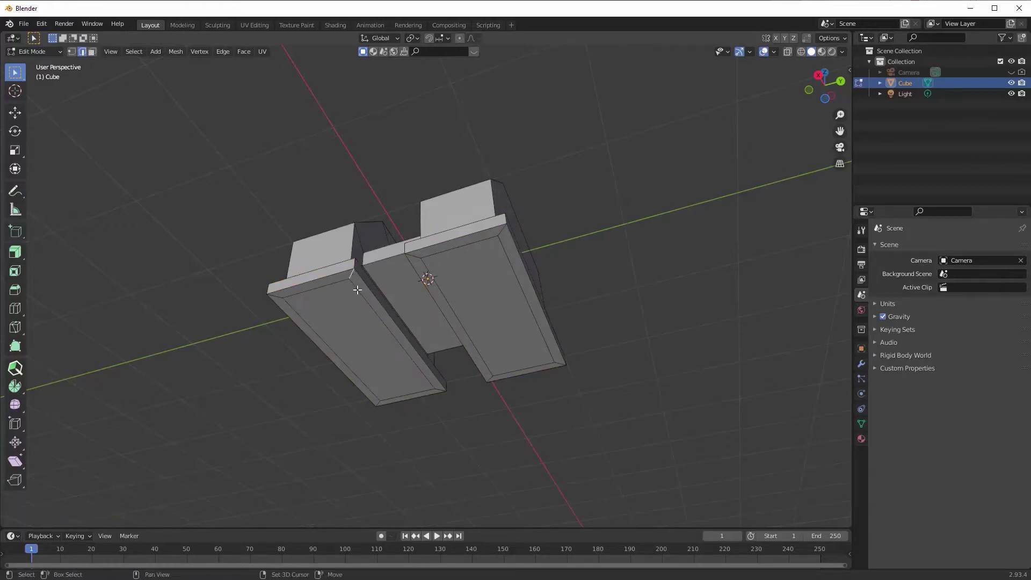
{"action": "left_click", "coordinate": [305, 321], "text": "alt+shift"}
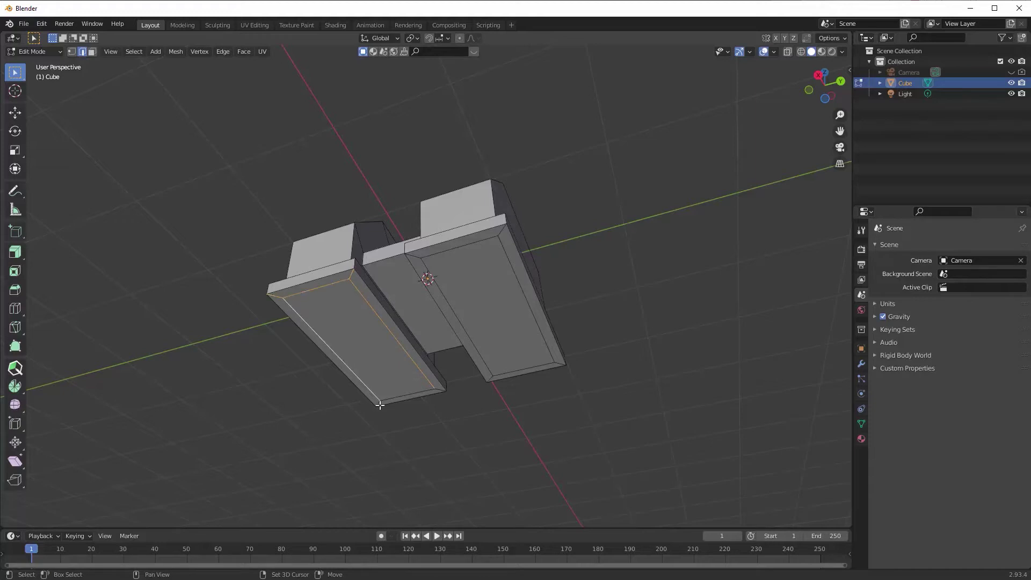
{"action": "left_click", "coordinate": [411, 396], "text": "alt+shift"}
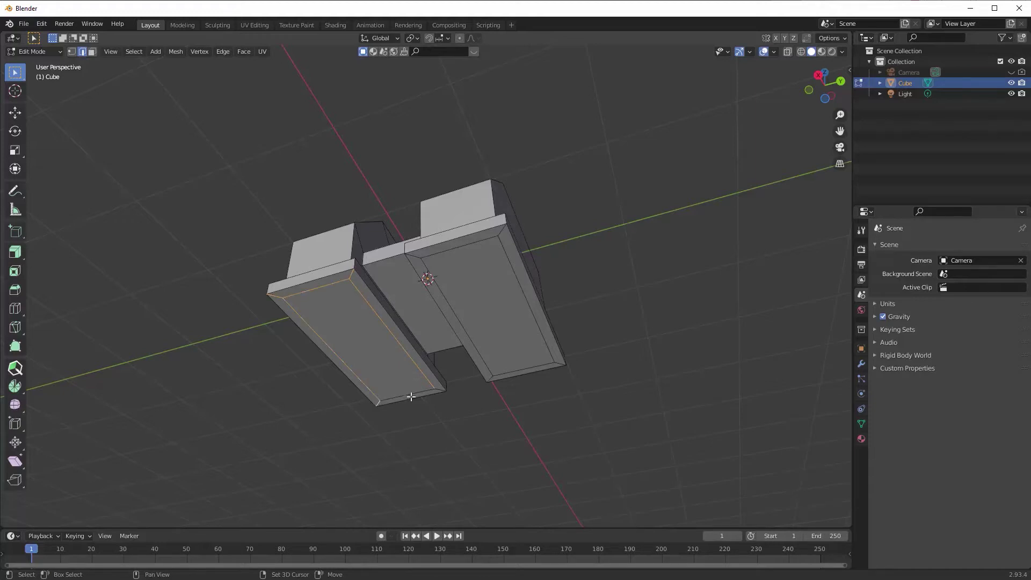
{"action": "left_click", "coordinate": [506, 372], "text": "alt+shift"}
{"action": "left_click", "coordinate": [418, 255], "text": "alt+shift"}
{"action": "left_click", "coordinate": [426, 264], "text": "alt+shift"}
{"action": "left_click", "coordinate": [490, 244], "text": "alt+shift"}
{"action": "left_click", "coordinate": [536, 346], "text": "alt+shift"}
{"action": "left_click", "coordinate": [556, 363], "text": "alt+shift"}
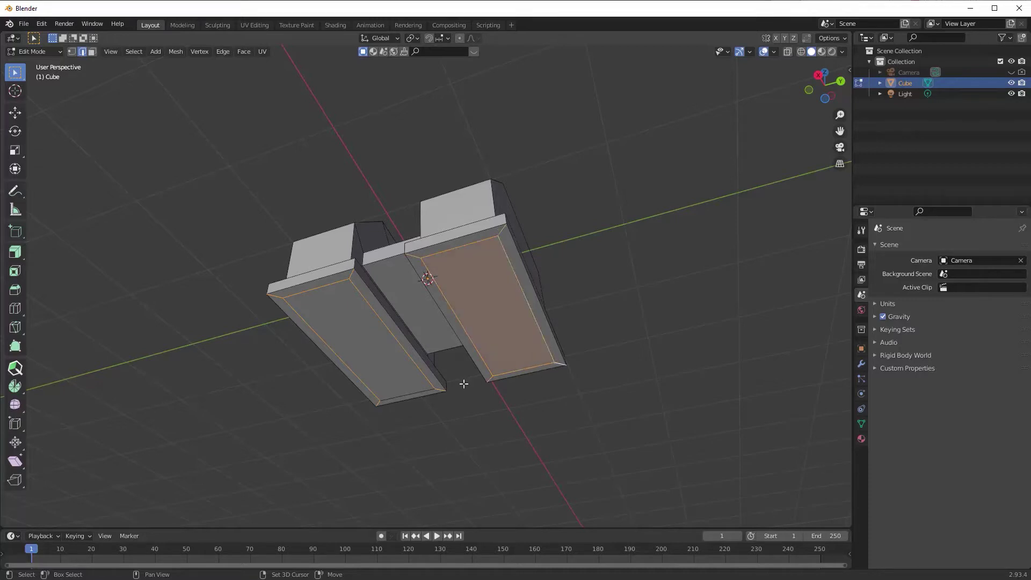
{"action": "left_click", "coordinate": [409, 394], "text": "alt+shift"}
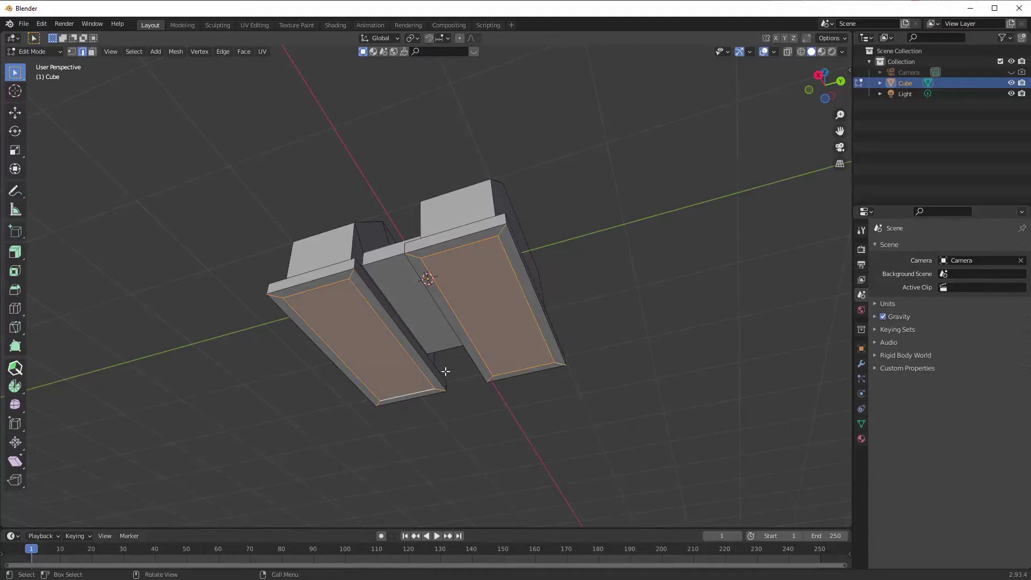
{"action": "key", "text": "x"}
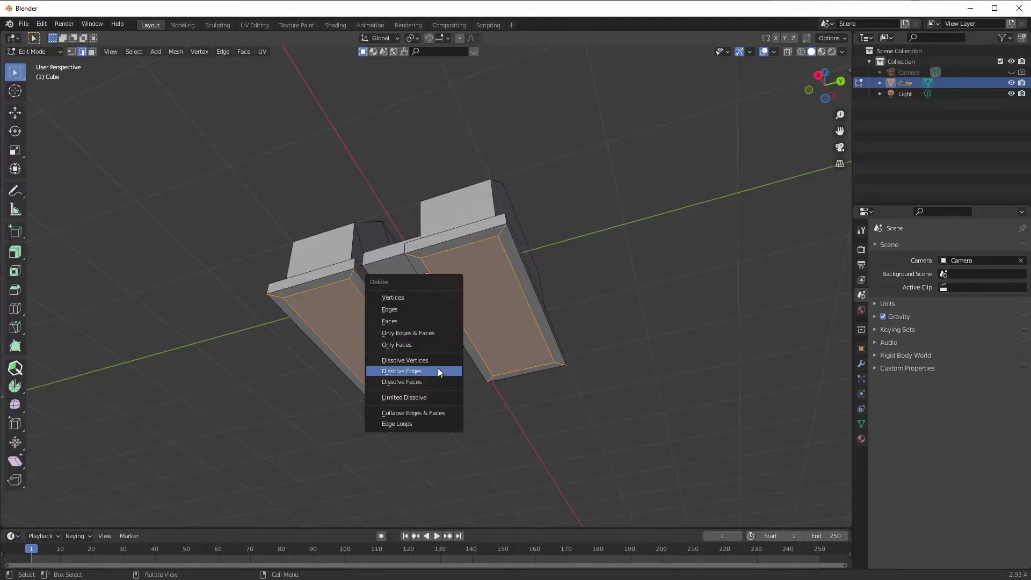
{"action": "left_click", "coordinate": [439, 372]}
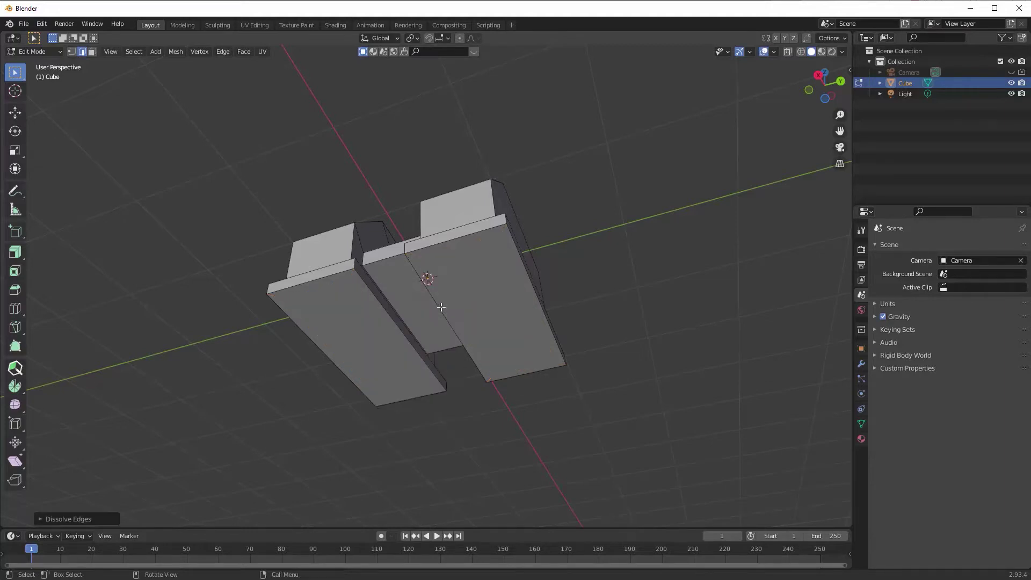
Try insetting the top and sloped faces of the nearer side block together
{"action": "middle_click_drag", "start_coordinate": [439, 307], "coordinate": [351, 274]}
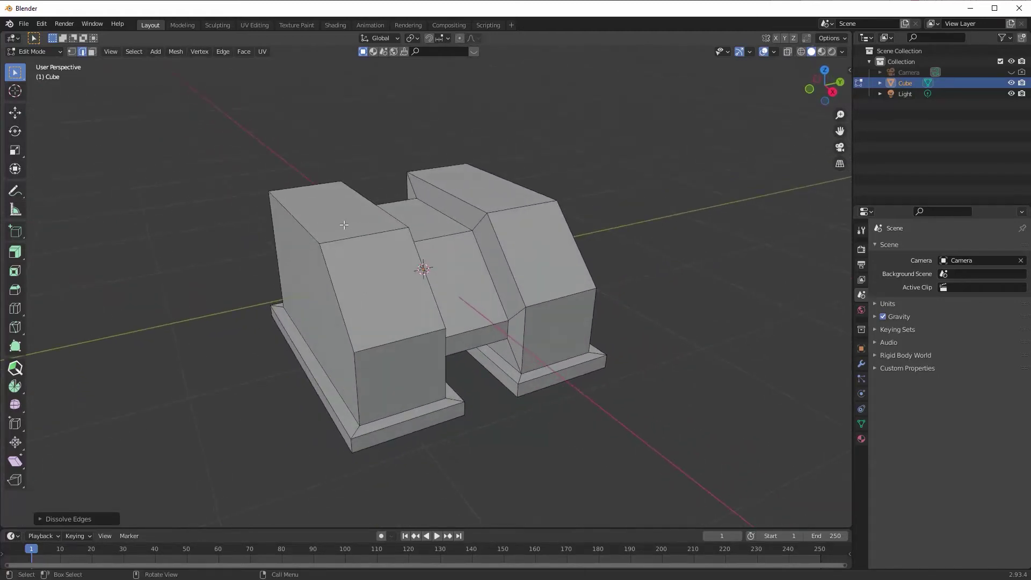
{"action": "key", "text": "3"}
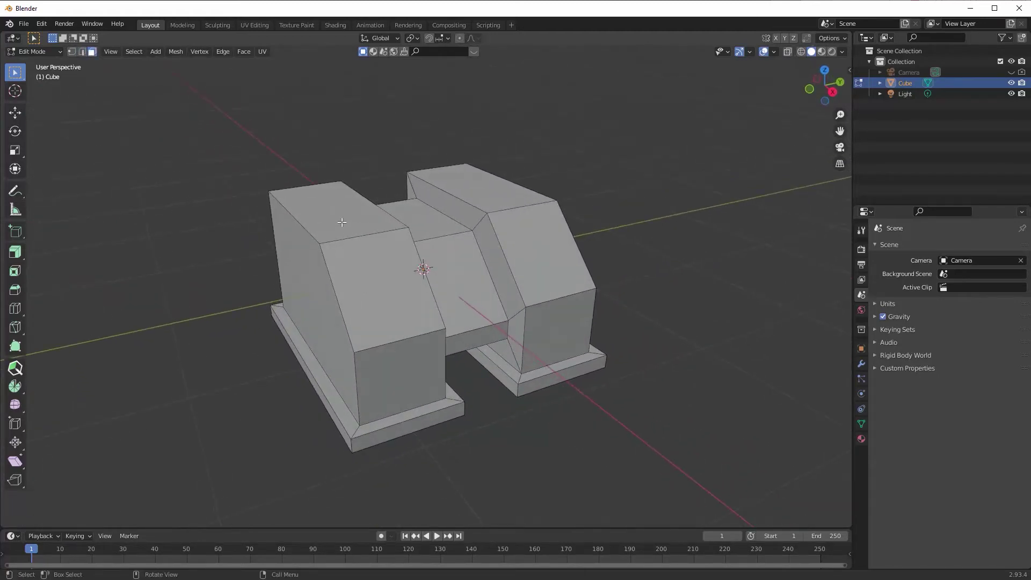
{"action": "left_click", "coordinate": [341, 223]}
{"action": "middle_click_drag", "start_coordinate": [354, 226], "coordinate": [364, 253], "text": "shift"}
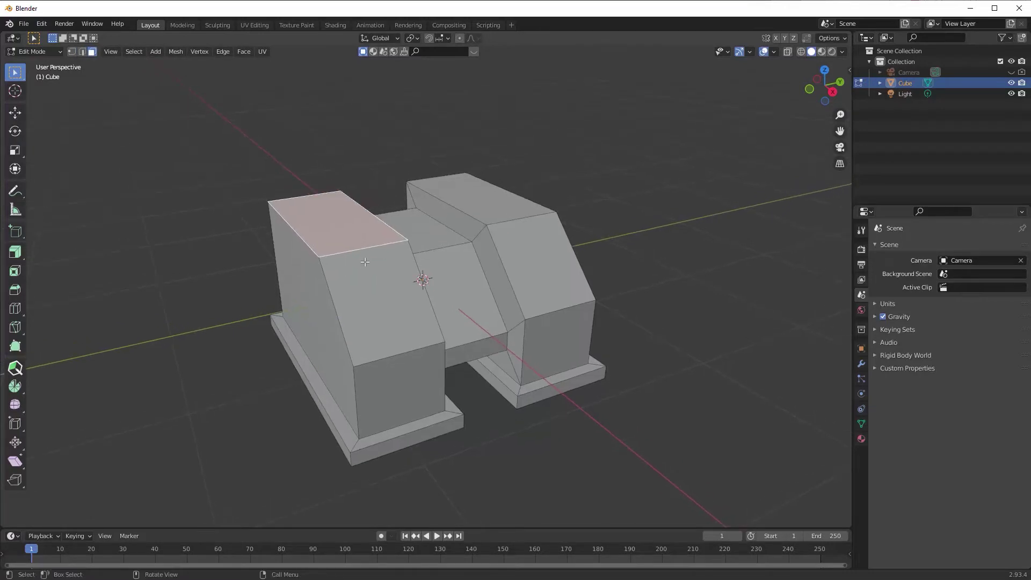
{"action": "left_click", "coordinate": [367, 262], "text": "shift"}
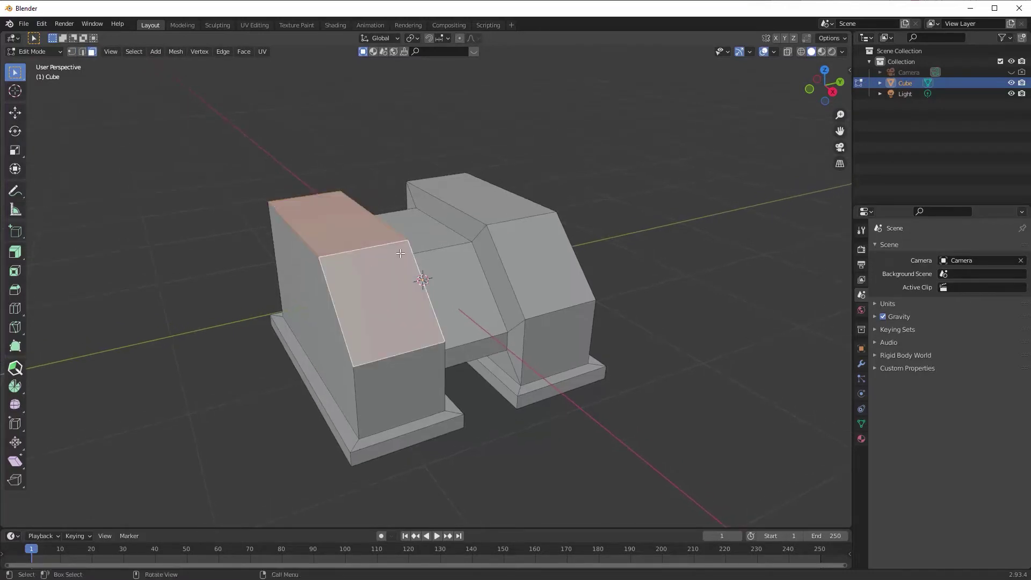
{"action": "key", "text": "i"}
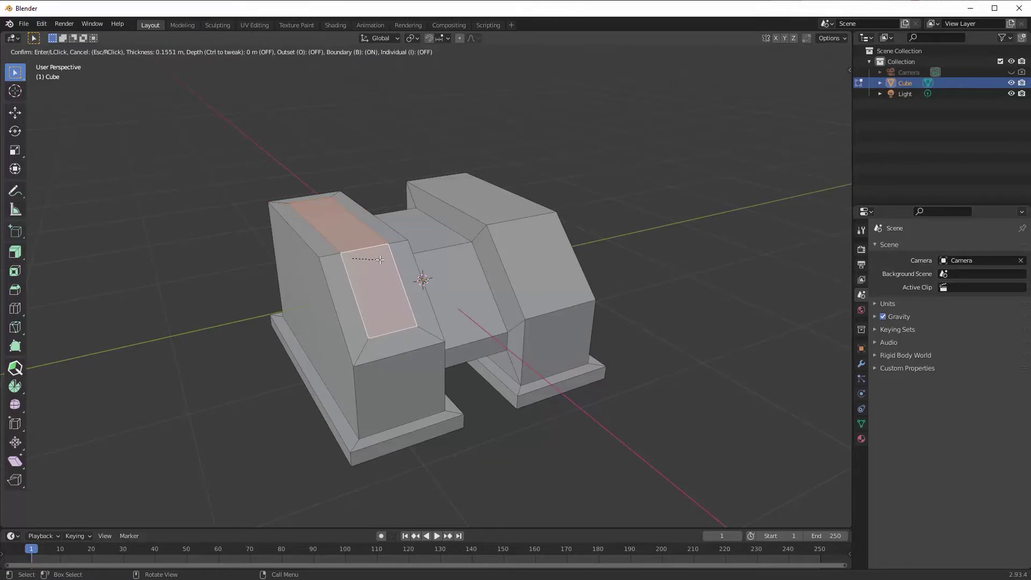
{"action": "left_click", "coordinate": [384, 260]}
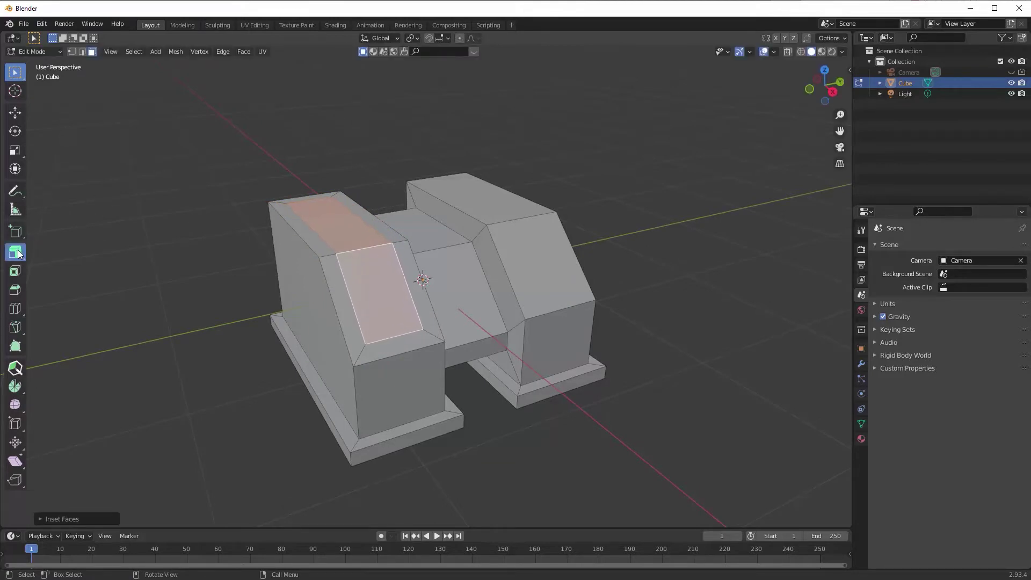
Try extruding the inset faces inward along their normals on the one block, and undo both the extrusion and the inset
{"action": "left_click_drag", "start_coordinate": [15, 251], "coordinate": [59, 252]}
{"action": "left_click_drag", "start_coordinate": [357, 211], "coordinate": [356, 223]}
{"action": "middle_click_drag", "start_coordinate": [357, 223], "coordinate": [427, 269]}
{"action": "left_click_drag", "start_coordinate": [431, 267], "coordinate": [433, 263]}
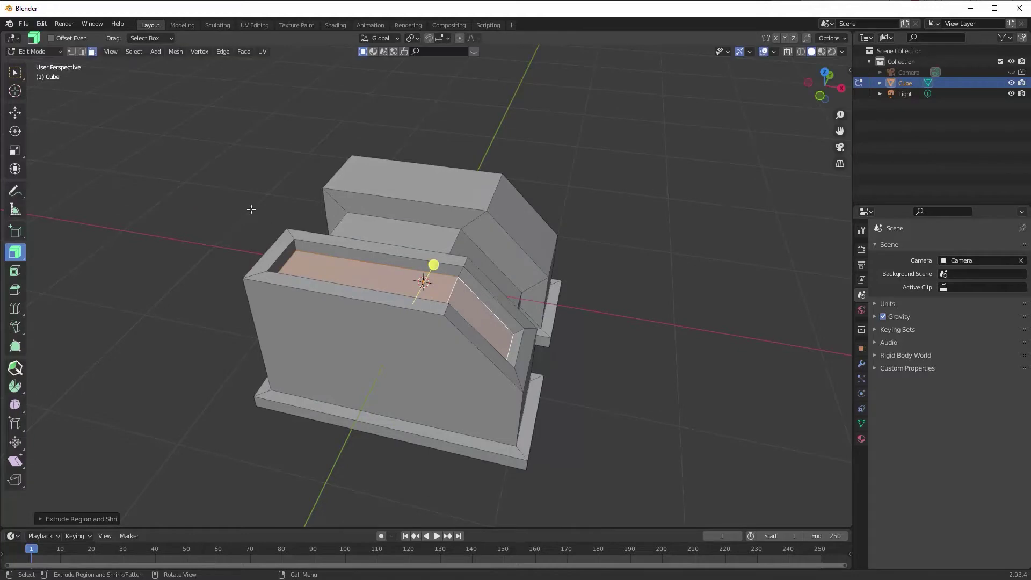
{"action": "left_click", "coordinate": [15, 71]}
{"action": "left_click", "coordinate": [258, 154]}
{"action": "middle_click_drag", "start_coordinate": [258, 154], "coordinate": [228, 159]}
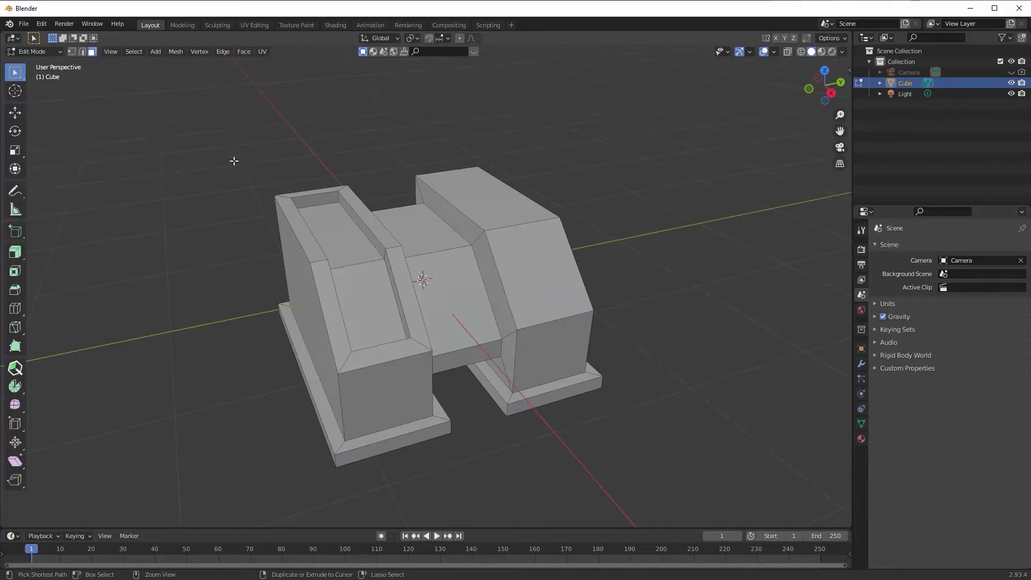
{"action": "key", "text": "ctrl+z"}
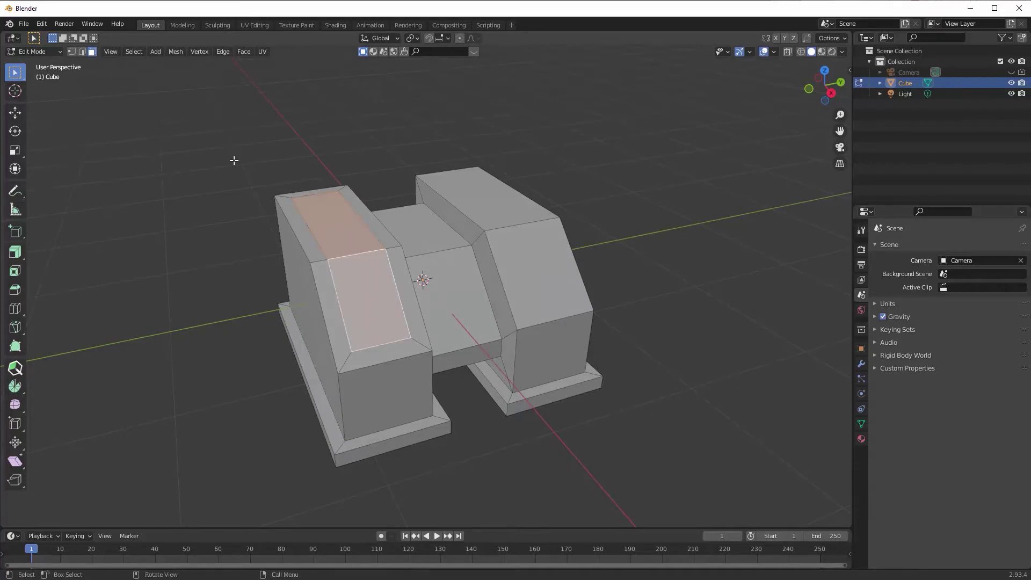
{"action": "key", "text": "ctrl+z"}
Inset the top and sloped faces of both side blocks together, leaving a frame around each pair of faces
{"action": "left_click", "coordinate": [529, 246], "text": "shift"}
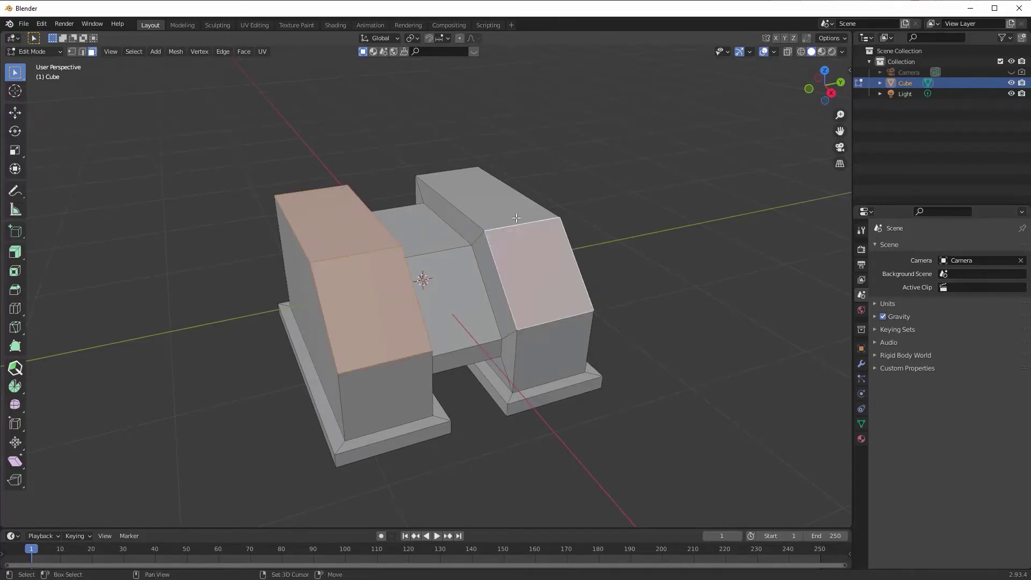
{"action": "left_click", "coordinate": [515, 215], "text": "shift"}
{"action": "key", "text": "i"}
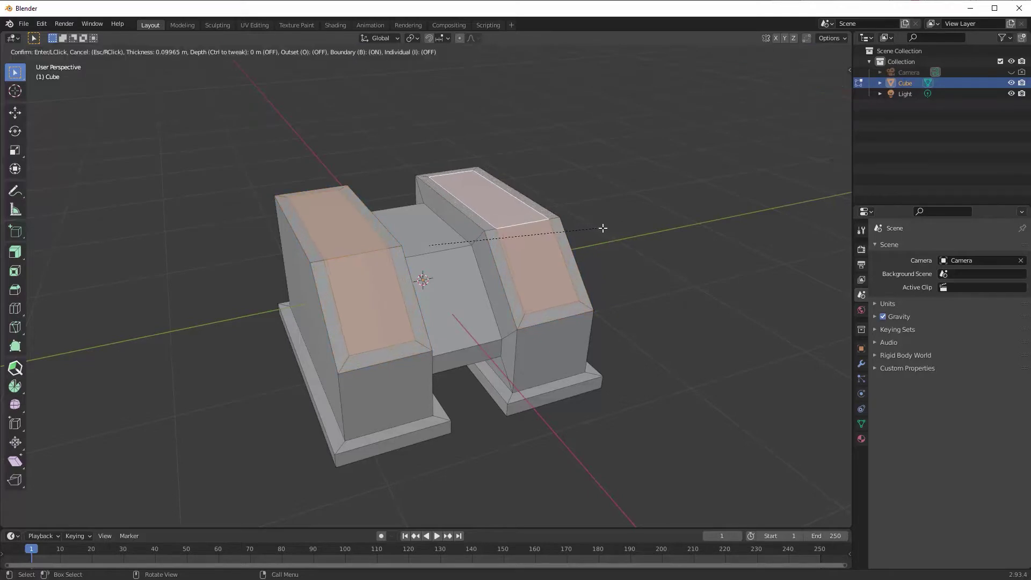
{"action": "left_click", "coordinate": [542, 234]}
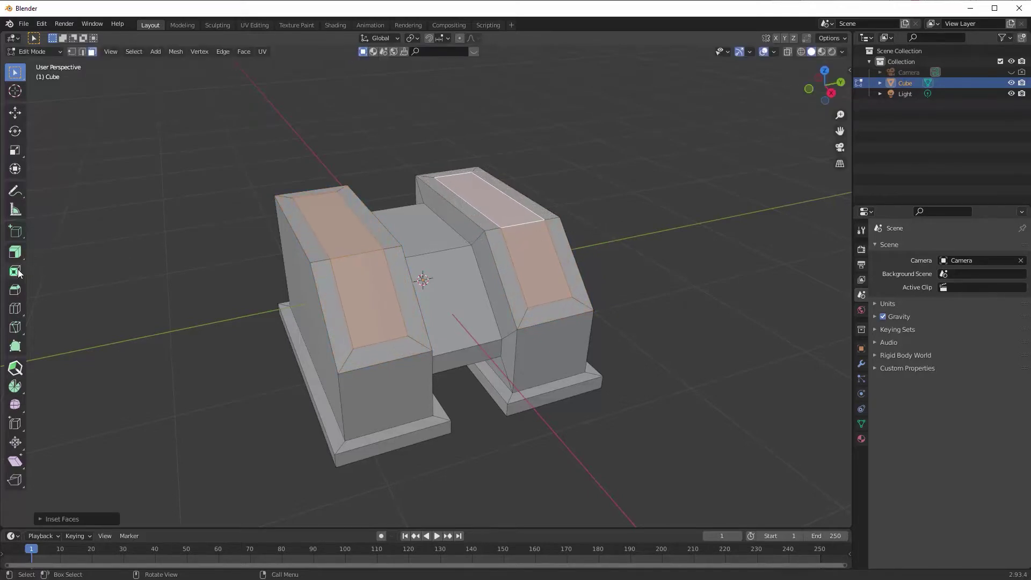
Extrude the inset faces of both side blocks inward with Extrude Along Normals to form recessed channels
{"action": "left_click_drag", "start_coordinate": [22, 253], "coordinate": [59, 297]}
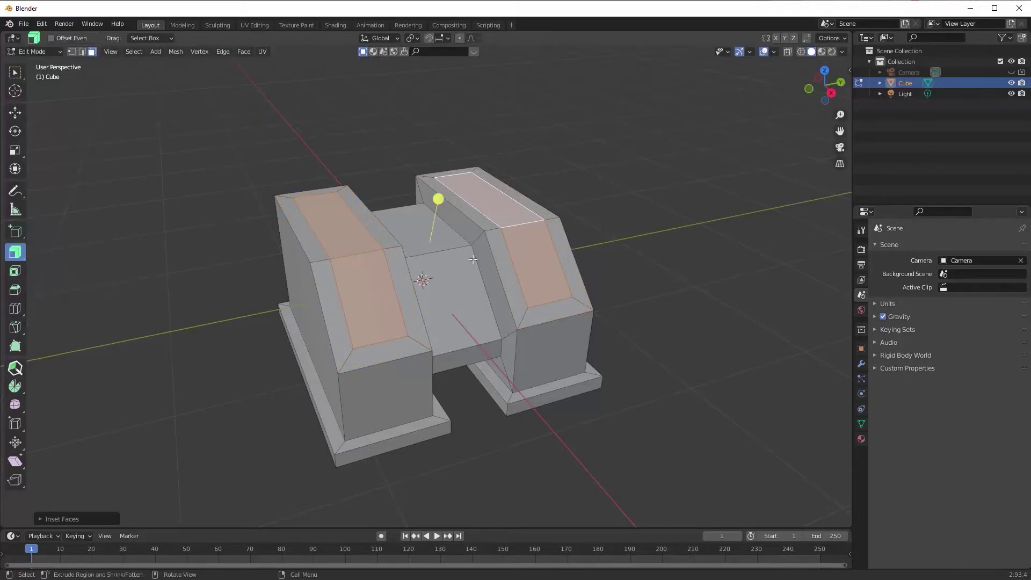
{"action": "left_click_drag", "start_coordinate": [438, 199], "coordinate": [432, 209]}
{"action": "left_click", "coordinate": [588, 207]}
{"action": "middle_click_drag", "start_coordinate": [589, 207], "coordinate": [607, 193]}
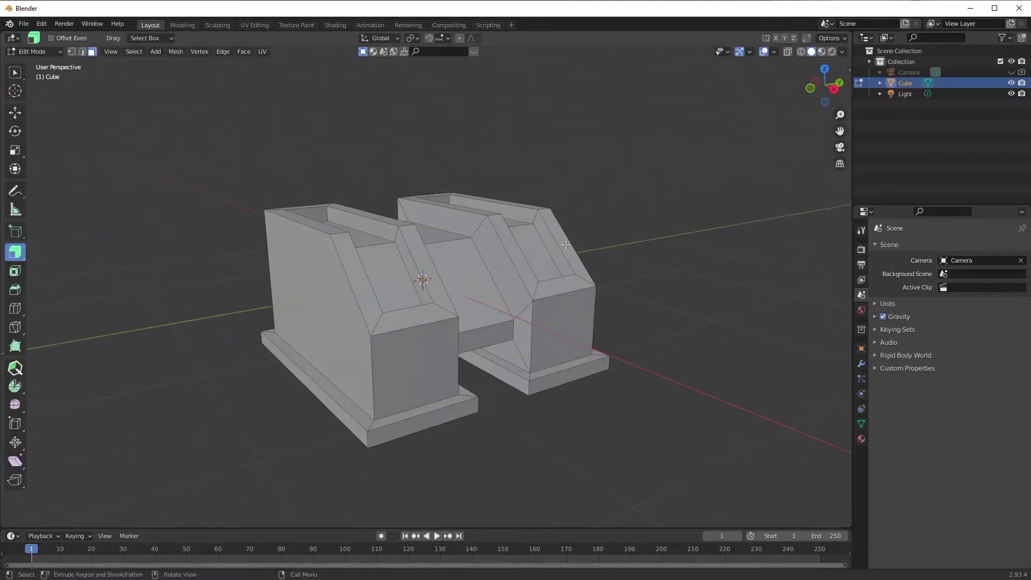
{"action": "left_click", "coordinate": [15, 73]}
{"action": "middle_click_drag", "start_coordinate": [246, 137], "coordinate": [247, 166]}
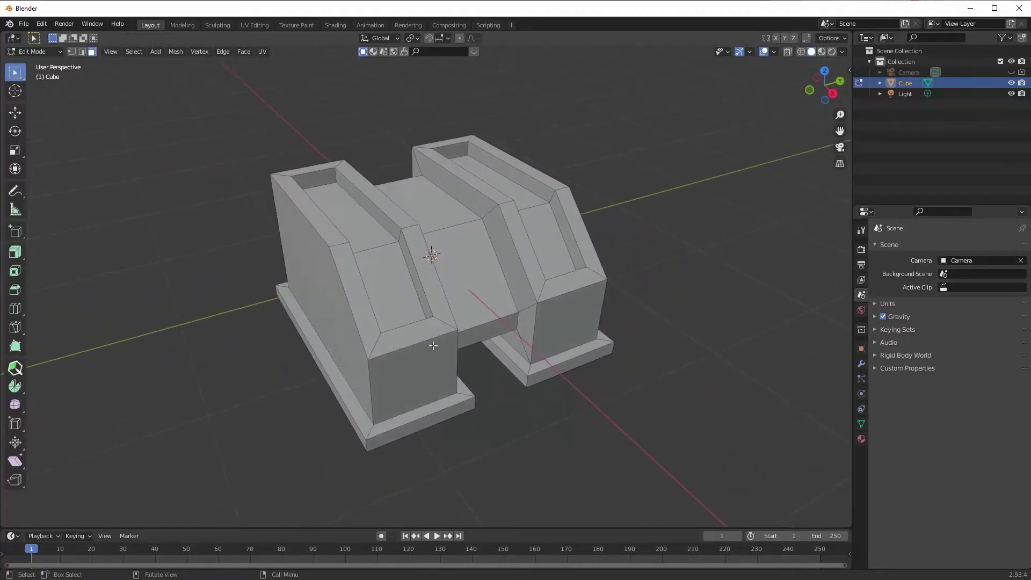
Switch to the UV Editing workspace and set the mesh selection to edges
{"action": "middle_click_drag", "start_coordinate": [499, 310], "coordinate": [484, 290]}
{"action": "scroll", "coordinate": [485, 290], "scroll_direction": "up", "scroll_amount": 1}
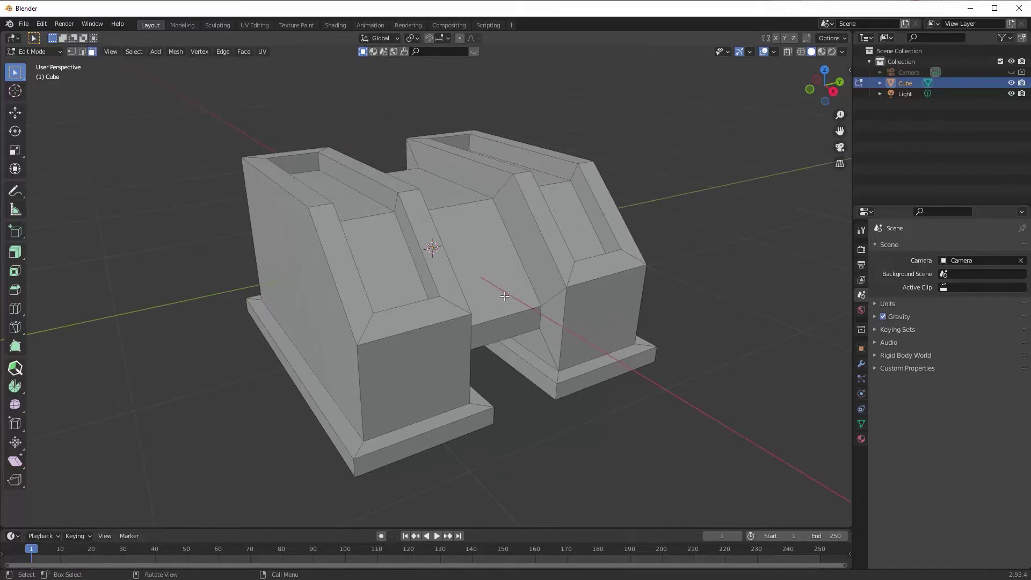
{"action": "middle_click_drag", "start_coordinate": [517, 303], "coordinate": [505, 279]}
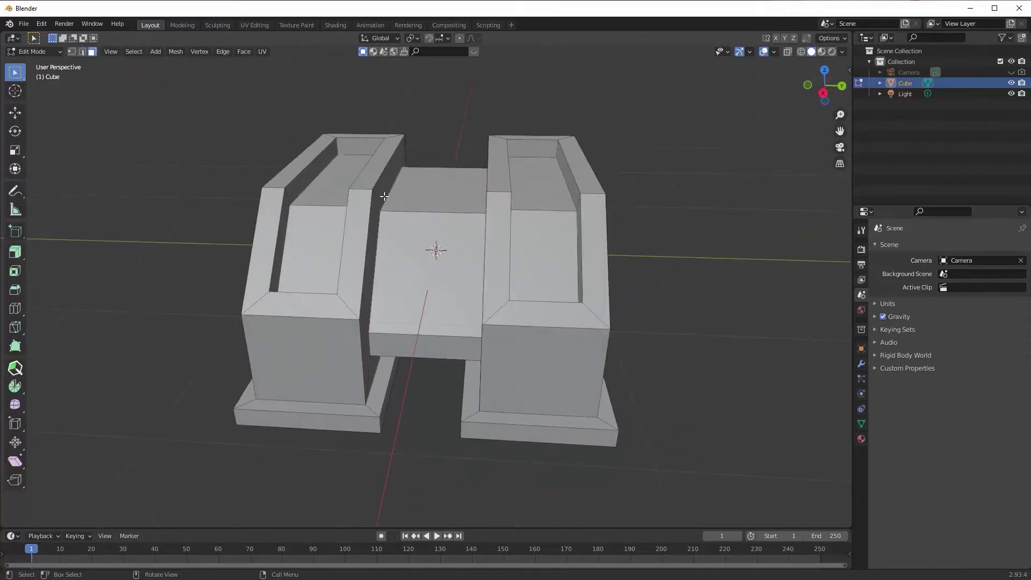
{"action": "left_click", "coordinate": [254, 25]}
{"action": "scroll", "coordinate": [594, 272], "scroll_direction": "up", "scroll_amount": 5}
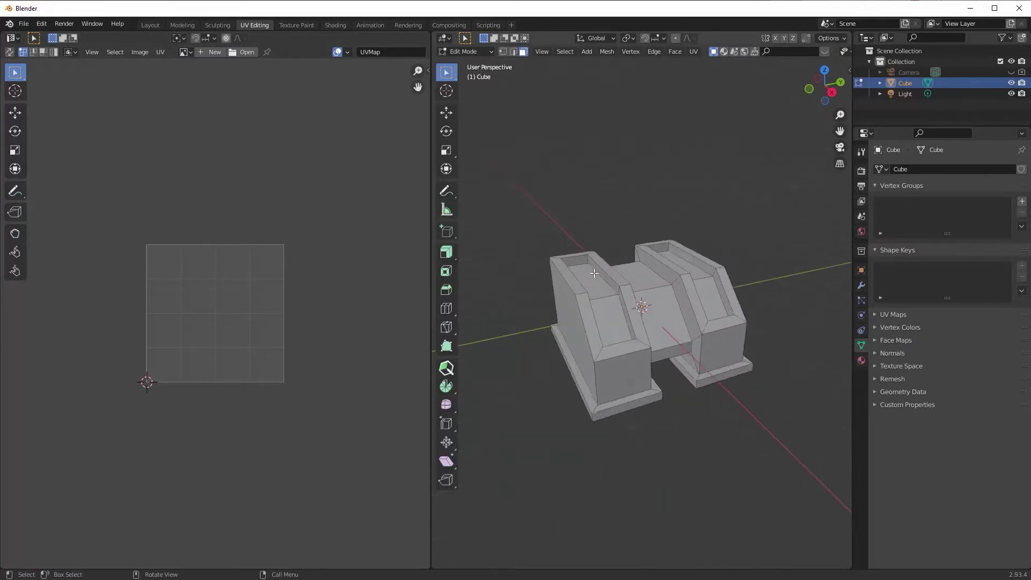
{"action": "key", "text": "2"}
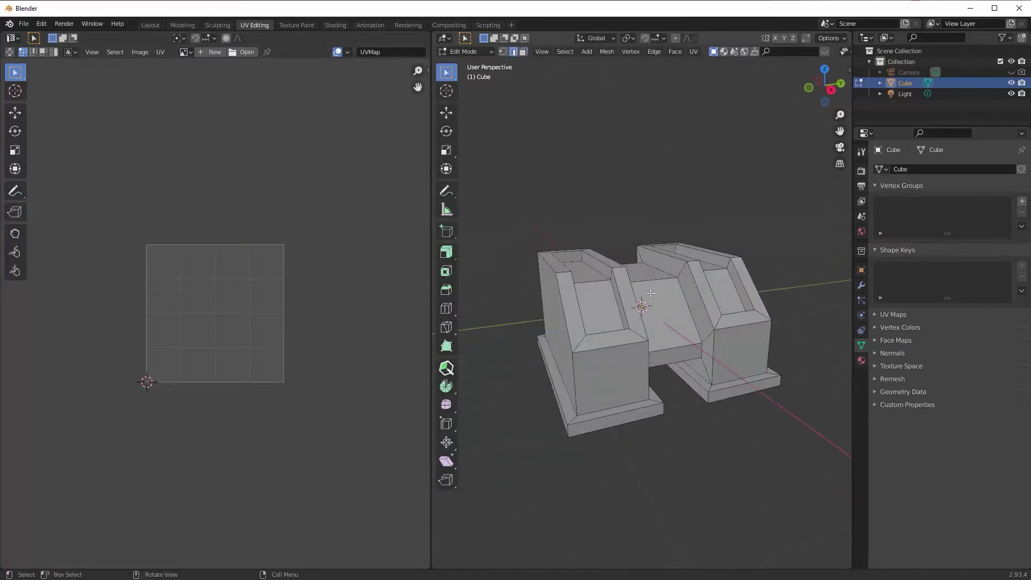
{"action": "middle_click_drag", "start_coordinate": [607, 275], "coordinate": [648, 333]}
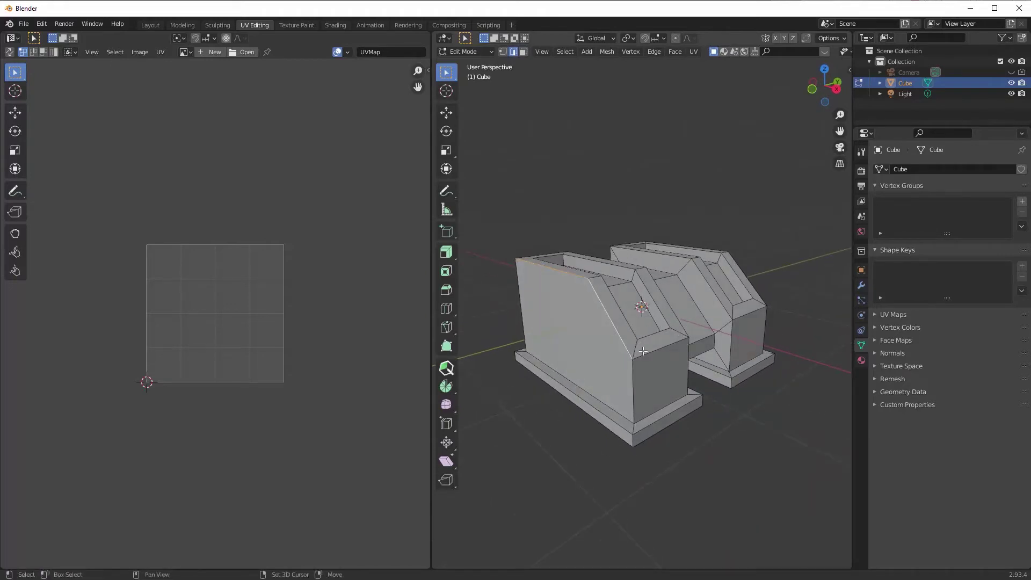
{"action": "left_click", "coordinate": [657, 317]}
{"action": "middle_click_drag", "start_coordinate": [666, 305], "coordinate": [623, 285]}
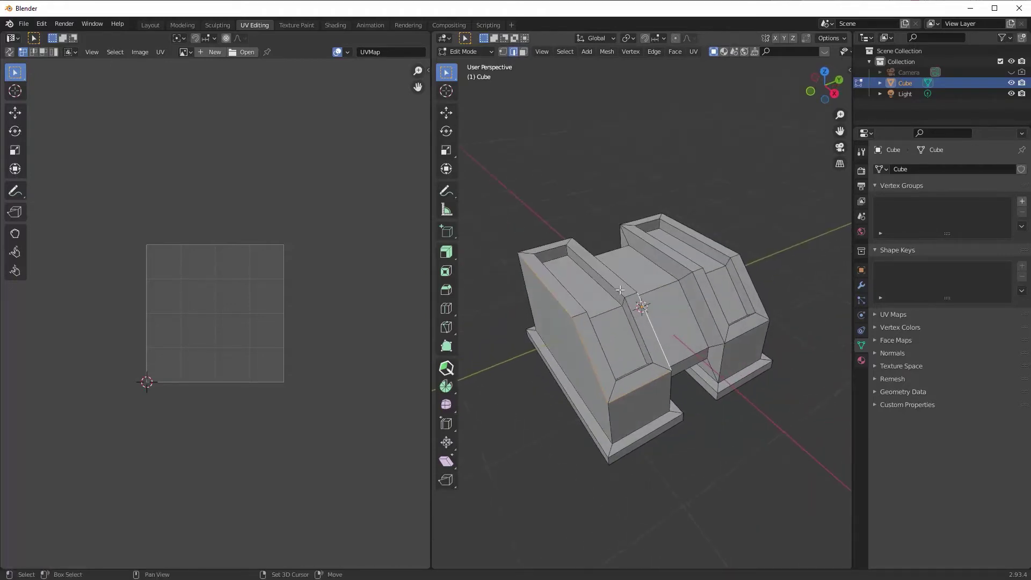
{"action": "left_click", "coordinate": [595, 263], "text": "shift"}
{"action": "middle_click_drag", "start_coordinate": [626, 274], "coordinate": [629, 272]}
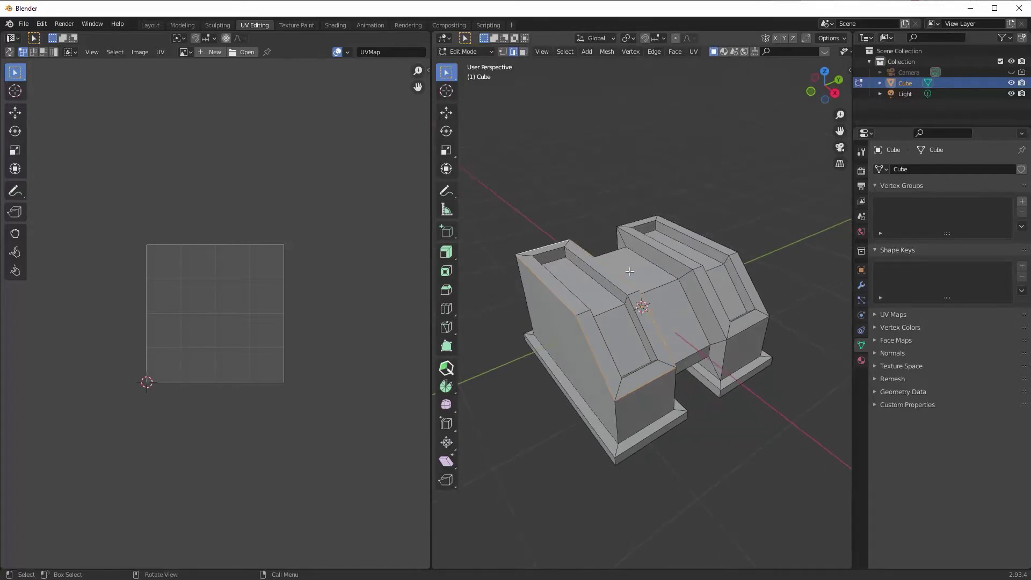
Mark seams on the first side block along its recess rim, vertical corners, base corners and the base's bottom edges
{"action": "left_click", "coordinate": [616, 412]}
{"action": "left_click", "coordinate": [613, 364], "text": "shift"}
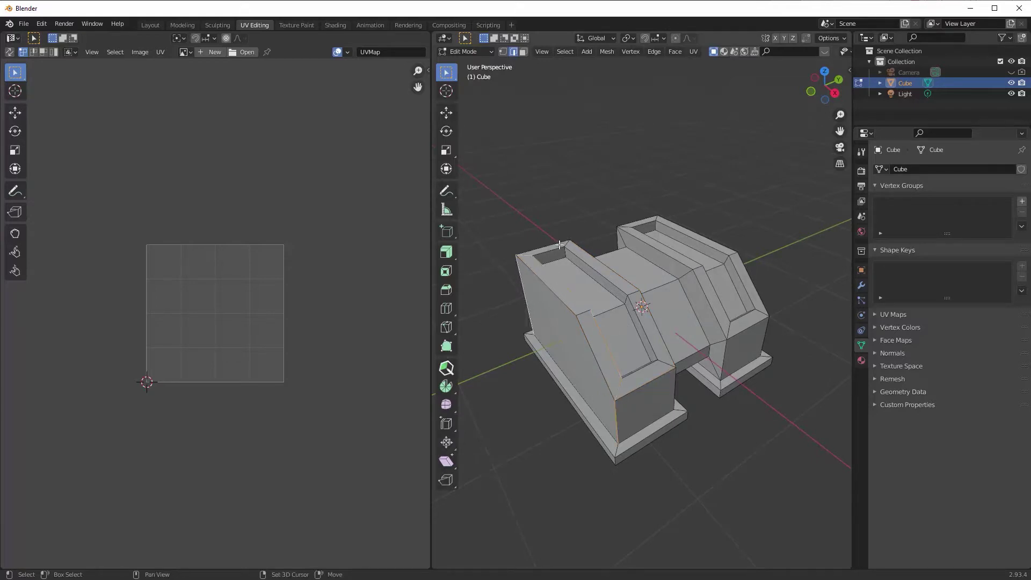
{"action": "middle_click_drag", "start_coordinate": [591, 322], "coordinate": [634, 349]}
{"action": "key", "text": "shift"}
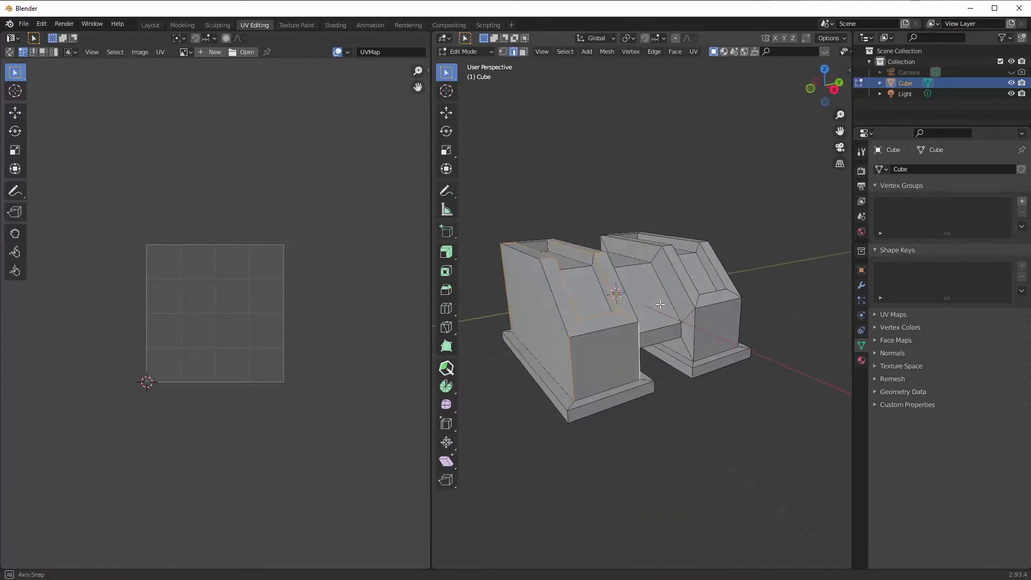
{"action": "middle_click_drag", "start_coordinate": [553, 369], "coordinate": [564, 349]}
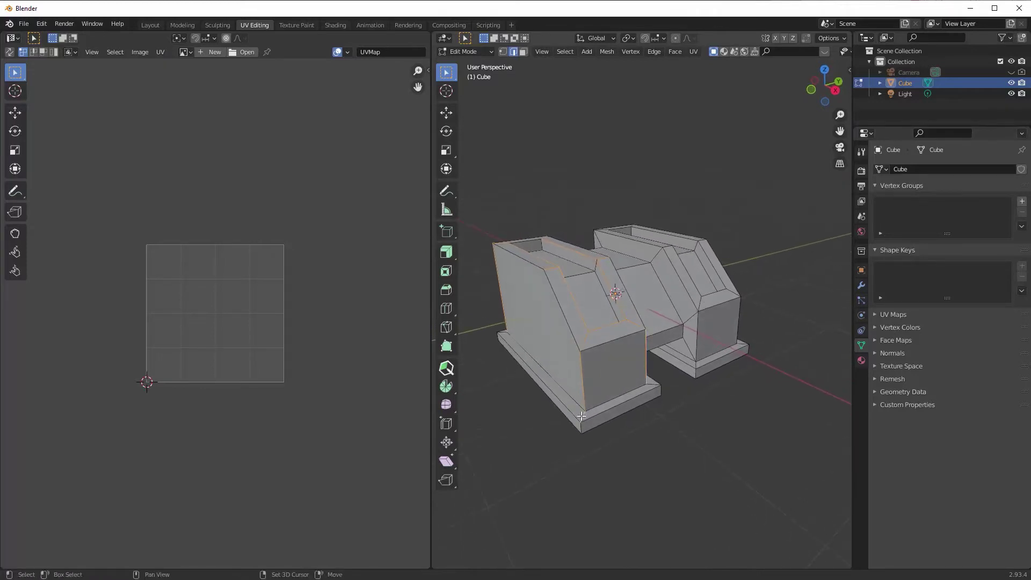
{"action": "middle_click_drag", "start_coordinate": [580, 424], "coordinate": [619, 296]}
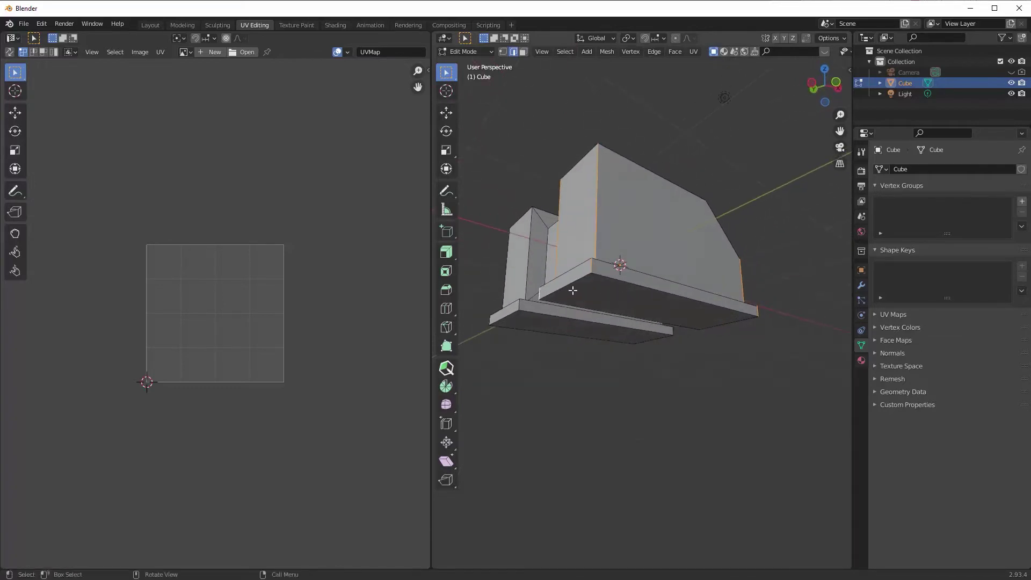
{"action": "left_click", "coordinate": [605, 281]}
{"action": "left_click", "coordinate": [586, 304]}
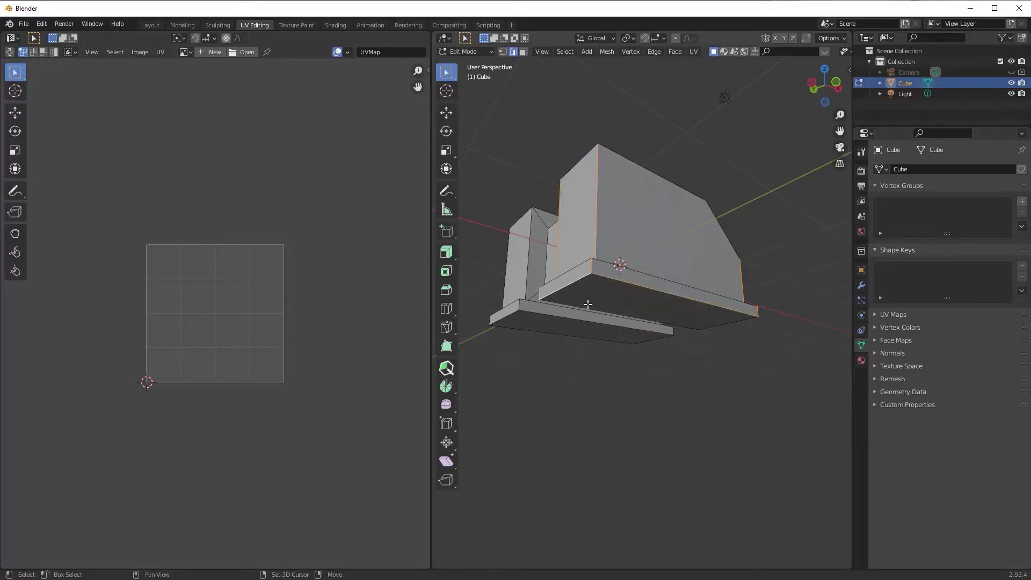
{"action": "left_click", "coordinate": [711, 321], "text": "alt"}
{"action": "key", "text": "alt+e"}
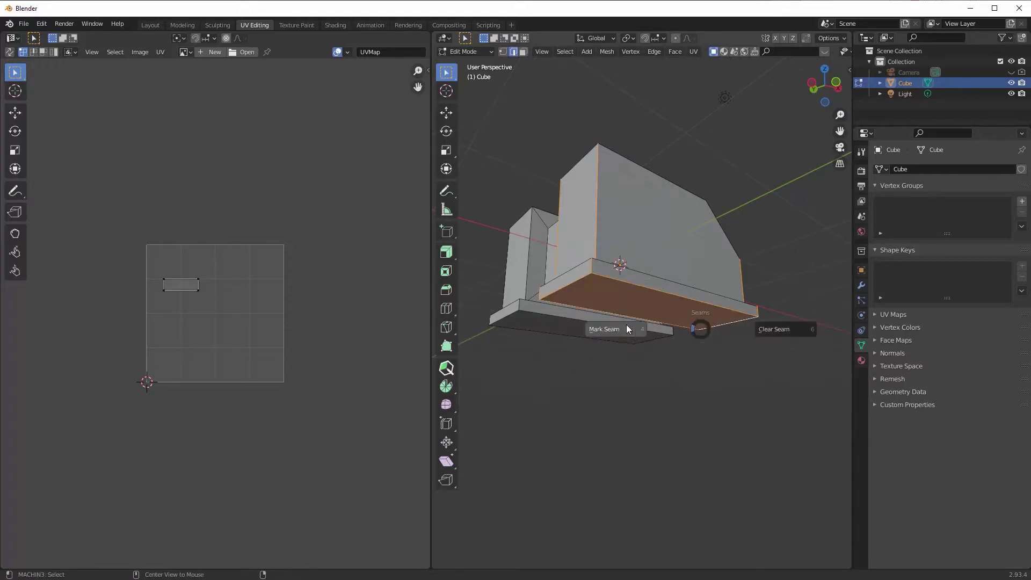
{"action": "left_click", "coordinate": [621, 329]}
Select the whole mesh, unwrap it, and check the resulting UV islands
{"action": "middle_click_drag", "start_coordinate": [650, 311], "coordinate": [510, 375]}
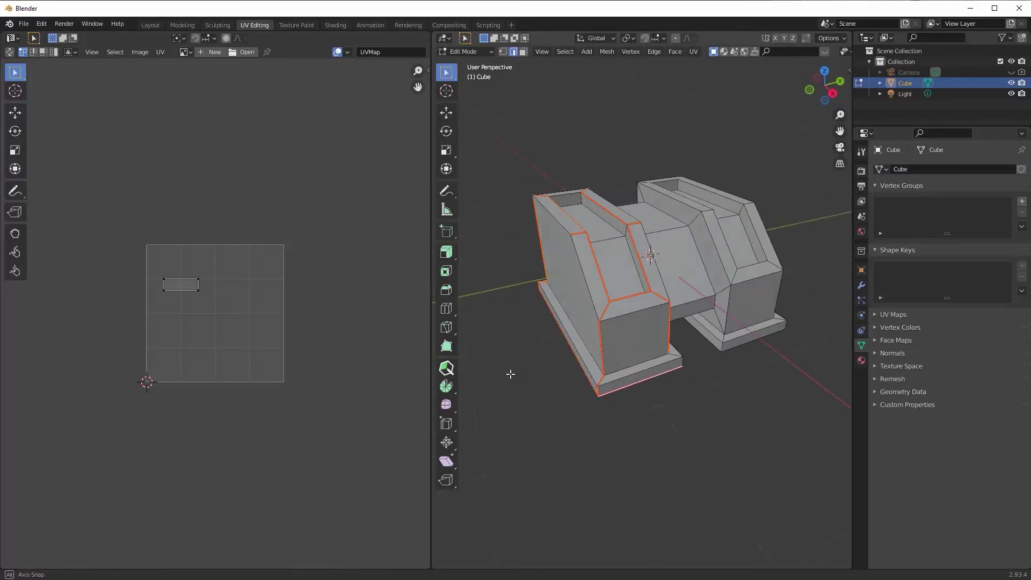
{"action": "key", "text": "u"}
{"action": "left_click", "coordinate": [587, 236]}
{"action": "key", "text": "a"}
{"action": "key", "text": "u"}
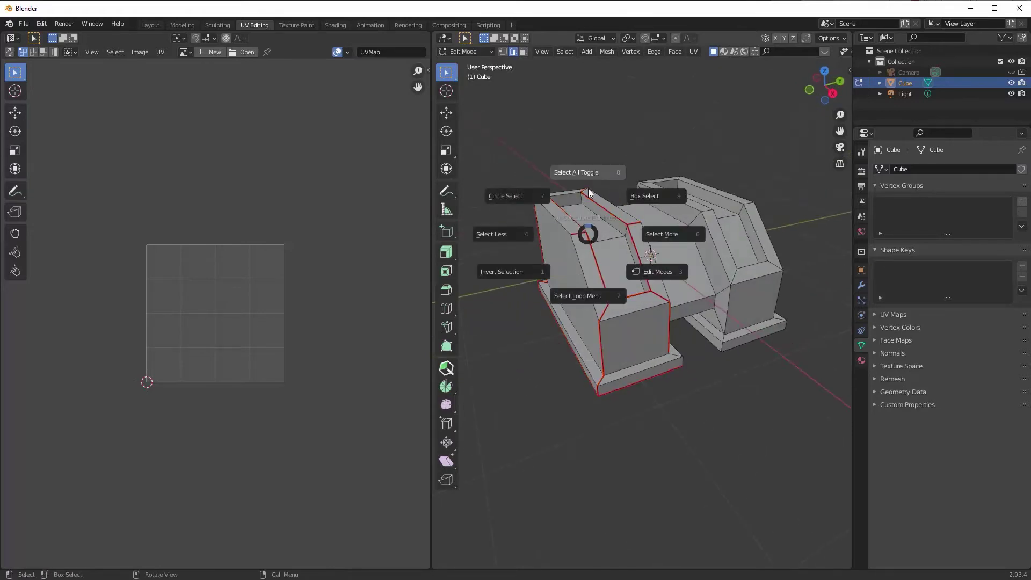
{"action": "left_click", "coordinate": [596, 170]}
{"action": "left_click", "coordinate": [693, 51]}
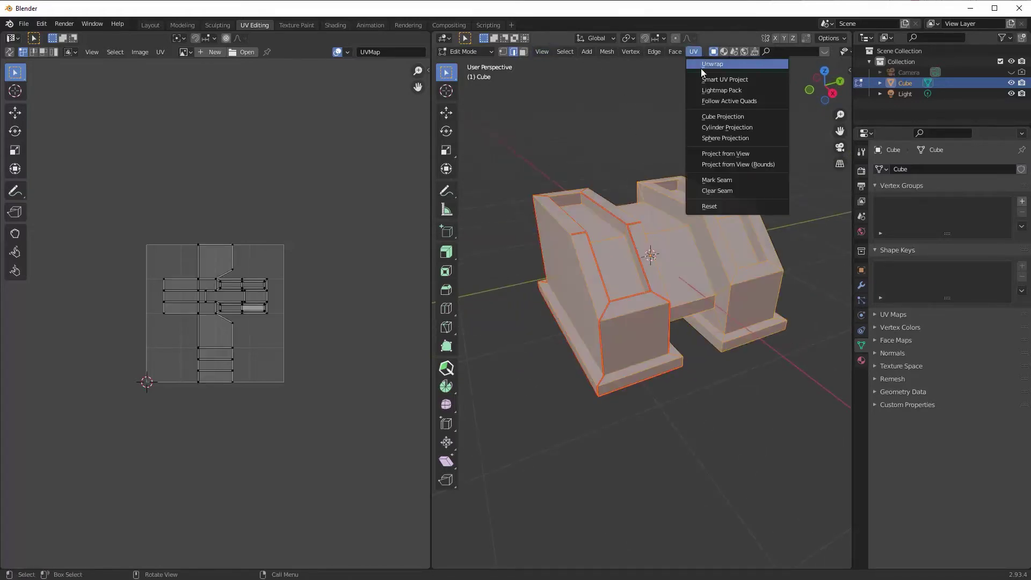
{"action": "left_click", "coordinate": [700, 69]}
{"action": "scroll", "coordinate": [278, 263], "scroll_direction": "up", "scroll_amount": 3}
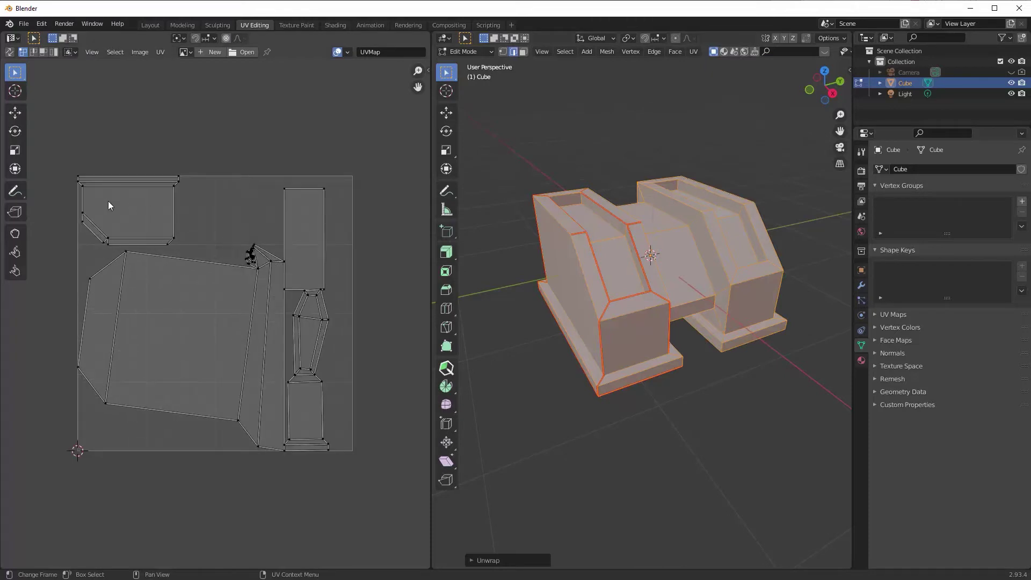
{"action": "scroll", "coordinate": [143, 241], "scroll_direction": "up", "scroll_amount": 3}
{"action": "scroll", "coordinate": [108, 196], "scroll_direction": "down", "scroll_amount": 2}
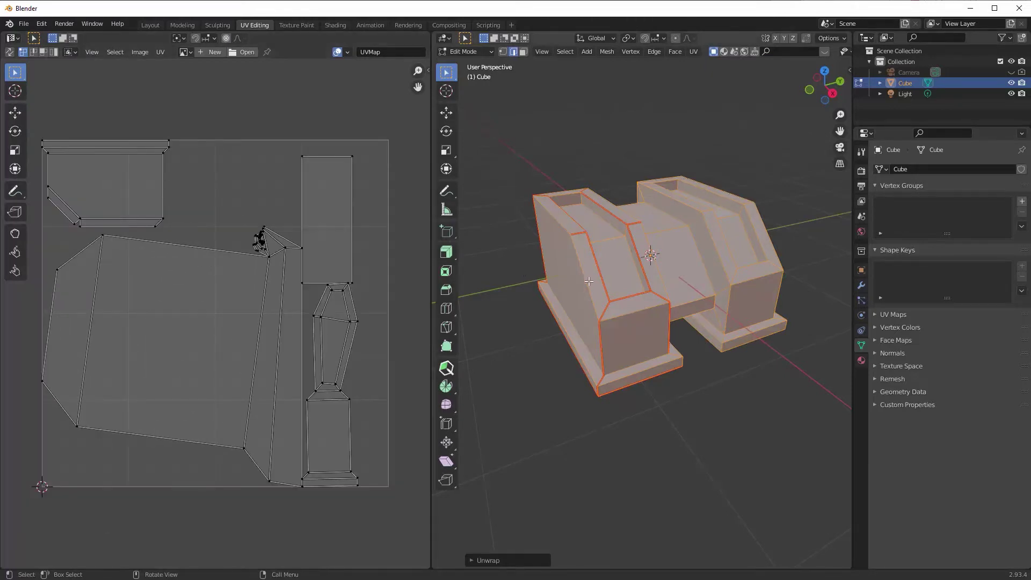
Mark matching seams on the second side block along its recess rim, vertical corners, base corners and the base's bottom edges
{"action": "middle_click_drag", "start_coordinate": [589, 281], "coordinate": [628, 342]}
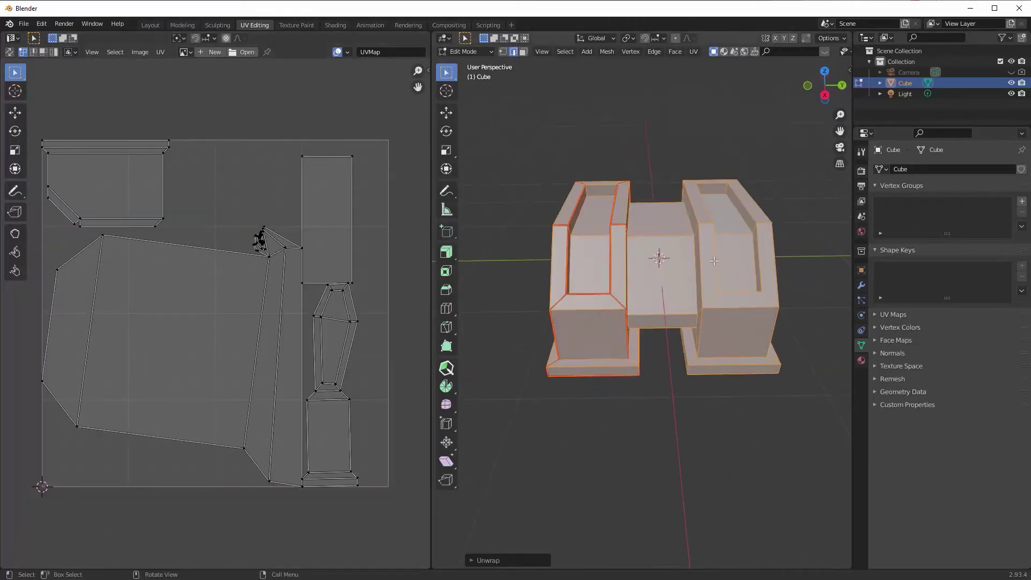
{"action": "key", "text": "alt+a"}
{"action": "middle_click_drag", "start_coordinate": [714, 261], "coordinate": [712, 235]}
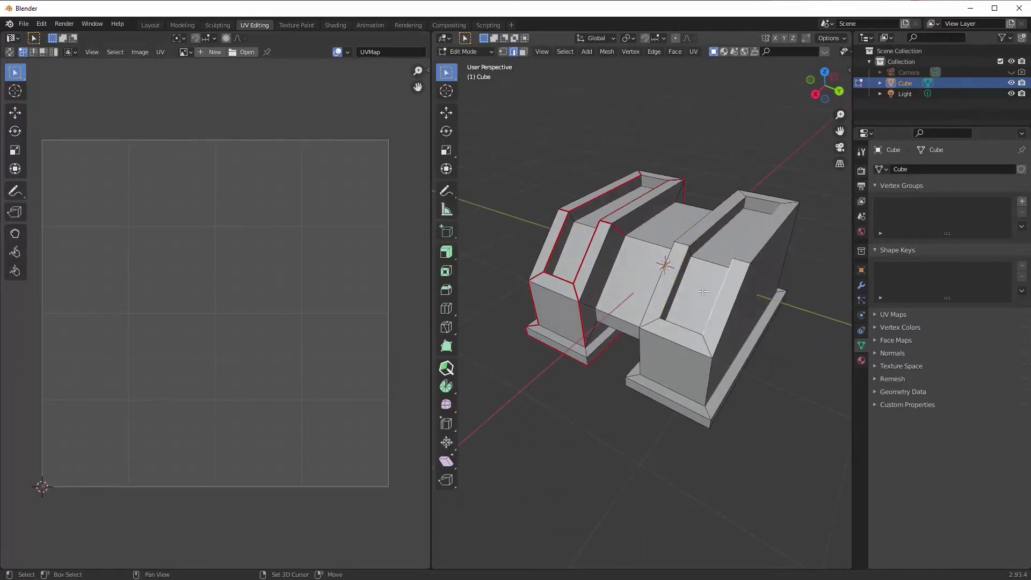
{"action": "middle_click_drag", "start_coordinate": [730, 258], "coordinate": [704, 298]}
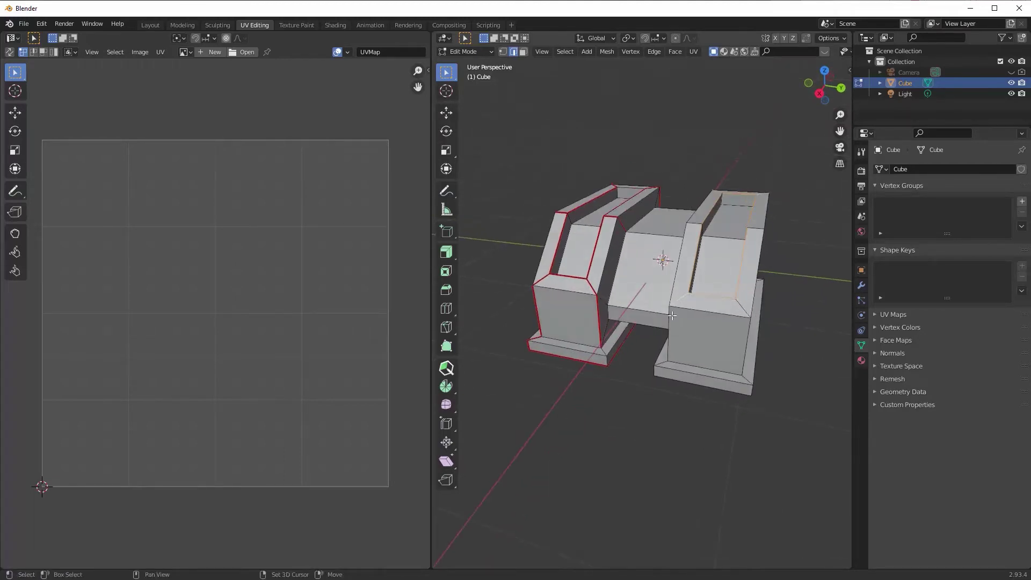
{"action": "left_click", "coordinate": [740, 342], "text": "shift"}
{"action": "middle_click_drag", "start_coordinate": [731, 335], "coordinate": [680, 325]}
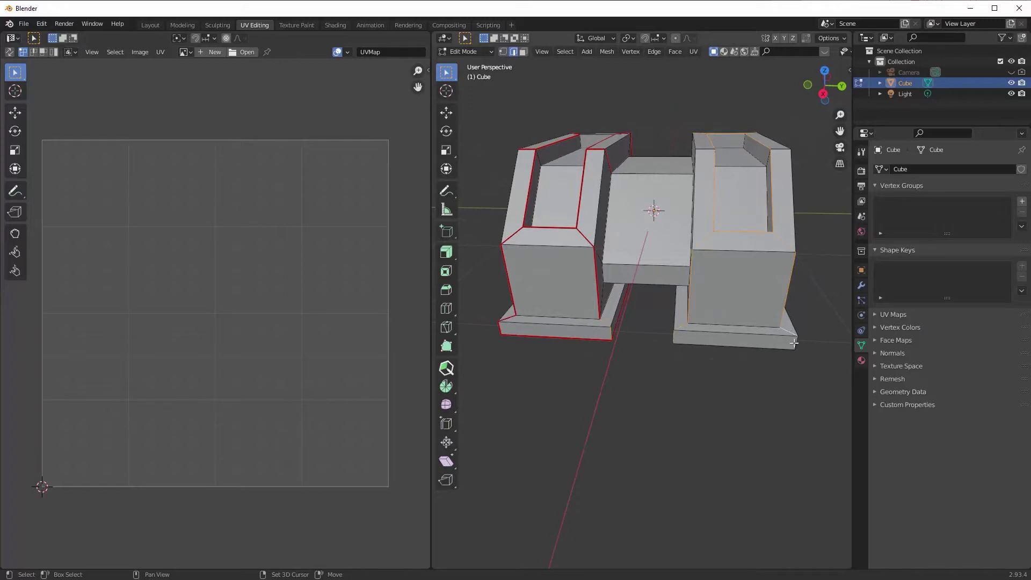
{"action": "middle_click_drag", "start_coordinate": [793, 343], "coordinate": [624, 295]}
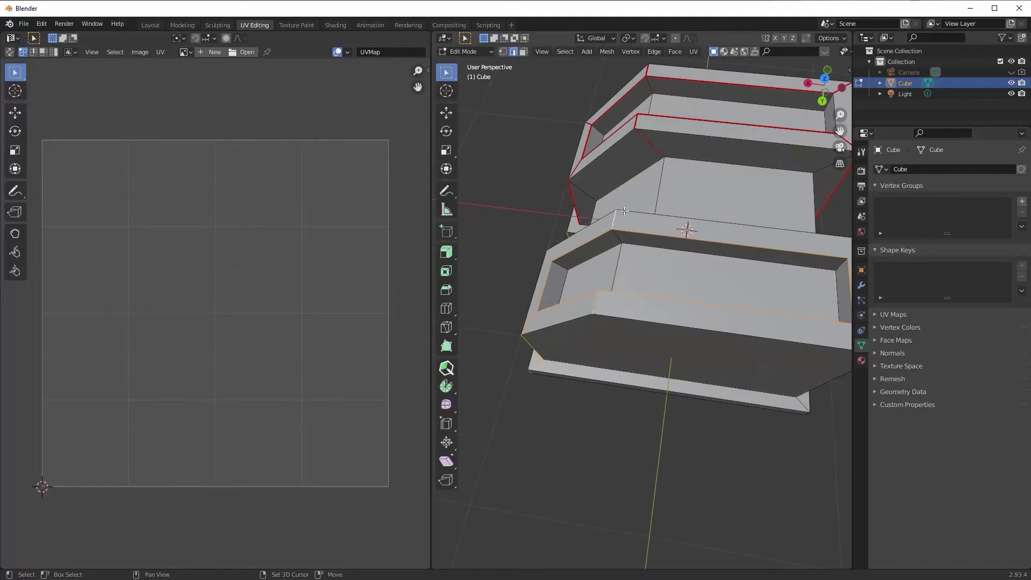
{"action": "middle_click_drag", "start_coordinate": [624, 211], "coordinate": [614, 318]}
{"action": "middle_click_drag", "start_coordinate": [646, 354], "coordinate": [640, 301]}
{"action": "left_click", "coordinate": [652, 232], "text": "shift"}
{"action": "left_click", "coordinate": [613, 266], "text": "shift"}
{"action": "left_click", "coordinate": [631, 358], "text": "shift"}
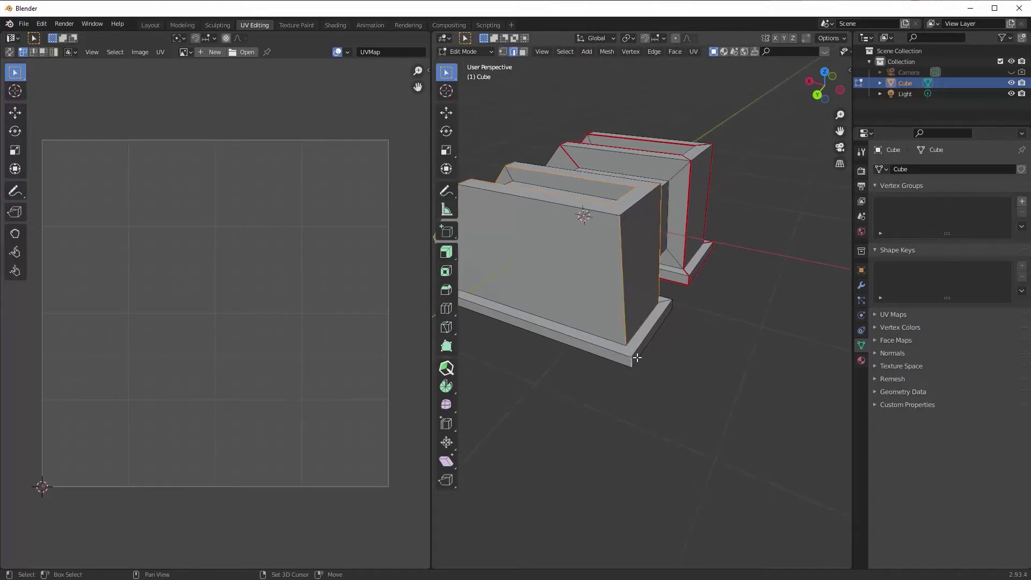
{"action": "middle_click_drag", "start_coordinate": [636, 358], "coordinate": [584, 304]}
{"action": "left_click", "coordinate": [583, 305]}
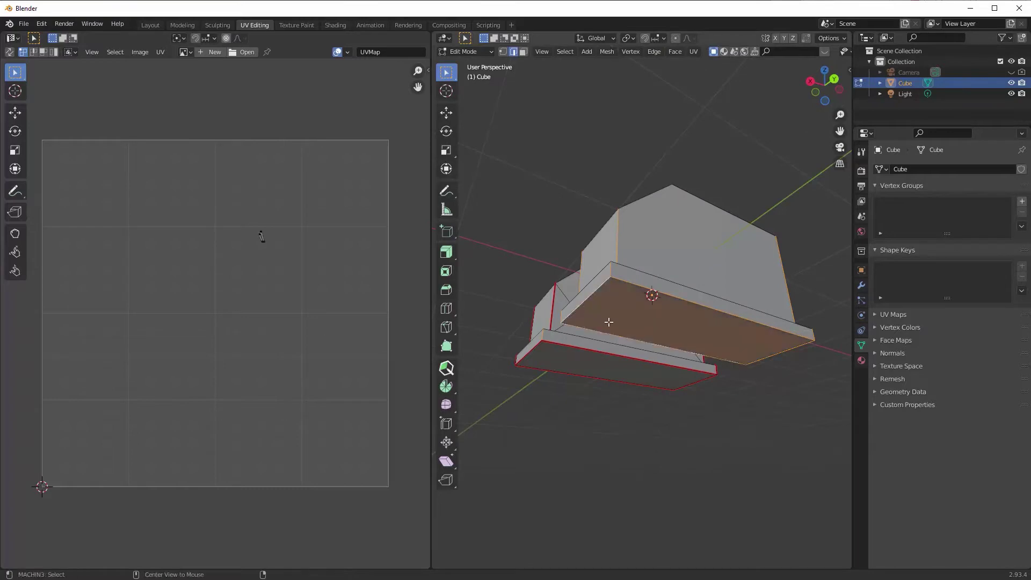
{"action": "middle_click_drag", "start_coordinate": [598, 294], "coordinate": [651, 318]}
{"action": "key", "text": "shift+s"}
{"action": "left_click", "coordinate": [648, 260]}
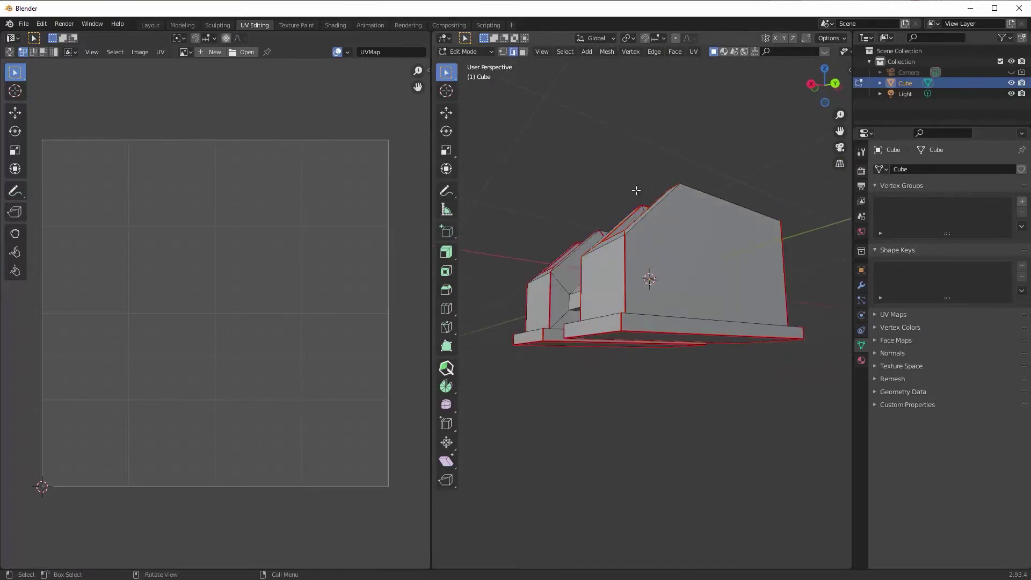
Unwrap the entire mesh again using the seams of both side blocks
{"action": "key", "text": "a"}
{"action": "left_click", "coordinate": [693, 52]}
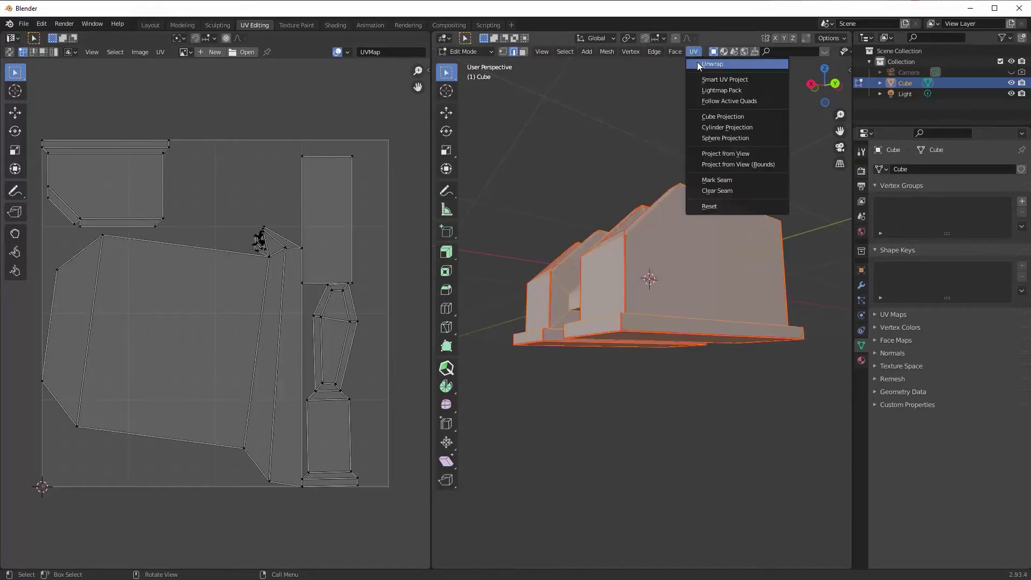
{"action": "left_click", "coordinate": [699, 65]}
{"action": "middle_click_drag", "start_coordinate": [99, 345], "coordinate": [110, 353]}
Mark seams where the middle bridge meets both side blocks and along the bridge's rear upper edge
{"action": "middle_click_drag", "start_coordinate": [596, 314], "coordinate": [599, 340]}
{"action": "key", "text": "alt+a"}
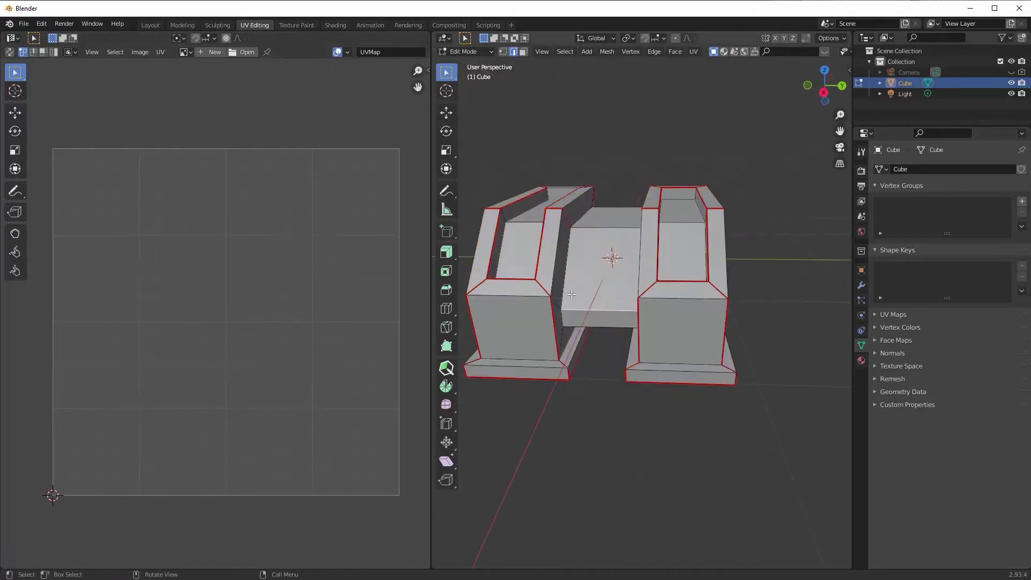
{"action": "left_click", "coordinate": [596, 311], "text": "alt"}
{"action": "middle_click_drag", "start_coordinate": [597, 312], "coordinate": [656, 291]}
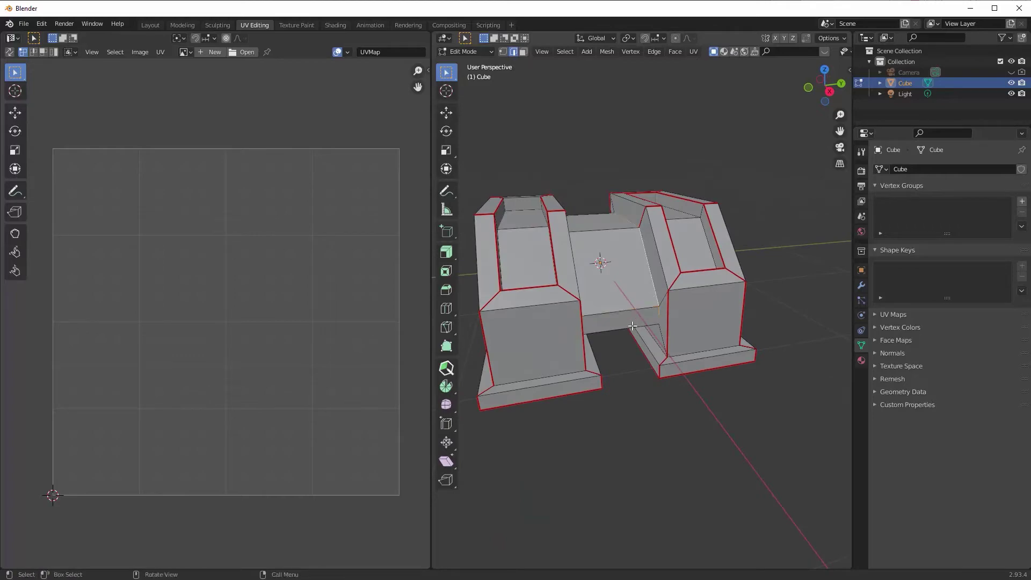
{"action": "middle_click_drag", "start_coordinate": [635, 324], "coordinate": [816, 285]}
{"action": "left_click", "coordinate": [765, 262], "text": "shift"}
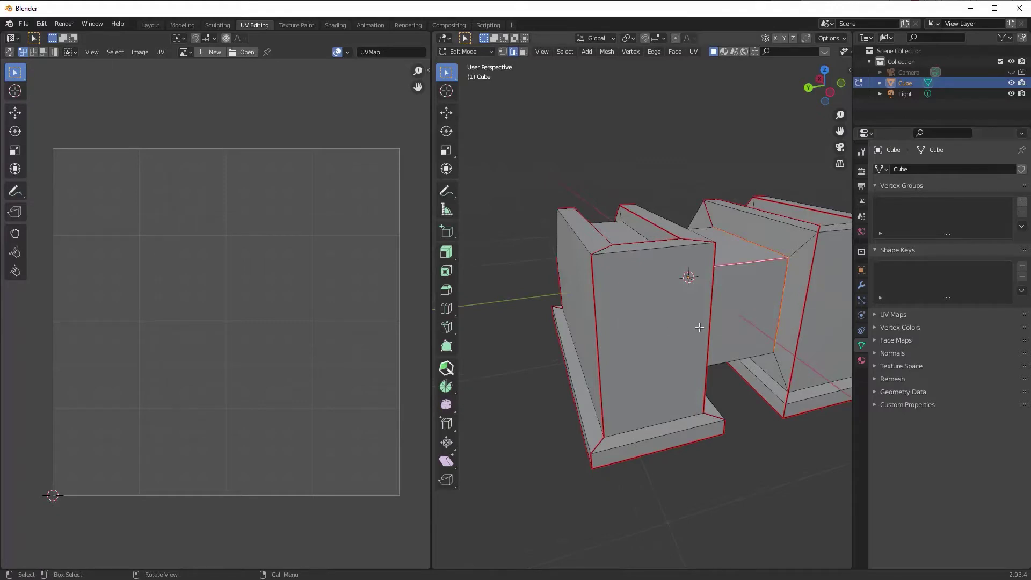
{"action": "key", "text": "u"}
Select all geometry and unwrap it with the middle bridge's seams included
{"action": "left_click", "coordinate": [695, 265]}
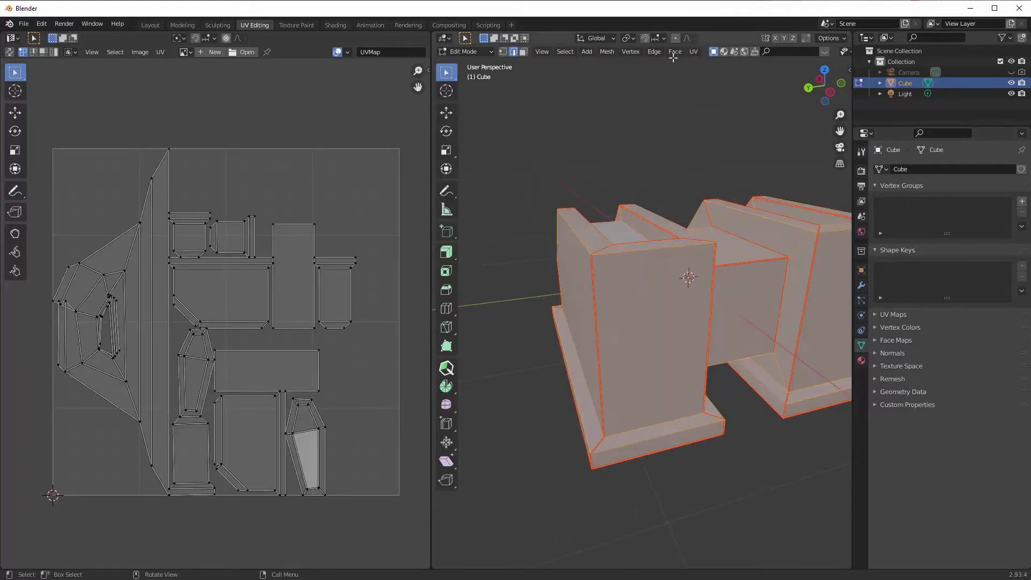
{"action": "left_click", "coordinate": [693, 51]}
{"action": "left_click", "coordinate": [695, 63]}
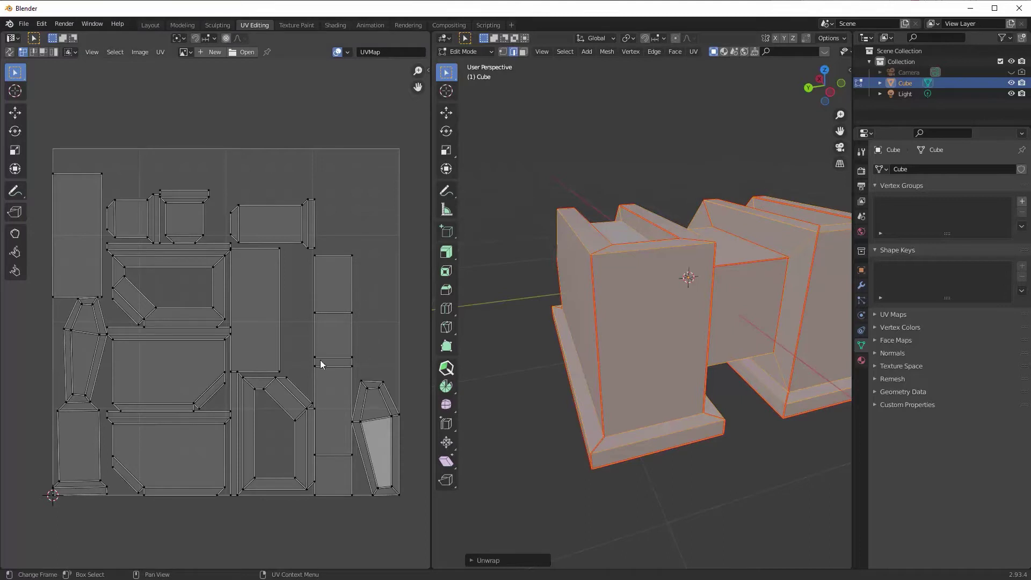
Turn on UV sync selection and pick an edge of the tapered recess island to locate it on the model
{"action": "middle_click_drag", "start_coordinate": [618, 322], "coordinate": [805, 317]}
{"action": "left_click", "coordinate": [82, 331]}
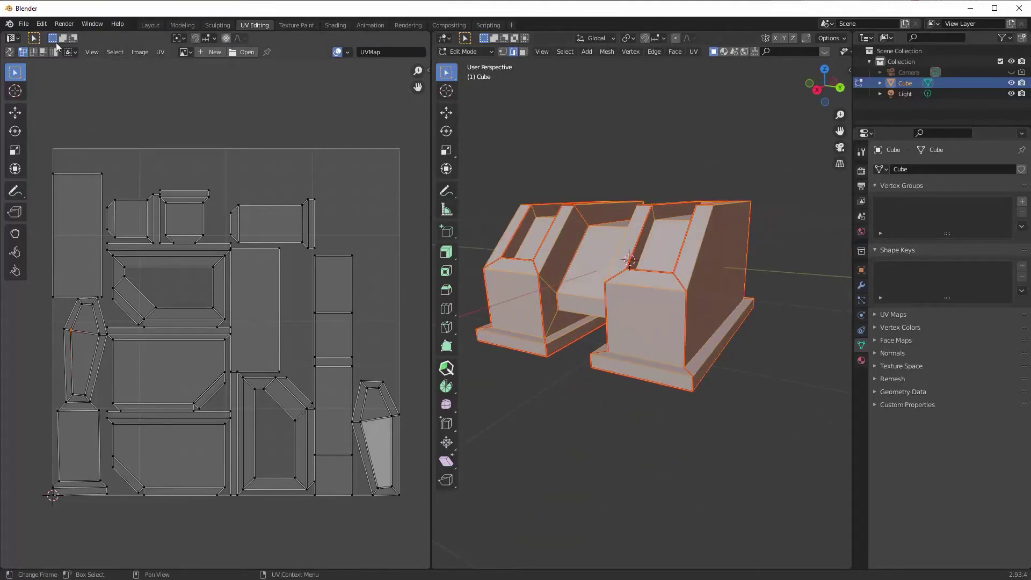
{"action": "left_click", "coordinate": [8, 53]}
{"action": "left_click", "coordinate": [86, 336]}
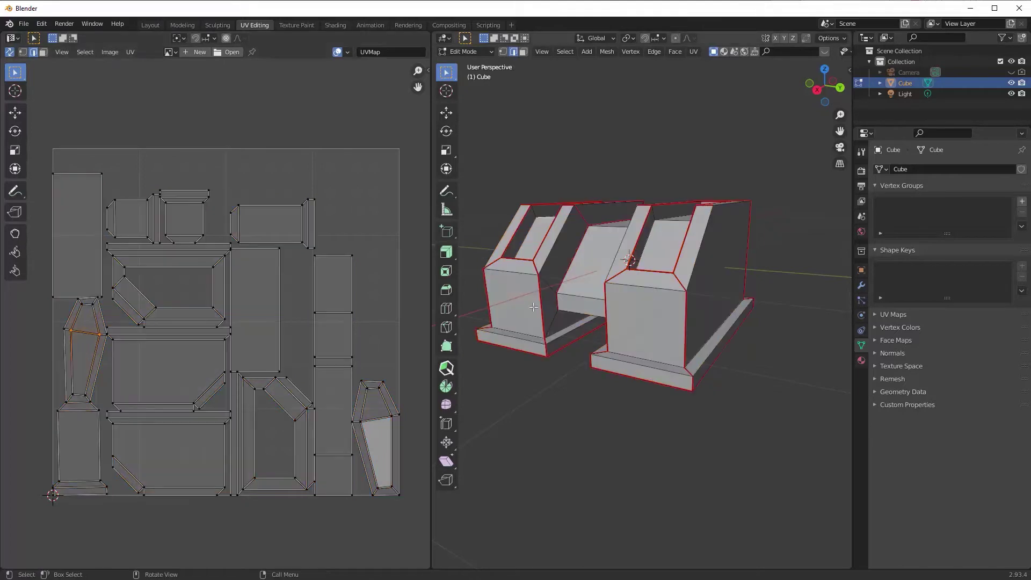
Mark the short inner corner edges of the first side block's recessed channel as seams
{"action": "scroll", "coordinate": [576, 300], "scroll_direction": "up", "scroll_amount": 5}
{"action": "middle_click_drag", "start_coordinate": [601, 319], "coordinate": [559, 299]}
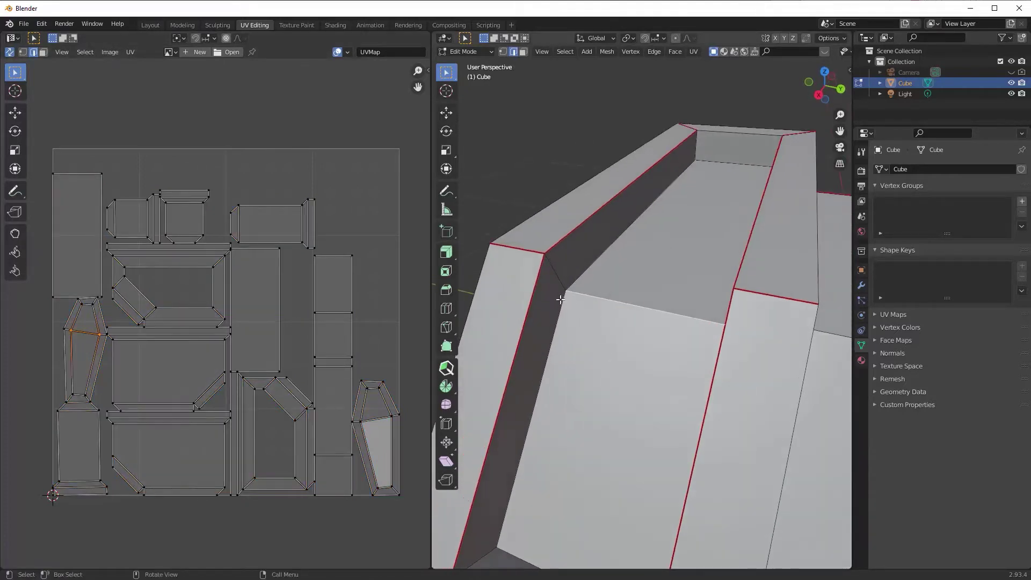
{"action": "left_click", "coordinate": [558, 298]}
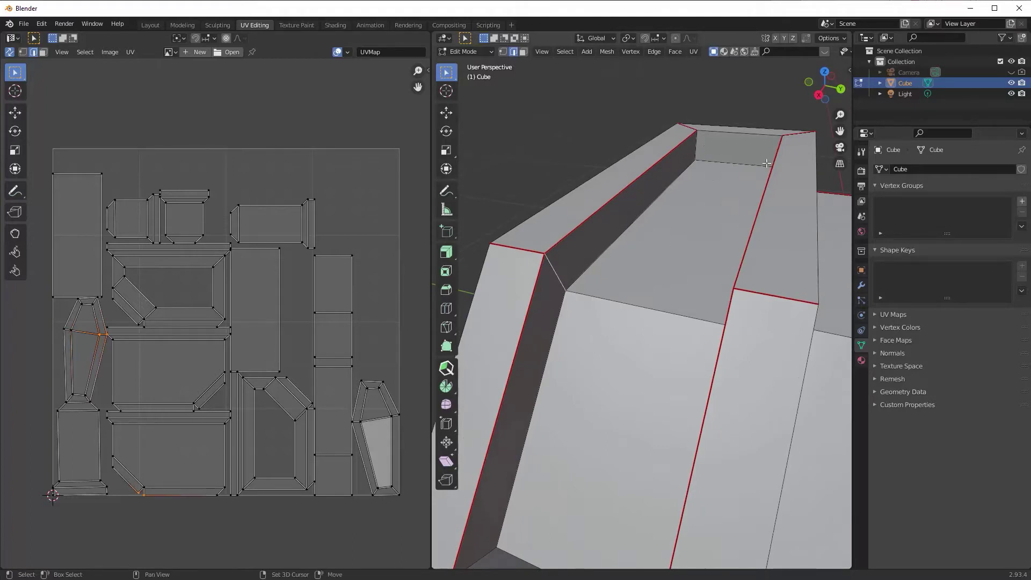
{"action": "middle_click_drag", "start_coordinate": [766, 163], "coordinate": [619, 125]}
{"action": "middle_click_drag", "start_coordinate": [636, 272], "coordinate": [773, 420]}
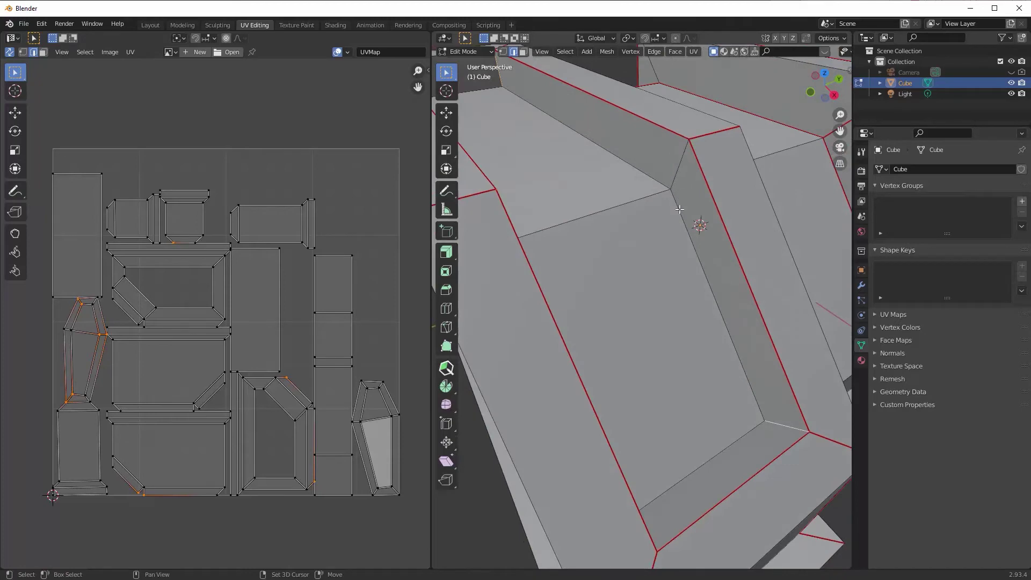
{"action": "left_click", "coordinate": [679, 209], "text": "shift"}
{"action": "middle_click_drag", "start_coordinate": [679, 209], "coordinate": [544, 337]}
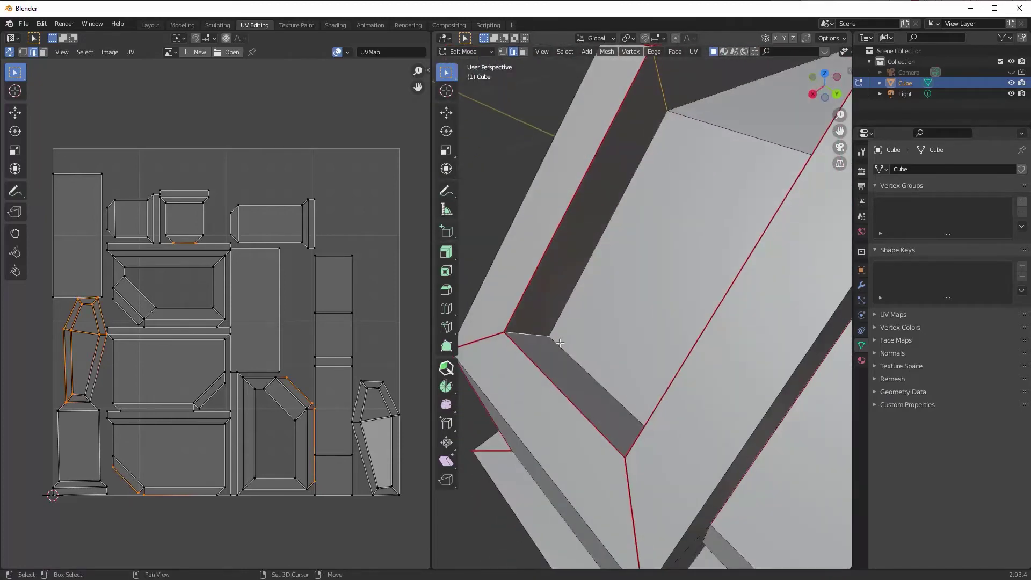
{"action": "scroll", "coordinate": [551, 340], "scroll_direction": "down", "scroll_amount": 4}
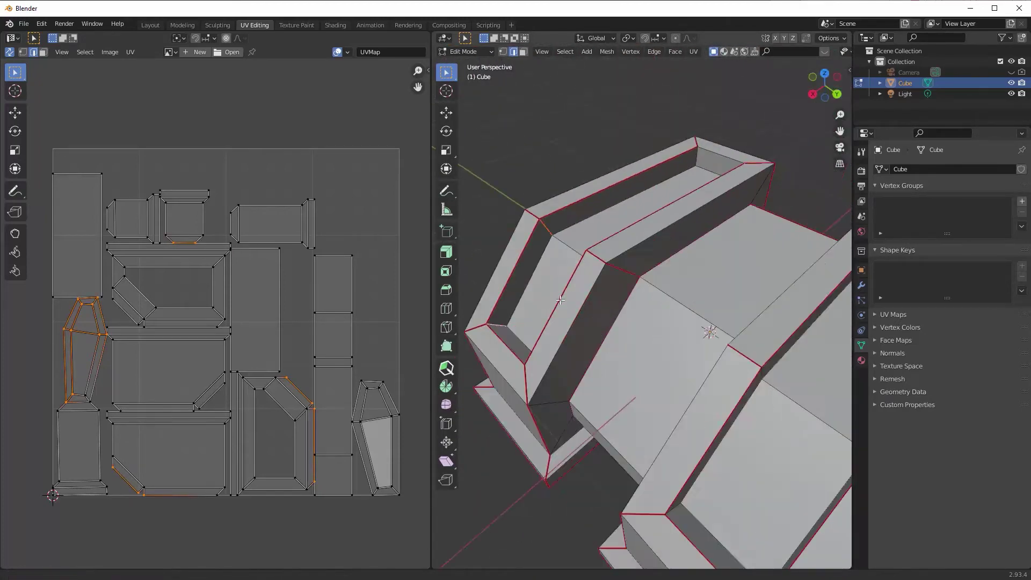
Mark the short inner corner edges of the second side block's recessed channel as seams
{"action": "middle_click_drag", "start_coordinate": [560, 300], "coordinate": [549, 346]}
{"action": "left_click", "coordinate": [572, 128]}
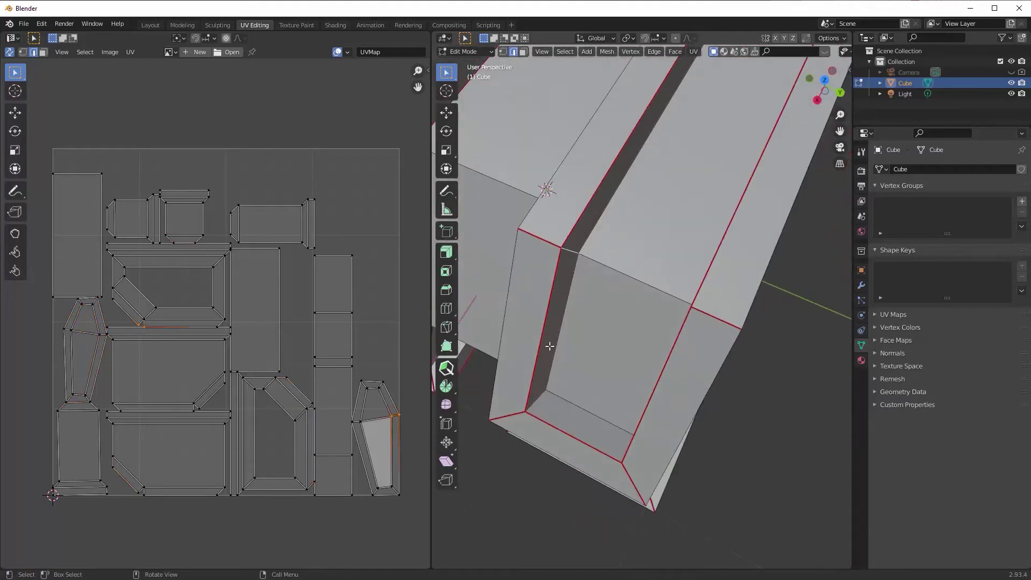
{"action": "left_click", "coordinate": [535, 400], "text": "shift"}
{"action": "middle_click_drag", "start_coordinate": [534, 400], "coordinate": [746, 379]}
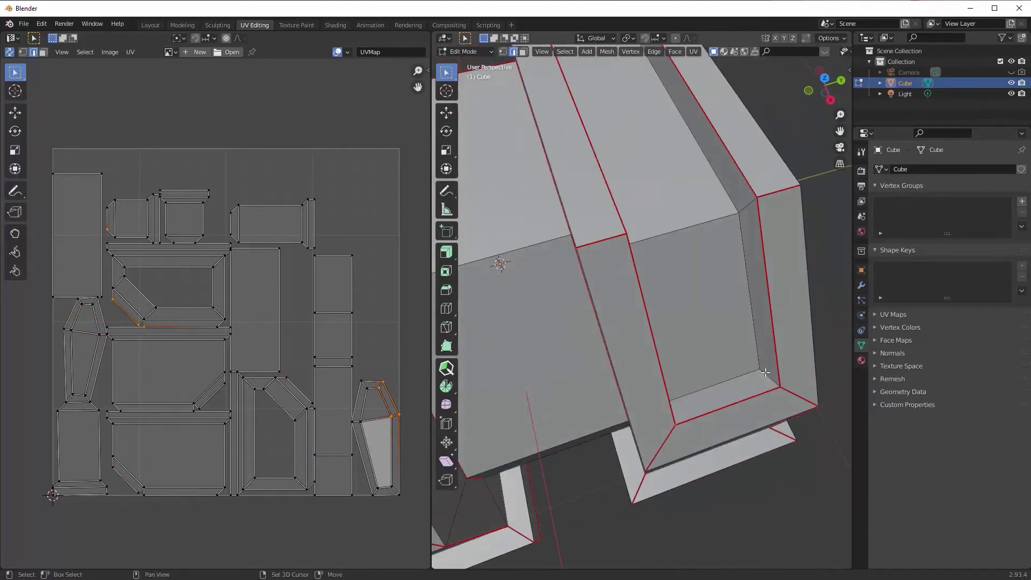
{"action": "middle_click_drag", "start_coordinate": [727, 210], "coordinate": [637, 232]}
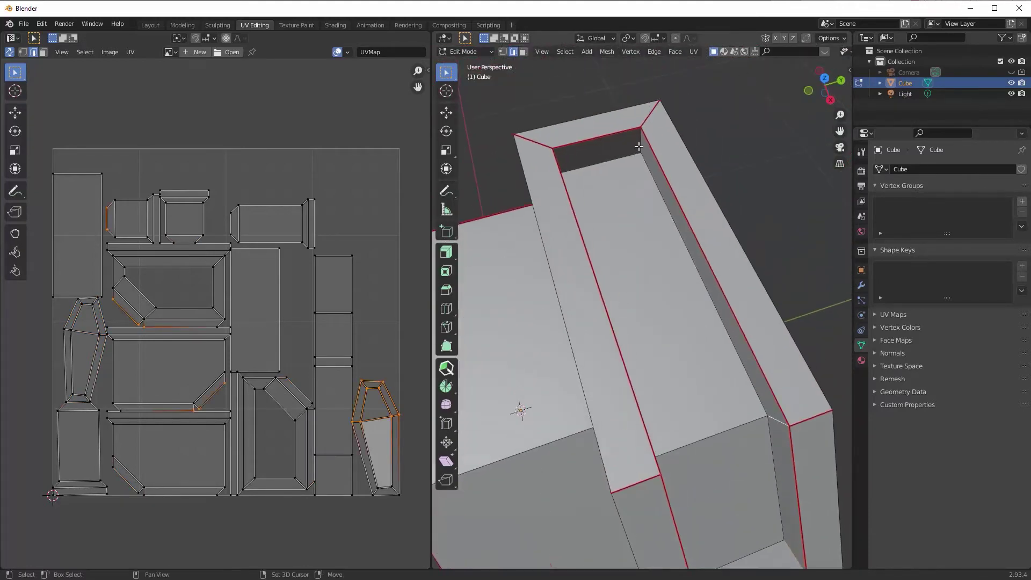
{"action": "middle_click_drag", "start_coordinate": [617, 166], "coordinate": [636, 140]}
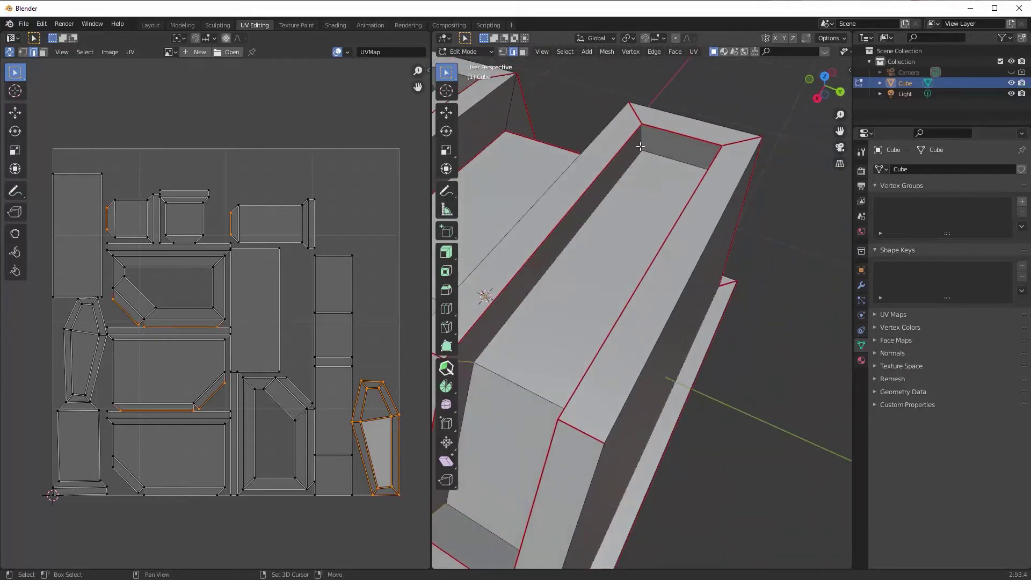
Select all geometry and unwrap it with the second side block's recess corner seams included
{"action": "key", "text": "a"}
{"action": "key", "text": "a"}
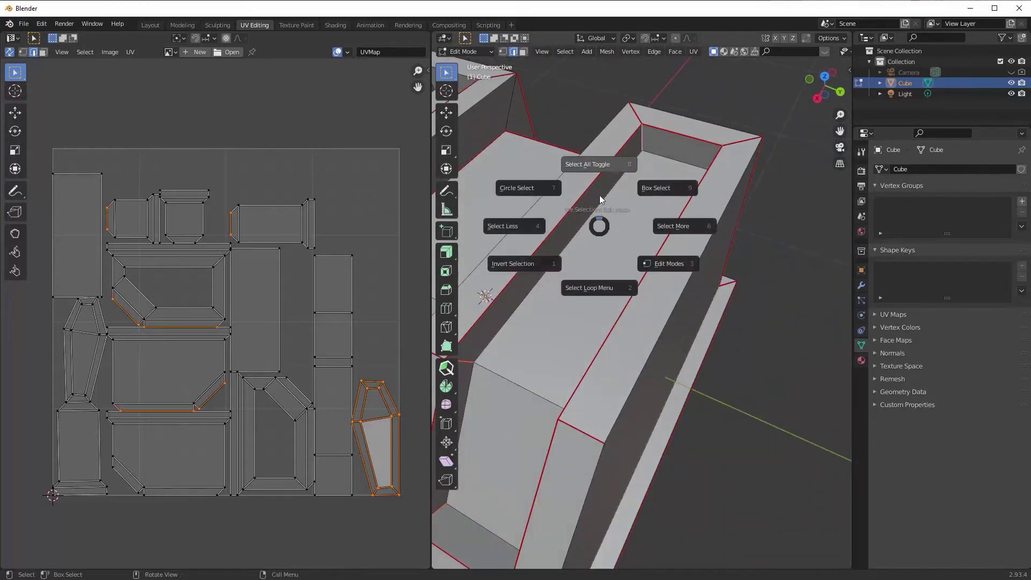
{"action": "left_click", "coordinate": [600, 164]}
{"action": "key", "text": "a"}
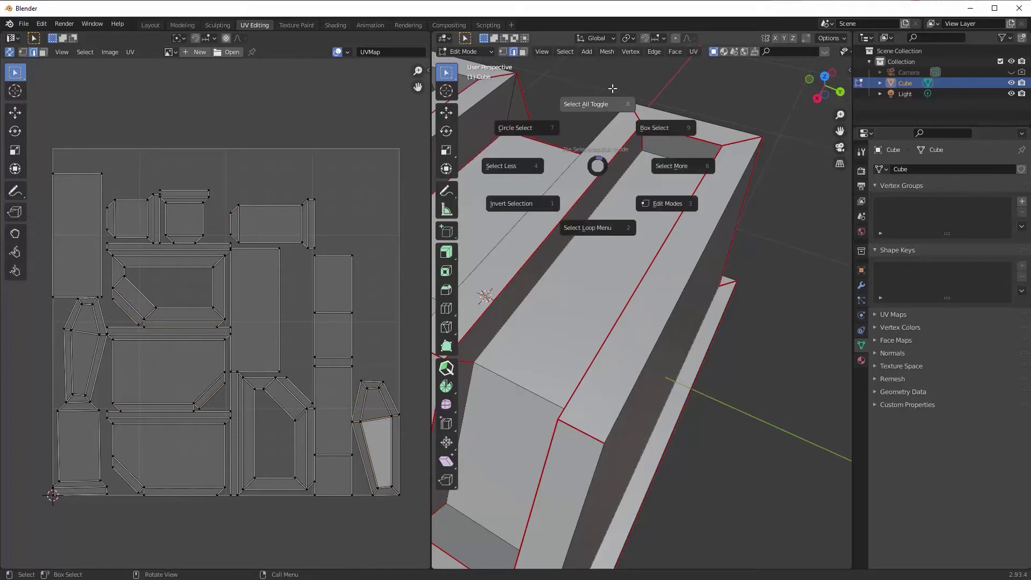
{"action": "left_click", "coordinate": [615, 86]}
{"action": "left_click", "coordinate": [693, 51]}
{"action": "left_click", "coordinate": [701, 62]}
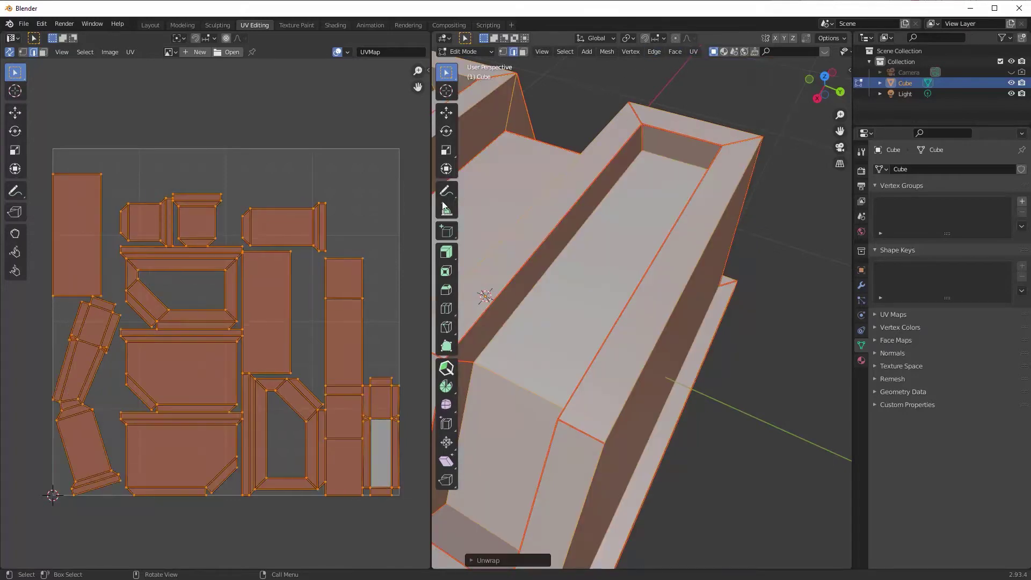
Pick an edge of the tilted UV island to locate it and mark the missed inner corner edge of the first side block's recess as a seam
{"action": "left_click", "coordinate": [79, 395]}
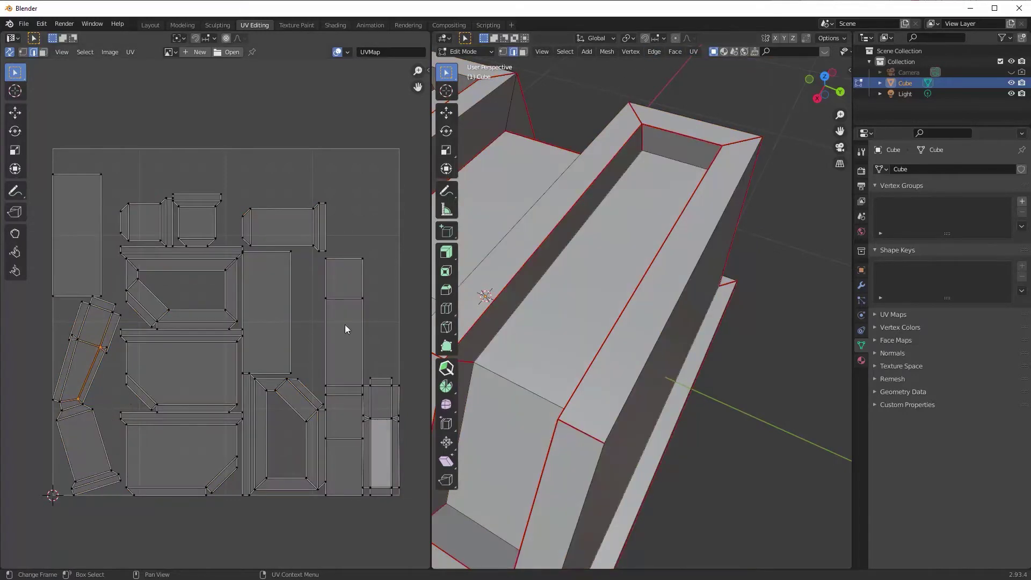
{"action": "middle_click_drag", "start_coordinate": [632, 302], "coordinate": [754, 297]}
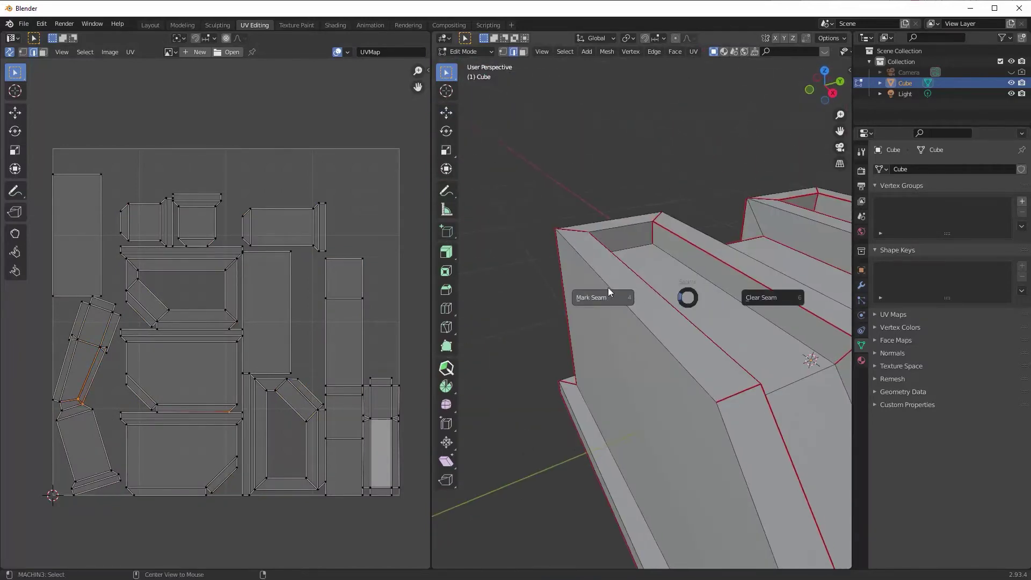
{"action": "left_click", "coordinate": [608, 294]}
{"action": "middle_click_drag", "start_coordinate": [635, 170], "coordinate": [679, 237]}
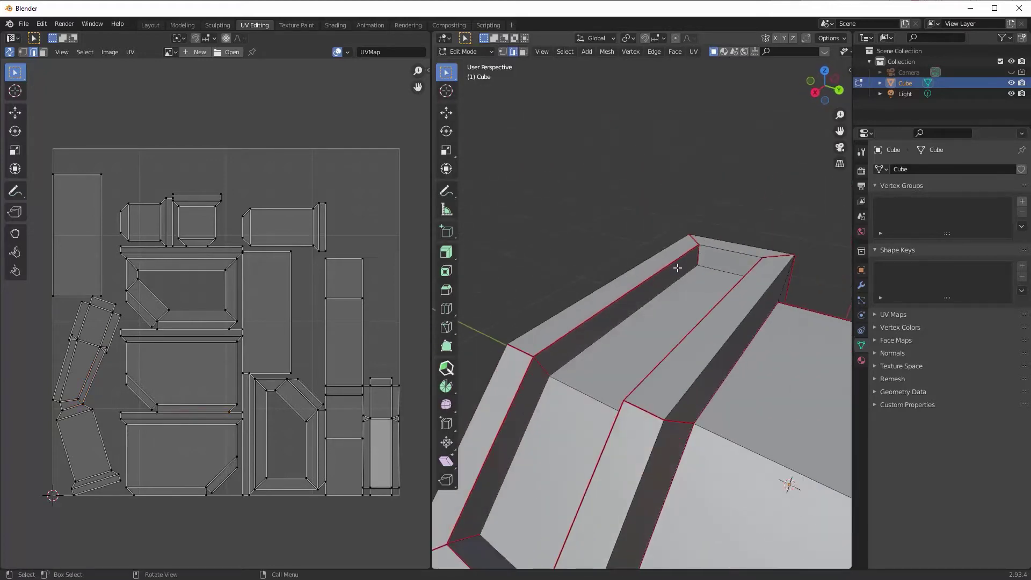
Select all geometry and unwrap it again with the added recess corner seam
{"action": "key", "text": "a"}
{"action": "left_click", "coordinate": [681, 199]}
{"action": "left_click", "coordinate": [693, 51]}
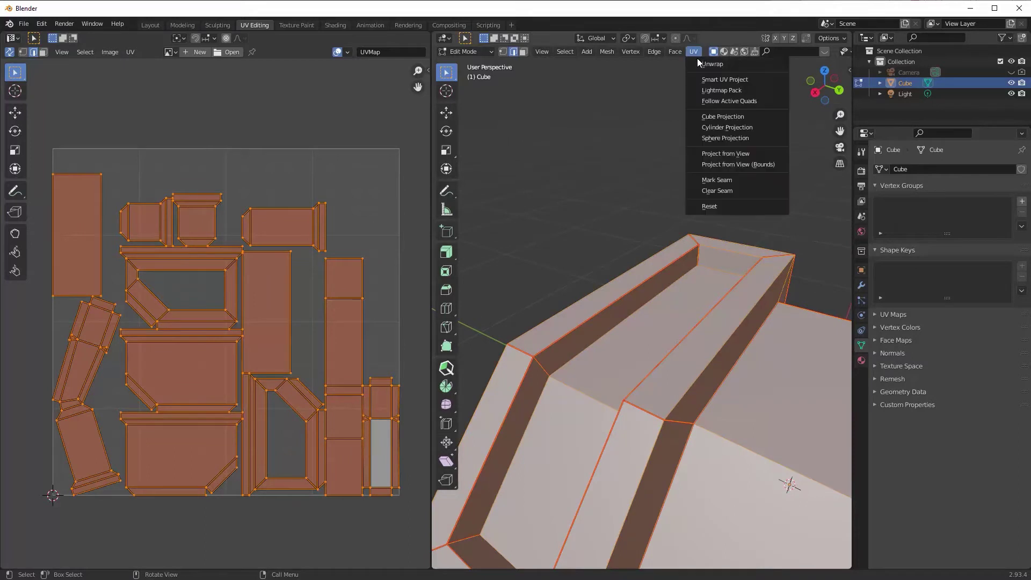
{"action": "left_click", "coordinate": [709, 63]}
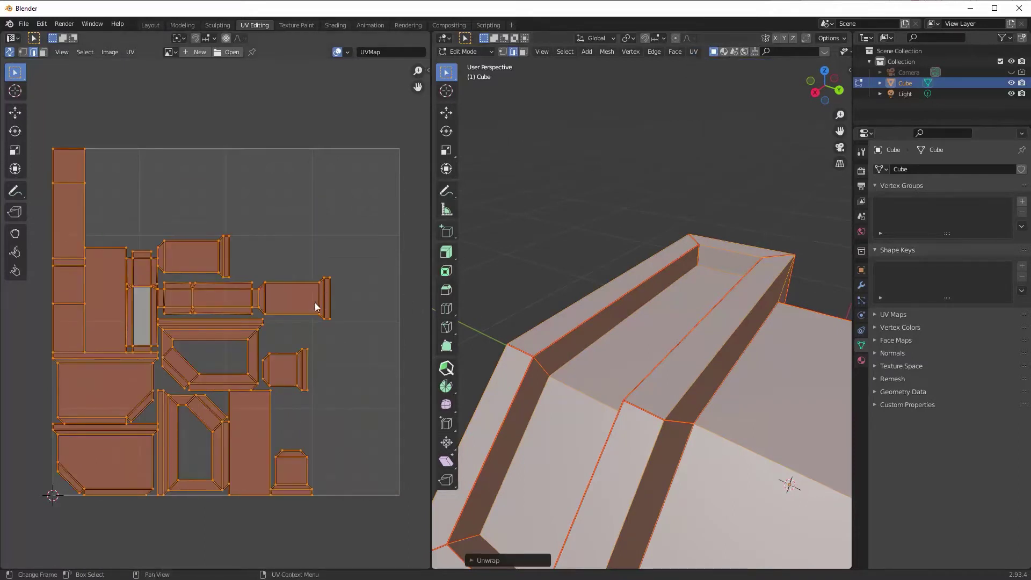
{"action": "scroll", "coordinate": [318, 299], "scroll_direction": "down", "scroll_amount": 1}
{"action": "scroll", "coordinate": [704, 362], "scroll_direction": "down", "scroll_amount": 3}
{"action": "middle_click_drag", "start_coordinate": [704, 362], "coordinate": [617, 252], "text": "shift"}
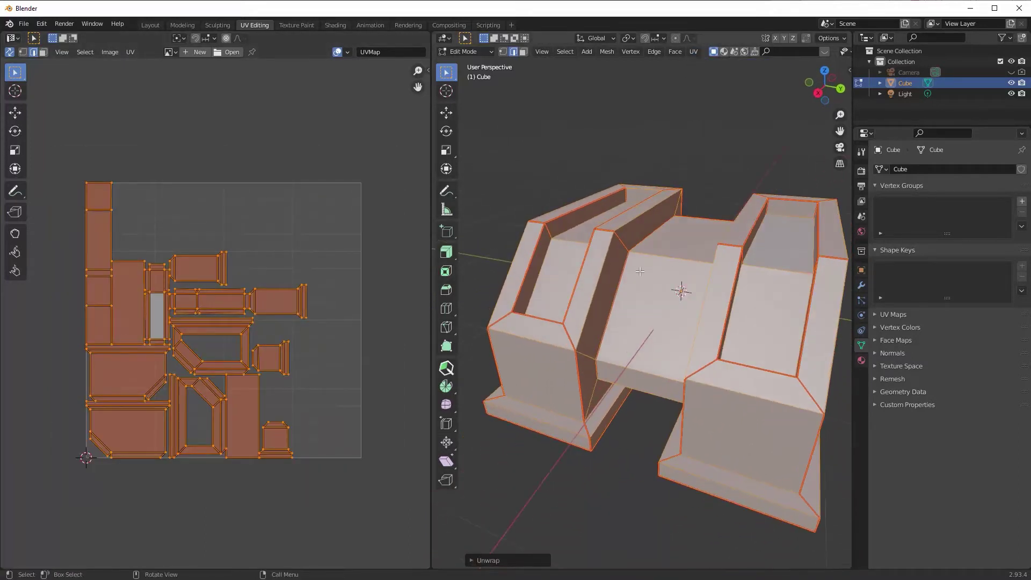
Save the file as PBR_Test3.blend in the Z:\Blender\Purchased\PBR Painter folder
{"action": "key", "text": "ctrl+s"}
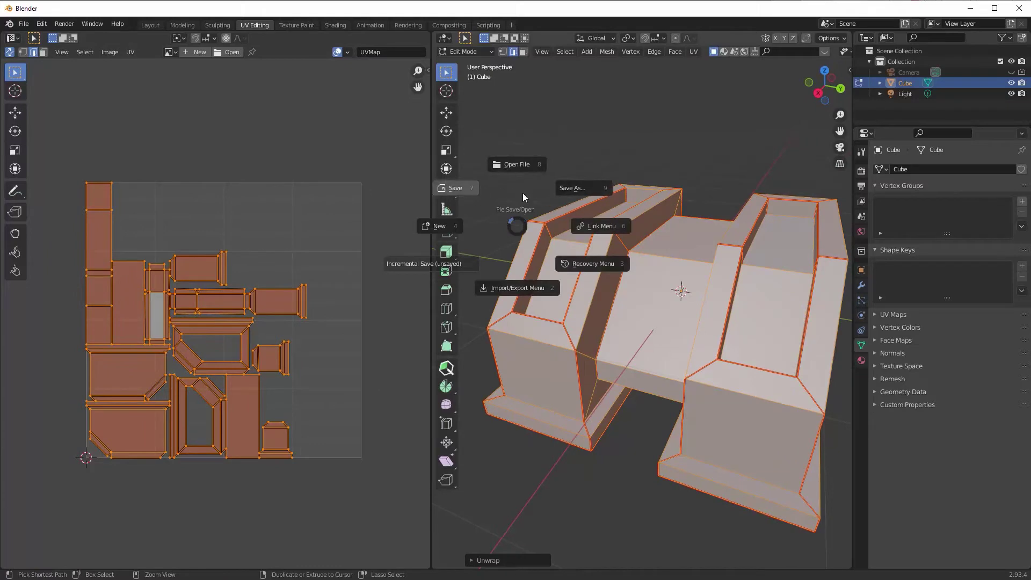
{"action": "left_click", "coordinate": [581, 188]}
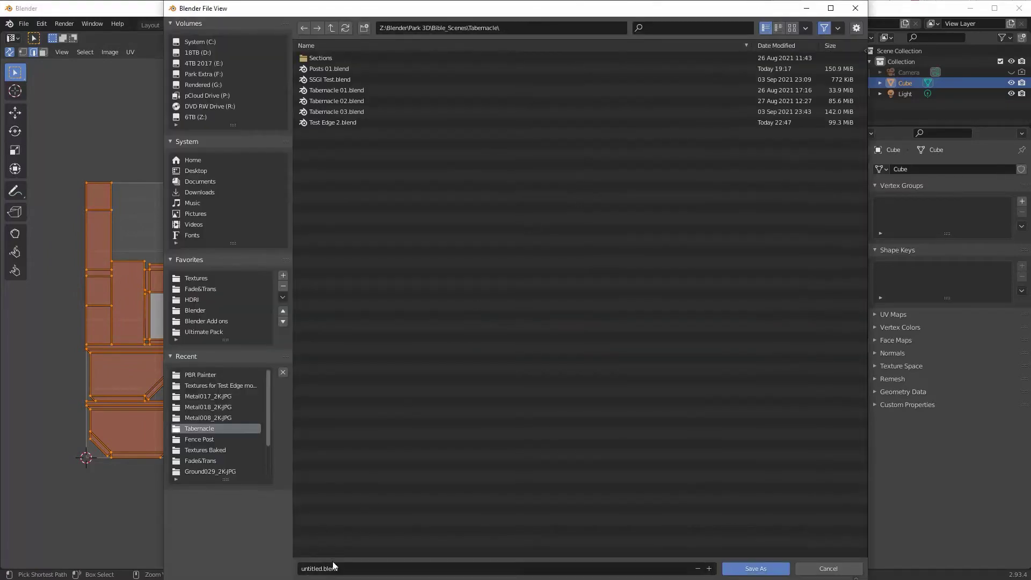
{"action": "left_click", "coordinate": [331, 27]}
{"action": "left_click", "coordinate": [331, 28]}
{"action": "left_click", "coordinate": [331, 28]}
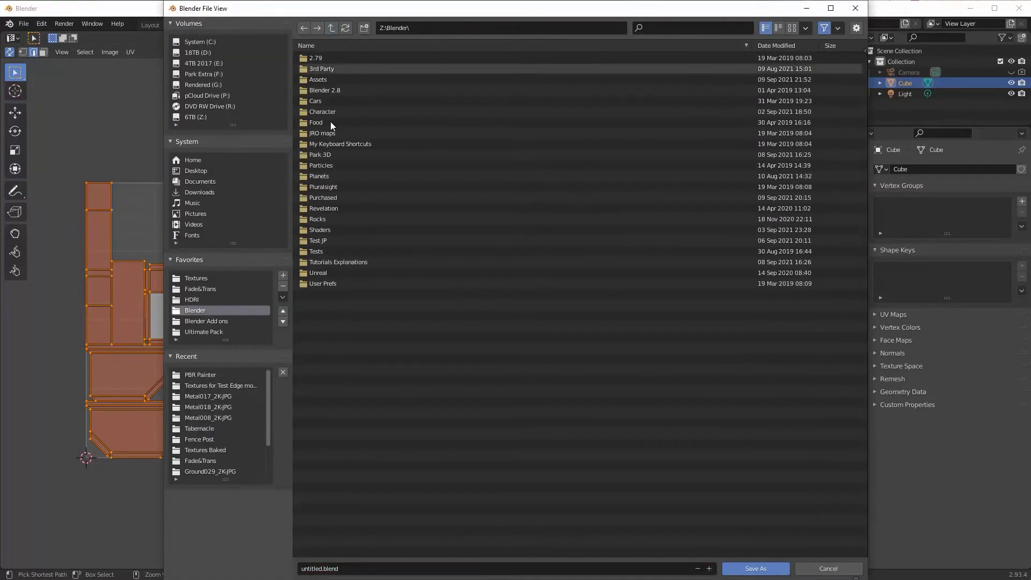
{"action": "left_click", "coordinate": [327, 189]}
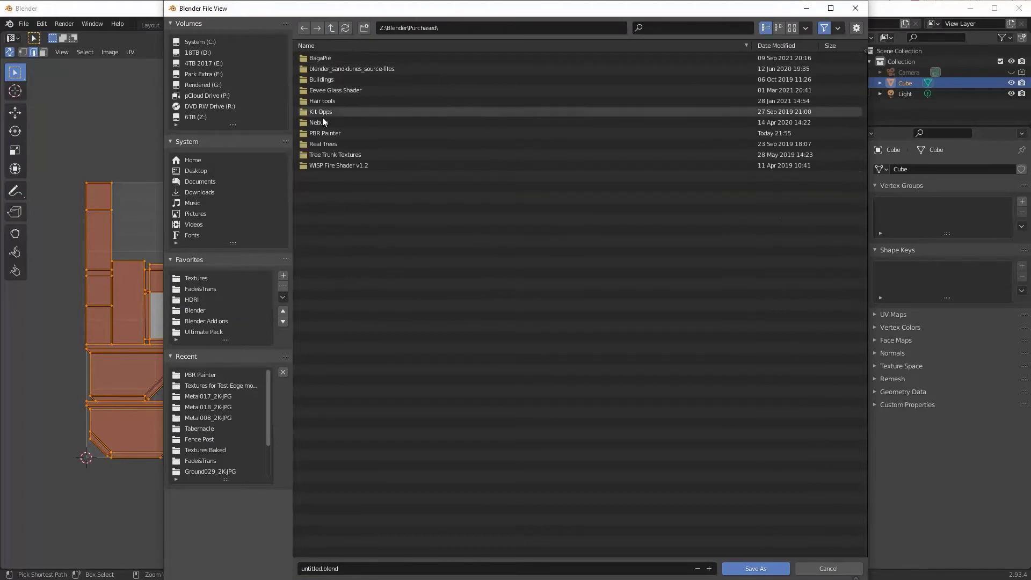
{"action": "left_click", "coordinate": [324, 132]}
{"action": "left_click", "coordinate": [353, 564]}
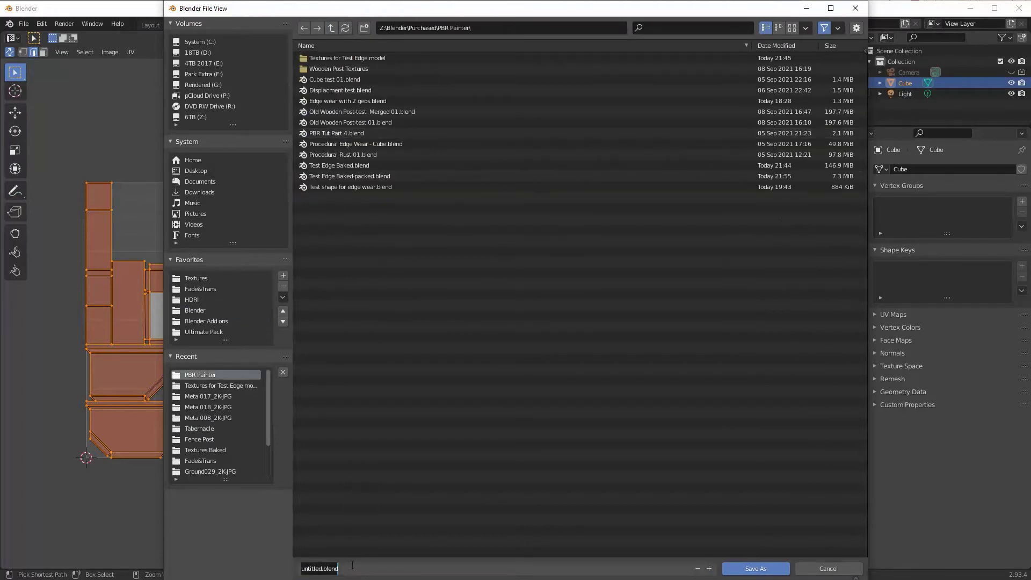
{"action": "type", "text": "PBR_Test3"}
{"action": "key", "text": "Return"}
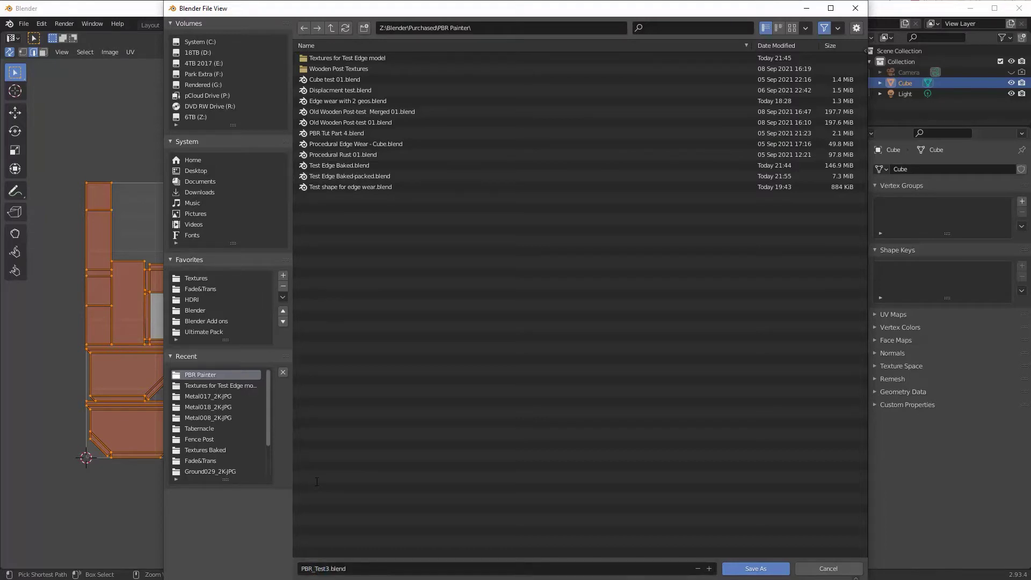
{"action": "left_click", "coordinate": [757, 568]}
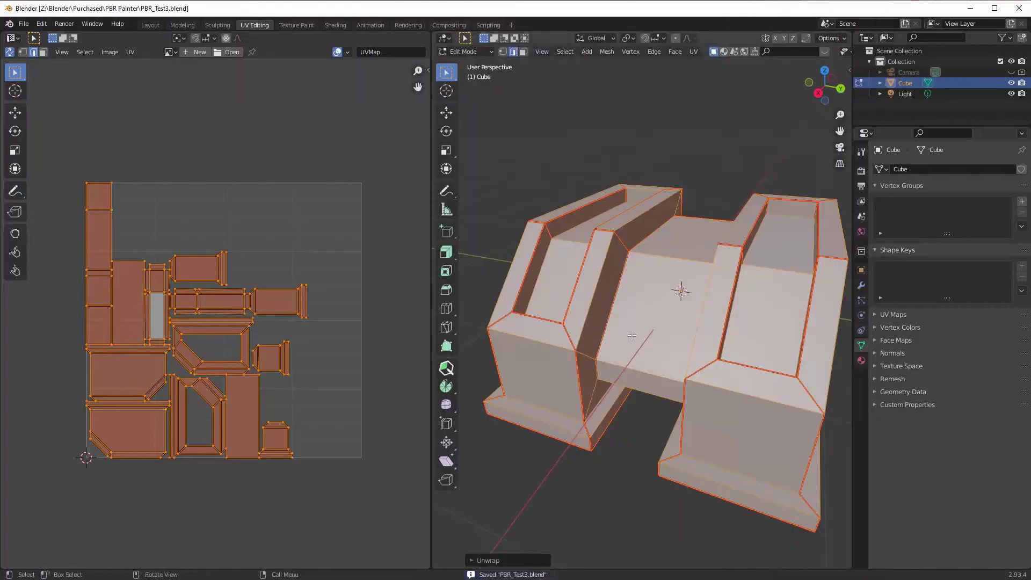
Switch to the Texture Paint workspace
{"action": "middle_click_drag", "start_coordinate": [612, 194], "coordinate": [542, 172]}
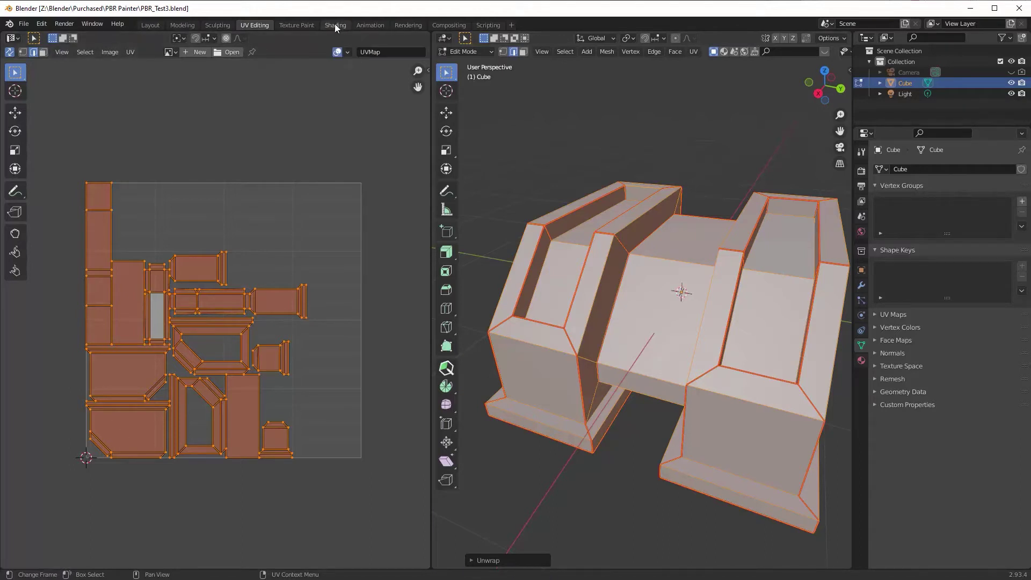
{"action": "left_click", "coordinate": [297, 25]}
{"action": "scroll", "coordinate": [652, 257], "scroll_direction": "up", "scroll_amount": 5}
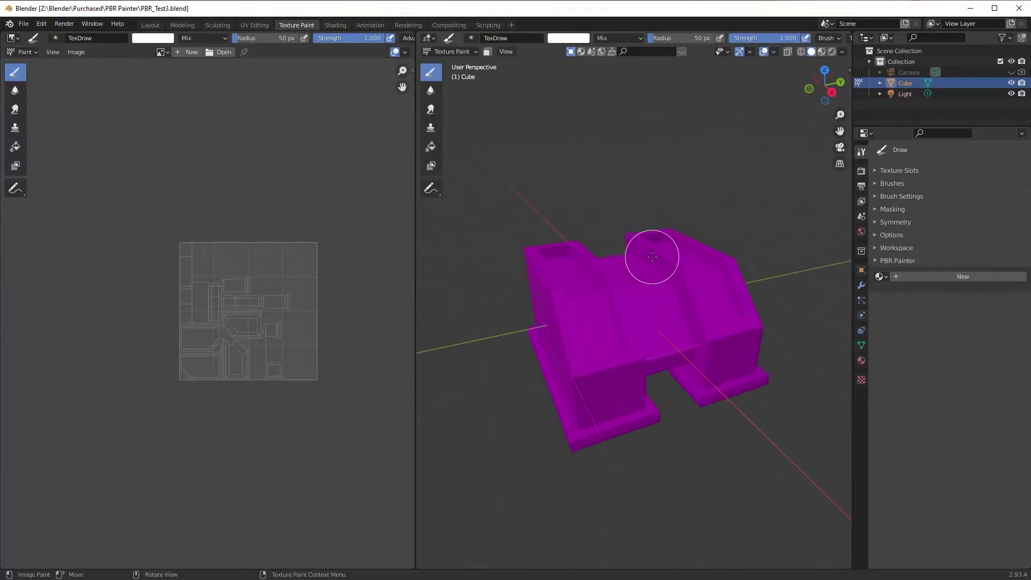
{"action": "scroll", "coordinate": [652, 256], "scroll_direction": "up", "scroll_amount": 1}
{"action": "scroll", "coordinate": [650, 255], "scroll_direction": "up", "scroll_amount": 1}
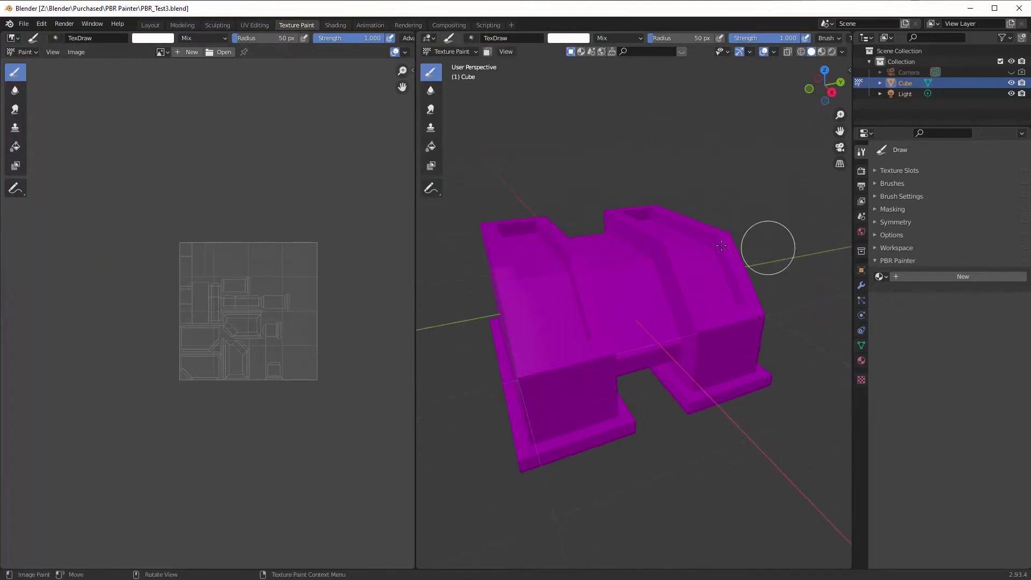
{"action": "middle_click_drag", "start_coordinate": [721, 246], "coordinate": [715, 242]}
Create a new material for the cube and set it up for PBR Painter without backing it up or using it as background
{"action": "left_click", "coordinate": [960, 276]}
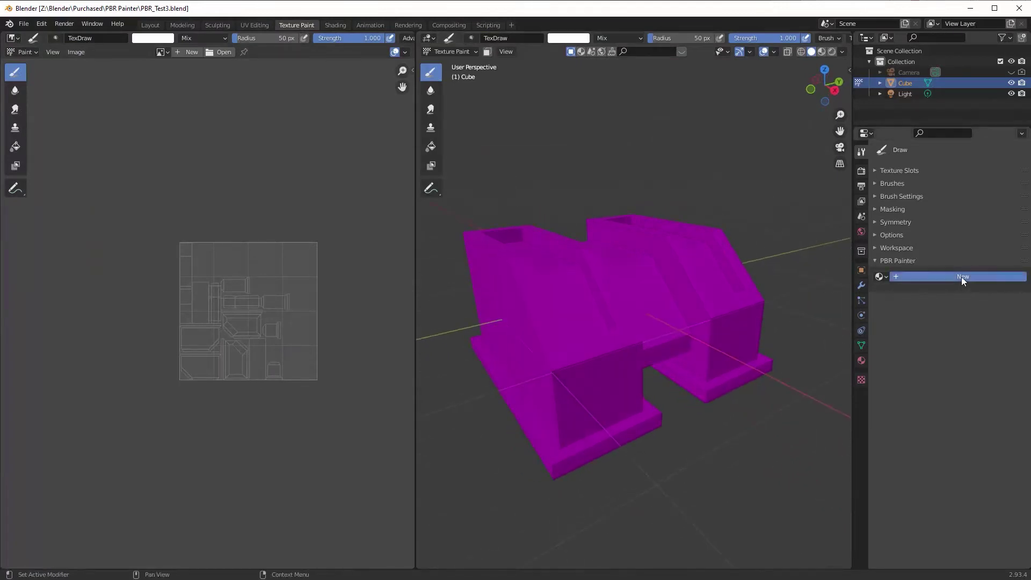
{"action": "left_click", "coordinate": [960, 309]}
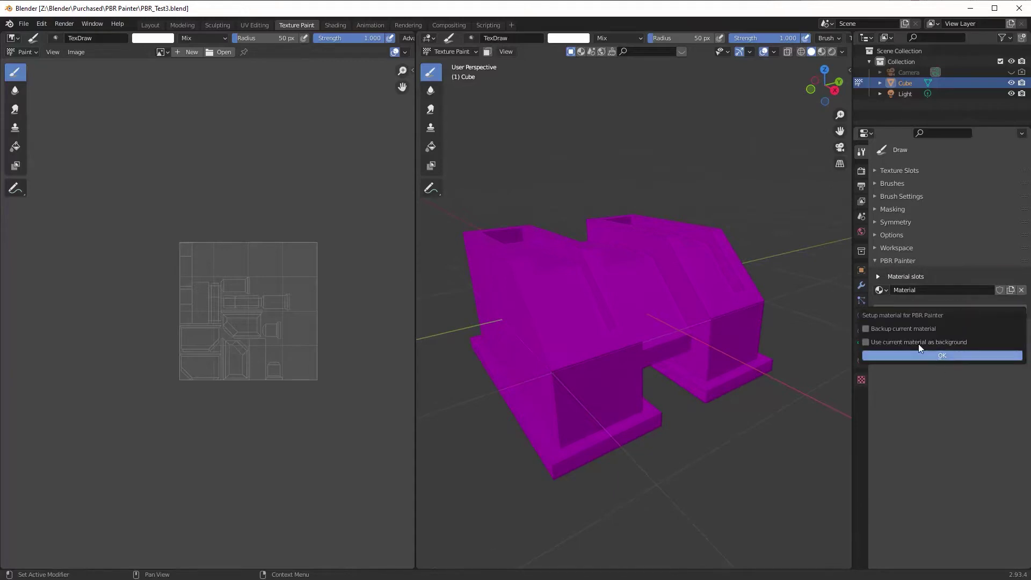
{"action": "left_click", "coordinate": [943, 356]}
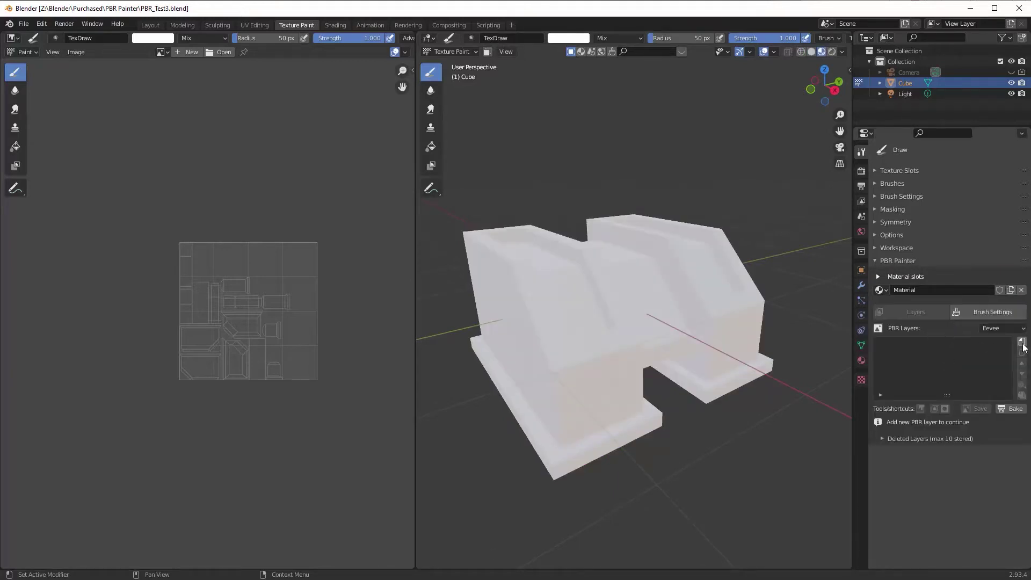
Add a Multichannel PBR layer named "Bronze base" at 2k resolution
{"action": "left_click", "coordinate": [1021, 342]}
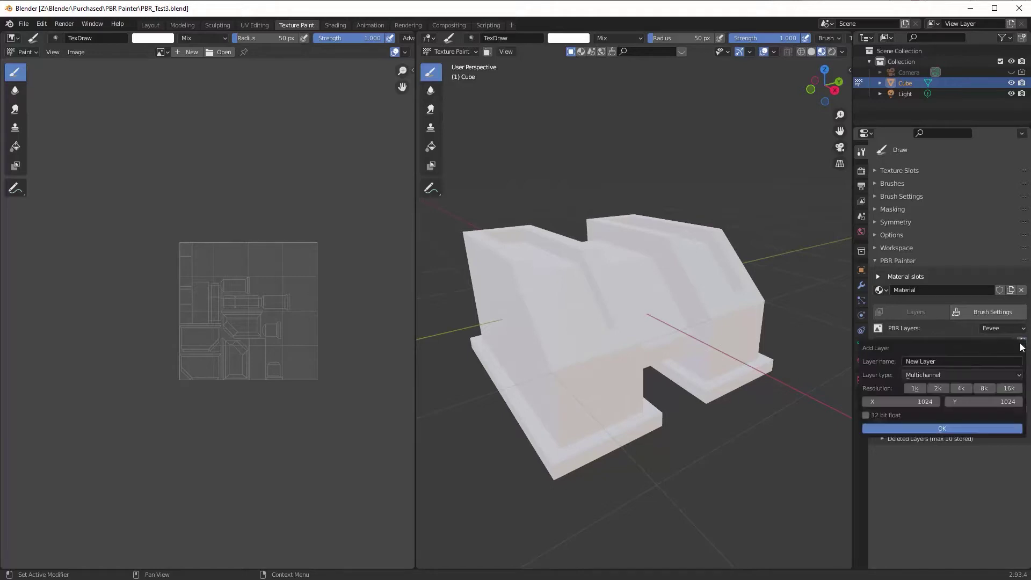
{"action": "left_click", "coordinate": [947, 361]}
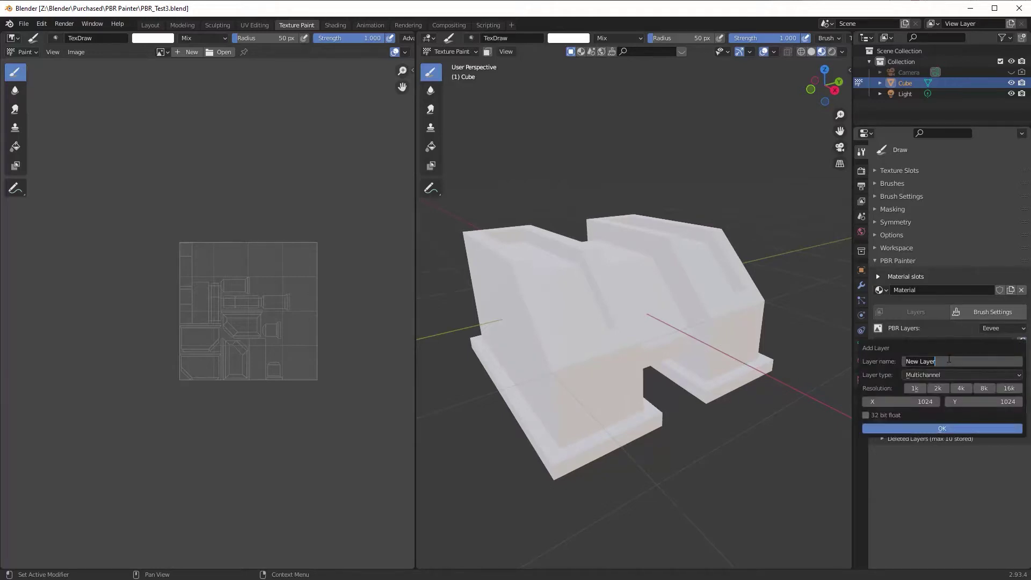
{"action": "type", "text": "Bronze base"}
{"action": "left_click", "coordinate": [944, 390]}
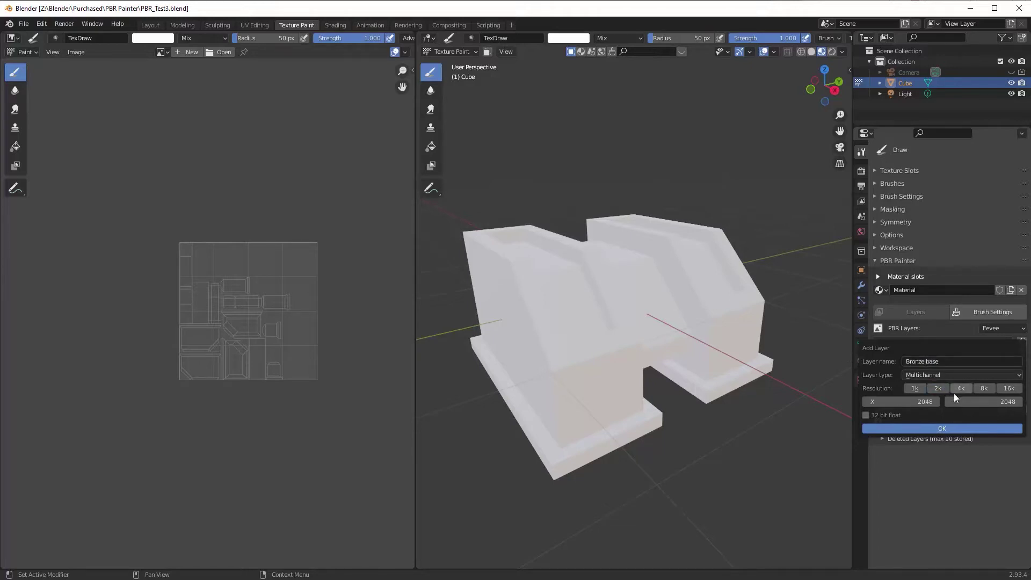
{"action": "left_click", "coordinate": [939, 429]}
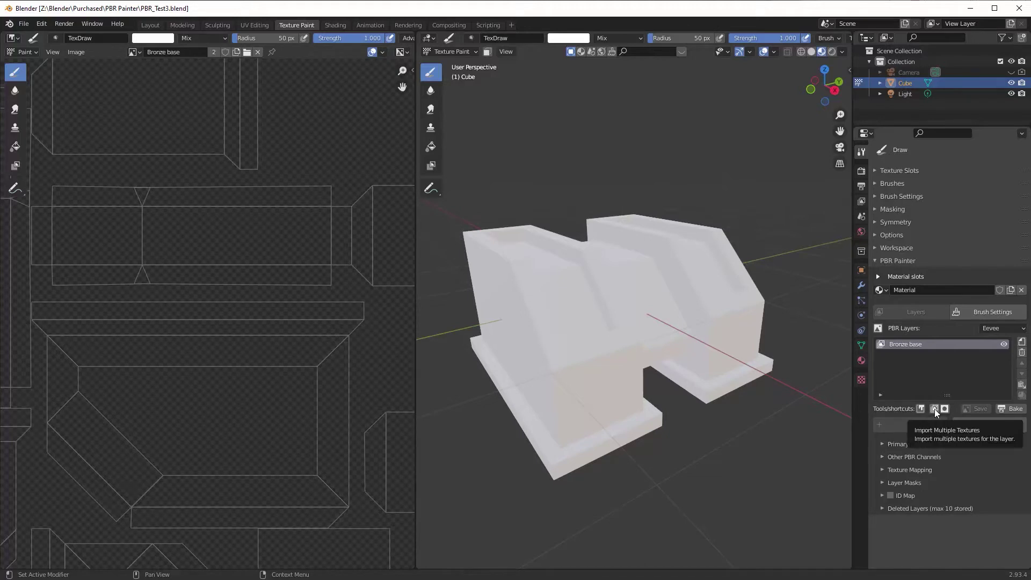
Import the Metal008 2K Color, Metalness, NormalGL and Roughness images from the Metal008_2K-JPG folder into the Bronze base layer
{"action": "left_click", "coordinate": [934, 408]}
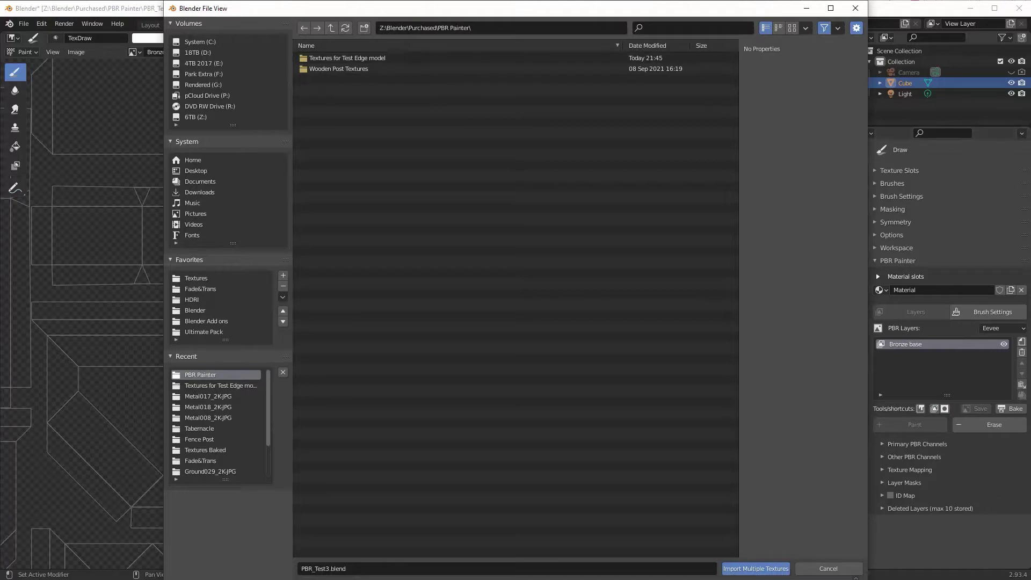
{"action": "left_click", "coordinate": [492, 28]}
{"action": "type", "text": "Z:\\Newtek\\Images\\Textures\\CC0-DwnLd\\Metal\\Metal008\\"}
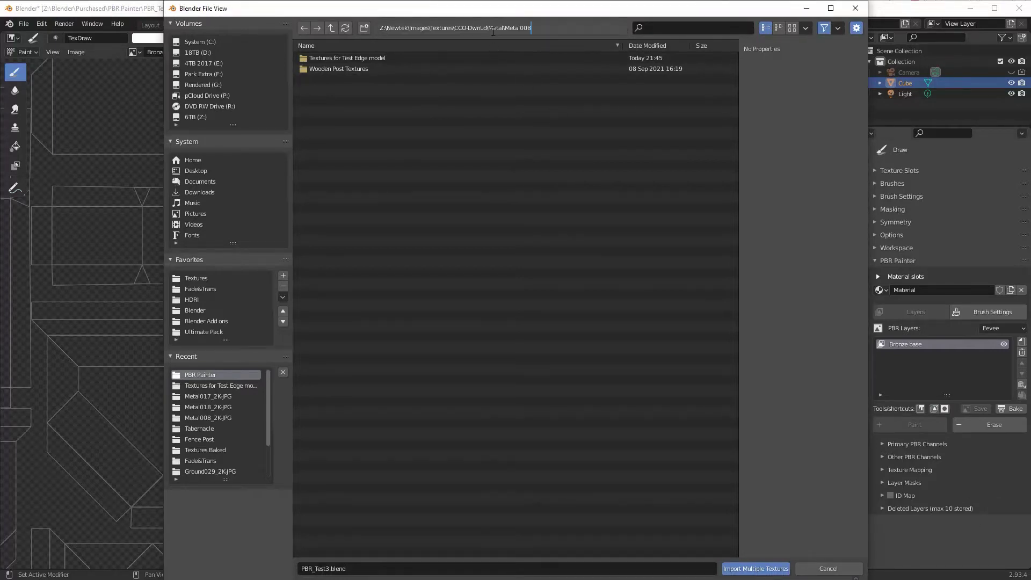
{"action": "key", "text": "Return"}
{"action": "left_click", "coordinate": [340, 56]}
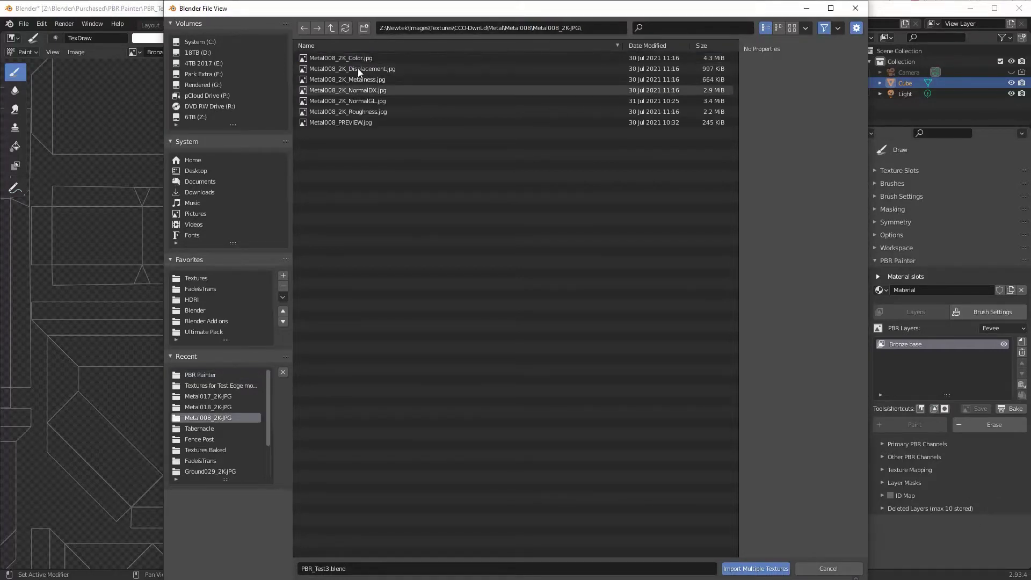
{"action": "left_click", "coordinate": [357, 58]}
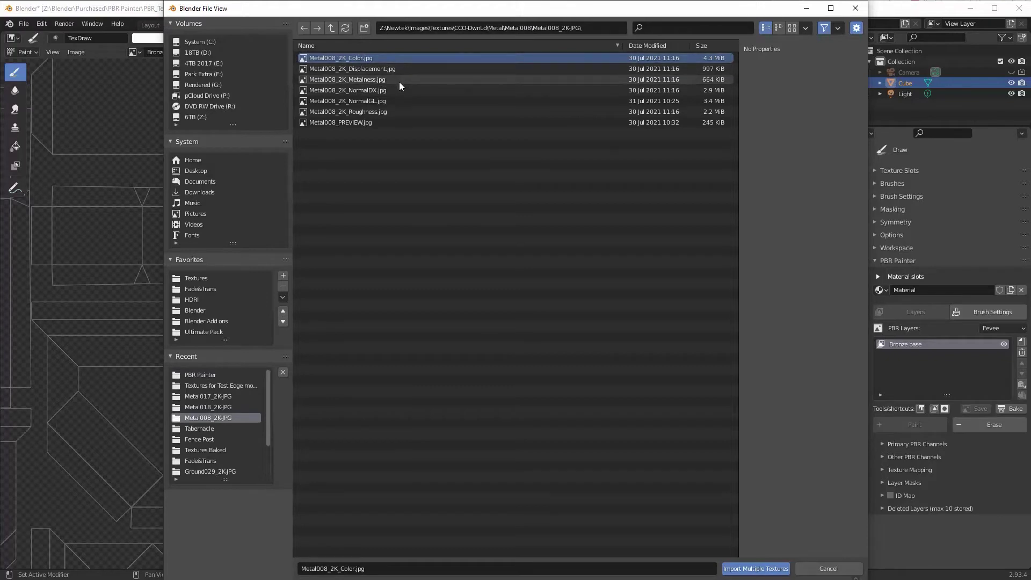
{"action": "left_click", "coordinate": [379, 79], "text": "ctrl"}
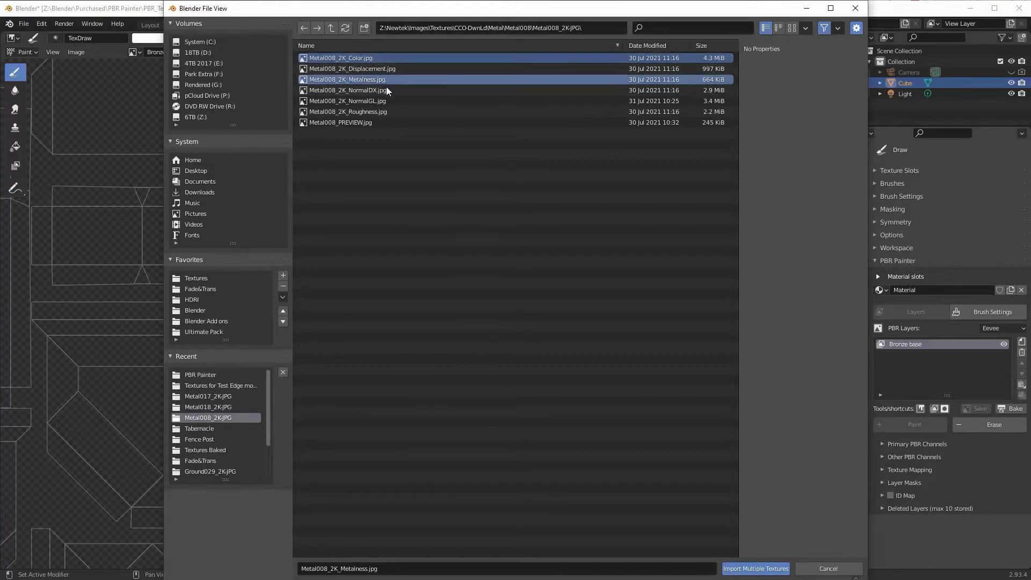
{"action": "left_click", "coordinate": [379, 101], "text": "ctrl"}
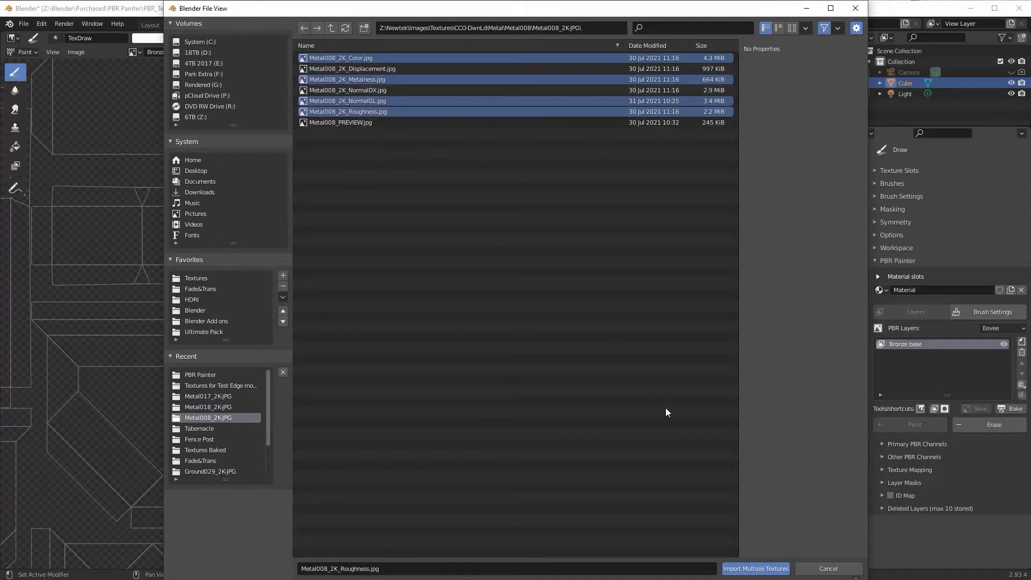
{"action": "left_click", "coordinate": [752, 568]}
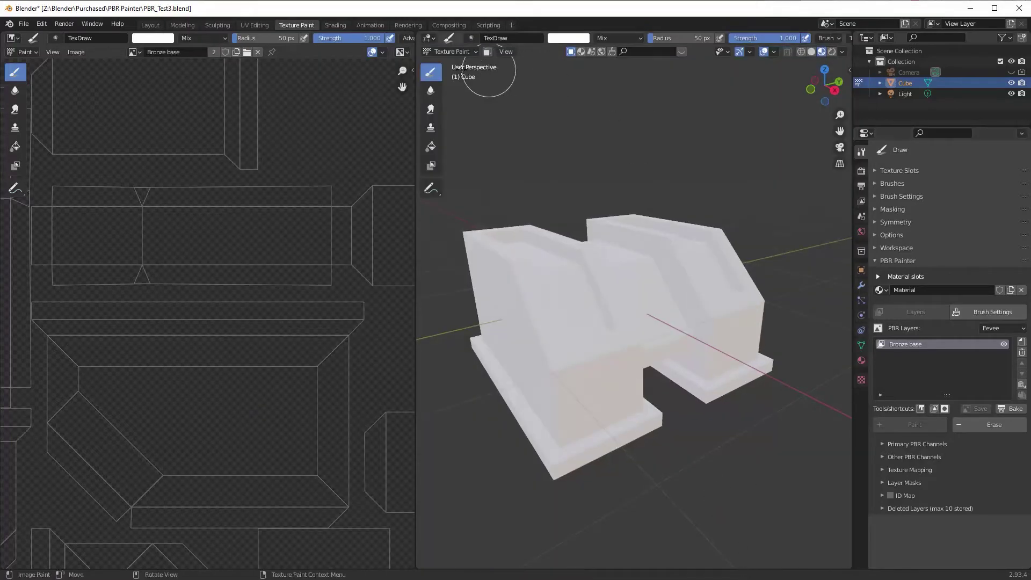
Fill the whole model with the Bronze base layer using the Fill tool, and widen the 3D viewport
{"action": "left_click", "coordinate": [430, 146]}
{"action": "left_click", "coordinate": [671, 266]}
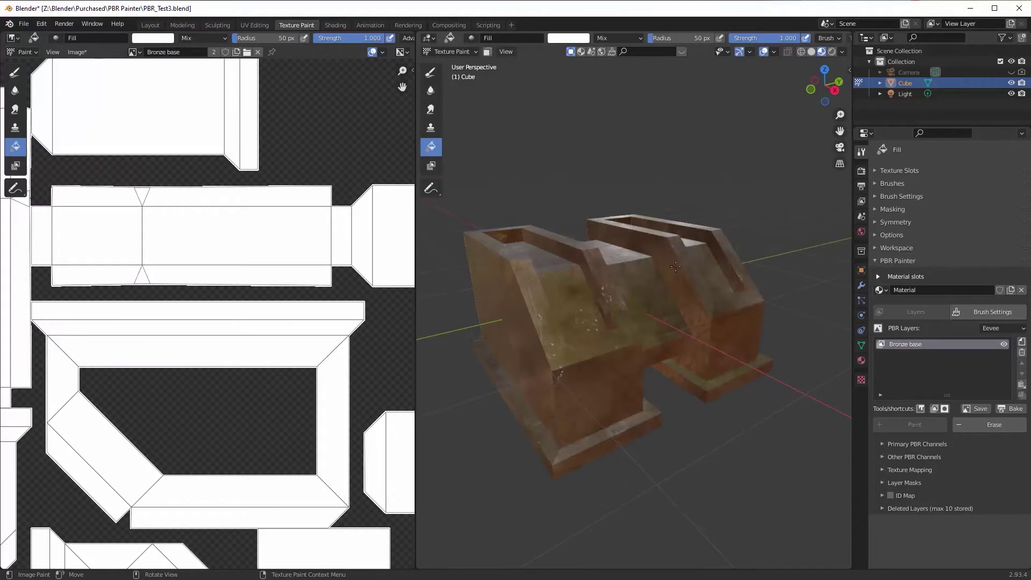
{"action": "middle_click_drag", "start_coordinate": [671, 265], "coordinate": [577, 264]}
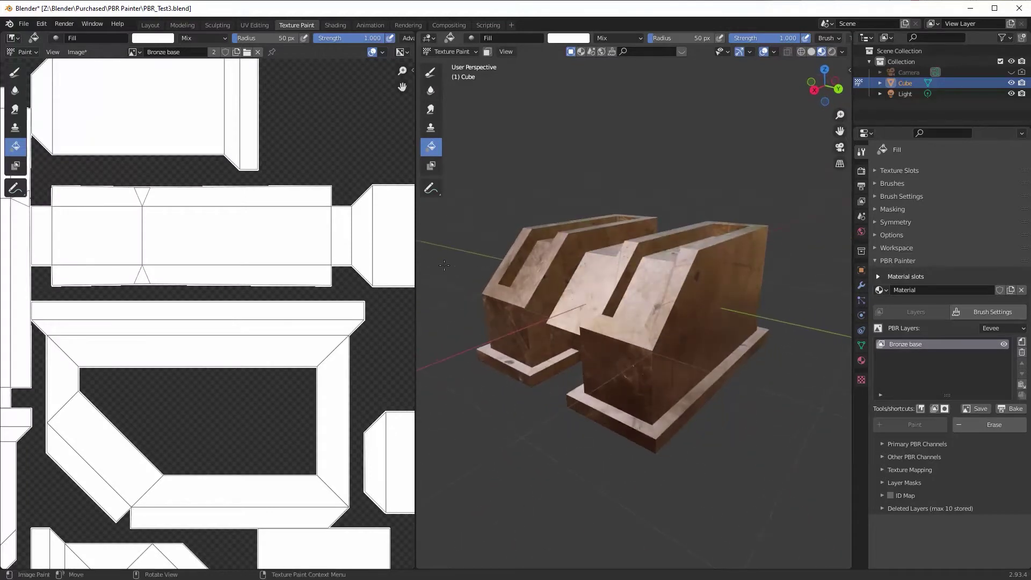
{"action": "left_click_drag", "start_coordinate": [415, 267], "coordinate": [133, 247]}
{"action": "middle_click_drag", "start_coordinate": [376, 300], "coordinate": [537, 306]}
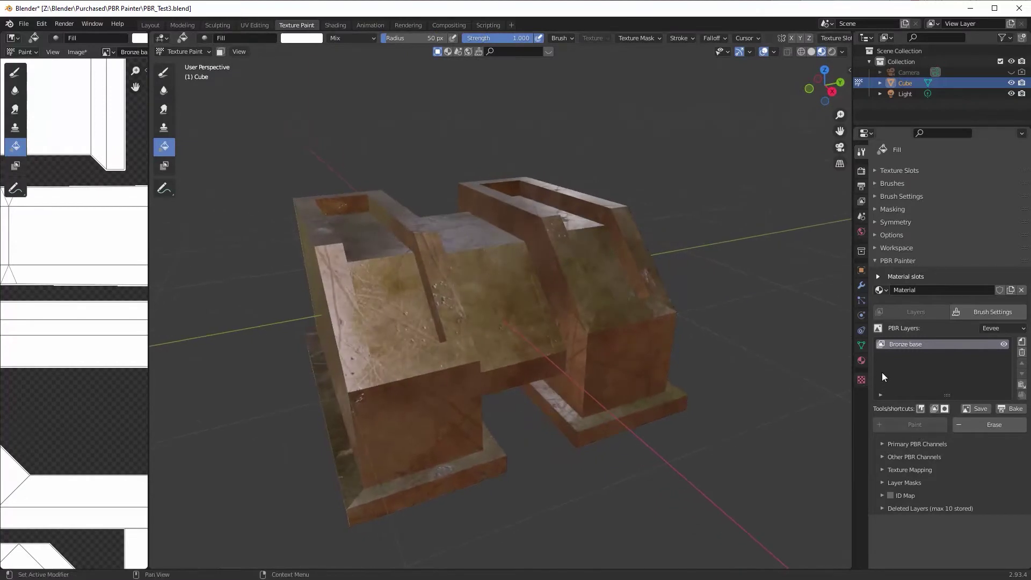
Set the Bronze base layer's texture mapping scale to 2.000 on both axes
{"action": "left_click", "coordinate": [883, 469]}
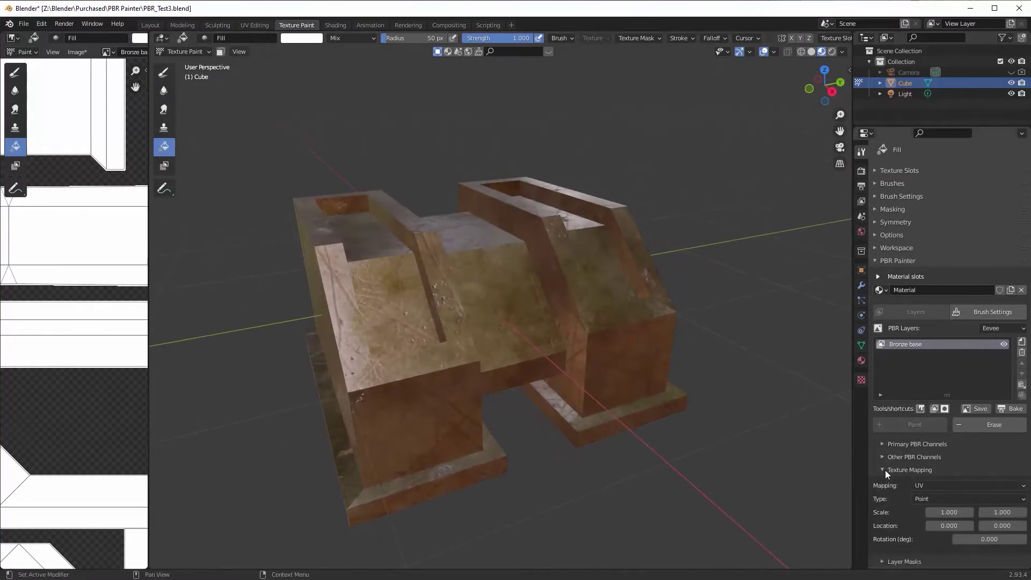
{"action": "left_click", "coordinate": [949, 512]}
{"action": "type", "text": "1.0"}
{"action": "key", "text": "Return"}
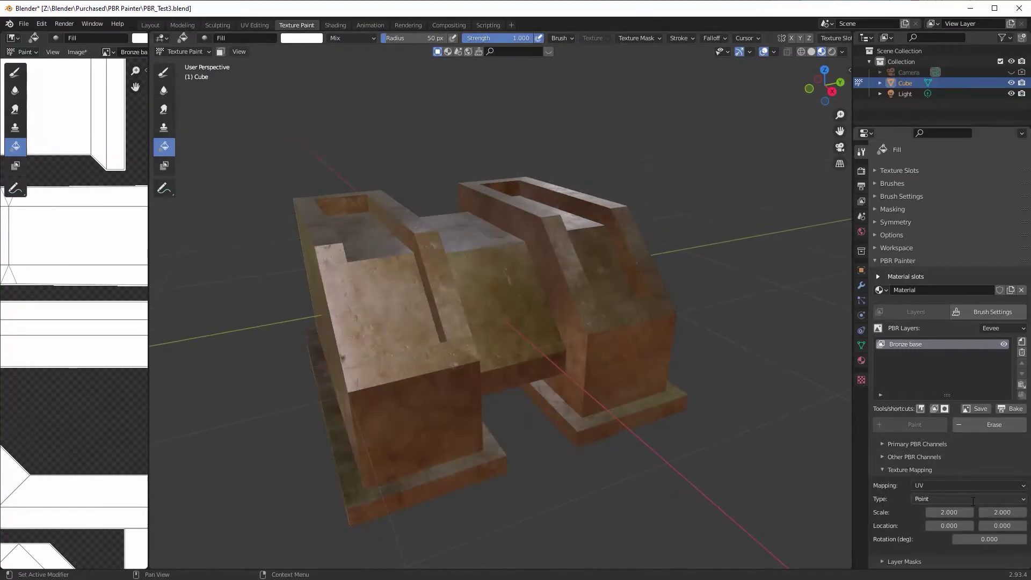
{"action": "middle_click_drag", "start_coordinate": [601, 258], "coordinate": [414, 311]}
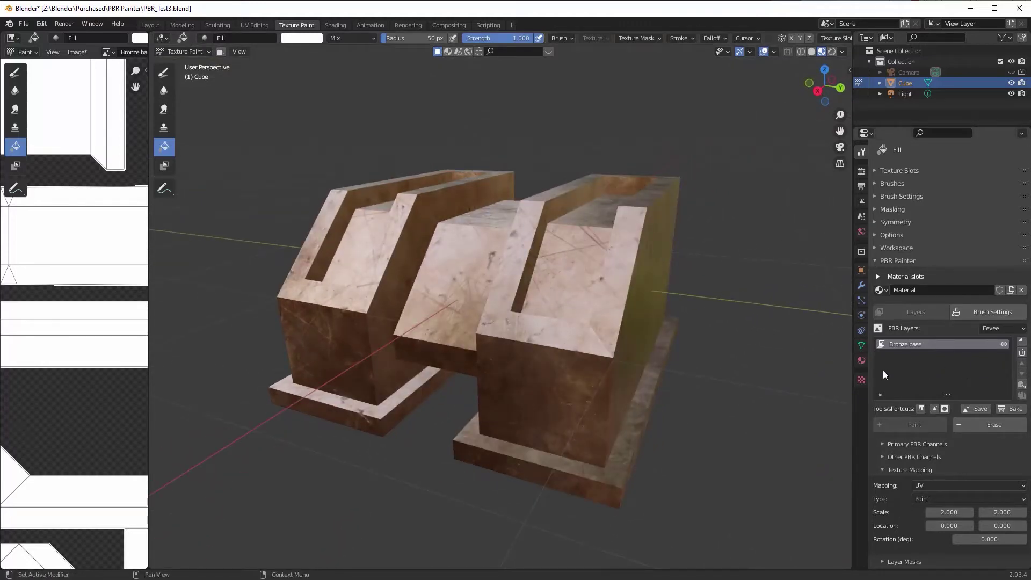
{"action": "middle_click_drag", "start_coordinate": [597, 305], "coordinate": [577, 252]}
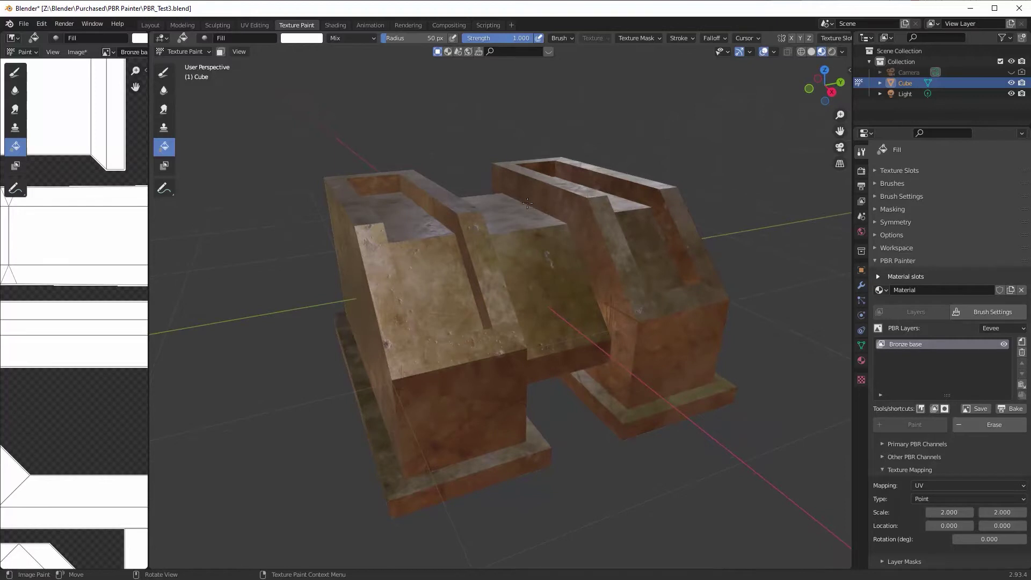
Add a Multichannel PBR layer named "Grunge Layer" at 2048 × 2048 resolution
{"action": "left_click", "coordinate": [1021, 342]}
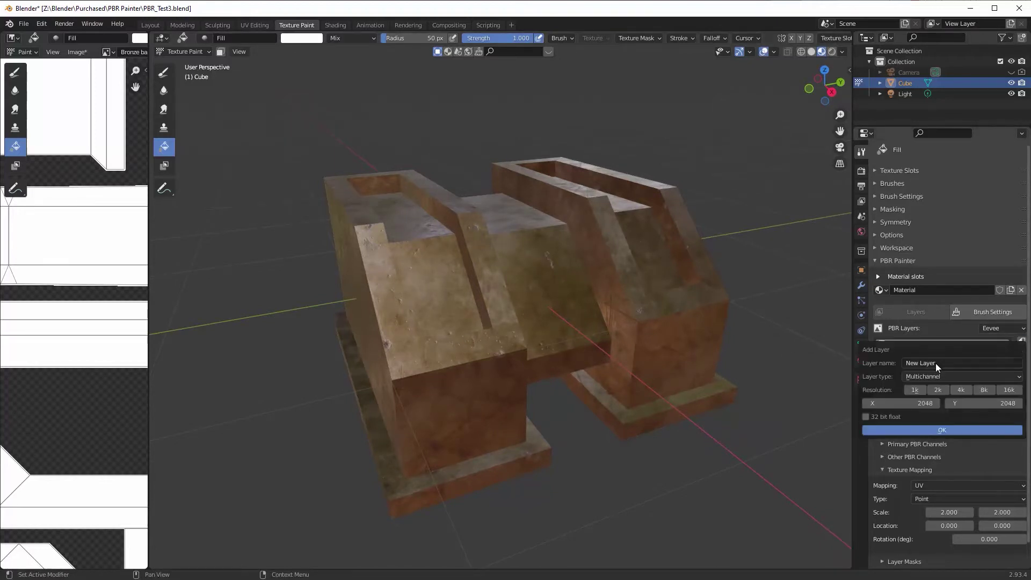
{"action": "left_click", "coordinate": [936, 364]}
{"action": "type", "text": "Gr"}
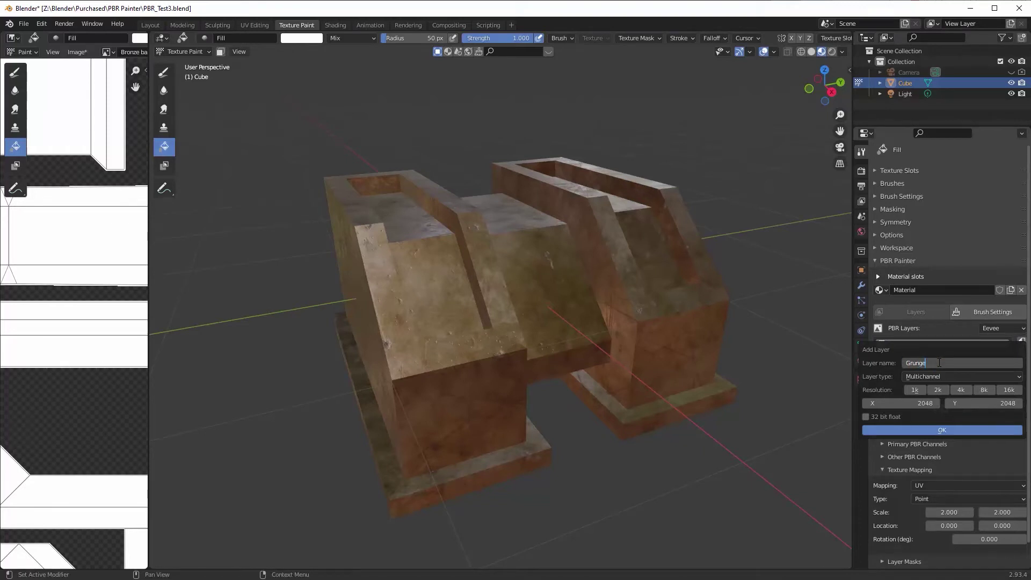
{"action": "type", "text": "unge Layer"}
{"action": "left_click", "coordinate": [942, 430]}
{"action": "left_click", "coordinate": [942, 430]}
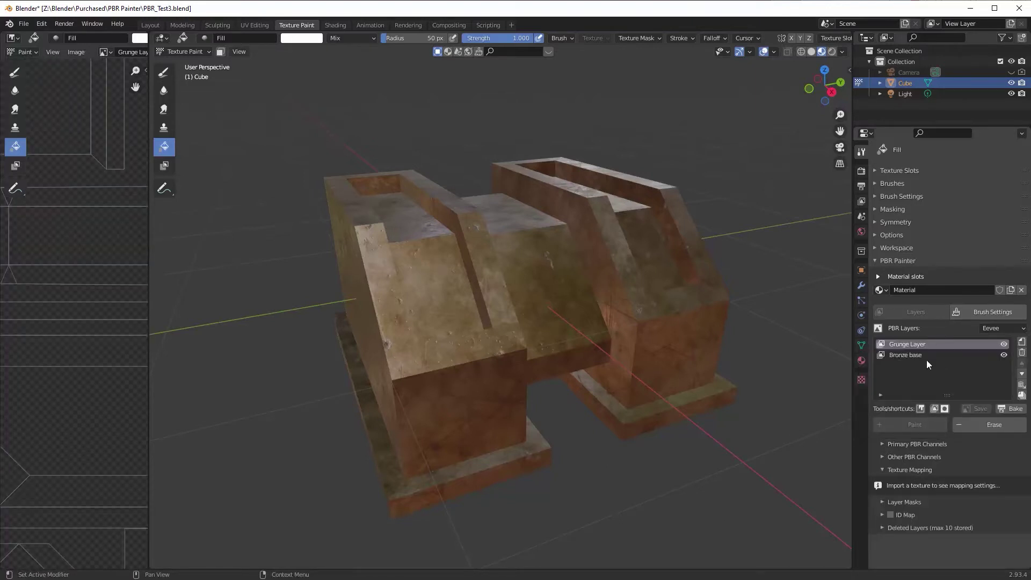
Import the Metal017 2K Color, Metalness, NormalGL and Roughness images from the Metal017_2K-JPG folder into the Grunge Layer
{"action": "left_click", "coordinate": [934, 409]}
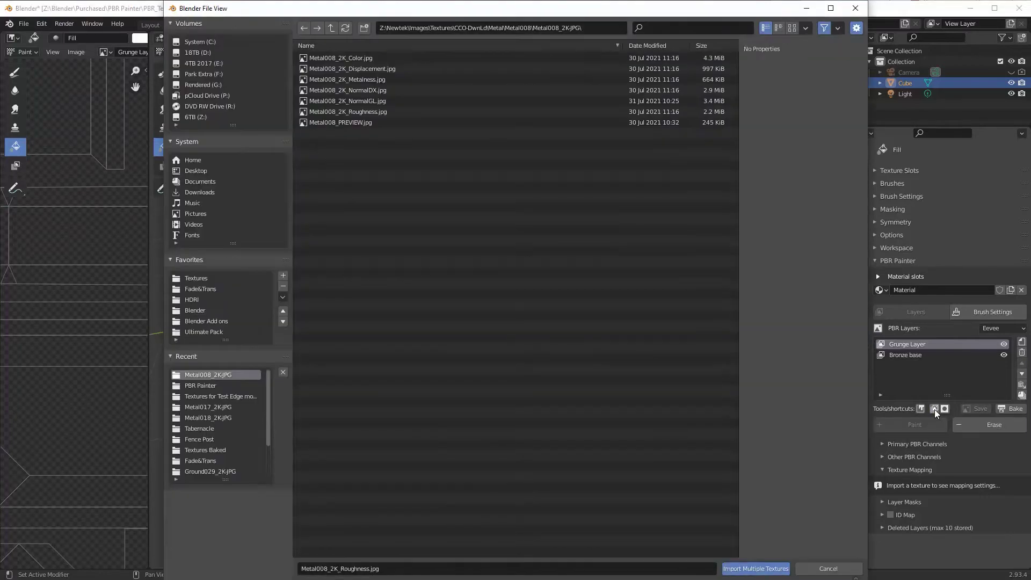
{"action": "left_click", "coordinate": [332, 28]}
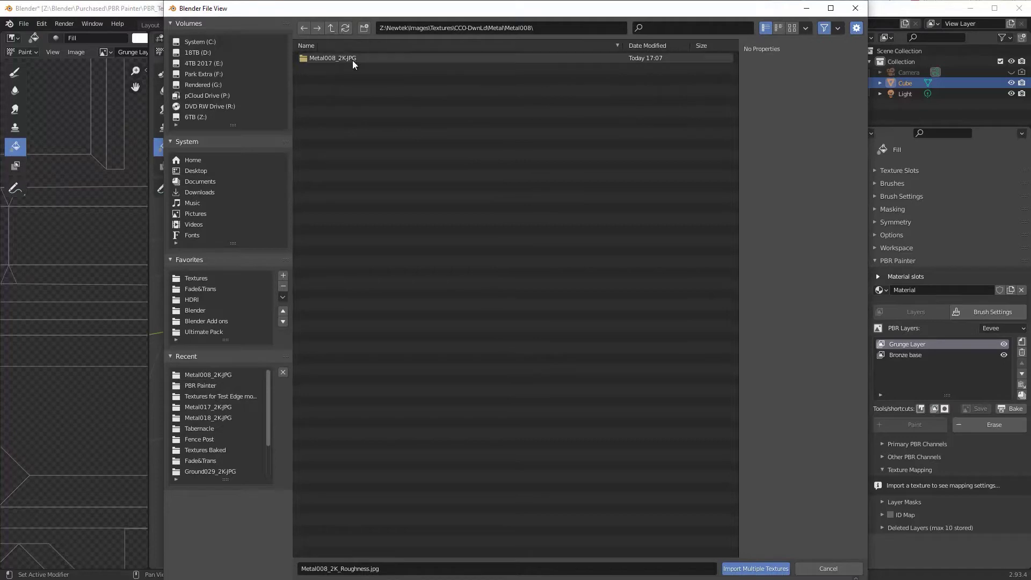
{"action": "left_click", "coordinate": [334, 31]}
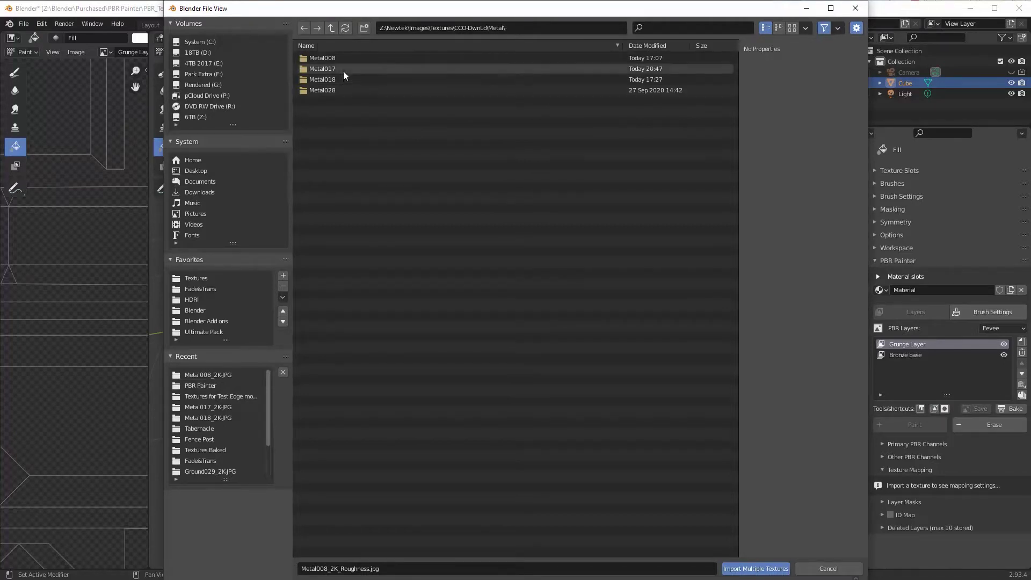
{"action": "left_click", "coordinate": [343, 70]}
{"action": "left_click", "coordinate": [343, 59]}
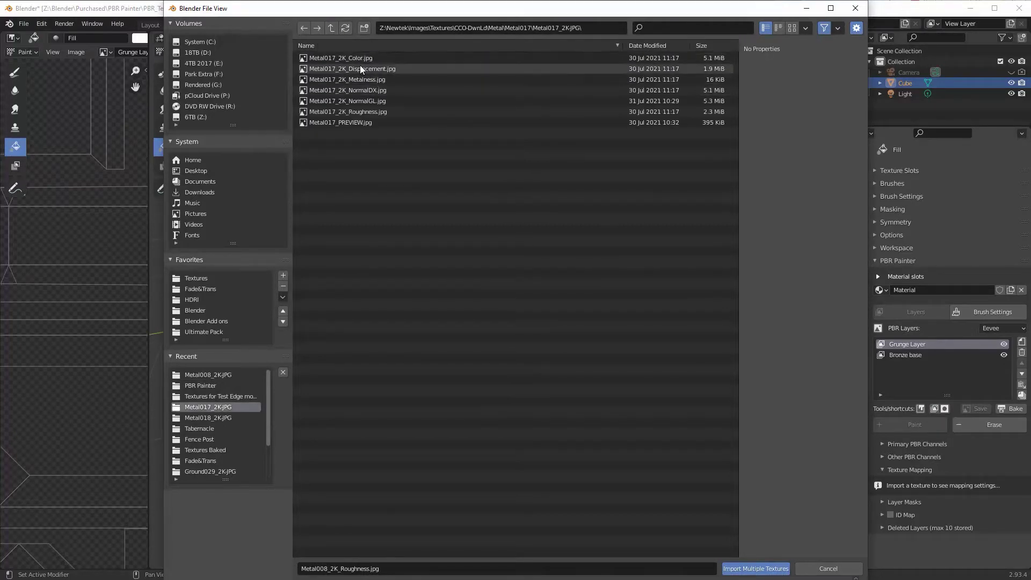
{"action": "left_click", "coordinate": [359, 58]}
{"action": "left_click", "coordinate": [371, 80], "text": "ctrl"}
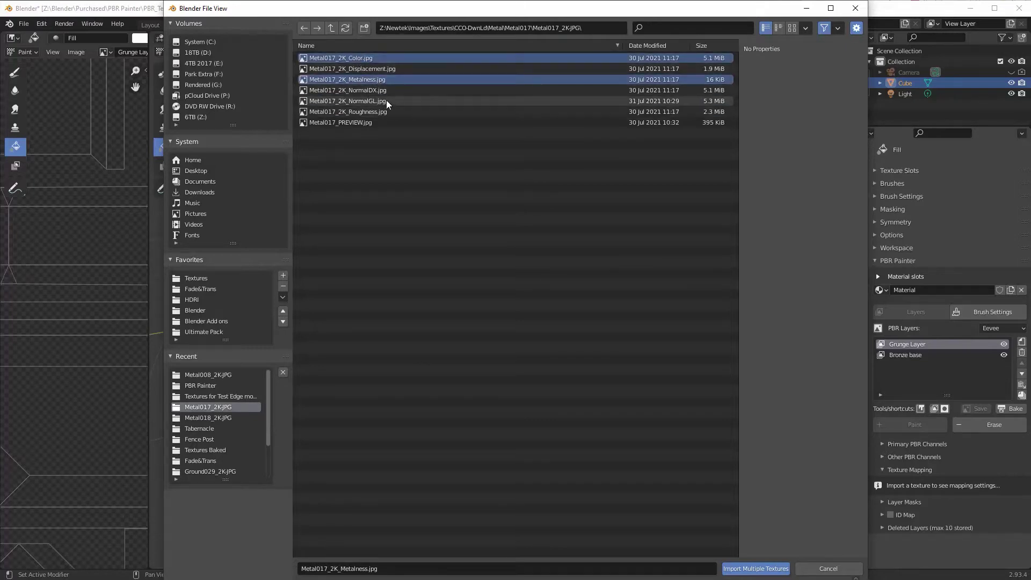
{"action": "left_click", "coordinate": [378, 101], "text": "ctrl"}
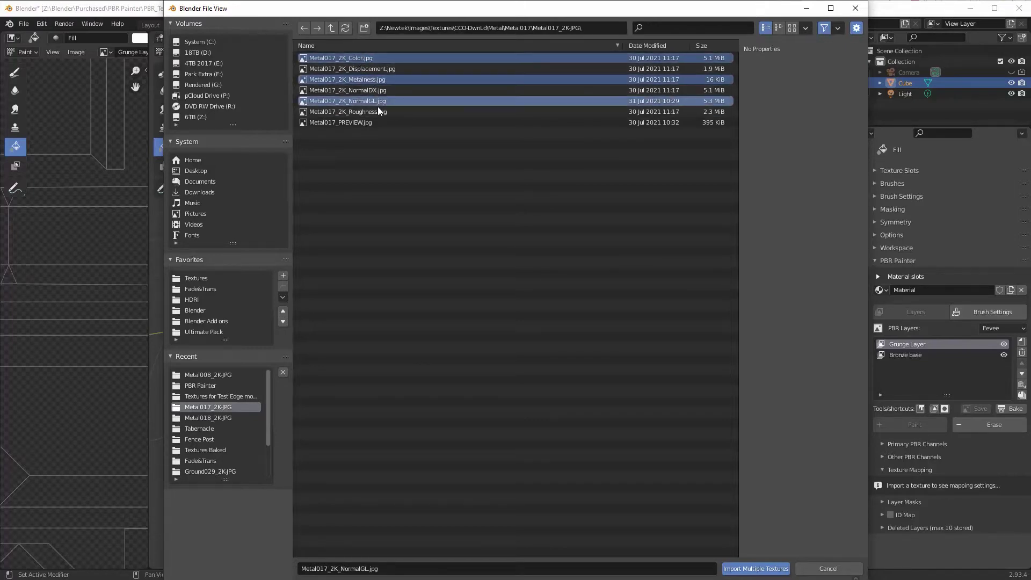
{"action": "left_click", "coordinate": [378, 112], "text": "ctrl"}
{"action": "left_click", "coordinate": [786, 569]}
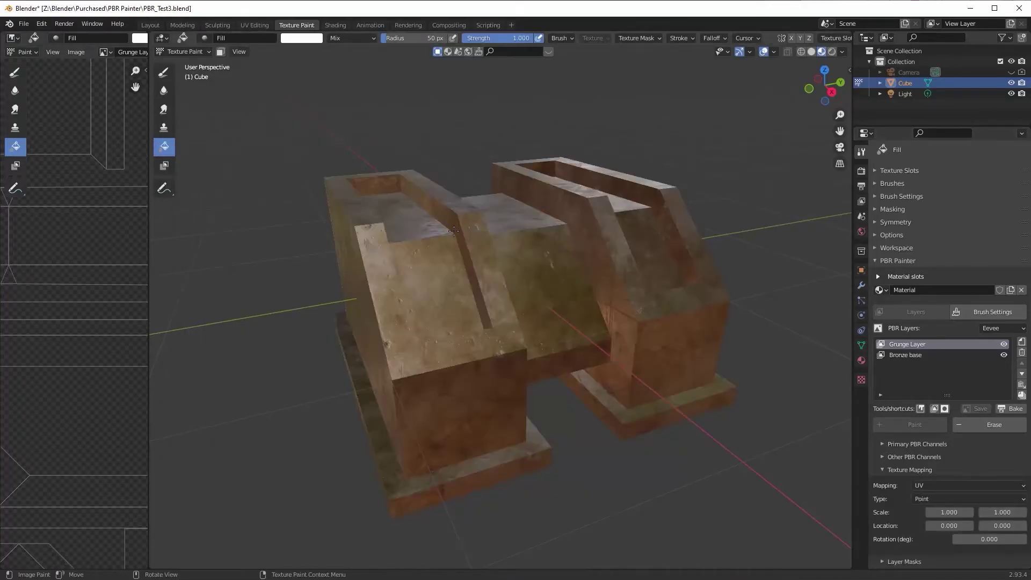
Fill the whole model with the Grunge Layer and set its texture mapping scale to 2.000 on both axes
{"action": "left_click", "coordinate": [494, 246]}
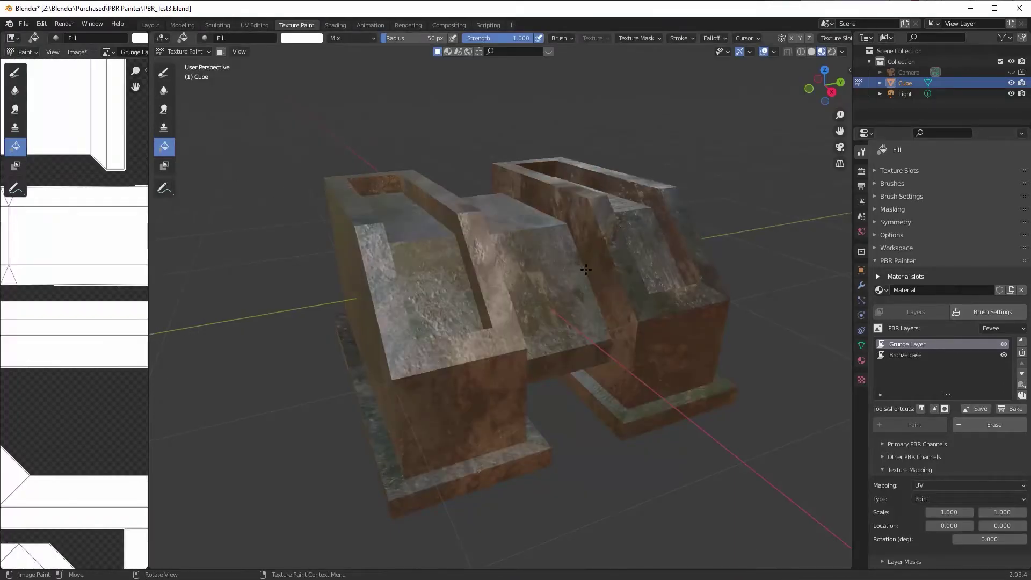
{"action": "middle_click_drag", "start_coordinate": [493, 247], "coordinate": [526, 285]}
{"action": "scroll", "coordinate": [907, 440], "scroll_direction": "down", "scroll_amount": 1}
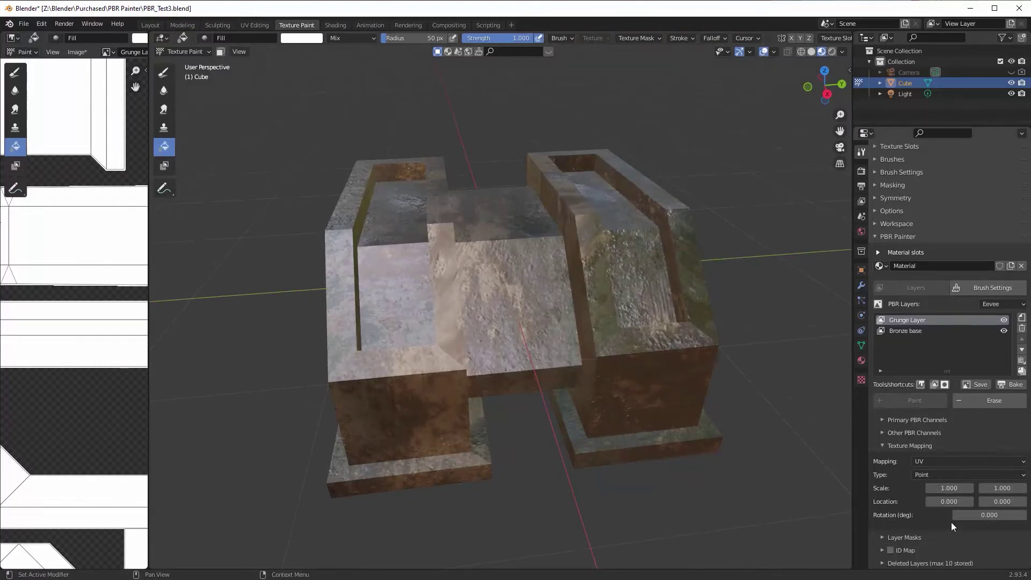
{"action": "left_click", "coordinate": [949, 488]}
{"action": "type", "text": "2"}
{"action": "key", "text": "Tab"}
{"action": "type", "text": "2"}
{"action": "key", "text": "Return"}
{"action": "middle_click_drag", "start_coordinate": [537, 312], "coordinate": [516, 265]}
{"action": "scroll", "coordinate": [586, 258], "scroll_direction": "up", "scroll_amount": 5}
{"action": "scroll", "coordinate": [586, 258], "scroll_direction": "down", "scroll_amount": 5}
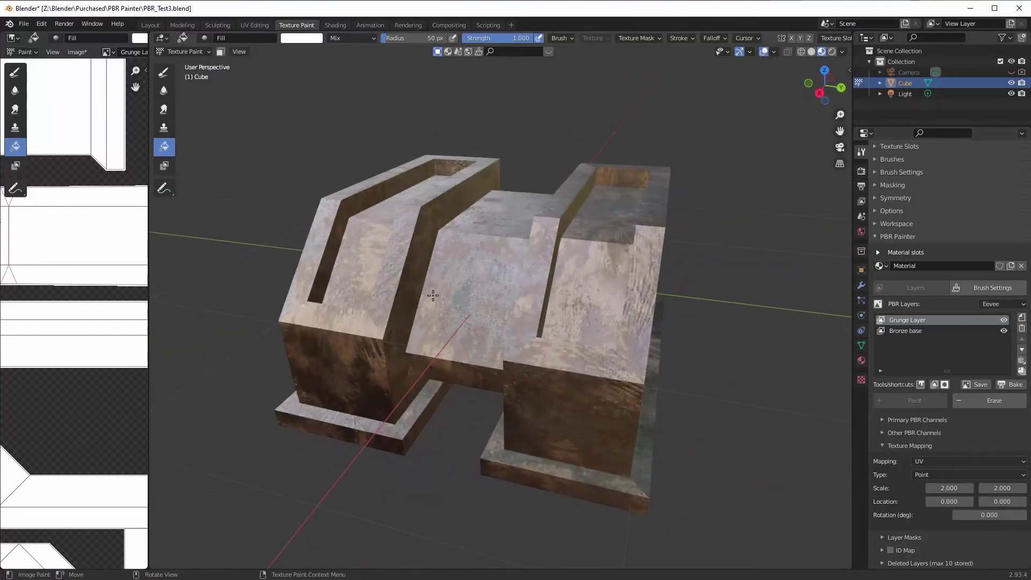
{"action": "middle_click_drag", "start_coordinate": [433, 295], "coordinate": [525, 240]}
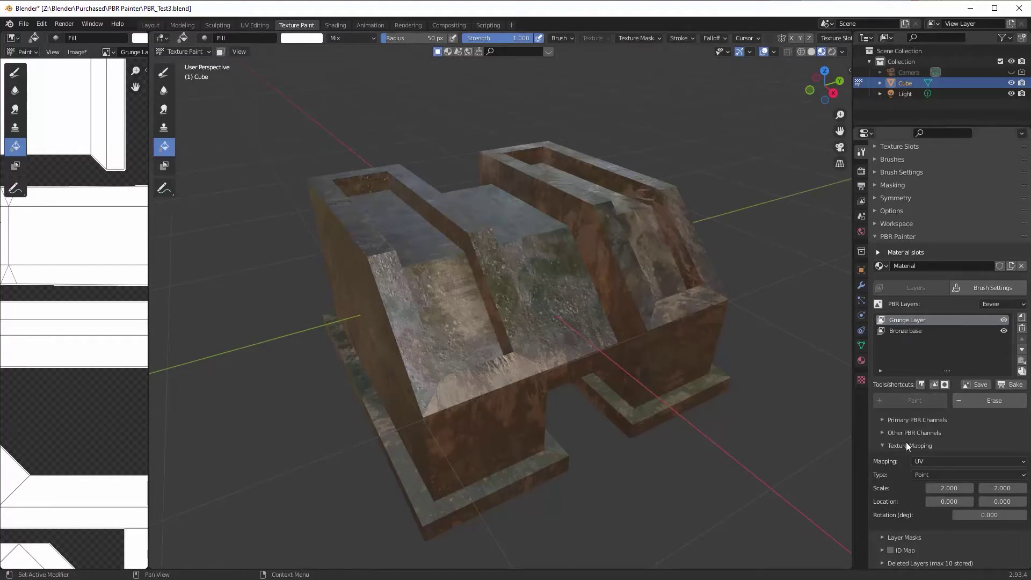
Enable hue/saturation adjustment for the Grunge Layer's Base Color and set its Value to 0.400
{"action": "scroll", "coordinate": [910, 356], "scroll_direction": "up", "scroll_amount": 2}
{"action": "scroll", "coordinate": [921, 428], "scroll_direction": "down", "scroll_amount": 2}
{"action": "left_click", "coordinate": [883, 420]}
{"action": "scroll", "coordinate": [952, 430], "scroll_direction": "down", "scroll_amount": 3}
{"action": "left_click", "coordinate": [882, 390]}
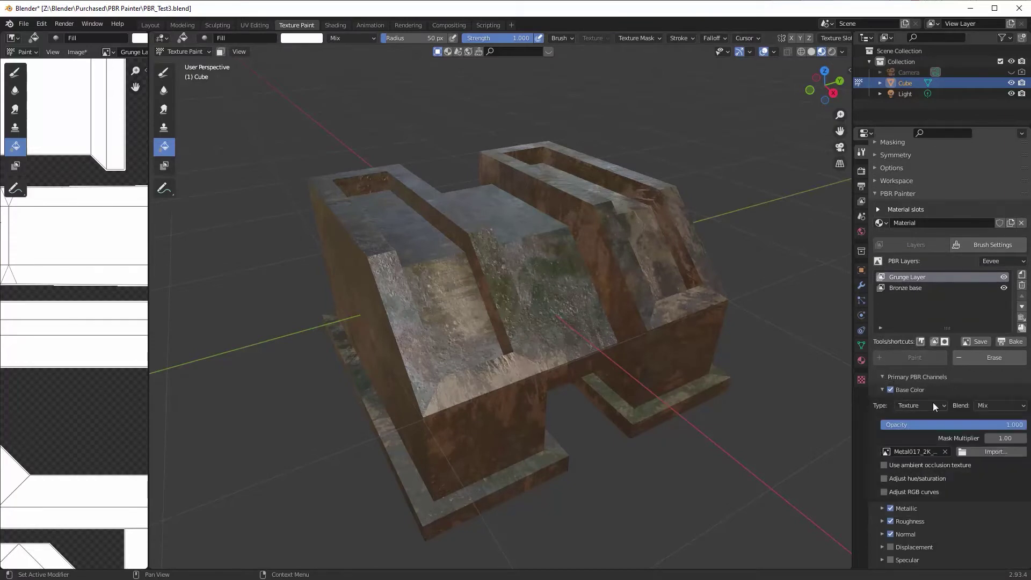
{"action": "scroll", "coordinate": [918, 496], "scroll_direction": "down", "scroll_amount": 2}
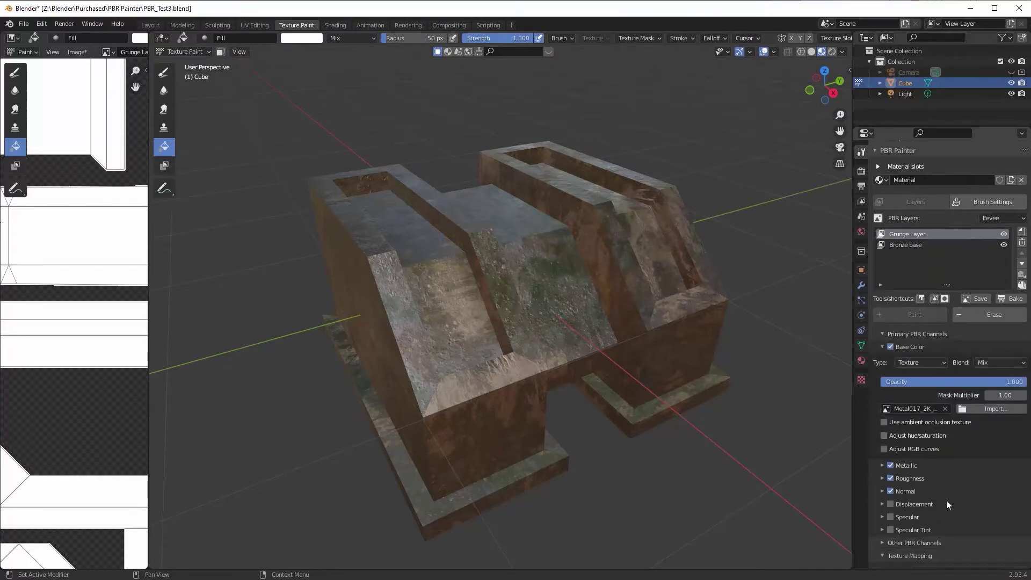
{"action": "left_click", "coordinate": [884, 434]}
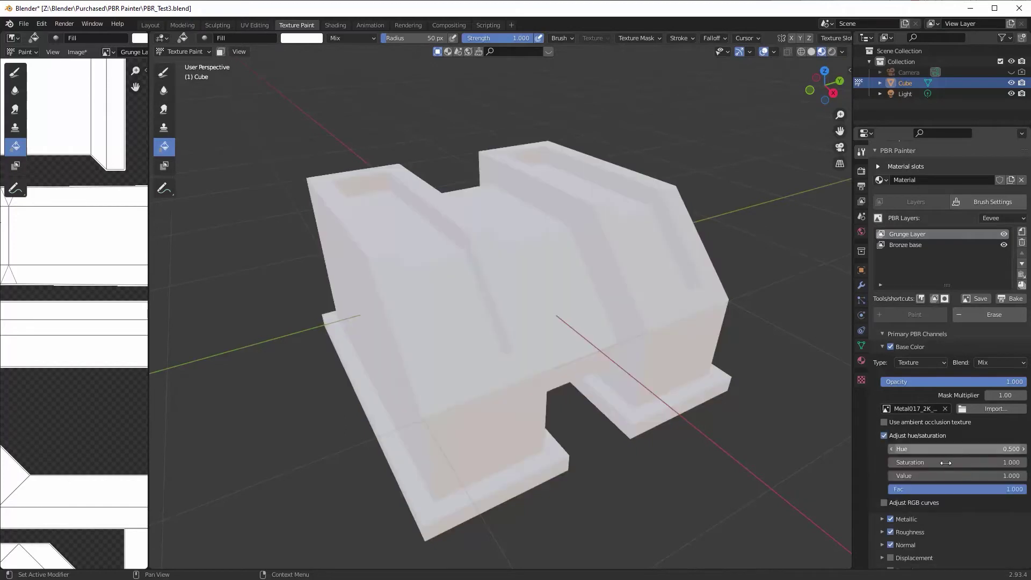
{"action": "scroll", "coordinate": [955, 476], "scroll_direction": "up", "scroll_amount": 3, "text": "ctrl"}
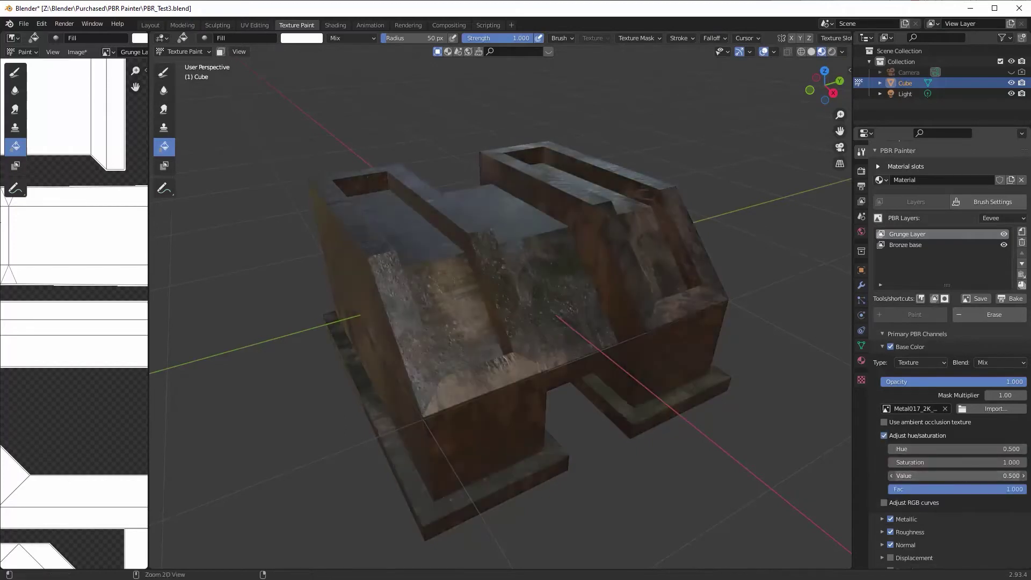
{"action": "scroll", "coordinate": [955, 476], "scroll_direction": "up", "scroll_amount": 1, "text": "ctrl"}
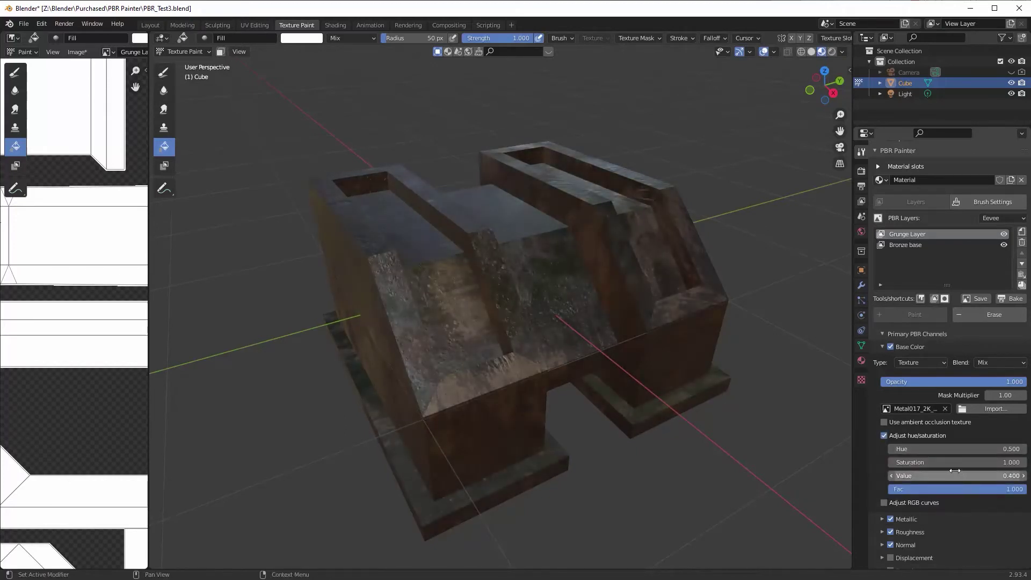
{"action": "scroll", "coordinate": [952, 475], "scroll_direction": "down", "scroll_amount": 4}
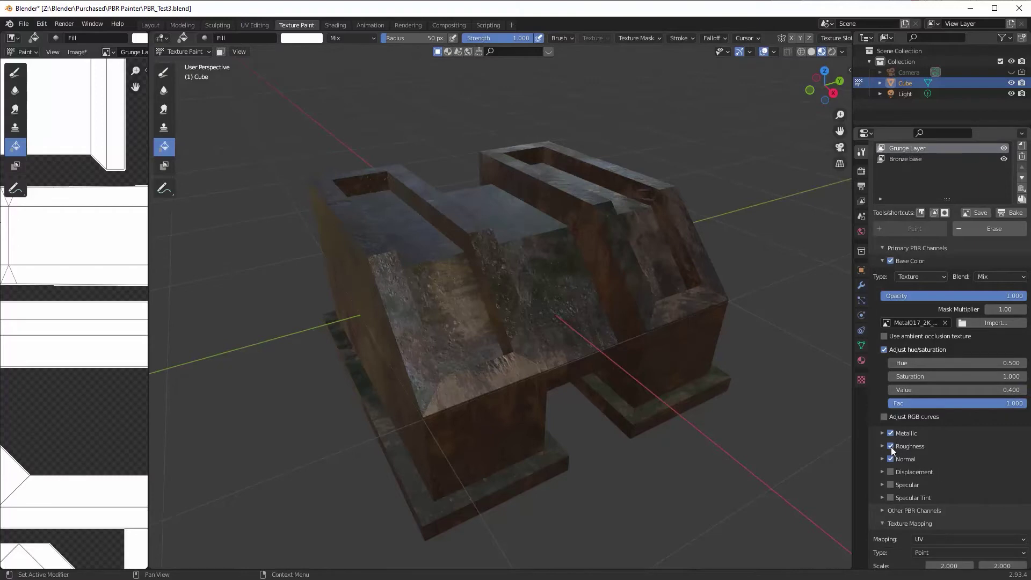
{"action": "middle_click_drag", "start_coordinate": [483, 295], "coordinate": [607, 294]}
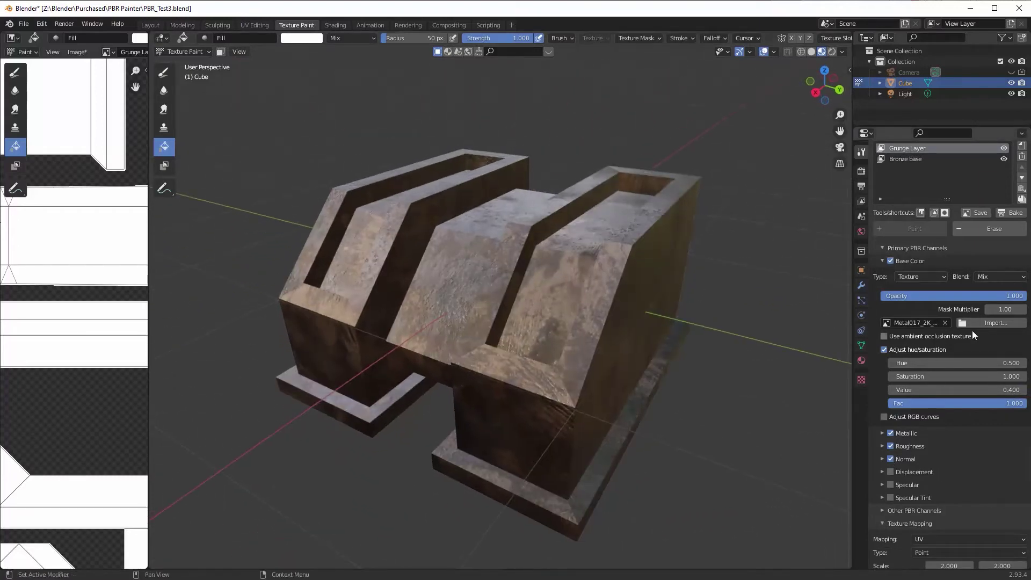
Add a Preset layer mask of type Grunge (Cycles) to the Grunge Layer
{"action": "scroll", "coordinate": [956, 356], "scroll_direction": "down", "scroll_amount": 4}
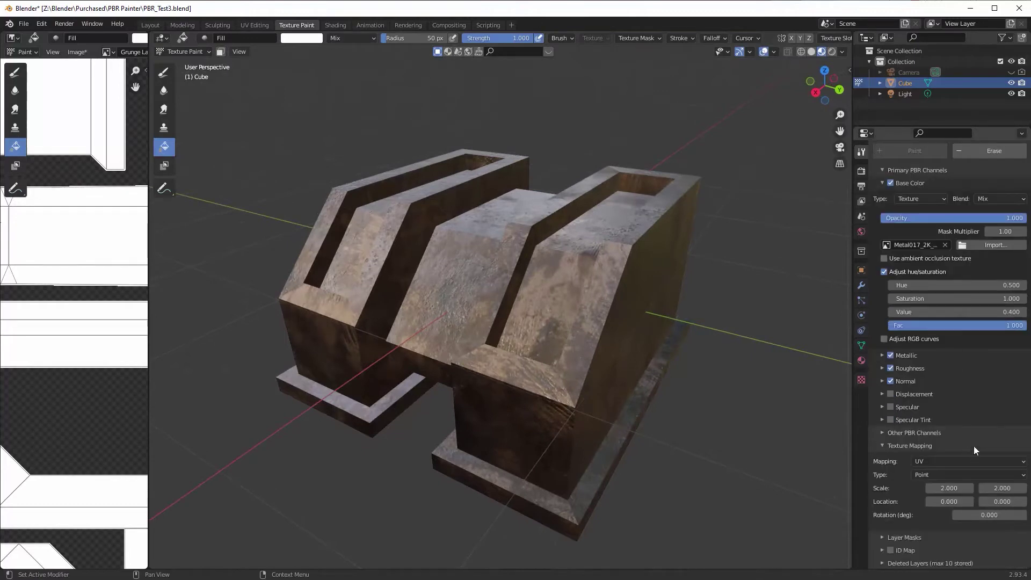
{"action": "left_click", "coordinate": [883, 537]}
{"action": "scroll", "coordinate": [935, 536], "scroll_direction": "down", "scroll_amount": 1}
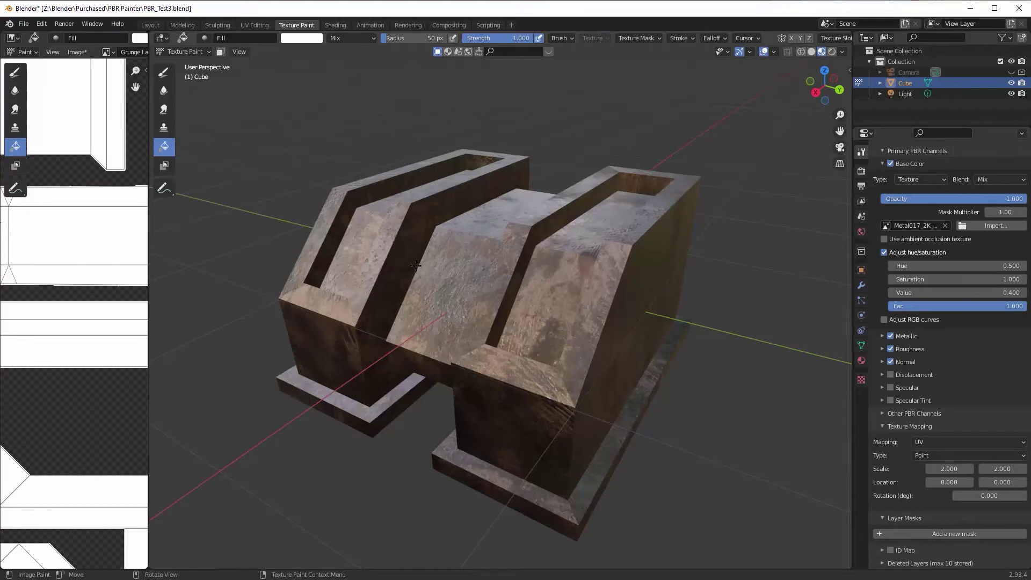
{"action": "left_click", "coordinate": [952, 533]}
{"action": "left_click", "coordinate": [957, 549]}
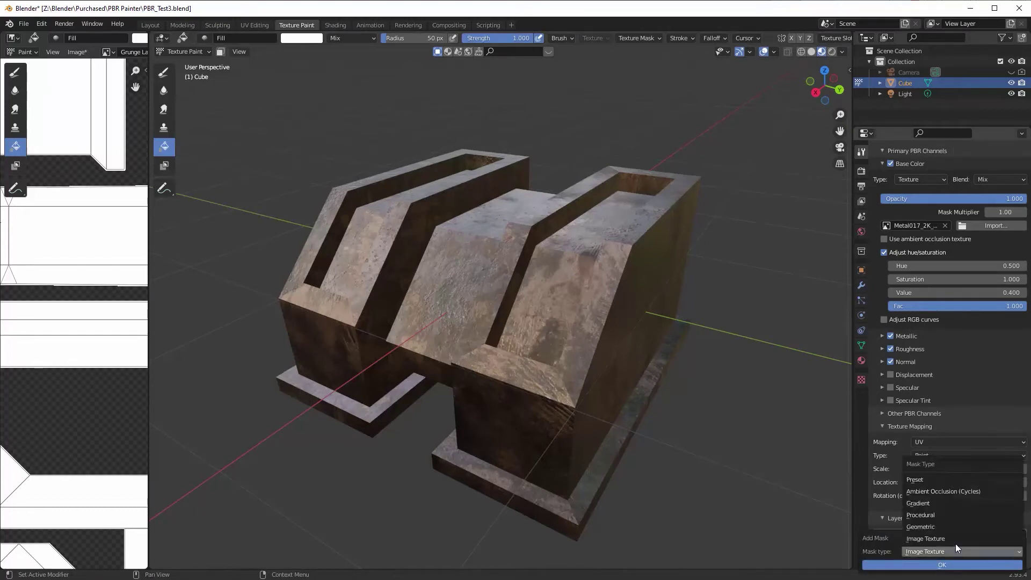
{"action": "left_click", "coordinate": [944, 481]}
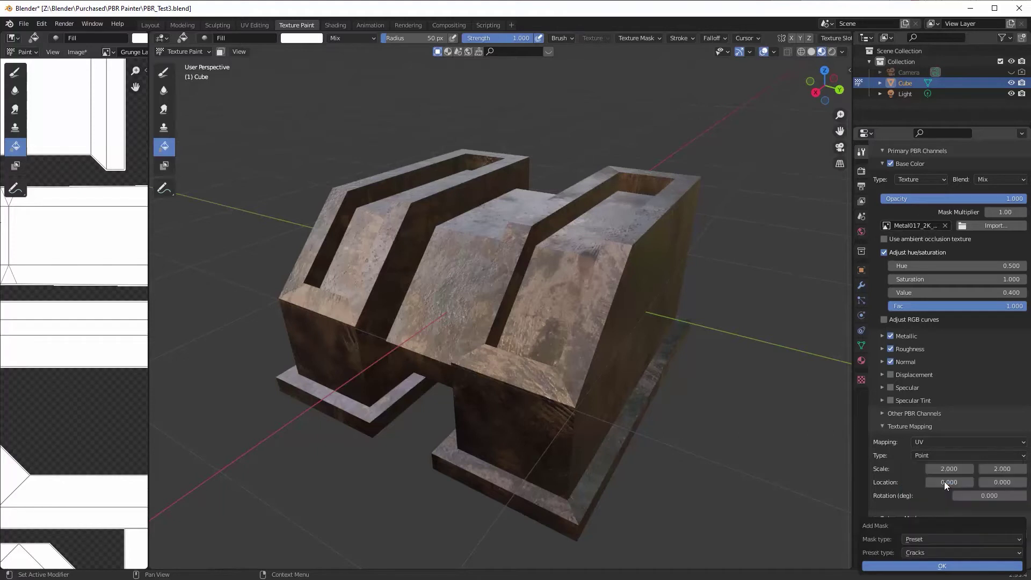
{"action": "left_click", "coordinate": [939, 551]}
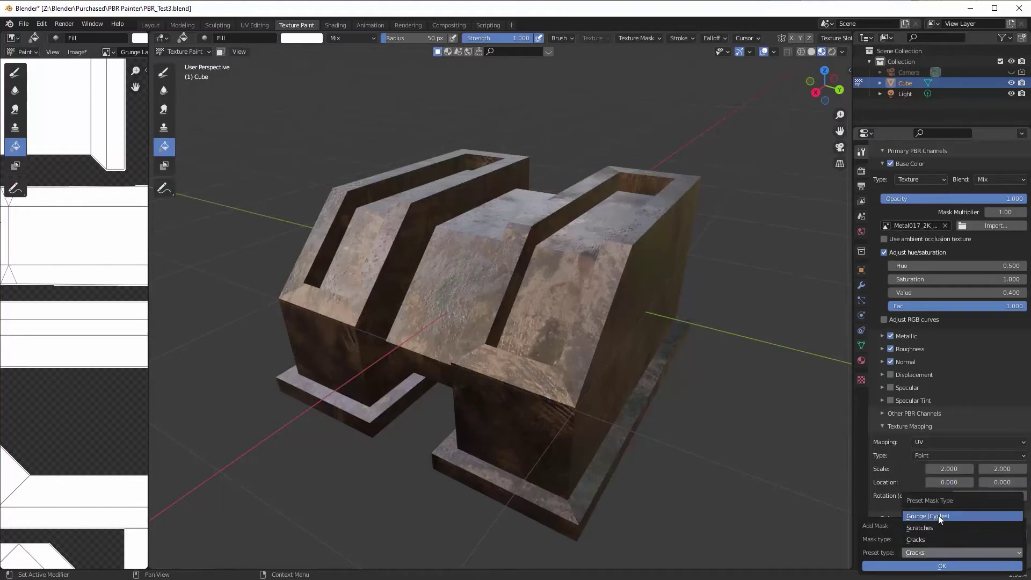
{"action": "left_click", "coordinate": [939, 516]}
{"action": "left_click", "coordinate": [942, 566]}
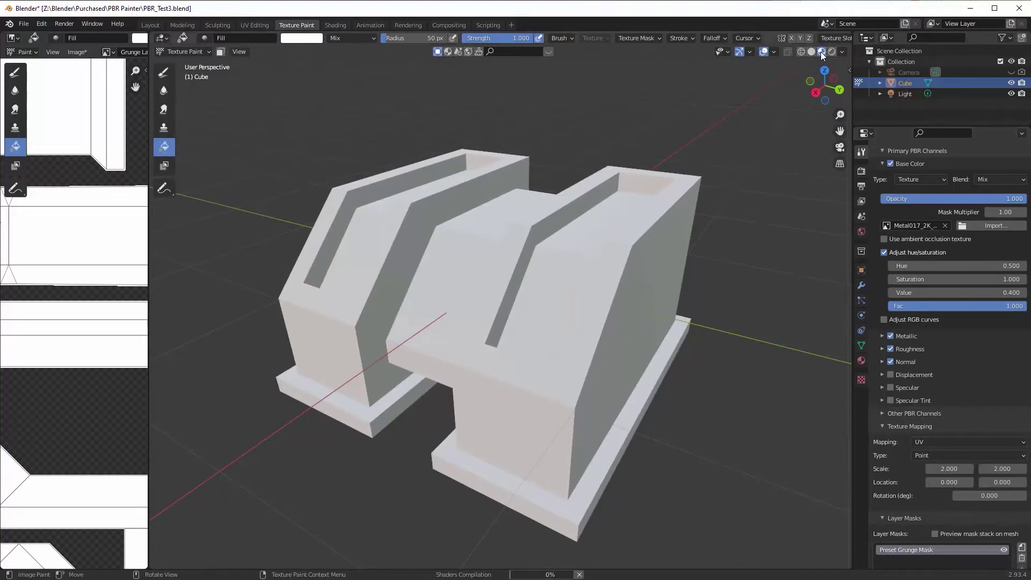
Change the render engine to Cycles and show the viewport in rendered shading
{"action": "left_click", "coordinate": [862, 172]}
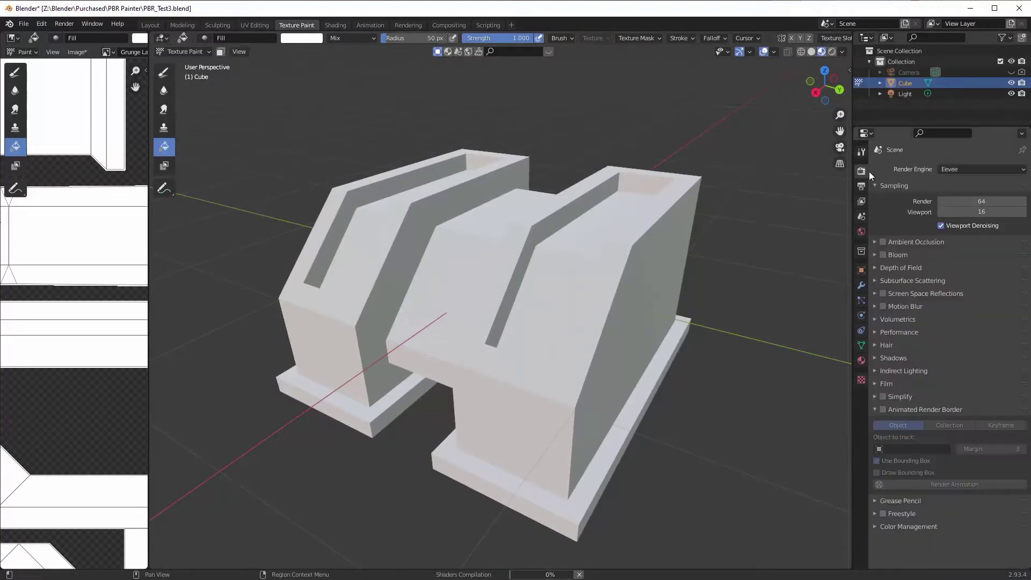
{"action": "left_click", "coordinate": [960, 169]}
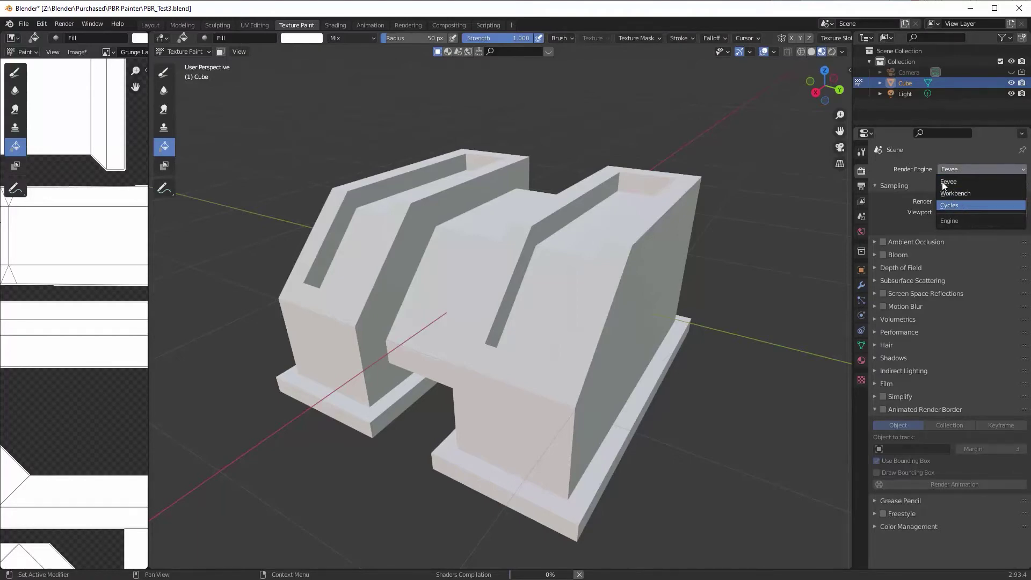
{"action": "left_click", "coordinate": [951, 204]}
{"action": "left_click", "coordinate": [831, 52]}
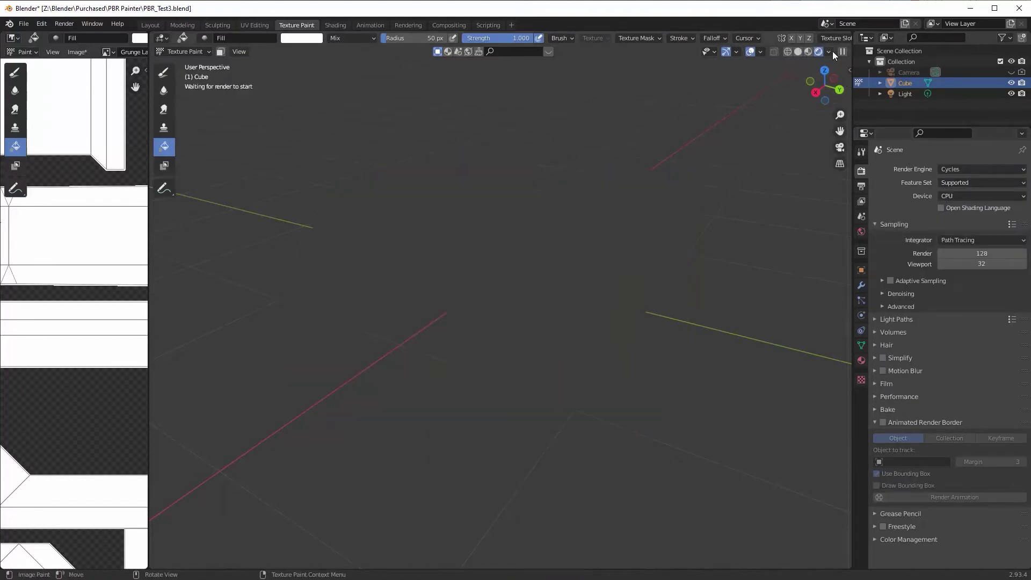
Preview the Preset Grunge Mask on the mesh and examine its coverage from several angles
{"action": "left_click", "coordinate": [861, 153]}
{"action": "scroll", "coordinate": [911, 367], "scroll_direction": "down", "scroll_amount": 8}
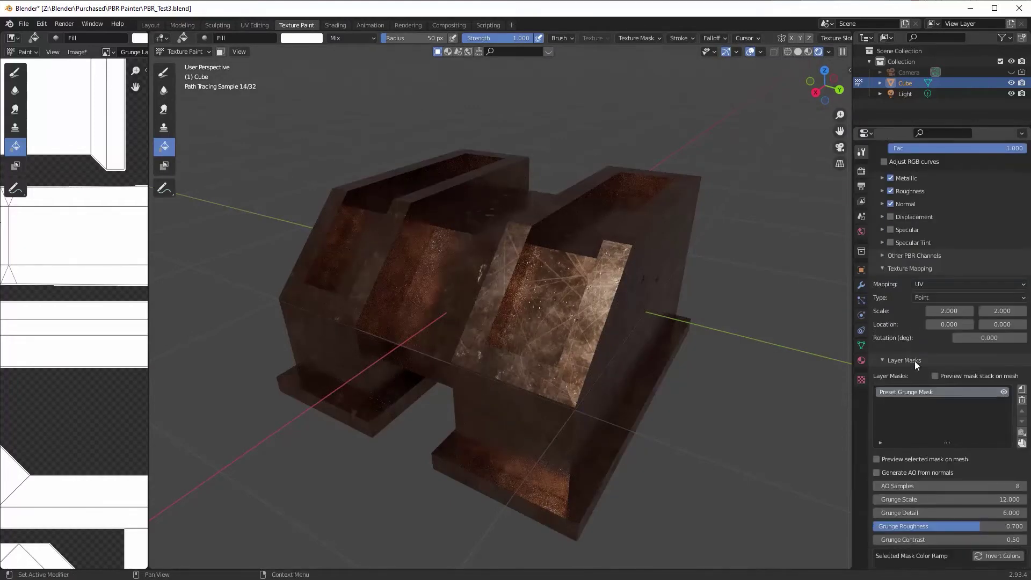
{"action": "left_click", "coordinate": [876, 373]}
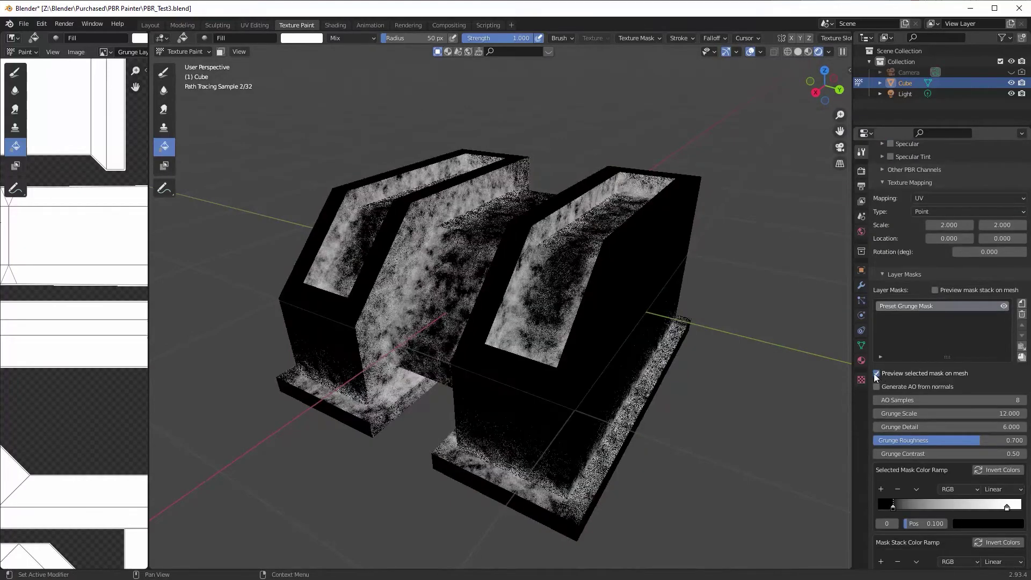
{"action": "middle_click_drag", "start_coordinate": [645, 327], "coordinate": [670, 316]}
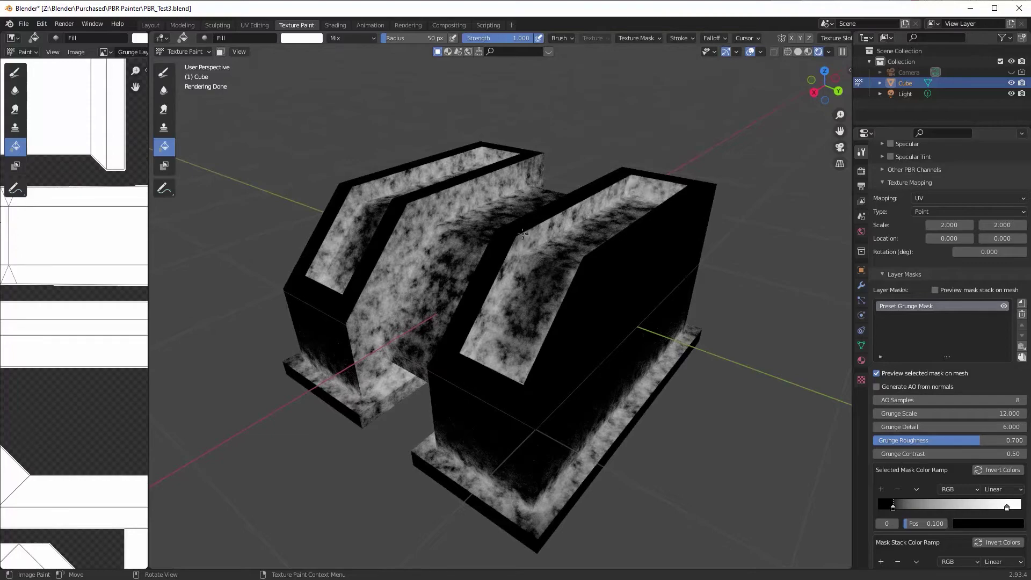
{"action": "middle_click_drag", "start_coordinate": [412, 280], "coordinate": [413, 263]}
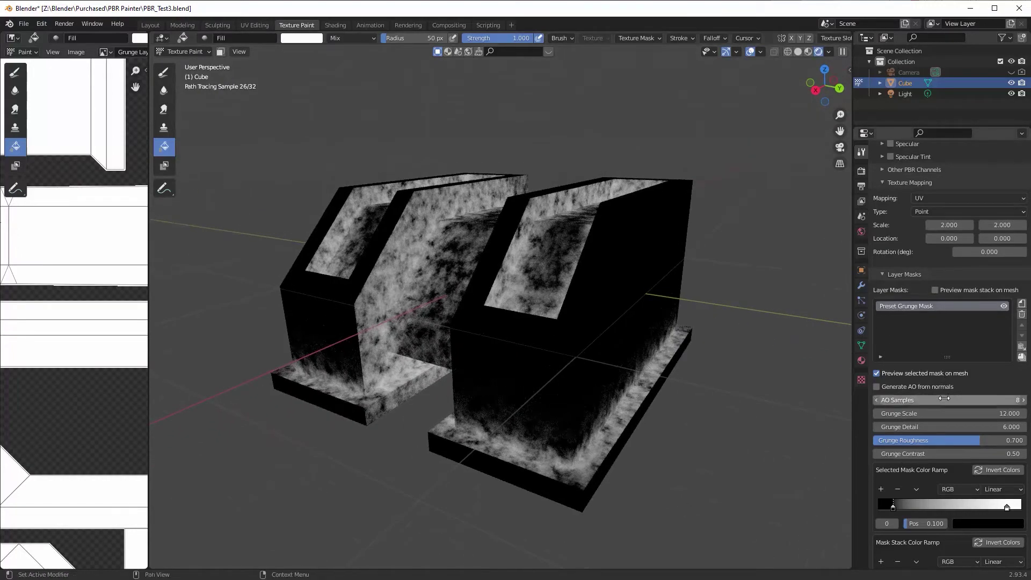
Adjust the Preset Grunge Mask's color ramp to a black stop at 0.229 and a white stop at 0.911
{"action": "scroll", "coordinate": [943, 387], "scroll_direction": "down", "scroll_amount": 3}
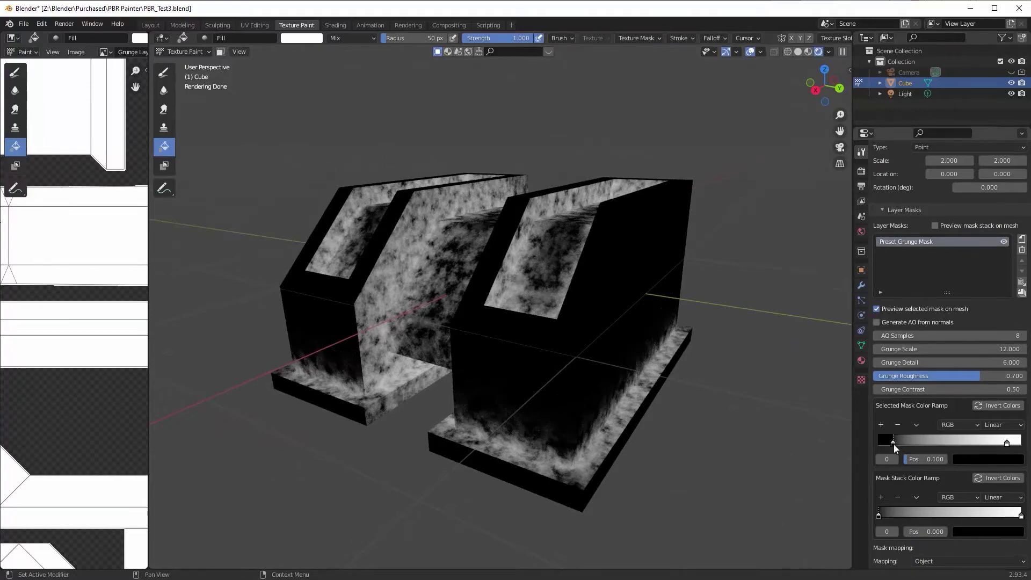
{"action": "mouse_move", "coordinate": [894, 443]}
{"action": "left_mouse_down"}
{"action": "mouse_move", "coordinate": [881, 444]}
{"action": "mouse_move", "coordinate": [900, 443]}
{"action": "left_mouse_up"}
{"action": "left_click_drag", "start_coordinate": [1006, 443], "coordinate": [1008, 443]}
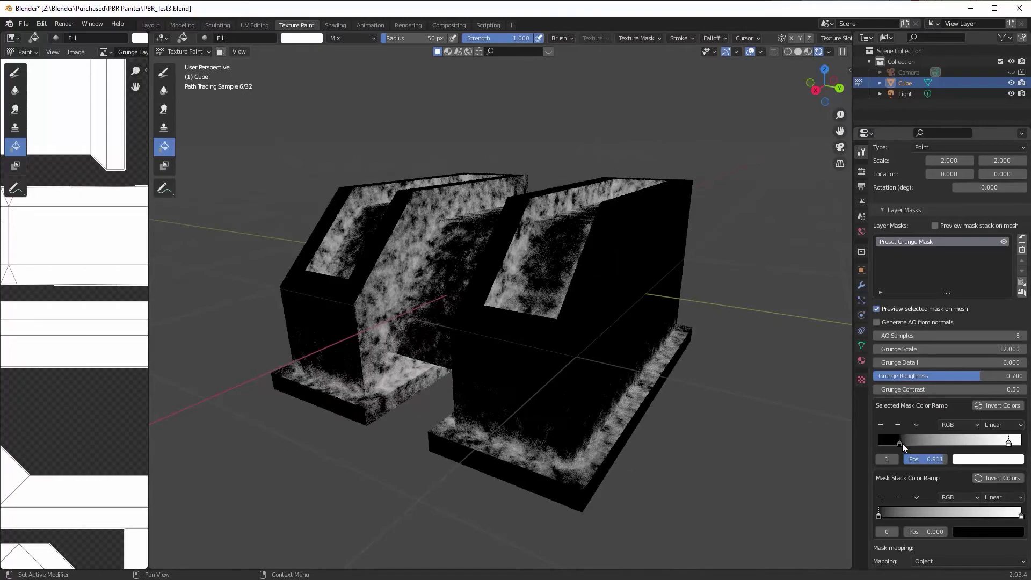
{"action": "mouse_move", "coordinate": [902, 443]}
{"action": "left_mouse_down"}
{"action": "mouse_move", "coordinate": [934, 440]}
{"action": "mouse_move", "coordinate": [923, 442]}
{"action": "left_mouse_up"}
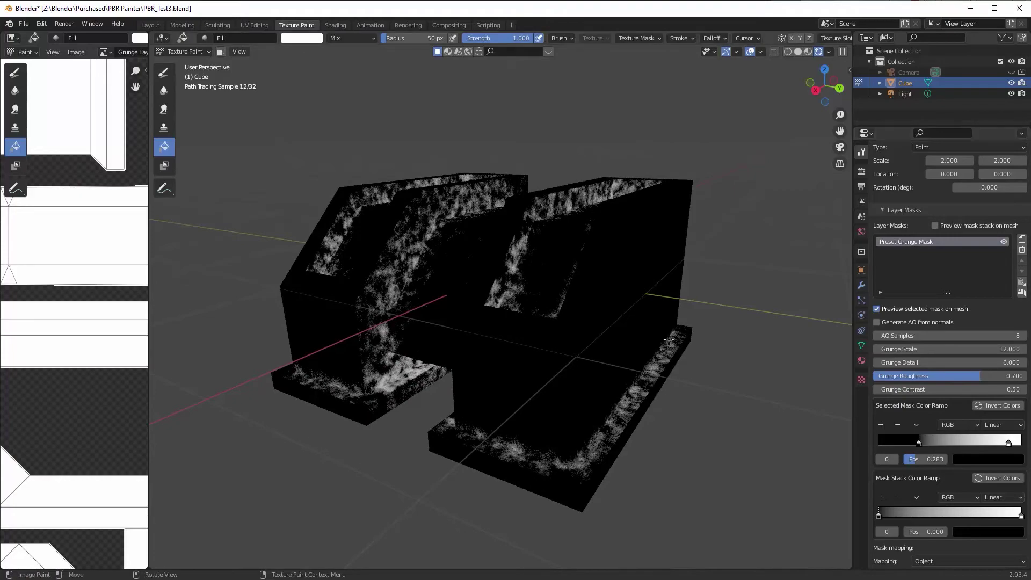
{"action": "middle_click_drag", "start_coordinate": [669, 338], "coordinate": [666, 363]}
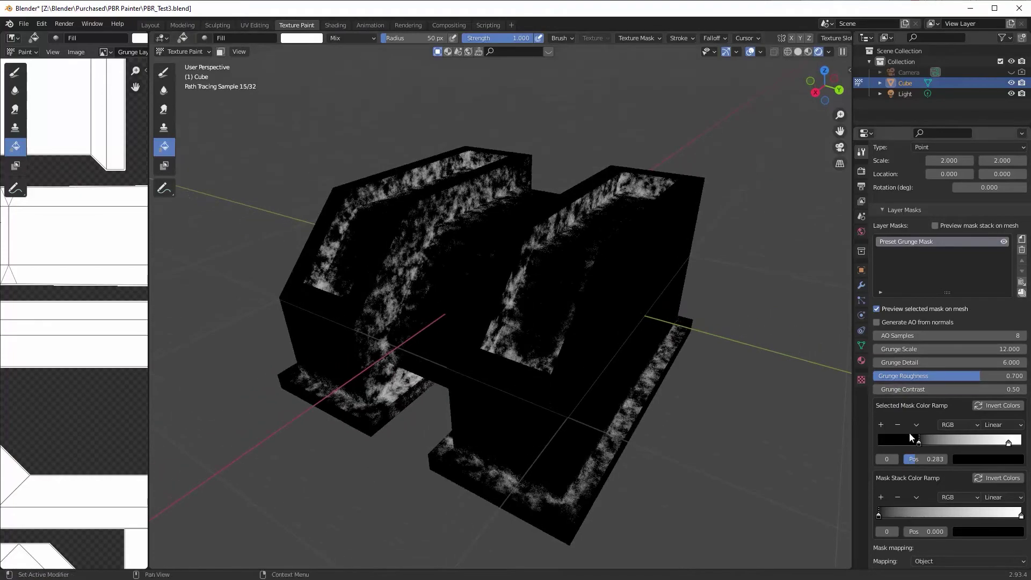
{"action": "left_click_drag", "start_coordinate": [919, 445], "coordinate": [910, 443]}
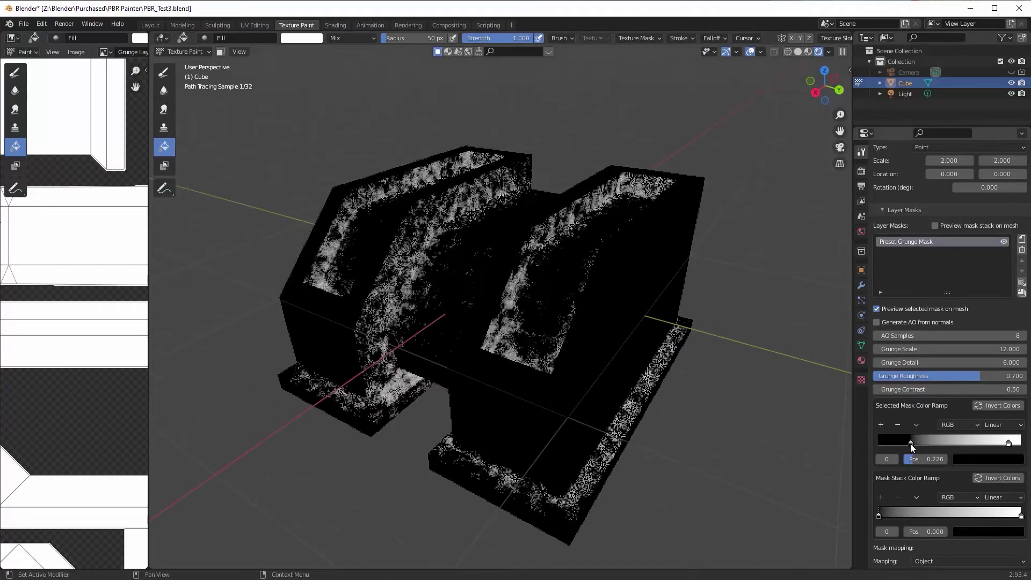
{"action": "mouse_move", "coordinate": [843, 424]}
{"action": "middle_mouse_down"}
{"action": "mouse_move", "coordinate": [822, 419]}
{"action": "mouse_move", "coordinate": [847, 425]}
{"action": "middle_mouse_up"}
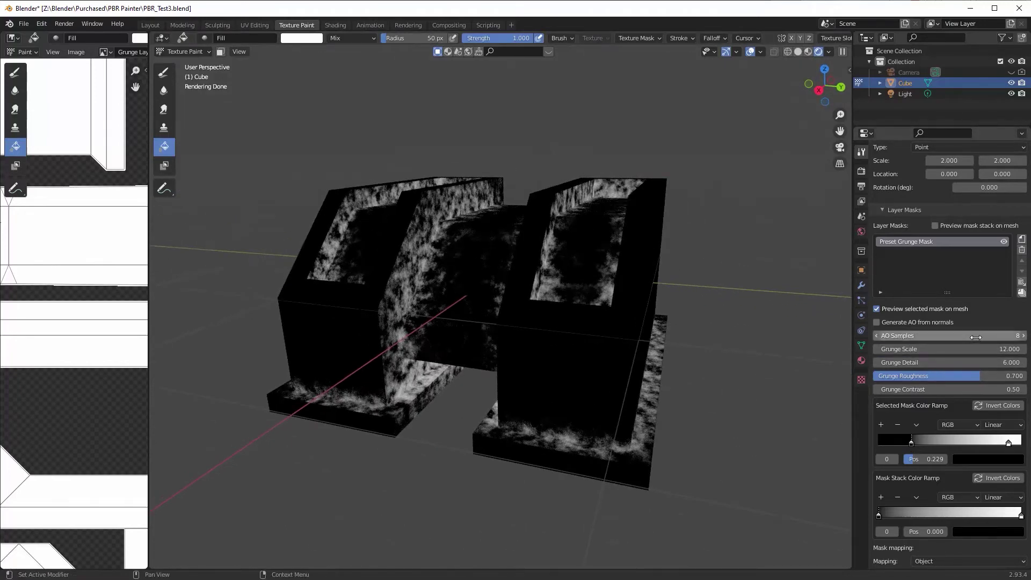
Set the grunge mask's AO Samples to 17 and Grunge Scale to 13.100, and move its ramp's black stop to 0.068
{"action": "mouse_move", "coordinate": [950, 335]}
{"action": "left_mouse_down"}
{"action": "mouse_move", "coordinate": [924, 335]}
{"action": "mouse_move", "coordinate": [1020, 335]}
{"action": "mouse_move", "coordinate": [963, 335]}
{"action": "mouse_move", "coordinate": [946, 348]}
{"action": "mouse_move", "coordinate": [974, 348]}
{"action": "left_mouse_up"}
{"action": "middle_click_drag", "start_coordinate": [666, 300], "coordinate": [695, 271]}
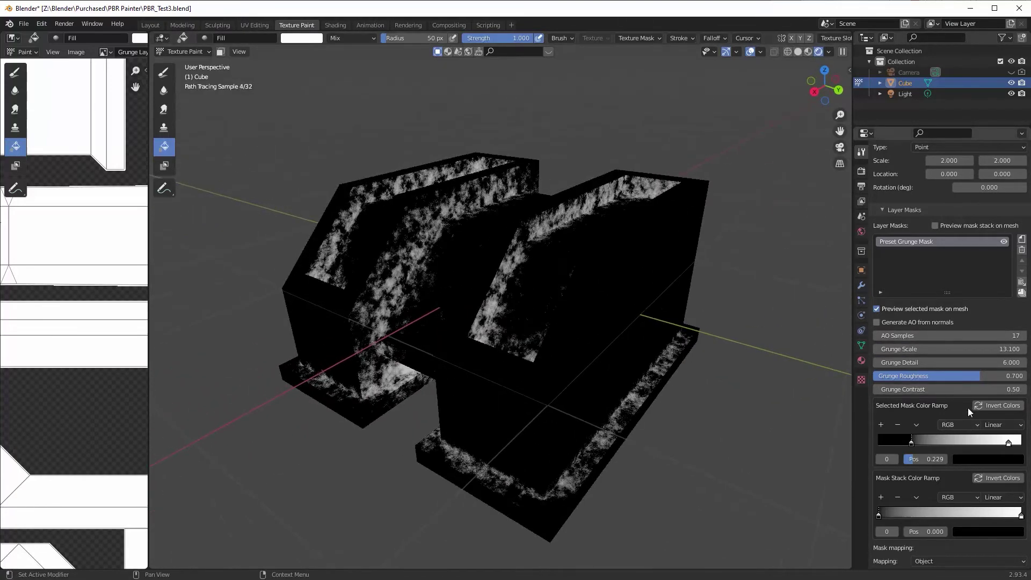
{"action": "left_click_drag", "start_coordinate": [910, 442], "coordinate": [904, 441]}
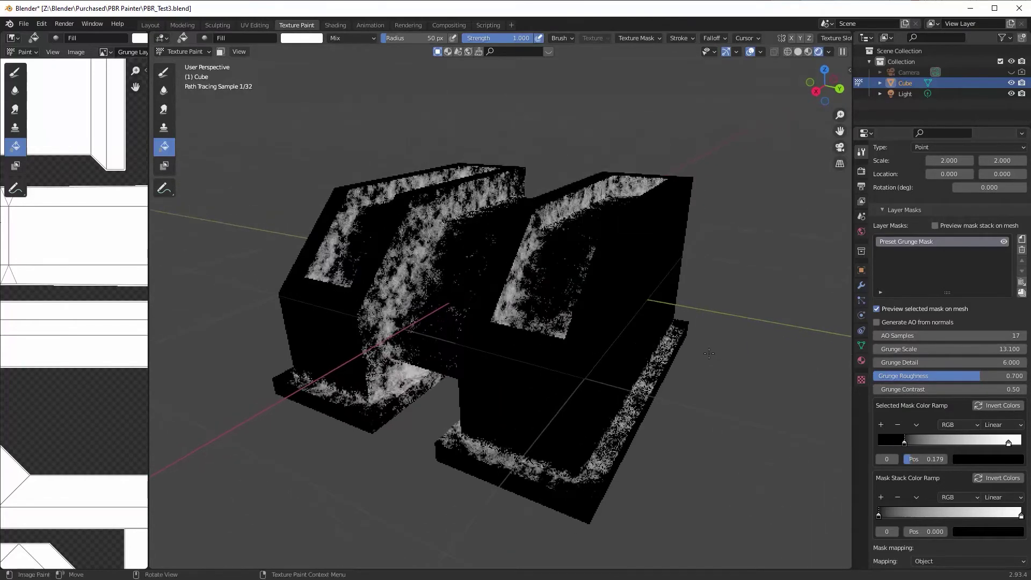
{"action": "left_click_drag", "start_coordinate": [900, 445], "coordinate": [888, 443]}
{"action": "middle_click_drag", "start_coordinate": [720, 429], "coordinate": [692, 435]}
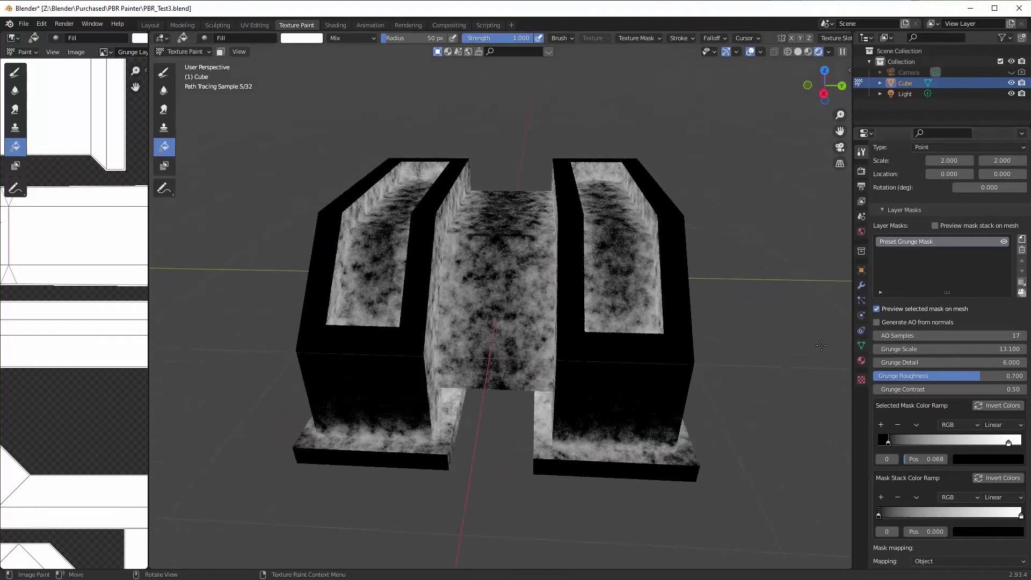
{"action": "middle_click_drag", "start_coordinate": [483, 300], "coordinate": [556, 322]}
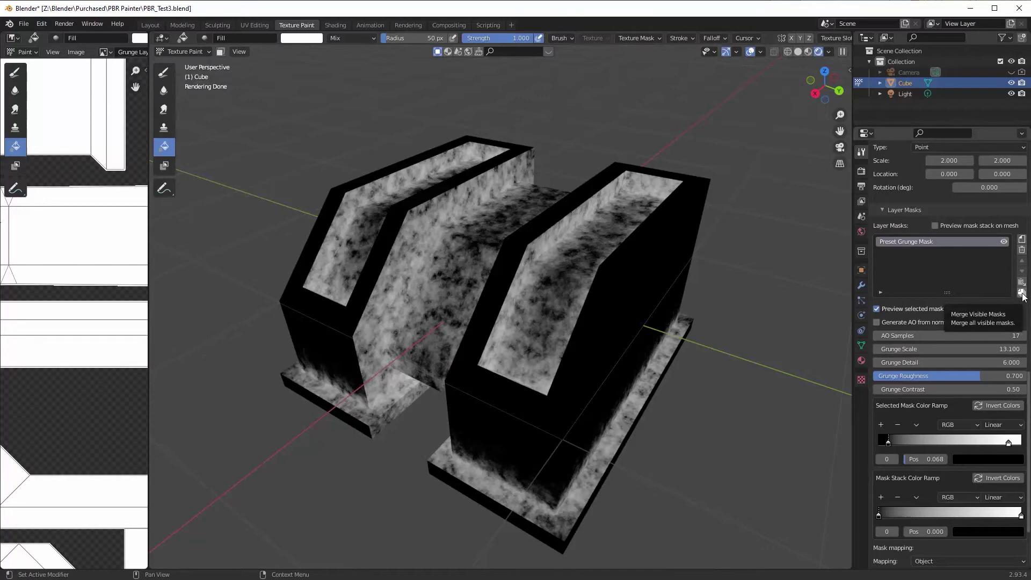
Merge the visible masks of the Grunge Layer at a resolution of 2048 × 2048 px
{"action": "left_click", "coordinate": [1022, 293]}
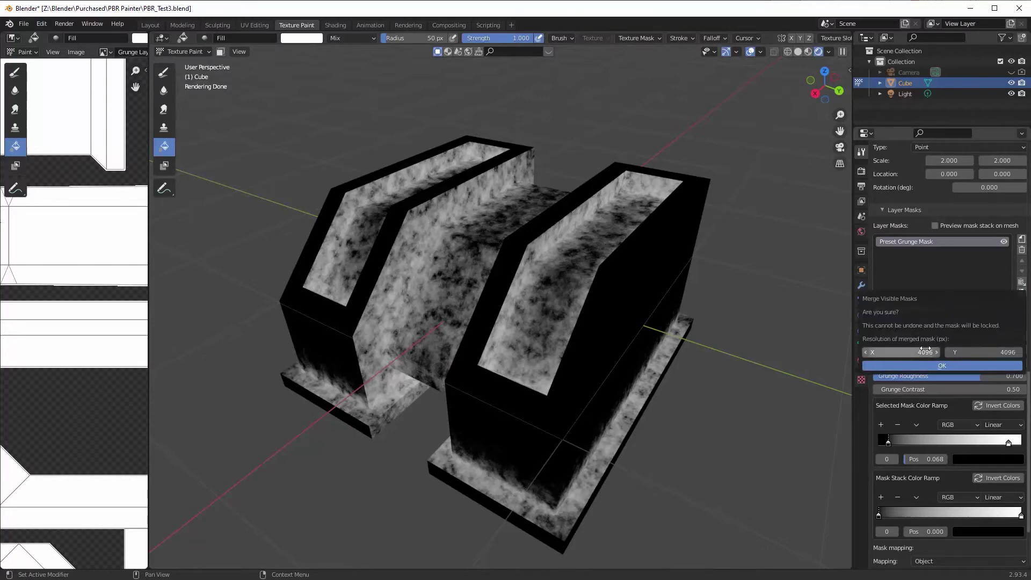
{"action": "left_click", "coordinate": [912, 351]}
{"action": "type", "text": "2048"}
{"action": "key", "text": "Tab"}
{"action": "type", "text": "2048"}
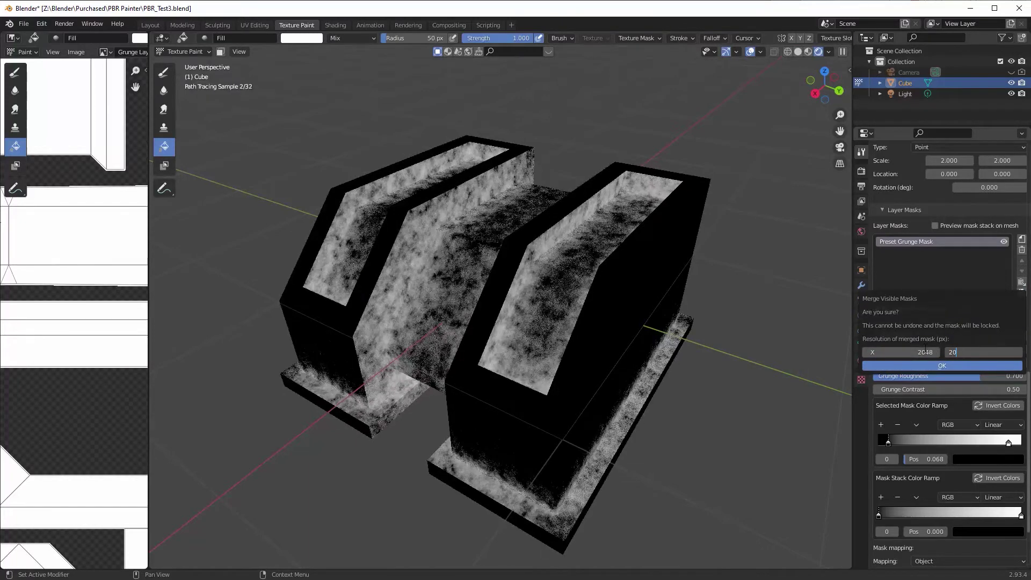
{"action": "key", "text": "Tab"}
{"action": "left_click", "coordinate": [934, 366]}
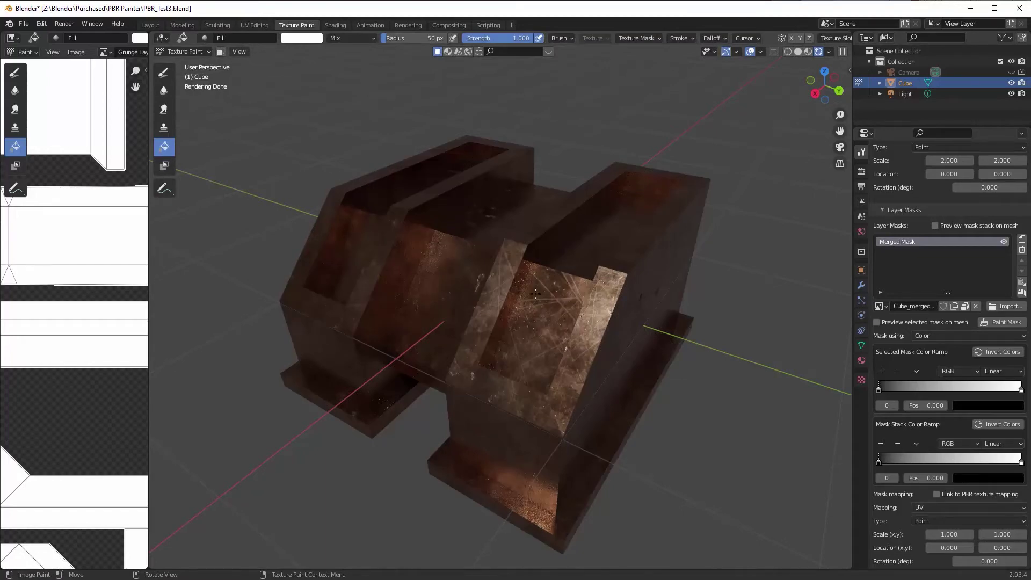
Change the render engine back to Eevee and show a close view of the model in material preview shading
{"action": "middle_click_drag", "start_coordinate": [535, 293], "coordinate": [697, 282]}
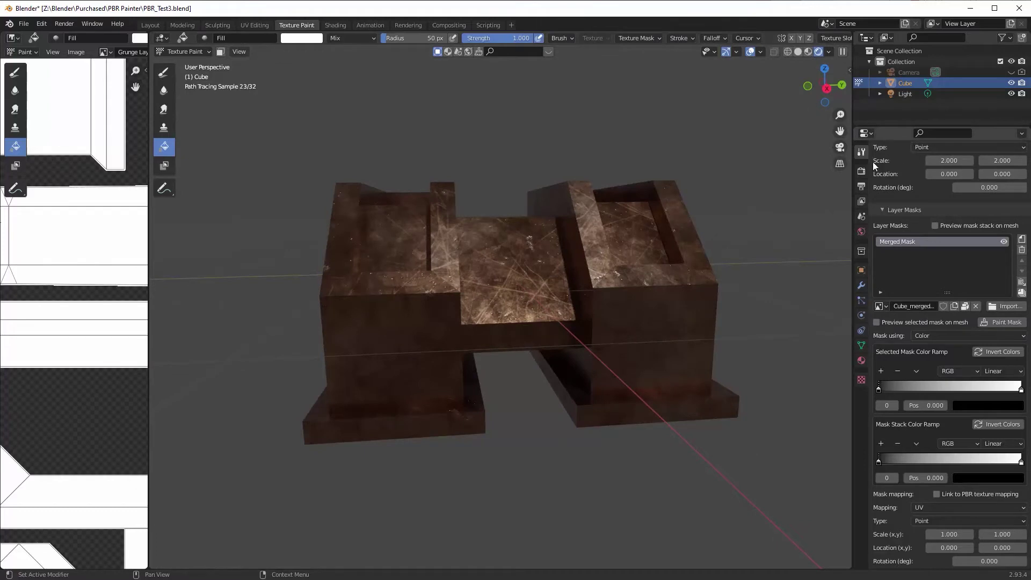
{"action": "left_click", "coordinate": [861, 171]}
{"action": "left_click", "coordinate": [961, 169]}
{"action": "left_click", "coordinate": [959, 179]}
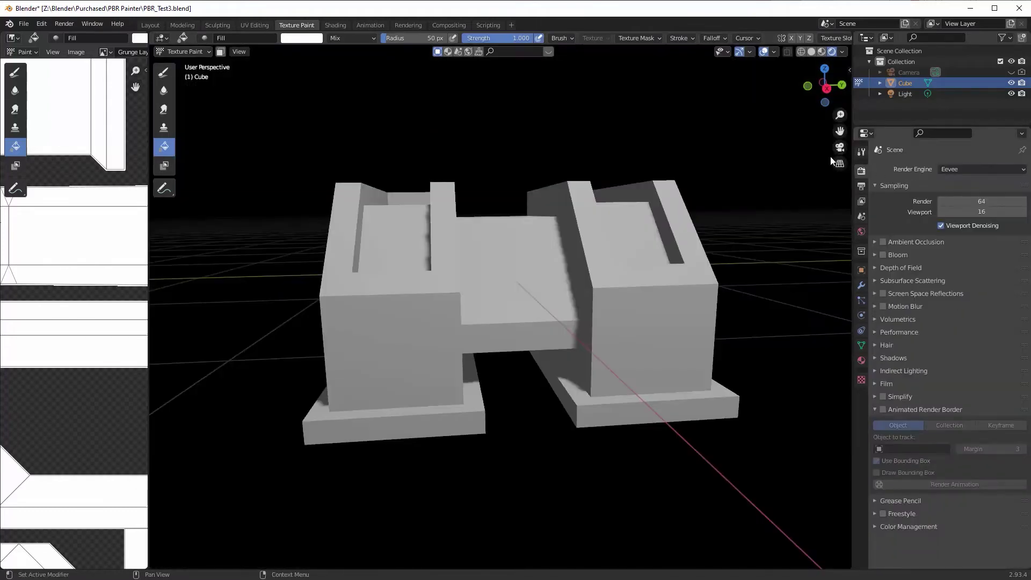
{"action": "mouse_move", "coordinate": [725, 204]}
{"action": "middle_mouse_down"}
{"action": "mouse_move", "coordinate": [602, 212]}
{"action": "mouse_move", "coordinate": [719, 177]}
{"action": "mouse_move", "coordinate": [778, 140]}
{"action": "middle_mouse_up"}
{"action": "scroll", "coordinate": [602, 212], "scroll_direction": "up", "scroll_amount": 4}
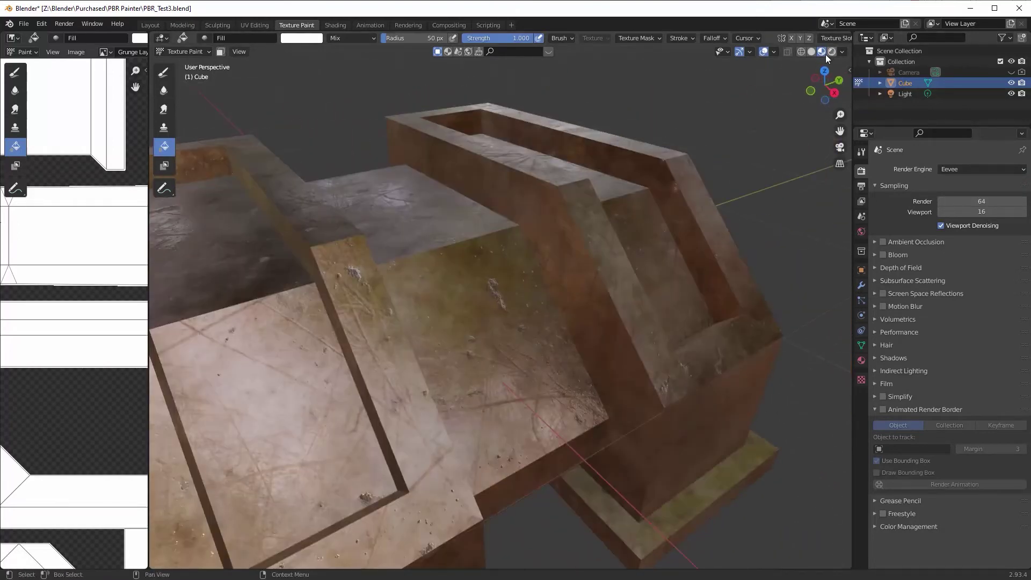
Increase the Mask Multiplier of the Grunge Layer's Base Color channel
{"action": "left_click", "coordinate": [861, 152]}
{"action": "scroll", "coordinate": [919, 317], "scroll_direction": "down", "scroll_amount": 2}
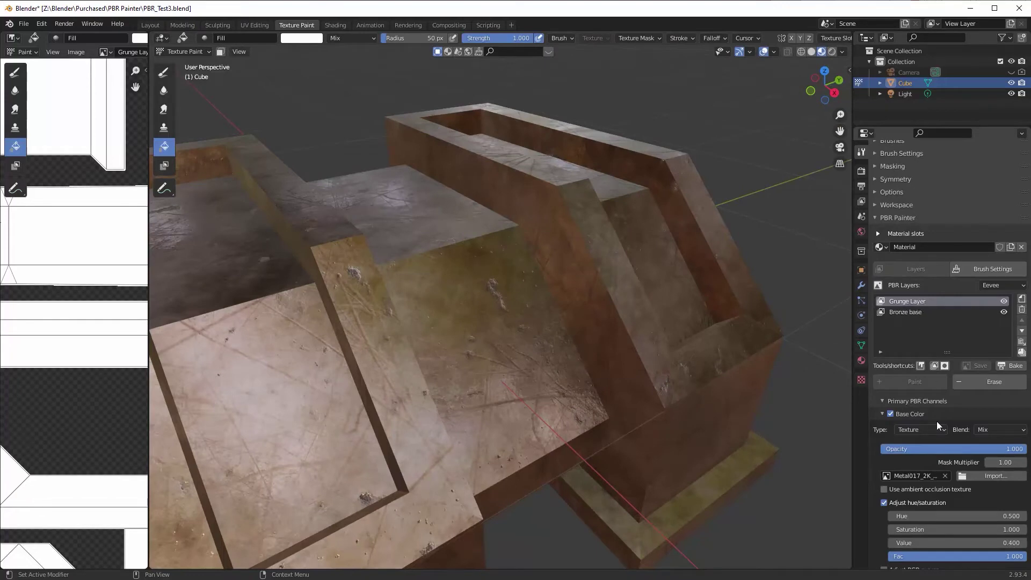
{"action": "scroll", "coordinate": [938, 423], "scroll_direction": "down", "scroll_amount": 4}
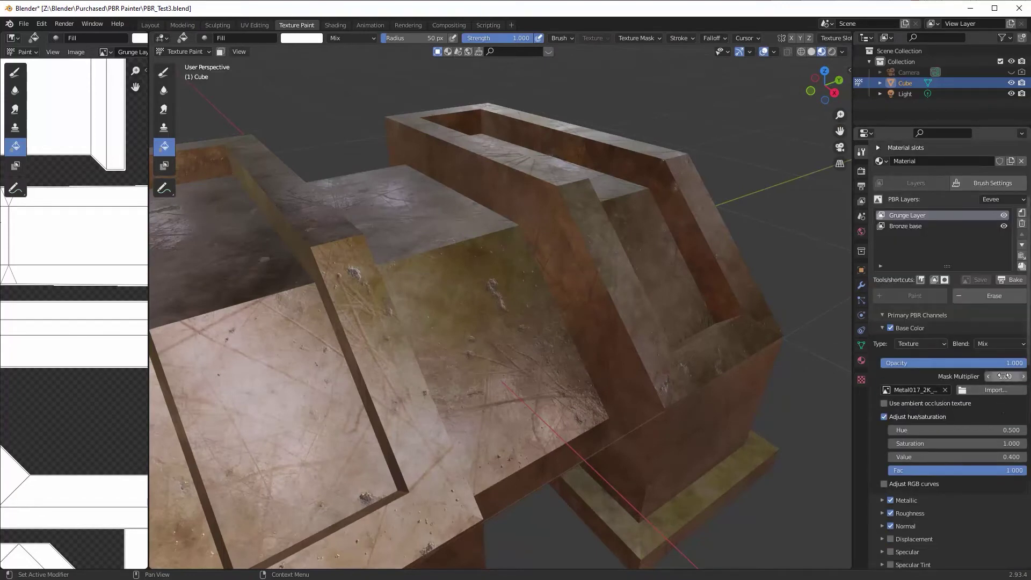
{"action": "left_click_drag", "start_coordinate": [1002, 376], "coordinate": [978, 363]}
Adjust the Merged Mask's color ramp to a black stop at 0.040 and a white stop at 0.838
{"action": "scroll", "coordinate": [974, 365], "scroll_direction": "down", "scroll_amount": 8}
{"action": "scroll", "coordinate": [974, 366], "scroll_direction": "down", "scroll_amount": 8}
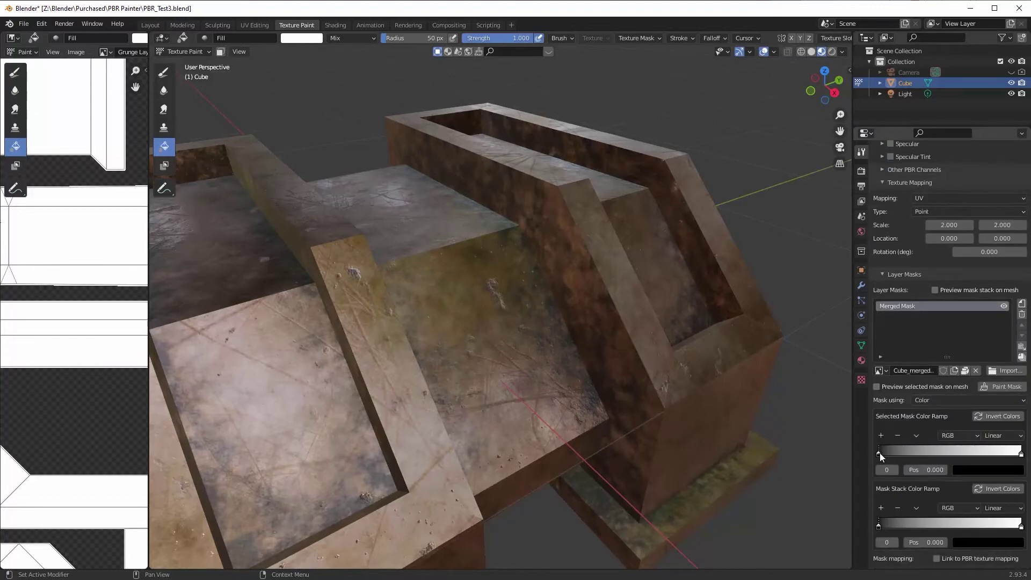
{"action": "mouse_move", "coordinate": [879, 453]}
{"action": "left_mouse_down"}
{"action": "mouse_move", "coordinate": [897, 452]}
{"action": "mouse_move", "coordinate": [884, 453]}
{"action": "left_mouse_up"}
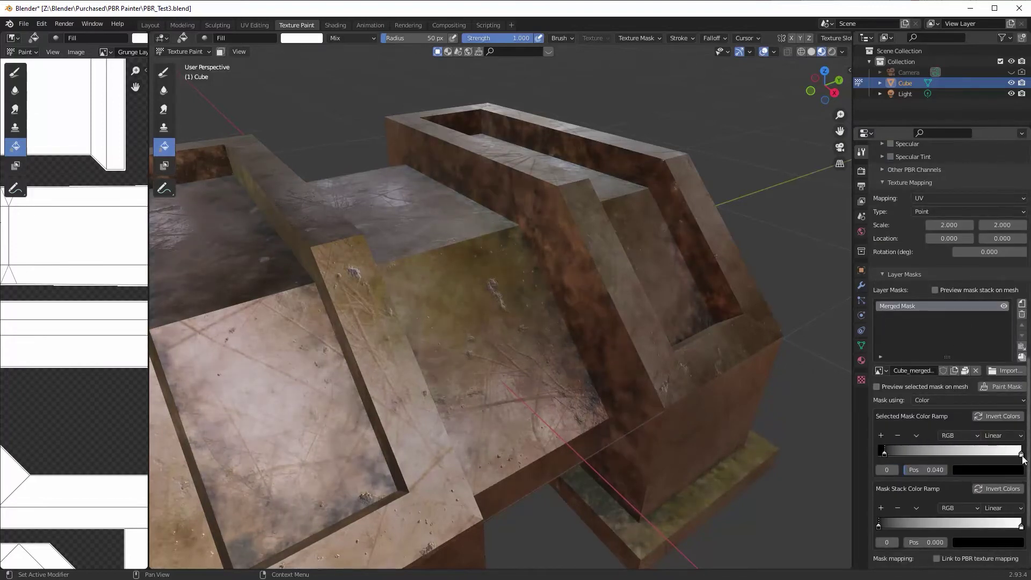
{"action": "left_click_drag", "start_coordinate": [1021, 454], "coordinate": [998, 454]}
{"action": "scroll", "coordinate": [929, 433], "scroll_direction": "down", "scroll_amount": 2}
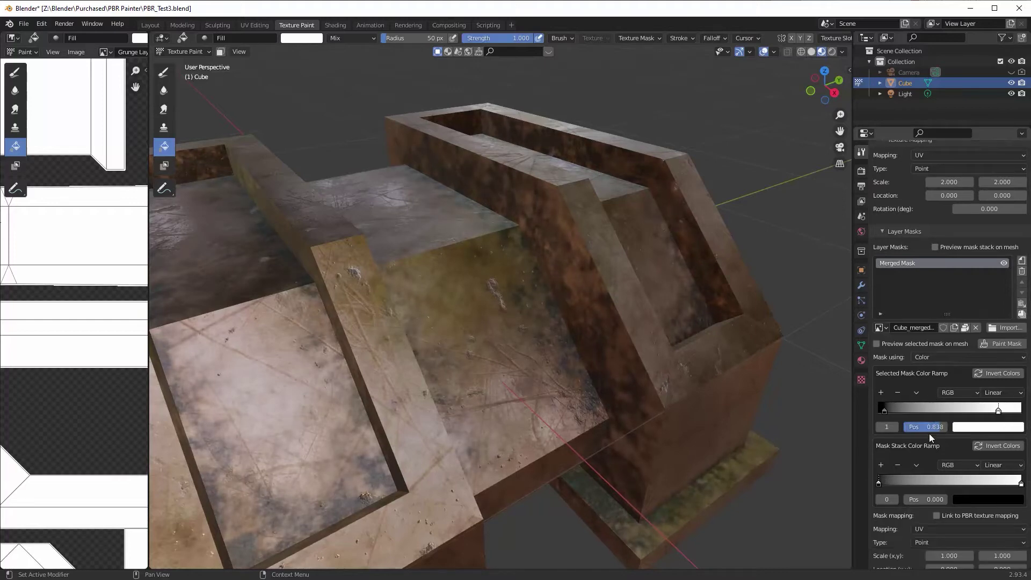
Using a temporary on-mesh preview, set the Merged Mask ramp's black stop to 0.086 and its white stop close to the ramp's end
{"action": "left_click", "coordinate": [877, 343]}
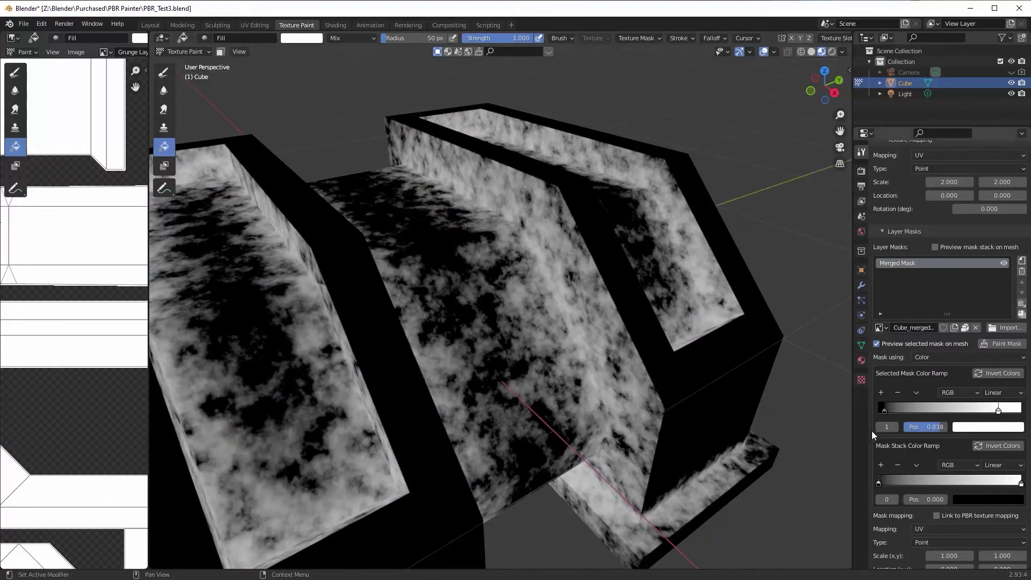
{"action": "left_click_drag", "start_coordinate": [884, 410], "coordinate": [886, 413]}
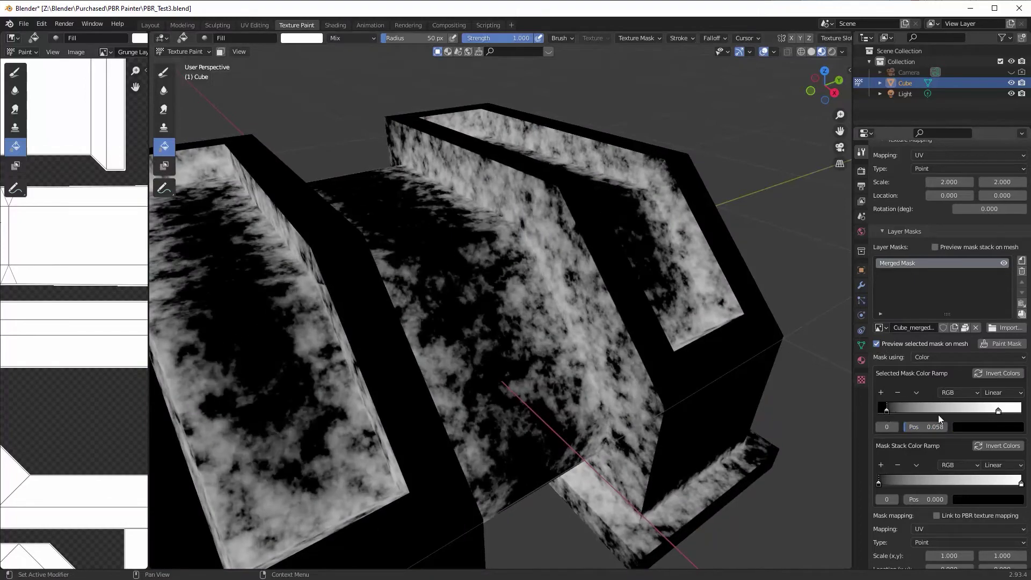
{"action": "left_click_drag", "start_coordinate": [997, 412], "coordinate": [1008, 411]}
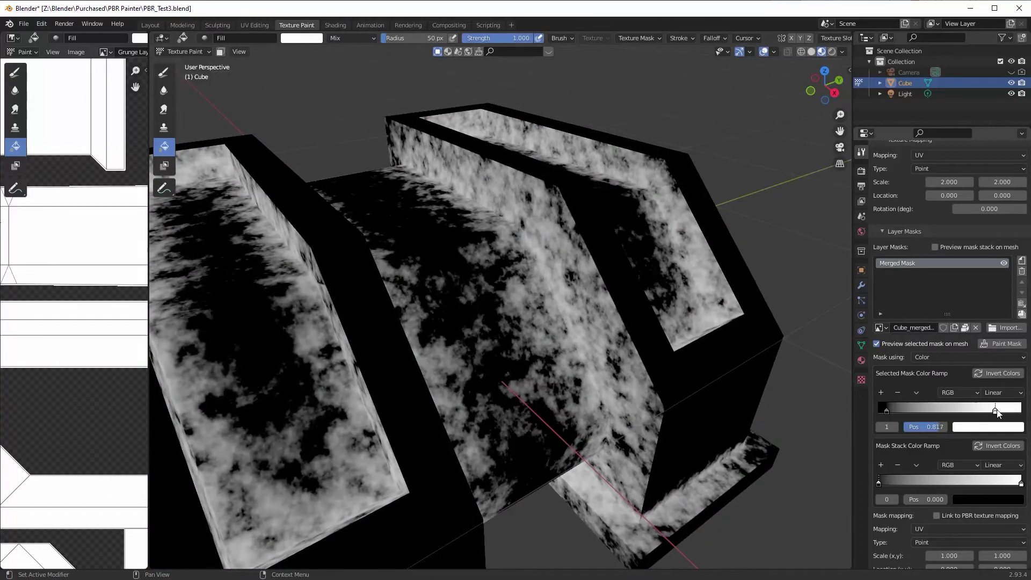
{"action": "left_click_drag", "start_coordinate": [1007, 410], "coordinate": [1019, 411]}
{"action": "left_click_drag", "start_coordinate": [888, 410], "coordinate": [892, 410]}
{"action": "scroll", "coordinate": [940, 272], "scroll_direction": "up", "scroll_amount": 3}
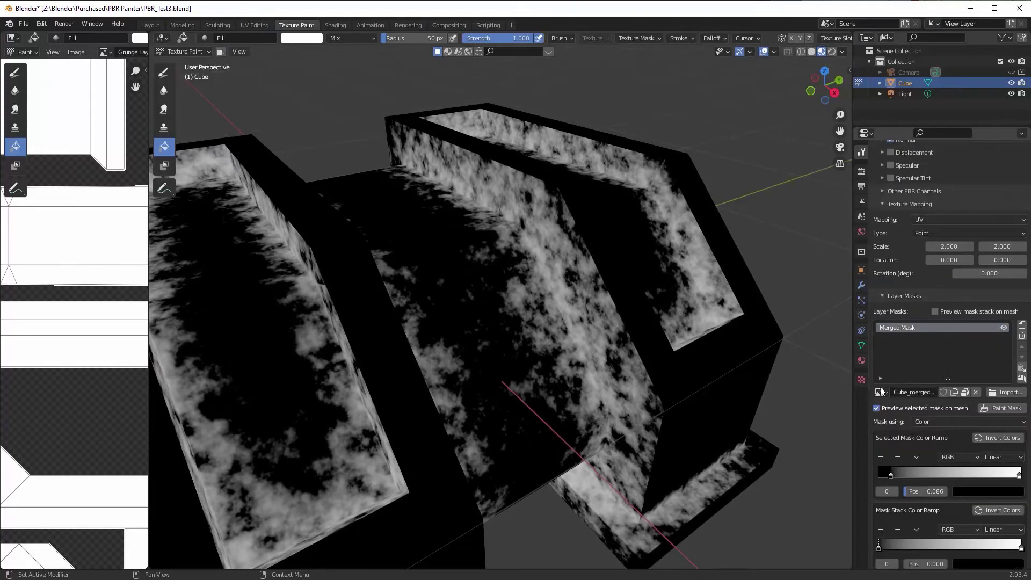
{"action": "left_click", "coordinate": [876, 408]}
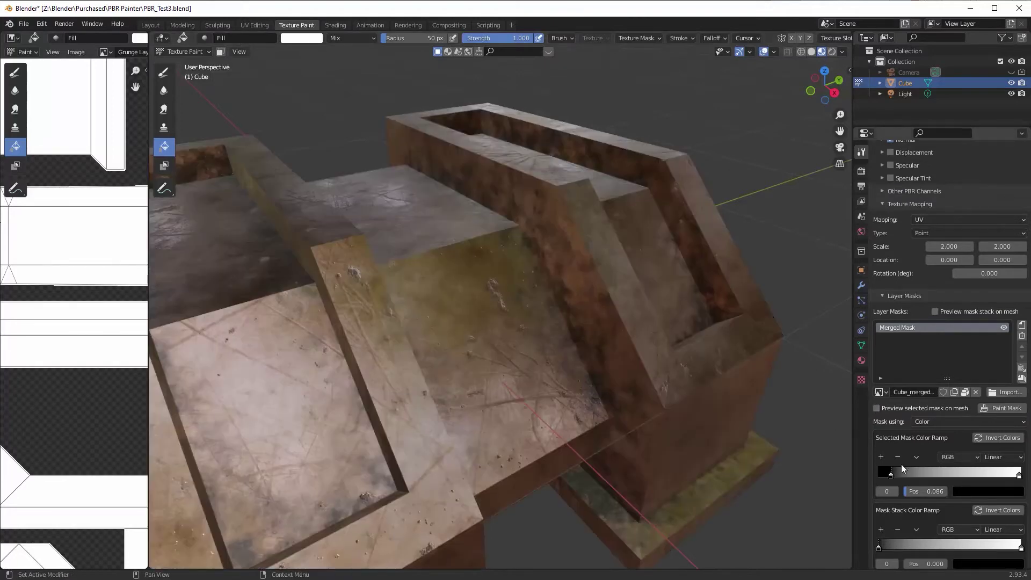
Move the black stop of the merged mask's color ramp to 0.022 and check the weathered mesh
{"action": "left_click_drag", "start_coordinate": [889, 476], "coordinate": [880, 476]}
{"action": "middle_click_drag", "start_coordinate": [618, 332], "coordinate": [598, 302]}
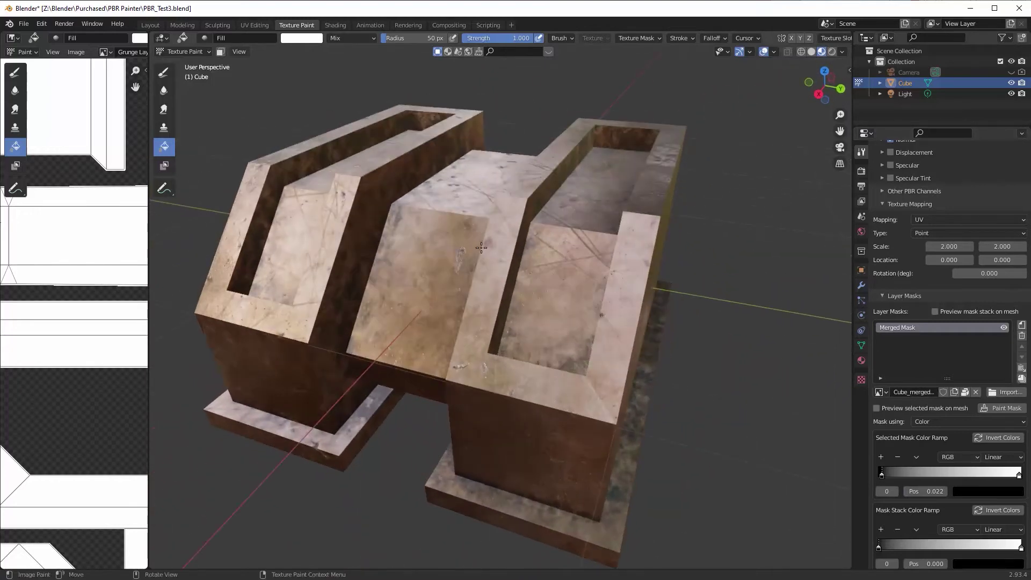
{"action": "middle_click_drag", "start_coordinate": [481, 248], "coordinate": [571, 257]}
{"action": "middle_click_drag", "start_coordinate": [620, 176], "coordinate": [598, 170]}
Review the Grunge Layer settings and preview its merged mask on the mesh to examine the mask coverage
{"action": "scroll", "coordinate": [936, 273], "scroll_direction": "up", "scroll_amount": 20}
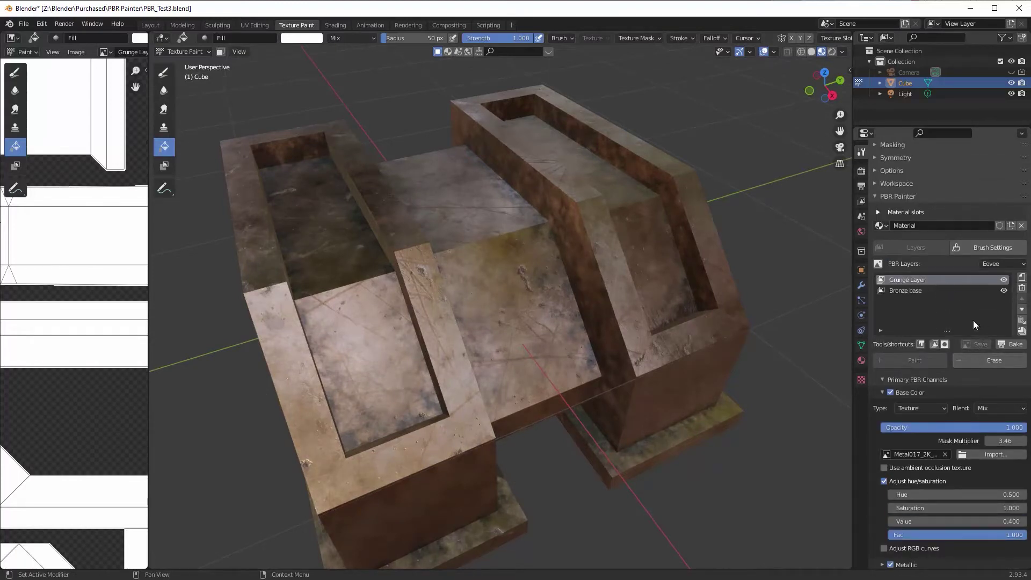
{"action": "scroll", "coordinate": [973, 320], "scroll_direction": "down", "scroll_amount": 20}
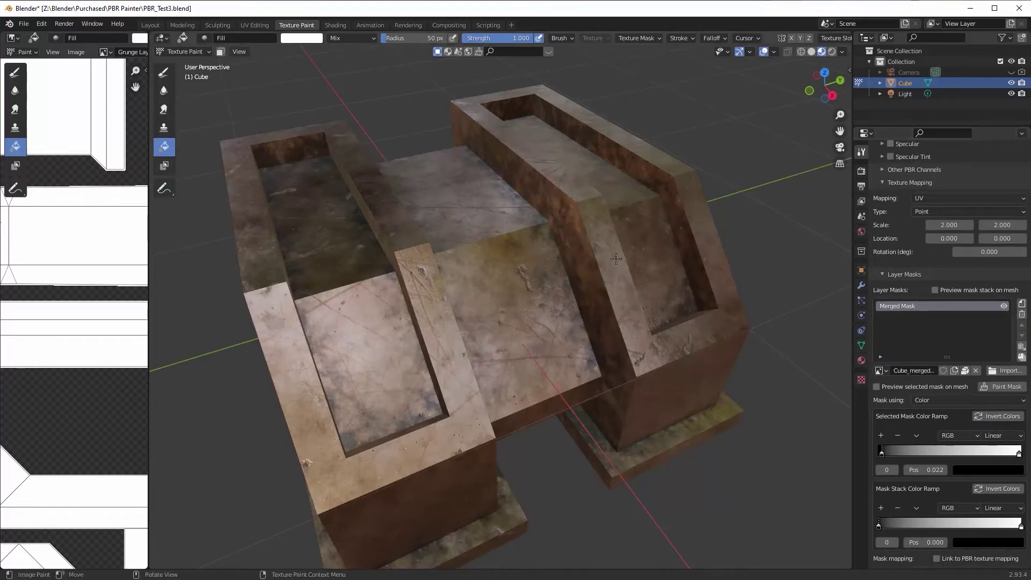
{"action": "middle_click_drag", "start_coordinate": [633, 253], "coordinate": [672, 281]}
{"action": "scroll", "coordinate": [949, 359], "scroll_direction": "up", "scroll_amount": 2}
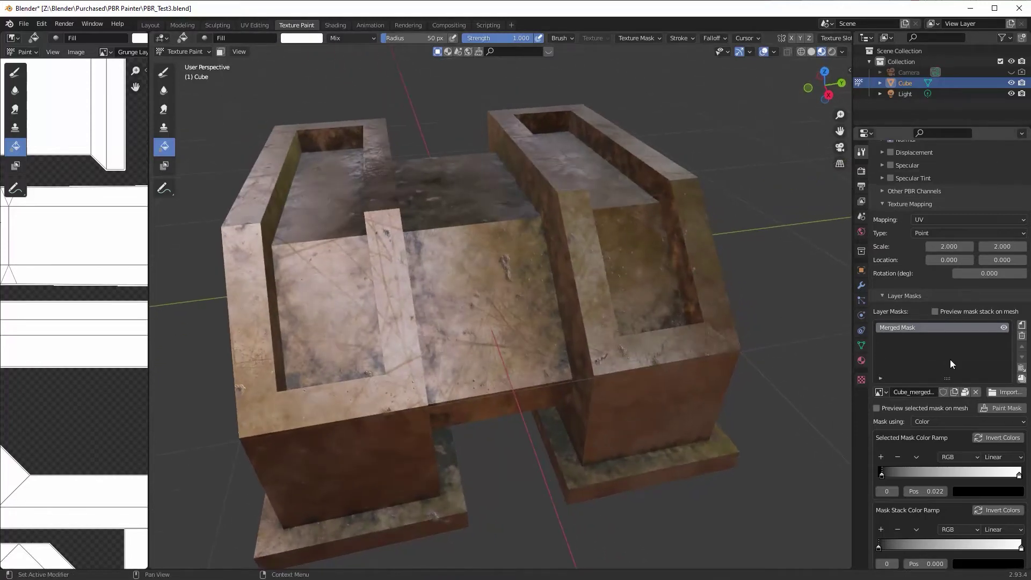
{"action": "scroll", "coordinate": [949, 363], "scroll_direction": "down", "scroll_amount": 1}
{"action": "scroll", "coordinate": [971, 274], "scroll_direction": "up", "scroll_amount": 6}
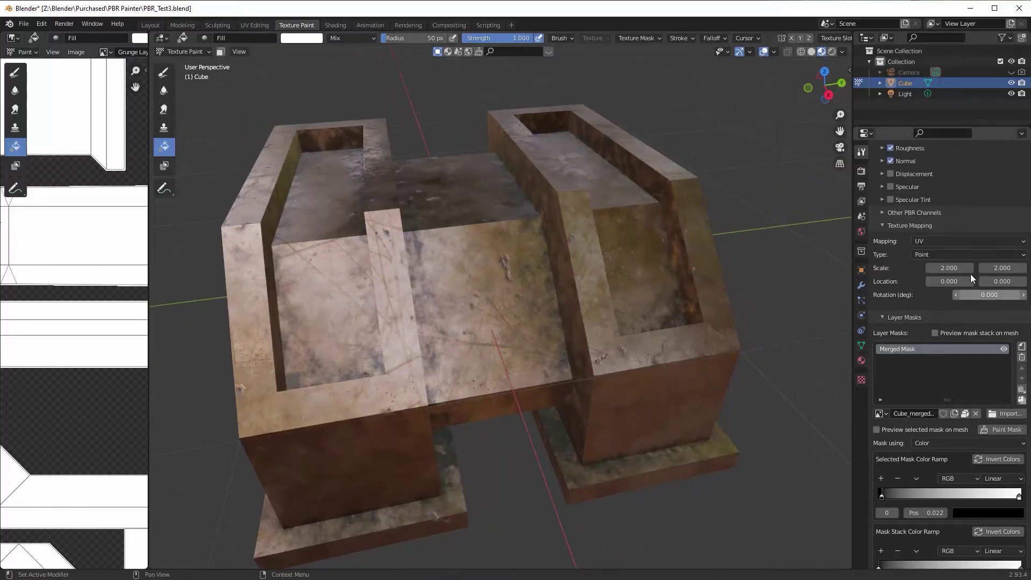
{"action": "scroll", "coordinate": [964, 305], "scroll_direction": "down", "scroll_amount": 8}
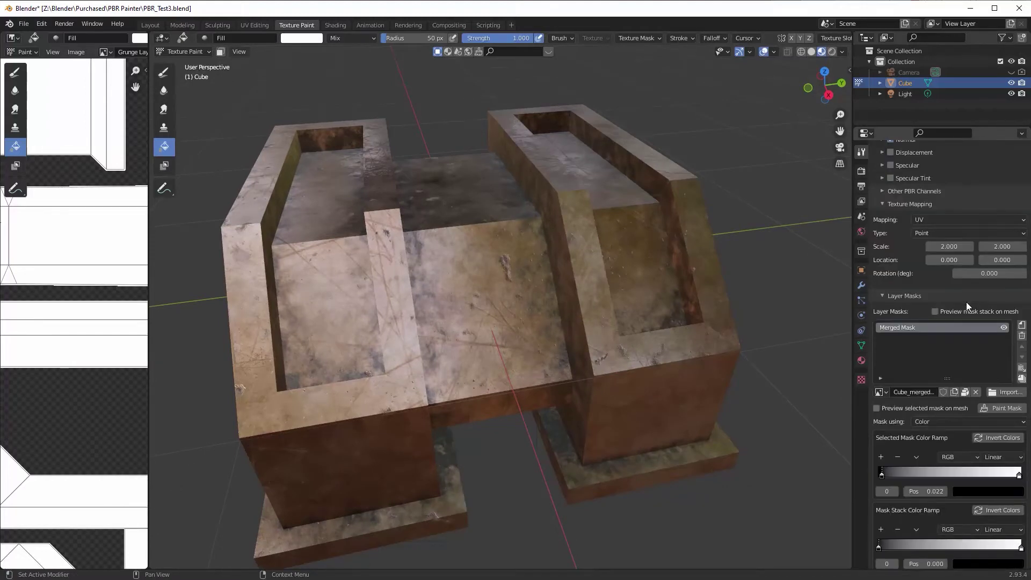
{"action": "left_click", "coordinate": [877, 366]}
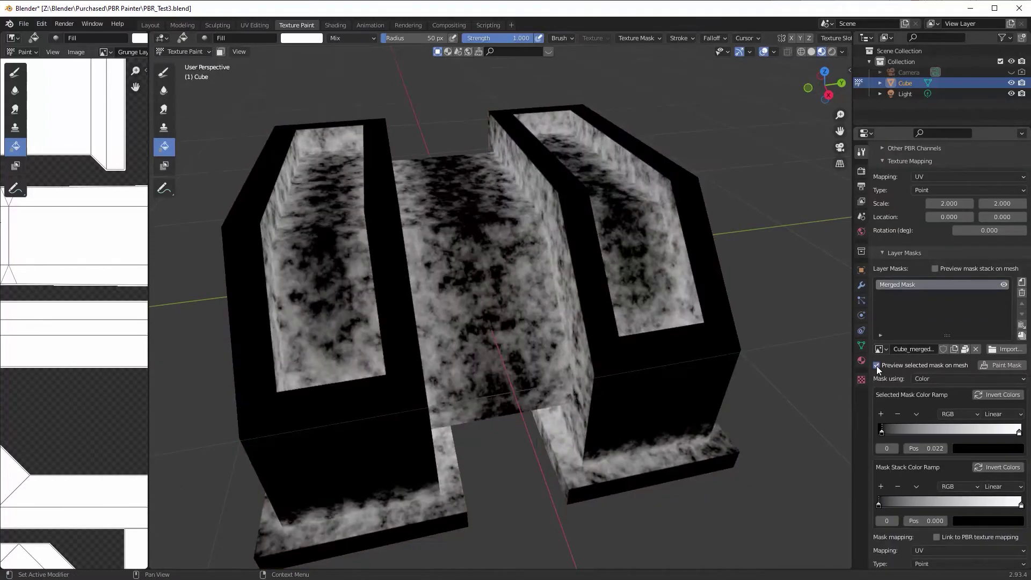
{"action": "middle_click_drag", "start_coordinate": [708, 306], "coordinate": [678, 292]}
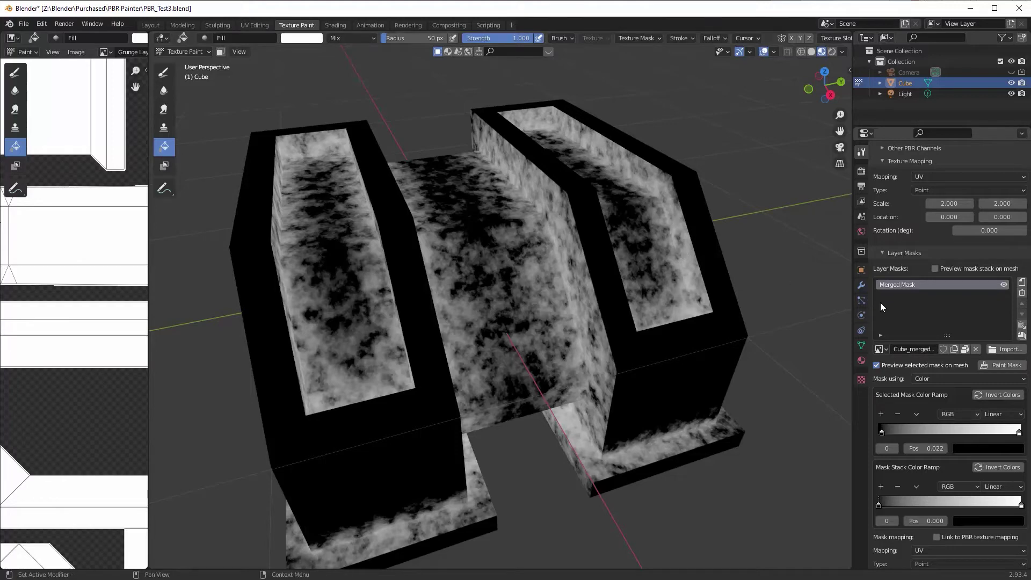
{"action": "scroll", "coordinate": [651, 249], "scroll_direction": "up", "scroll_amount": 2}
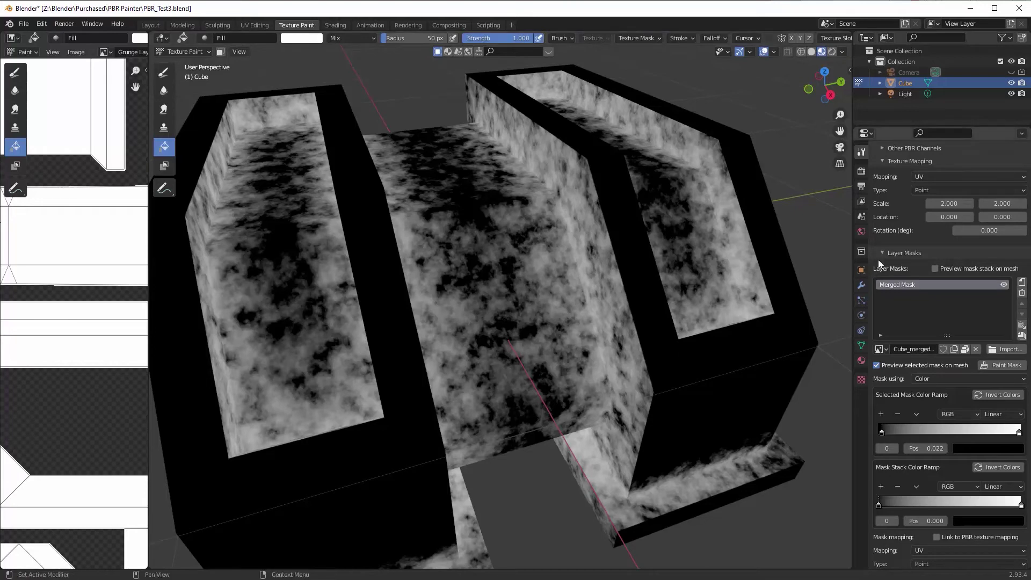
Add a multichannel PBR layer named "AO extra" at 2048 x 2048 above the Grunge Layer
{"action": "scroll", "coordinate": [924, 279], "scroll_direction": "up", "scroll_amount": 15}
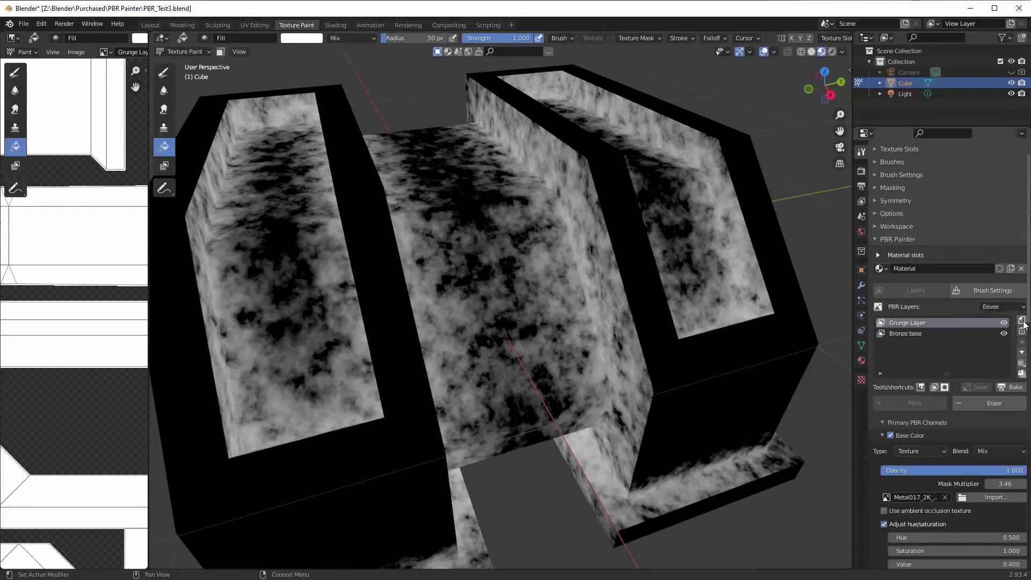
{"action": "left_click", "coordinate": [1022, 321]}
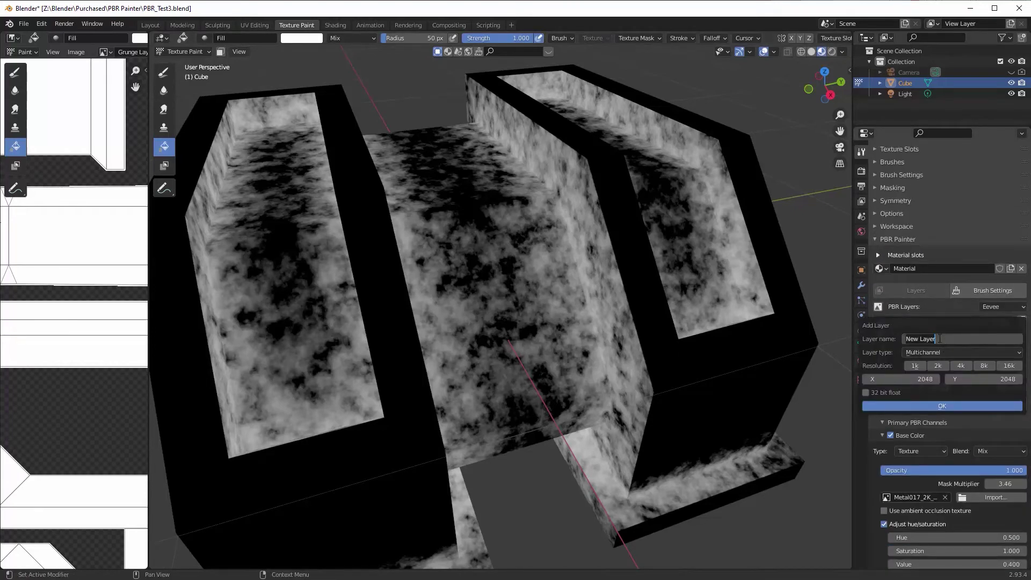
{"action": "type", "text": "AO extra"}
{"action": "key", "text": "Return"}
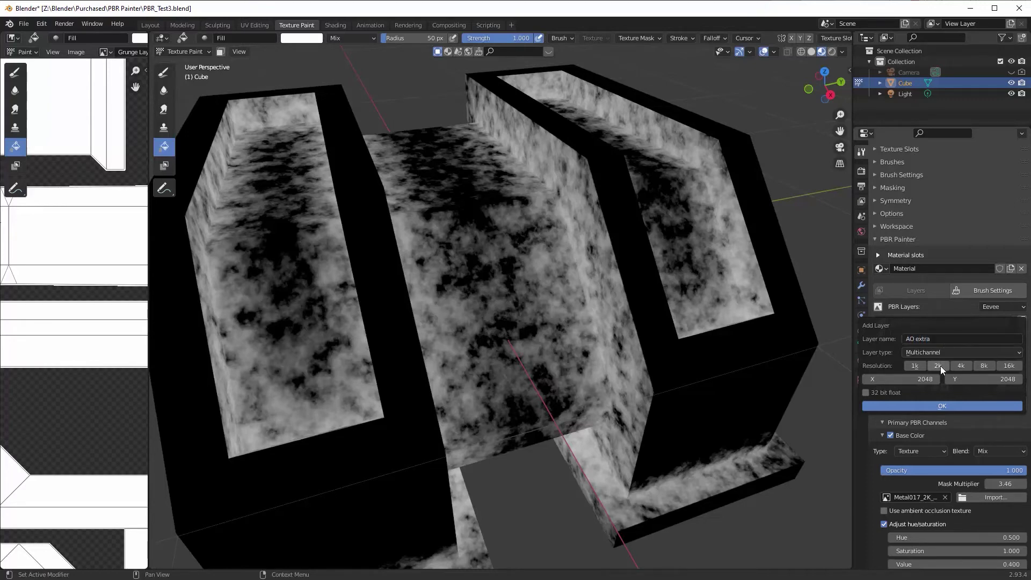
{"action": "left_click", "coordinate": [948, 405]}
Enable Base Color on the AO extra layer as a constant black and fill the mesh with white paint
{"action": "scroll", "coordinate": [949, 450], "scroll_direction": "down", "scroll_amount": 3}
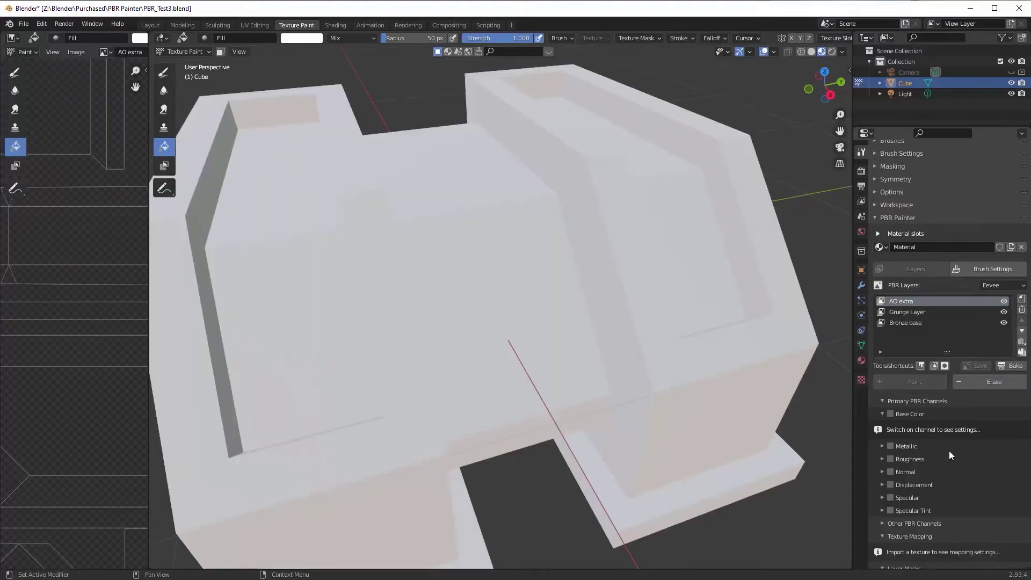
{"action": "scroll", "coordinate": [948, 448], "scroll_direction": "down", "scroll_amount": 2}
{"action": "left_click", "coordinate": [889, 370]}
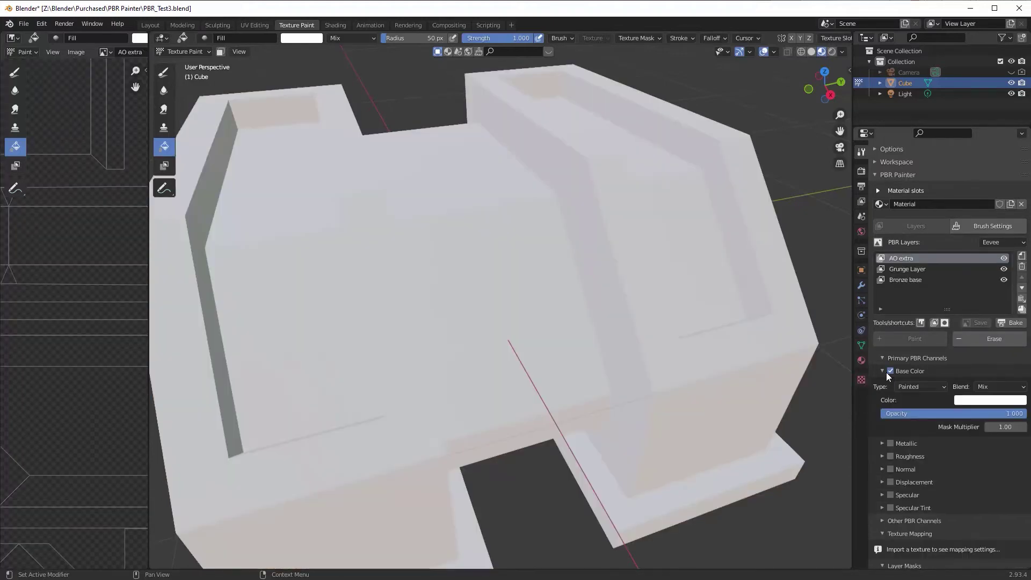
{"action": "left_click", "coordinate": [923, 387]}
{"action": "left_click", "coordinate": [918, 411]}
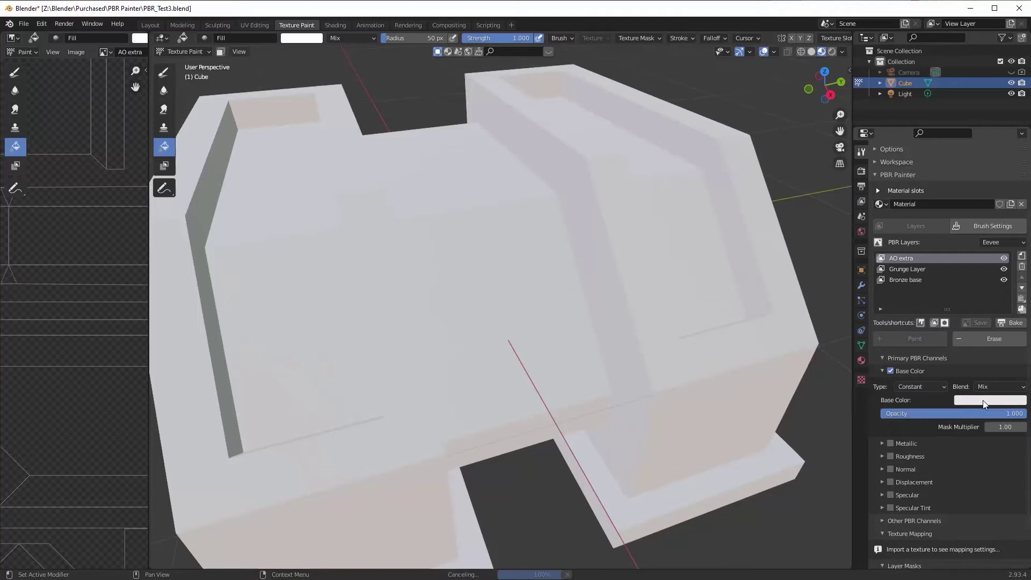
{"action": "left_click", "coordinate": [982, 401]}
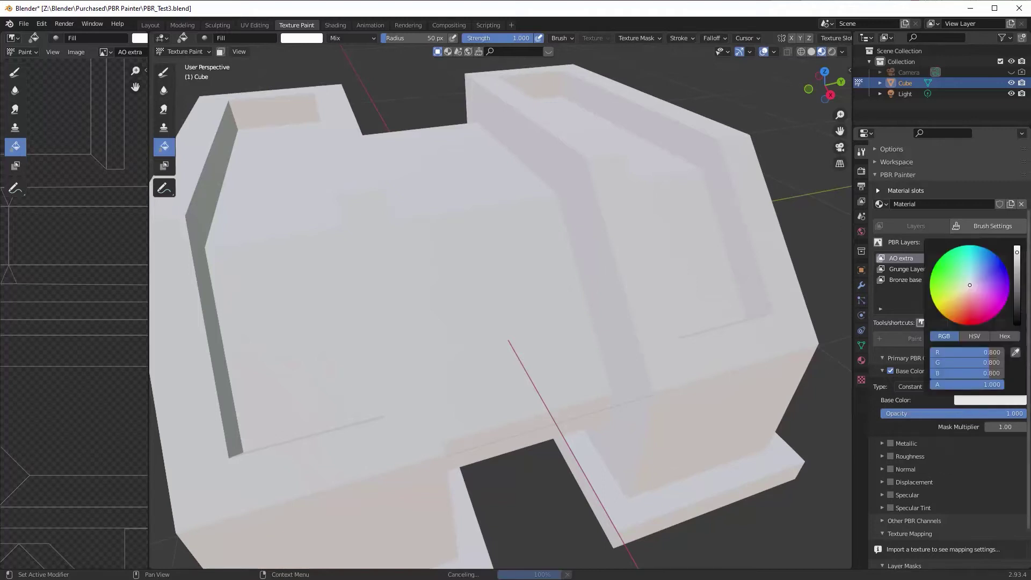
{"action": "left_click_drag", "start_coordinate": [1016, 251], "coordinate": [1016, 320]}
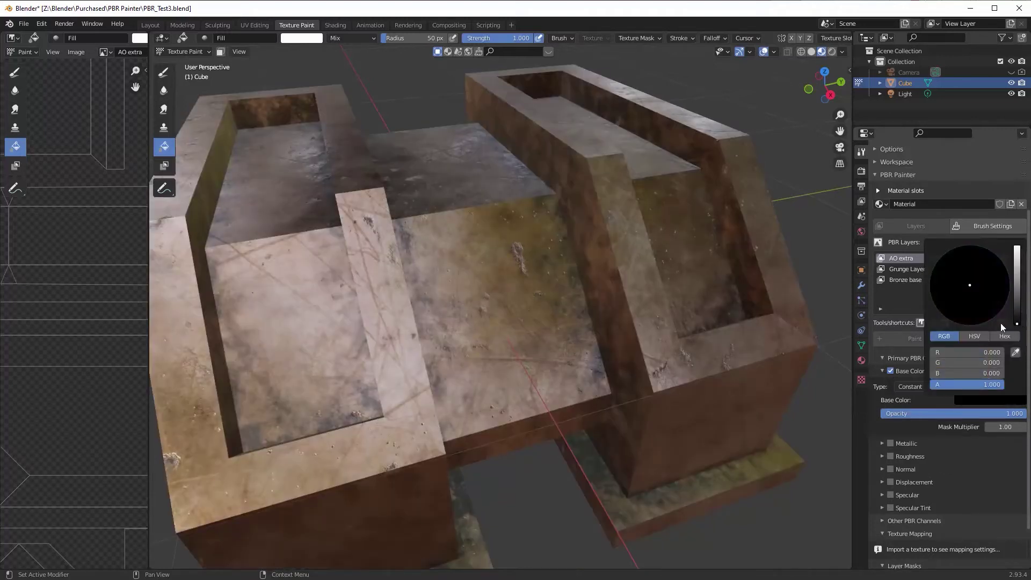
{"action": "left_click", "coordinate": [354, 208]}
{"action": "middle_click_drag", "start_coordinate": [540, 282], "coordinate": [634, 277]}
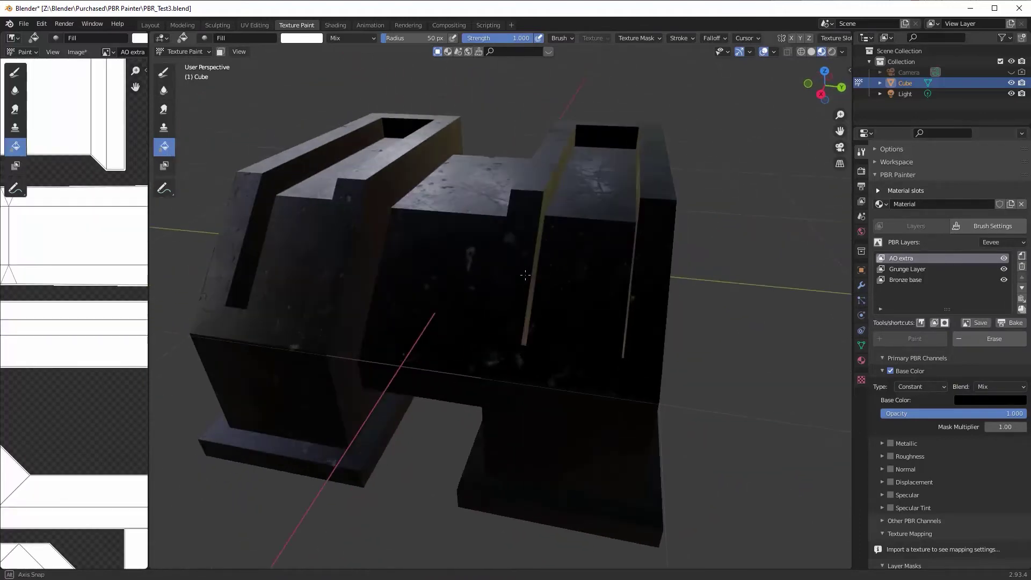
Add an Ambient Occlusion (Cycles) mask to the AO extra layer
{"action": "scroll", "coordinate": [946, 390], "scroll_direction": "down", "scroll_amount": 2}
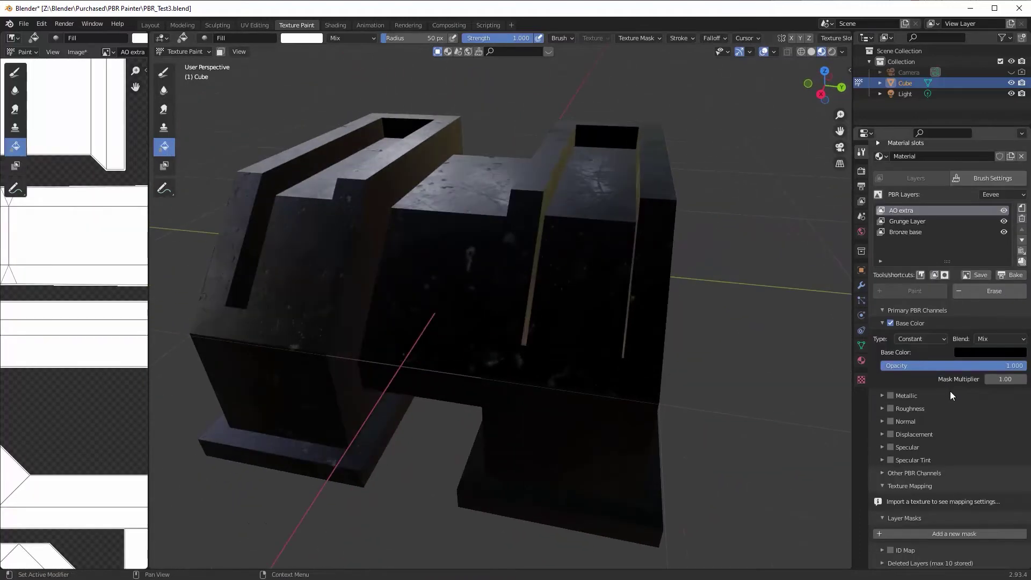
{"action": "left_click", "coordinate": [954, 533]}
{"action": "left_click", "coordinate": [935, 553]}
{"action": "left_click", "coordinate": [932, 492]}
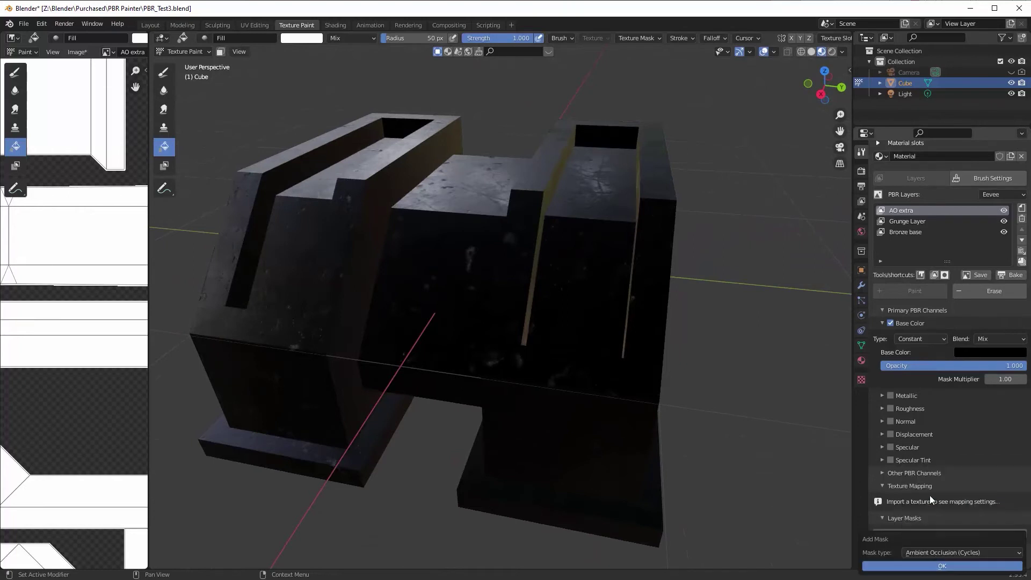
{"action": "left_click", "coordinate": [944, 565]}
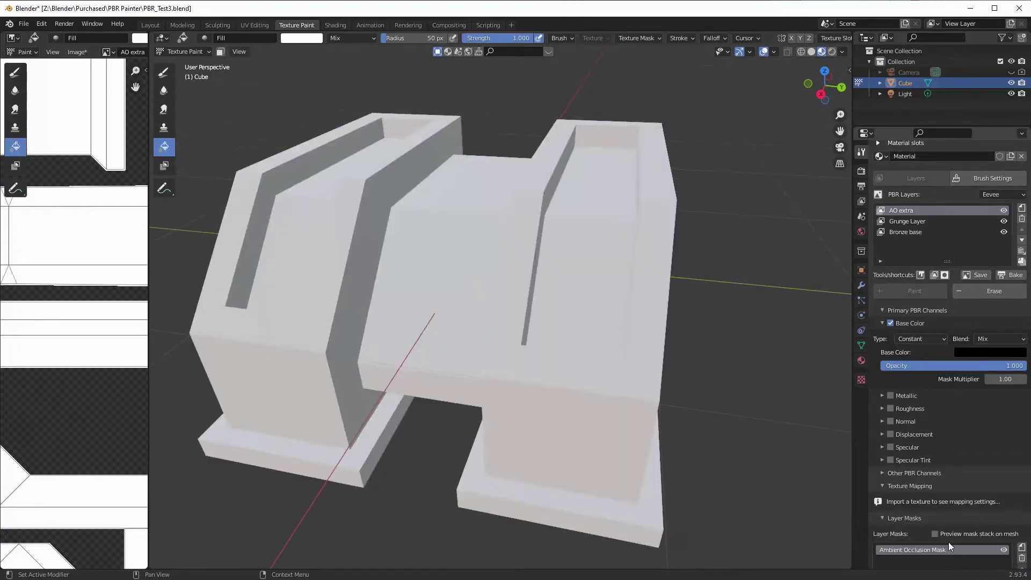
Switch the viewport to rendered shading and preview the ambient occlusion mask on the mesh
{"action": "left_click", "coordinate": [832, 52]}
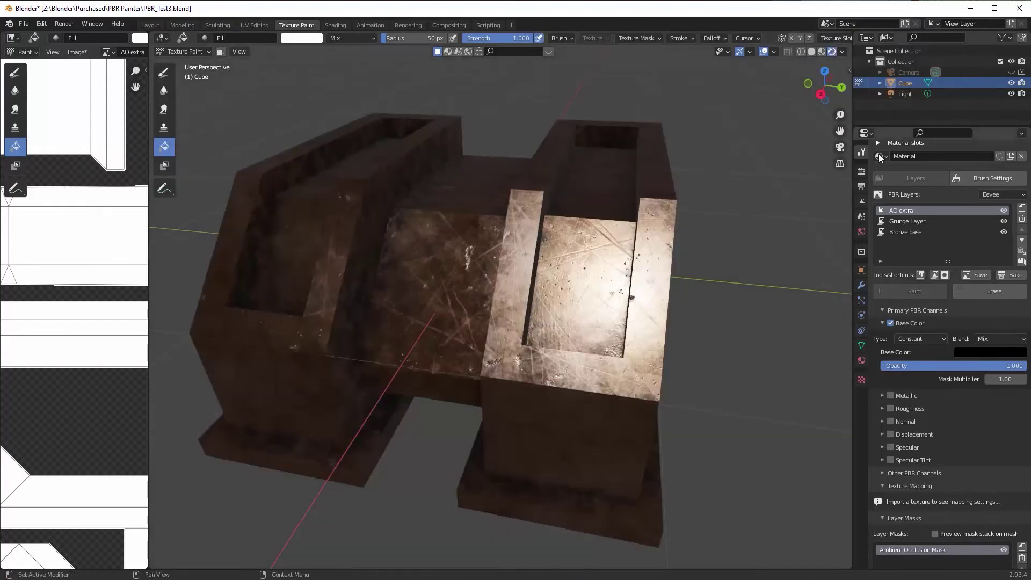
{"action": "scroll", "coordinate": [919, 465], "scroll_direction": "down", "scroll_amount": 8}
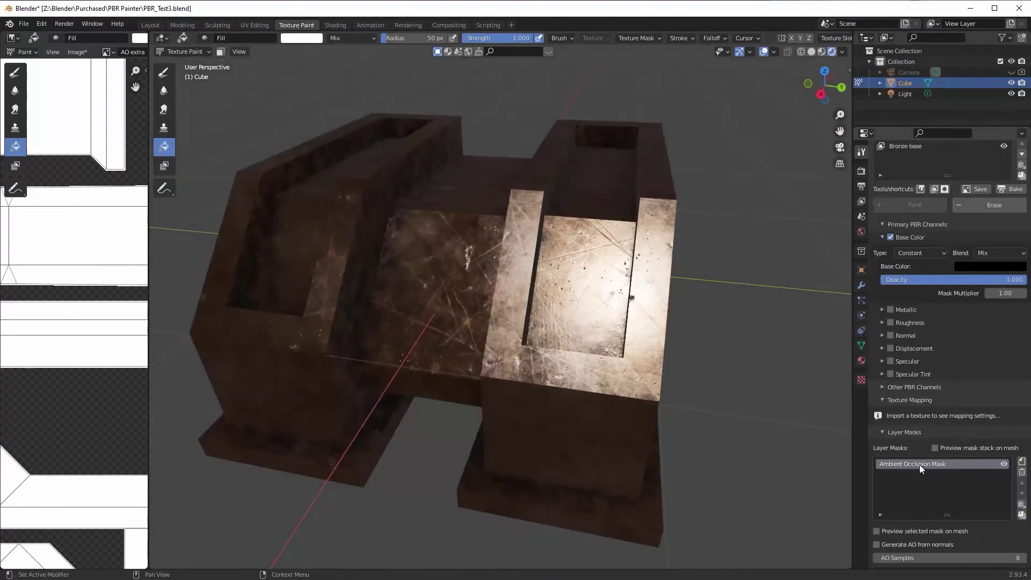
{"action": "left_click", "coordinate": [877, 424]}
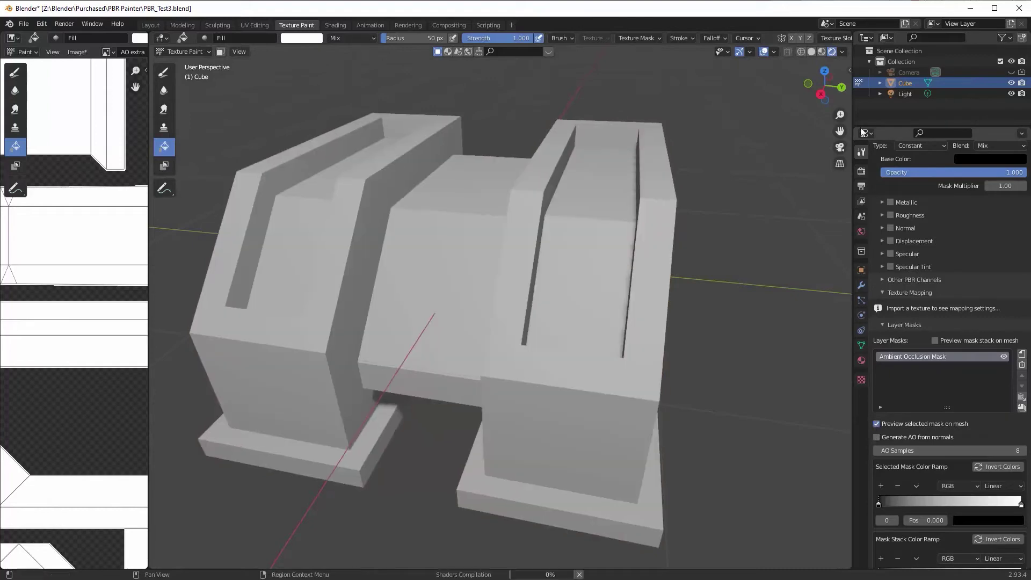
Set the scene's render engine to Cycles and inspect the ambient occlusion mask on the mesh
{"action": "left_click", "coordinate": [857, 172]}
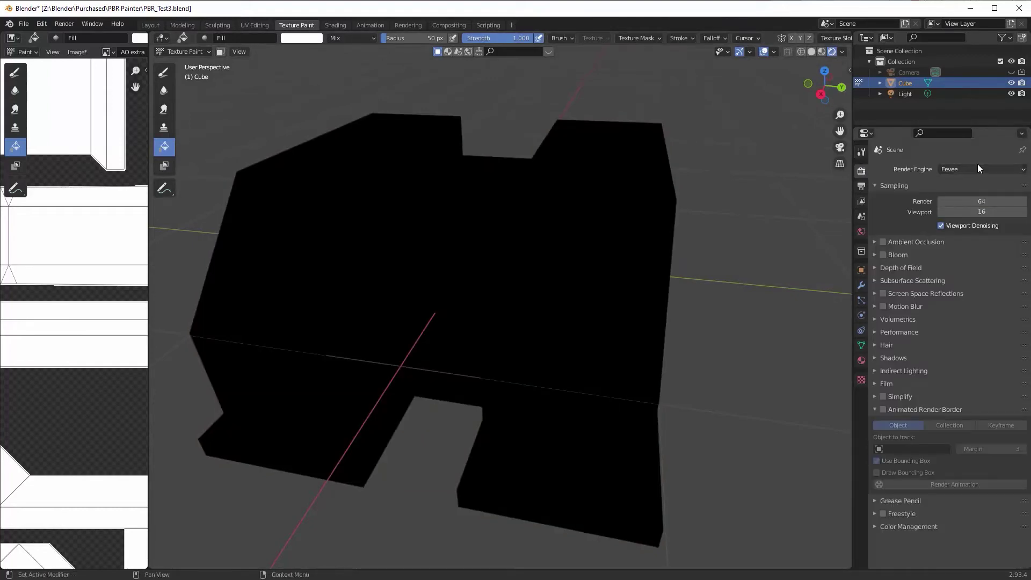
{"action": "left_click", "coordinate": [976, 168]}
{"action": "left_click", "coordinate": [968, 203]}
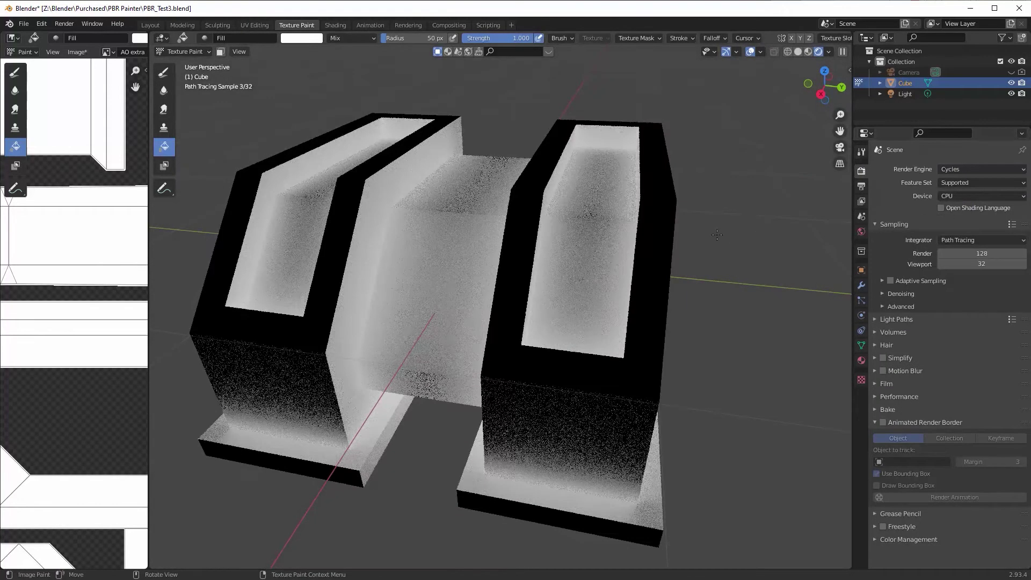
{"action": "middle_click_drag", "start_coordinate": [703, 233], "coordinate": [697, 220]}
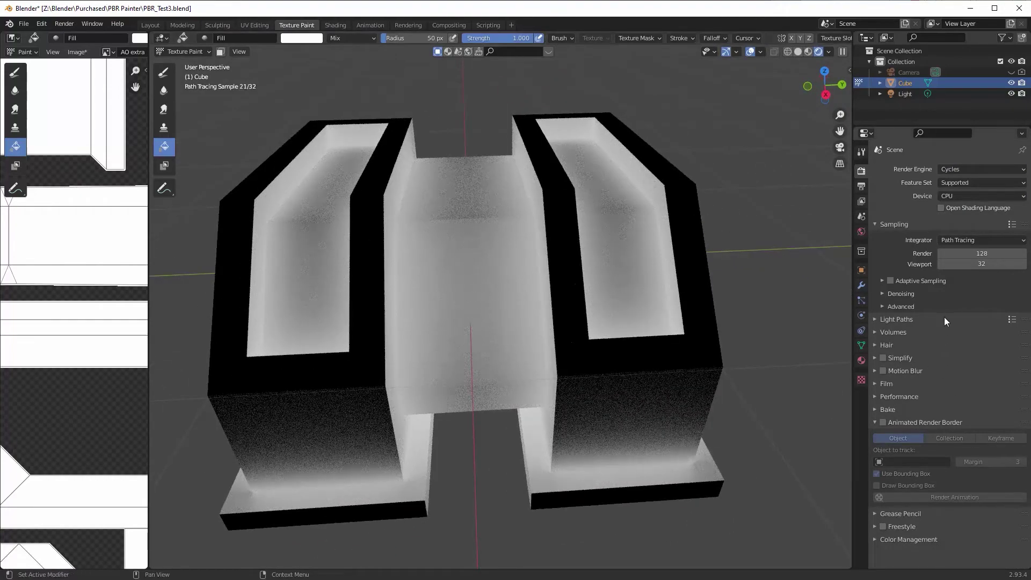
Tighten the ambient occlusion mask by moving its color ramp's black stop to 0.518 and setting AO Samples to 11
{"action": "left_click", "coordinate": [860, 153]}
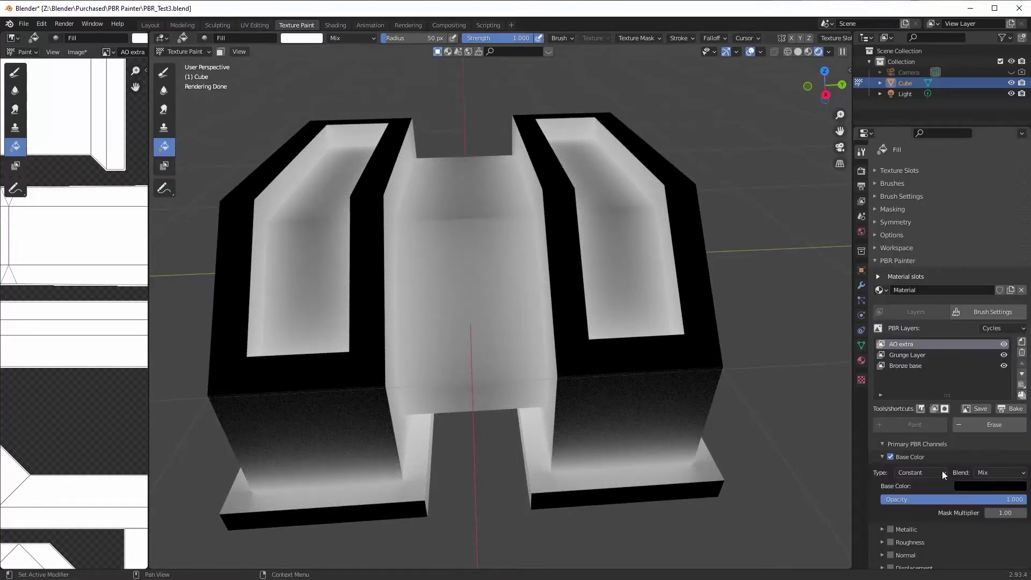
{"action": "scroll", "coordinate": [936, 482], "scroll_direction": "down", "scroll_amount": 12}
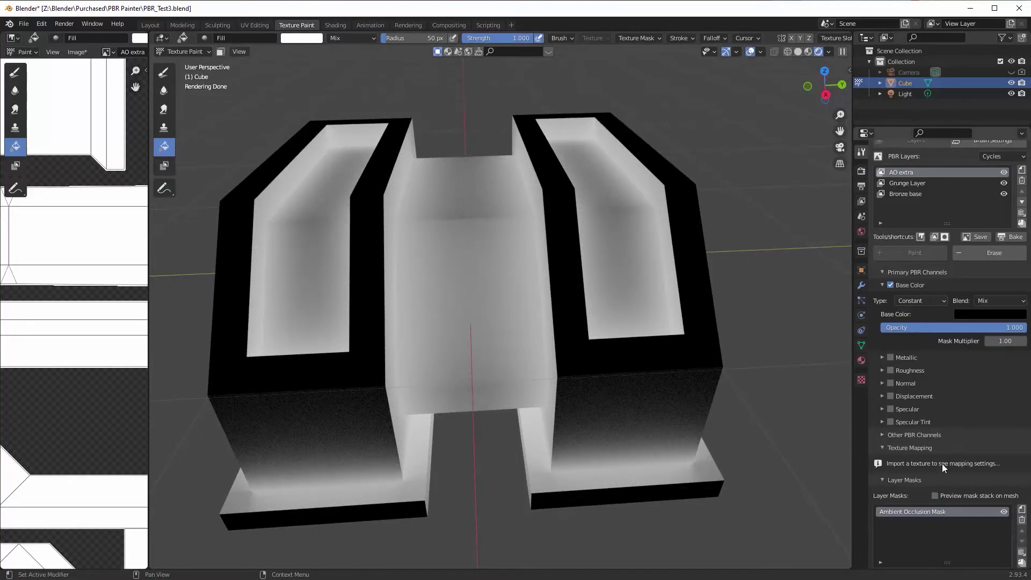
{"action": "scroll", "coordinate": [945, 472], "scroll_direction": "down", "scroll_amount": 3}
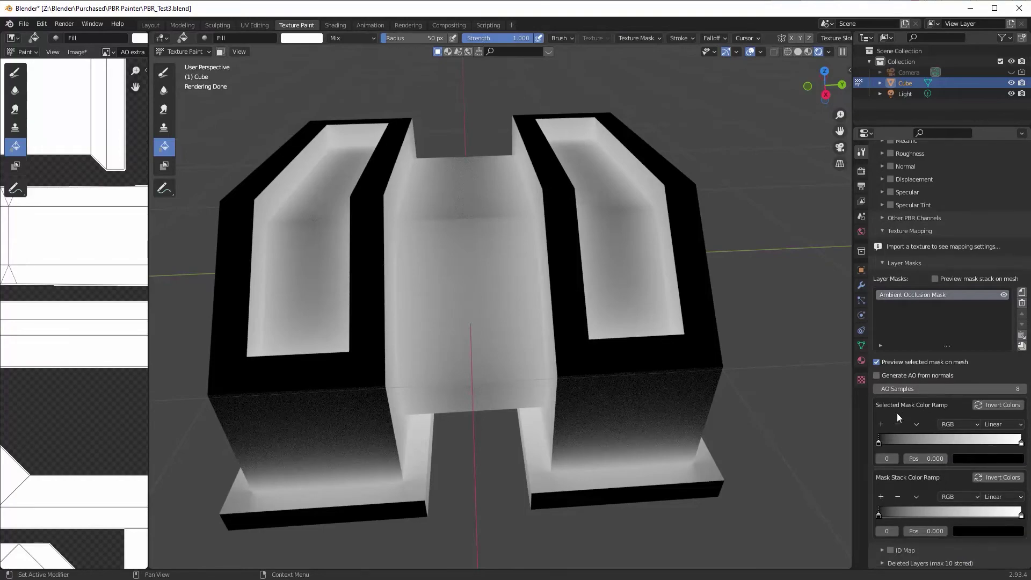
{"action": "left_click_drag", "start_coordinate": [884, 444], "coordinate": [948, 443]}
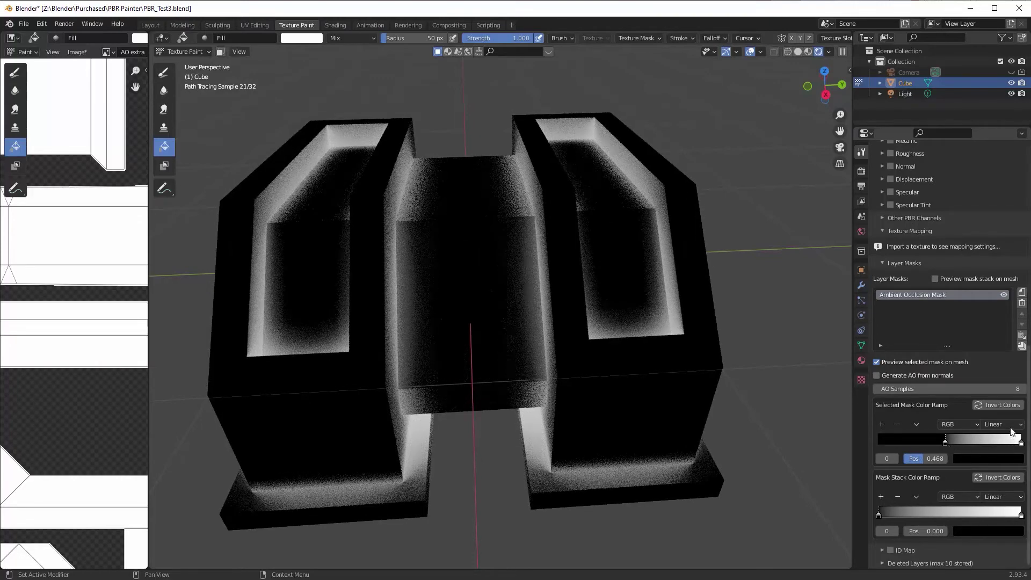
{"action": "left_click_drag", "start_coordinate": [996, 386], "coordinate": [1030, 387]}
{"action": "mouse_move", "coordinate": [945, 442]}
{"action": "left_mouse_down"}
{"action": "mouse_move", "coordinate": [964, 447]}
{"action": "mouse_move", "coordinate": [952, 444]}
{"action": "left_mouse_up"}
{"action": "left_click_drag", "start_coordinate": [951, 388], "coordinate": [1011, 390]}
Try generating the ambient occlusion from normals and switch the option back off
{"action": "mouse_move", "coordinate": [563, 311]}
{"action": "middle_mouse_down"}
{"action": "mouse_move", "coordinate": [652, 306]}
{"action": "mouse_move", "coordinate": [655, 290]}
{"action": "mouse_move", "coordinate": [734, 292]}
{"action": "middle_mouse_up"}
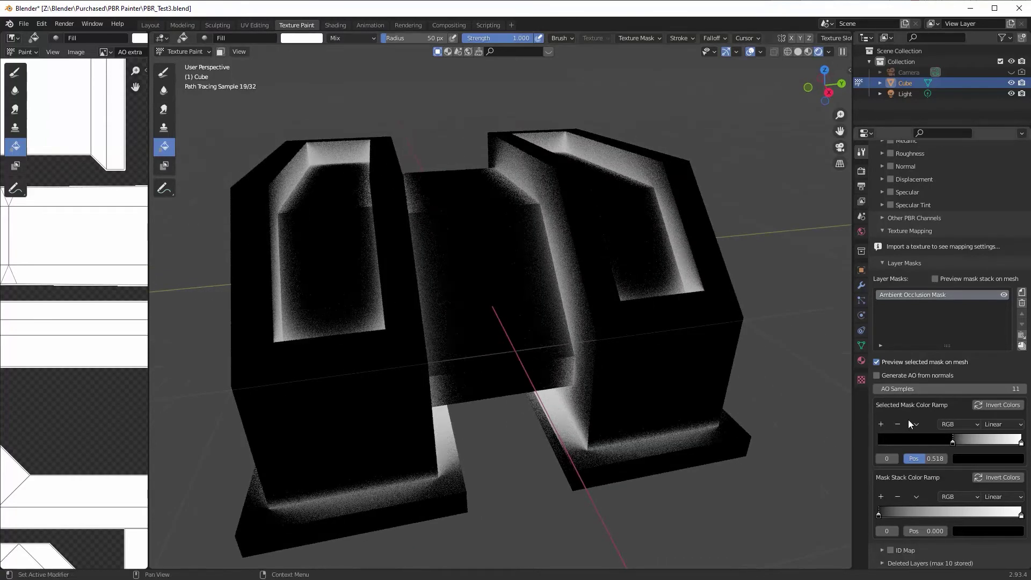
{"action": "left_click", "coordinate": [877, 376]}
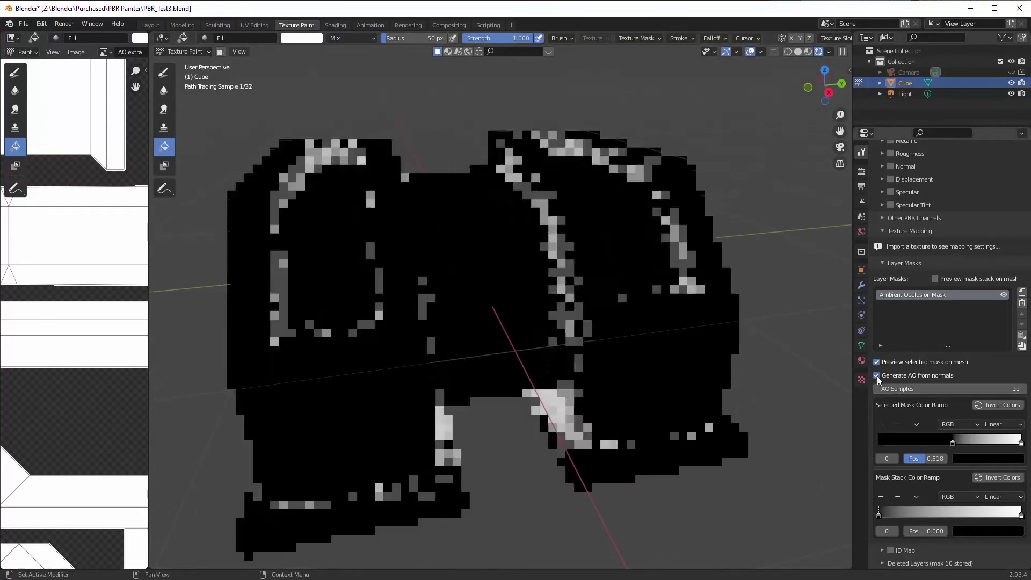
{"action": "left_click", "coordinate": [877, 375]}
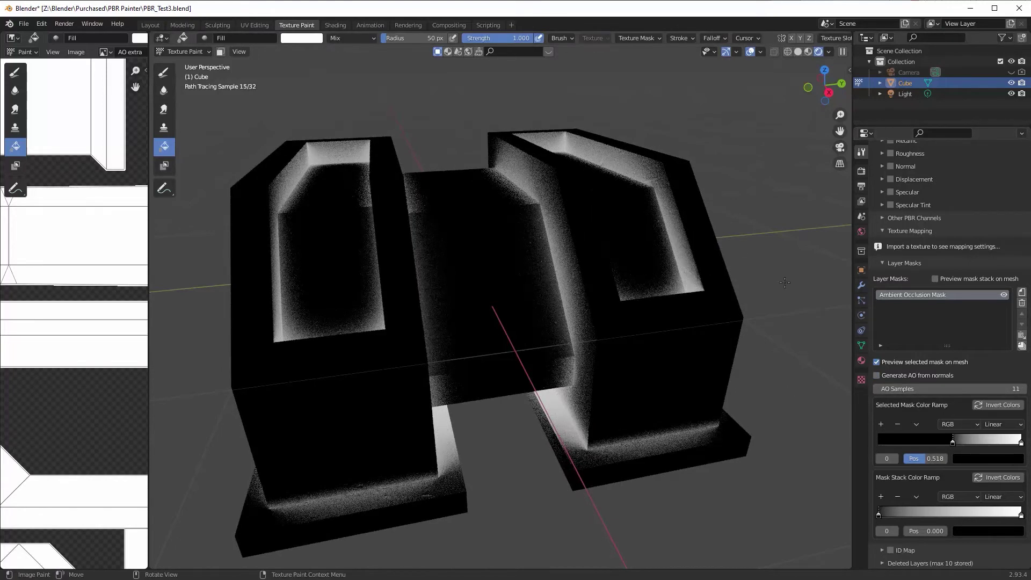
Merge the visible masks of the AO extra layer into one mask at 2048 × 2048 px
{"action": "left_click", "coordinate": [1021, 346]}
{"action": "left_click", "coordinate": [924, 405]}
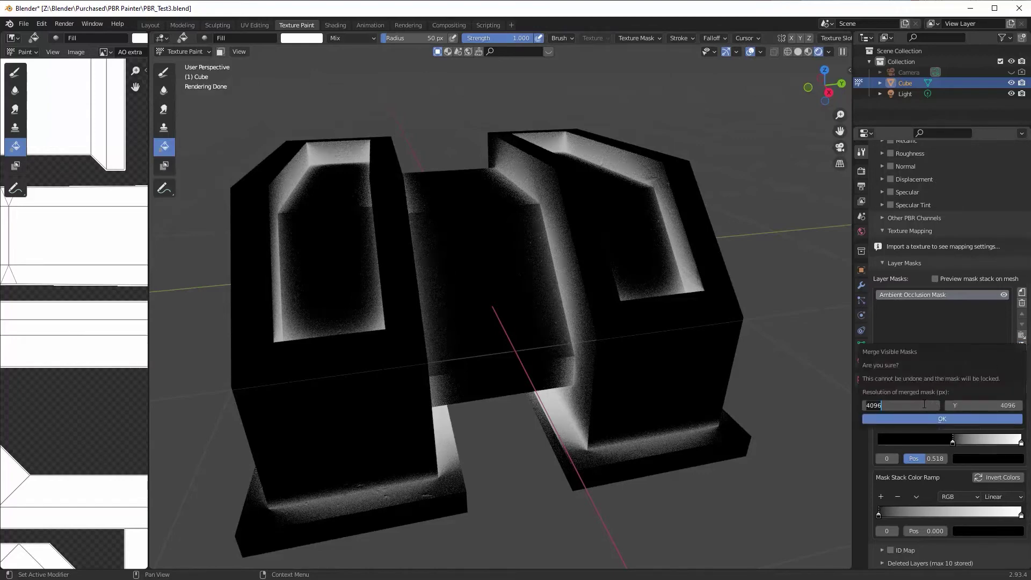
{"action": "type", "text": "2048"}
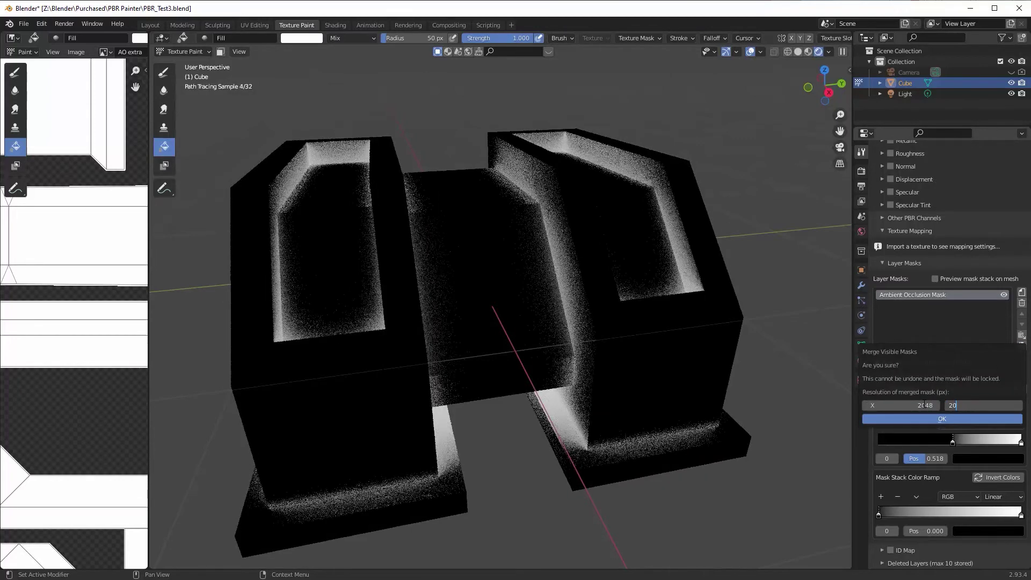
{"action": "left_click", "coordinate": [907, 419]}
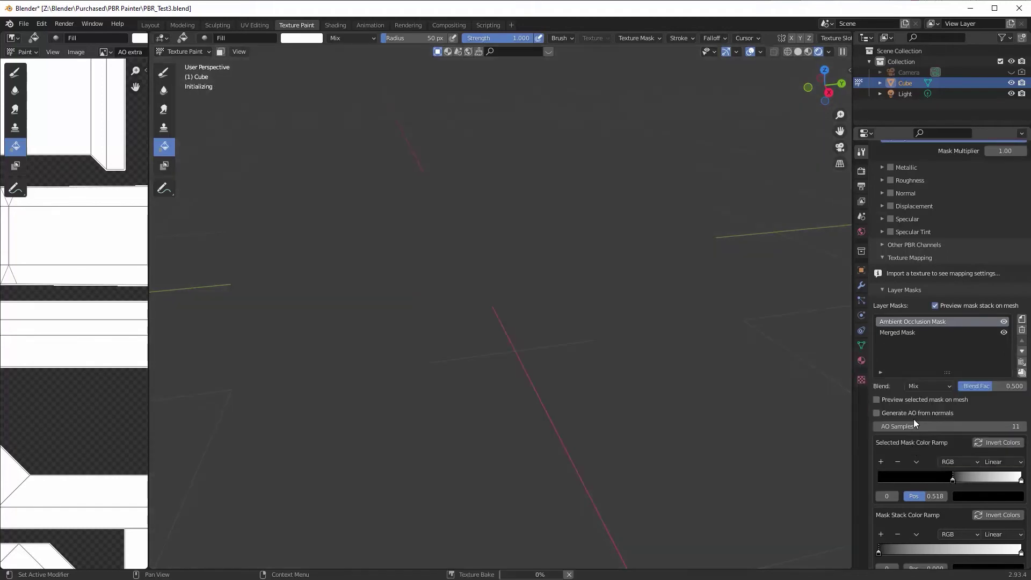
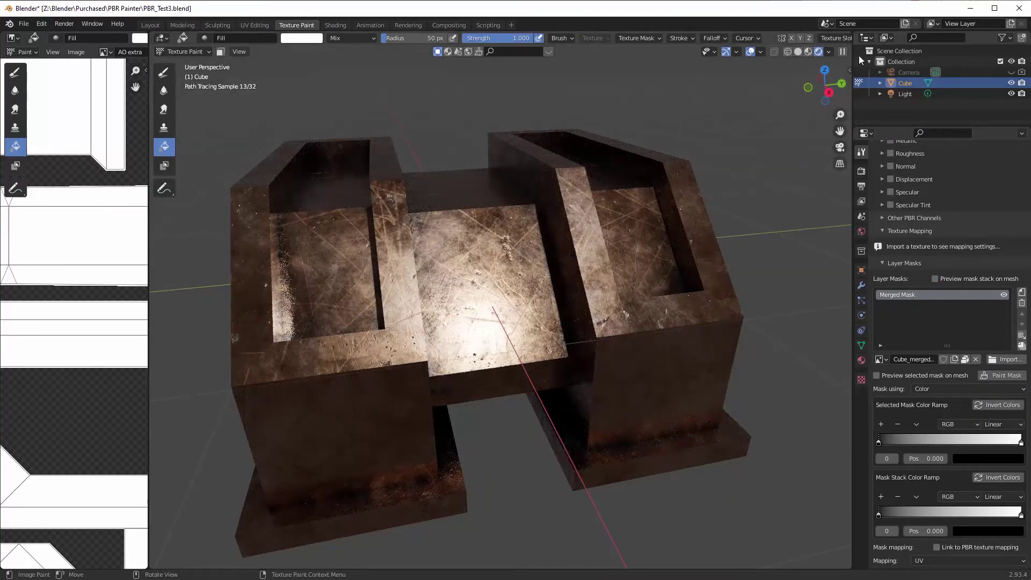
Set the scene's render engine to Eevee and the viewport to material preview shading
{"action": "left_click", "coordinate": [861, 171]}
{"action": "left_click", "coordinate": [976, 169]}
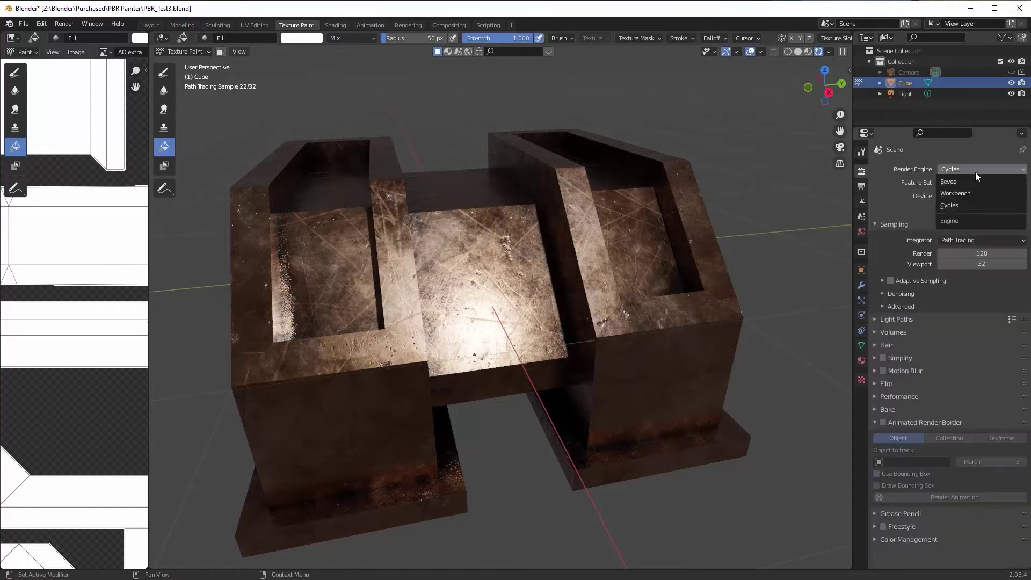
{"action": "left_click", "coordinate": [969, 183]}
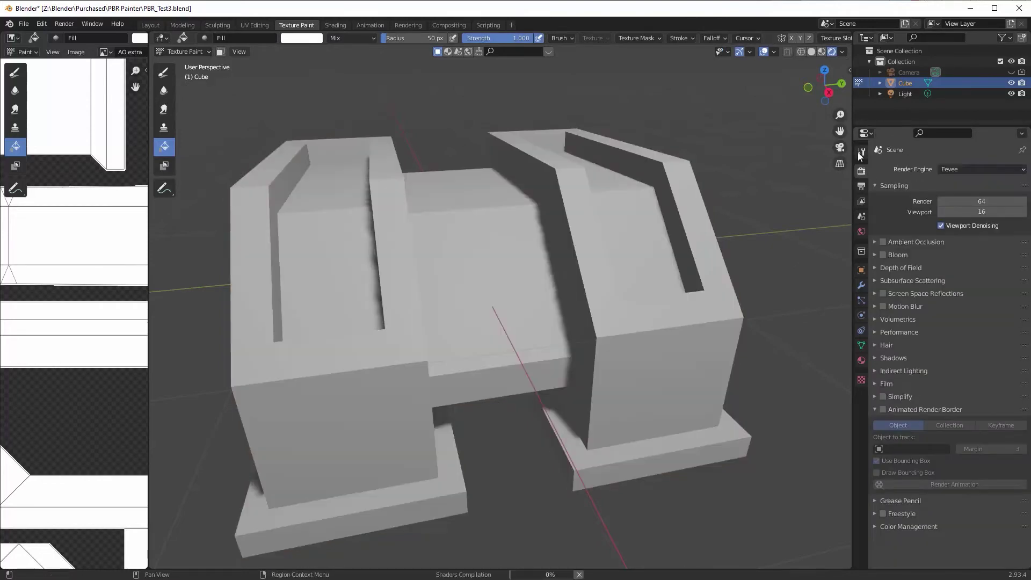
{"action": "left_click", "coordinate": [822, 51]}
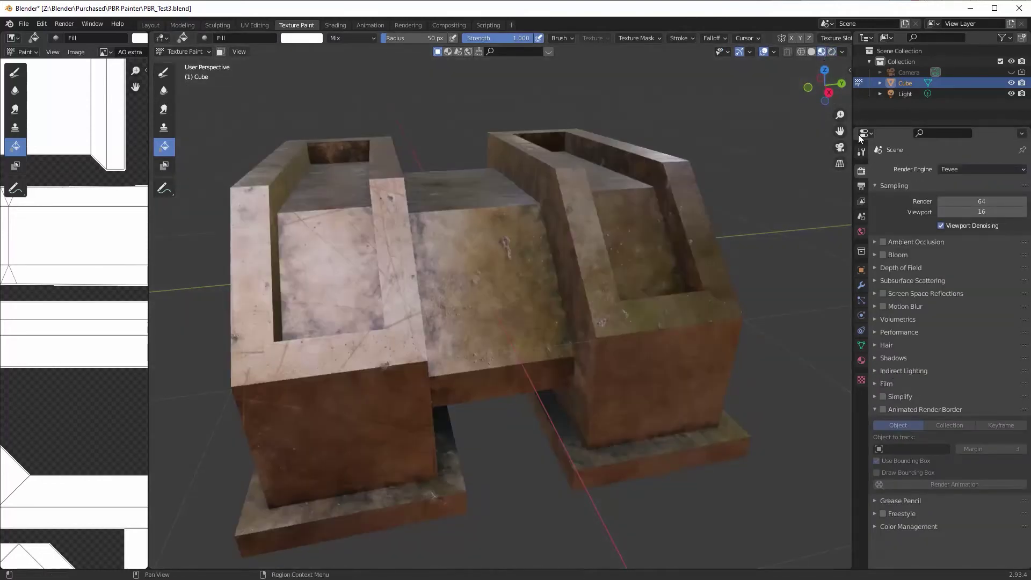
Preview the merged ambient occlusion mask on the mesh and inspect it from a higher angle
{"action": "left_click", "coordinate": [861, 152]}
{"action": "scroll", "coordinate": [955, 373], "scroll_direction": "down", "scroll_amount": 10}
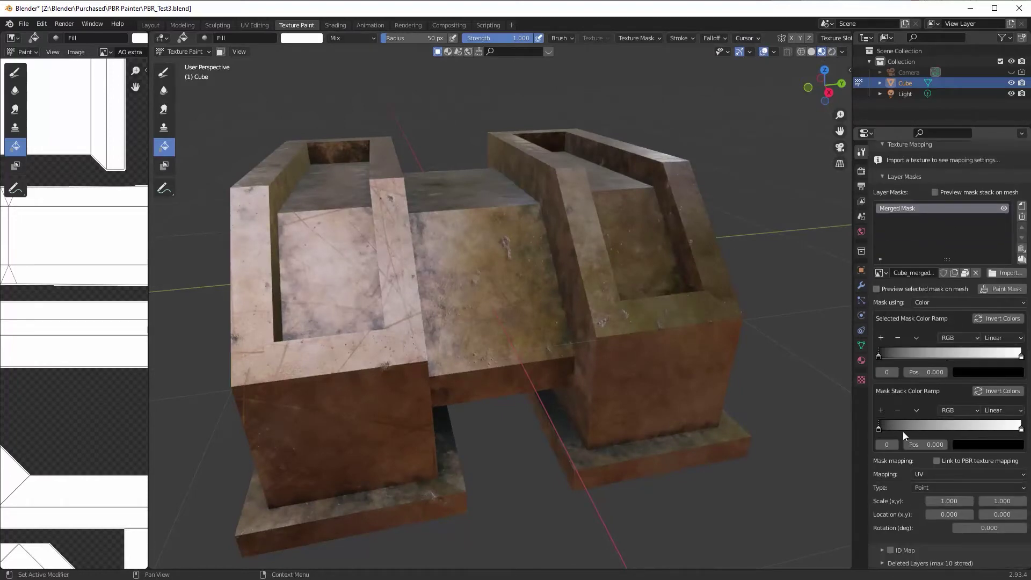
{"action": "left_click", "coordinate": [878, 289]}
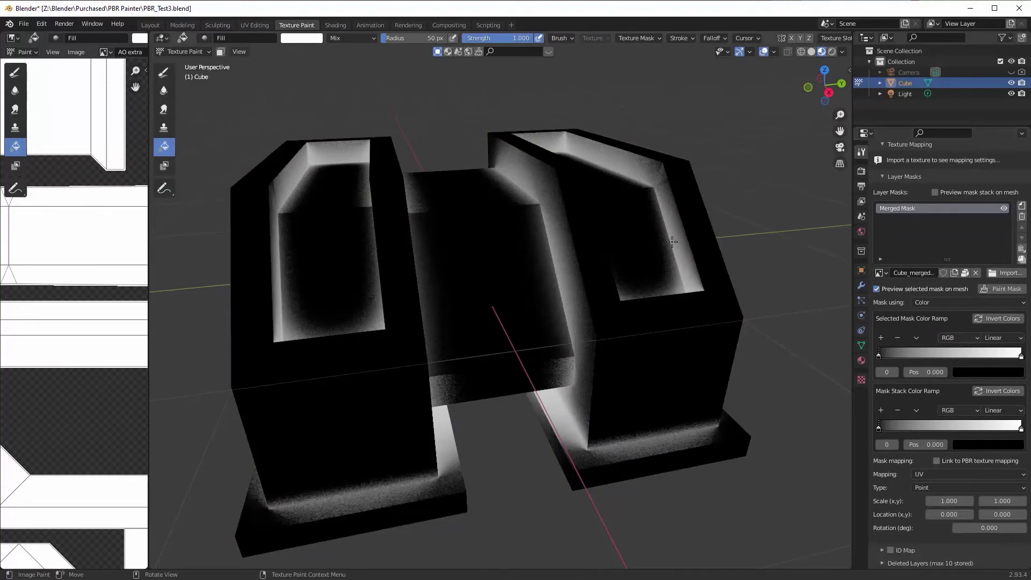
{"action": "middle_click_drag", "start_coordinate": [672, 242], "coordinate": [672, 283]}
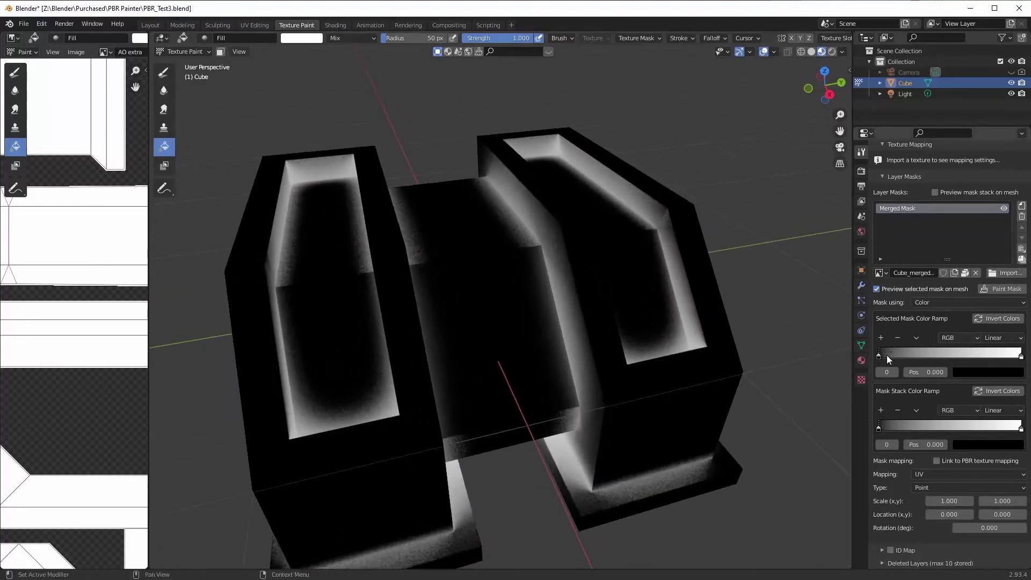
Tighten the merged mask's color ramp with the black stop at 0.173 and the white stop at 0.982, and end the mask preview
{"action": "left_click_drag", "start_coordinate": [884, 356], "coordinate": [891, 356]}
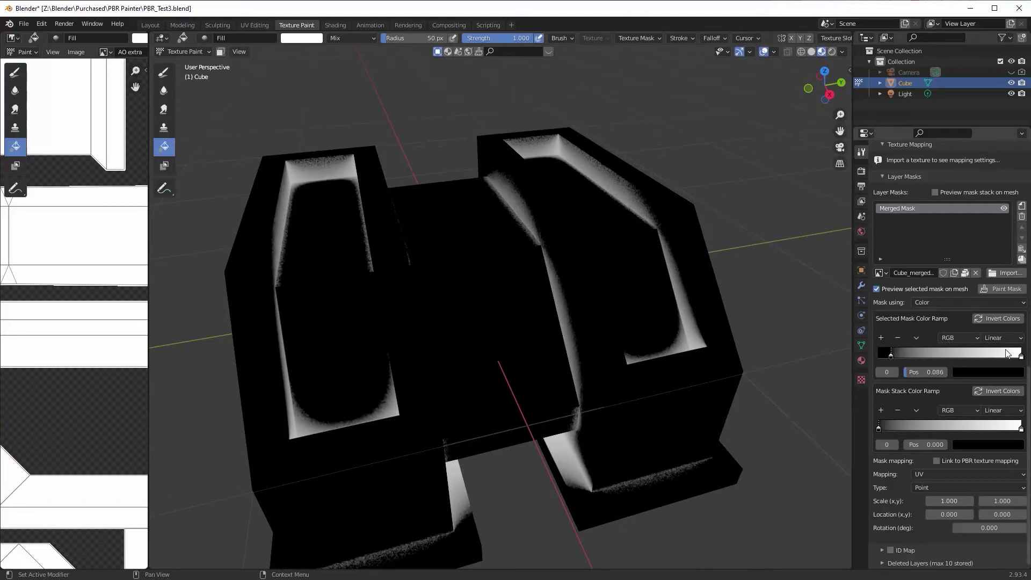
{"action": "left_click_drag", "start_coordinate": [1021, 356], "coordinate": [1018, 355]}
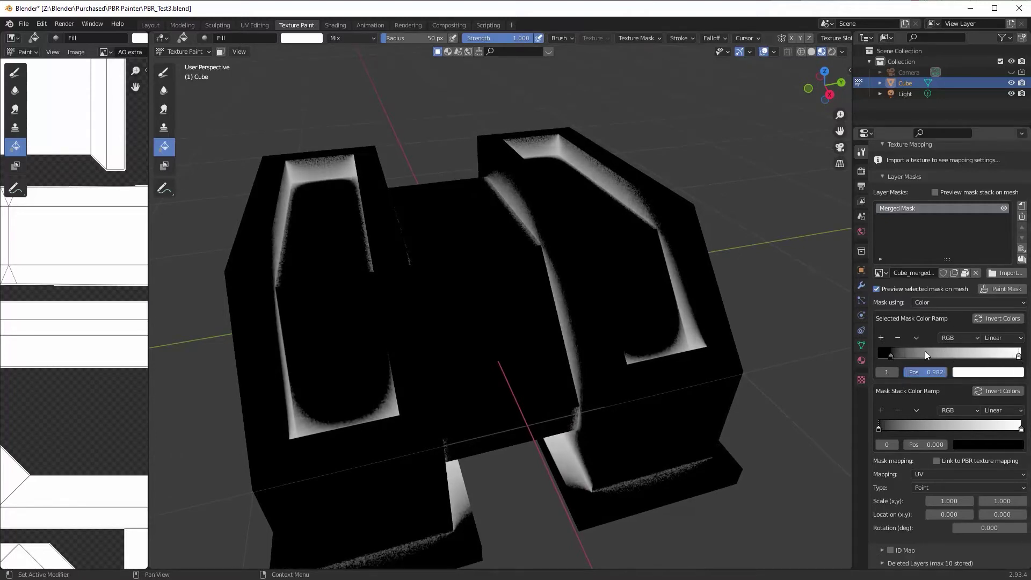
{"action": "left_click_drag", "start_coordinate": [891, 356], "coordinate": [905, 355]}
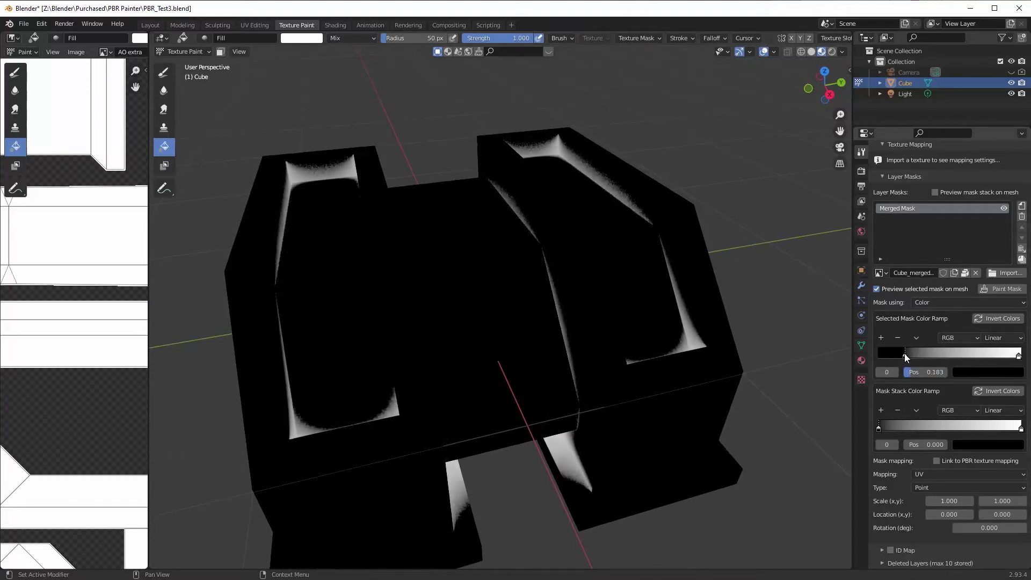
{"action": "scroll", "coordinate": [927, 307], "scroll_direction": "up", "scroll_amount": 9}
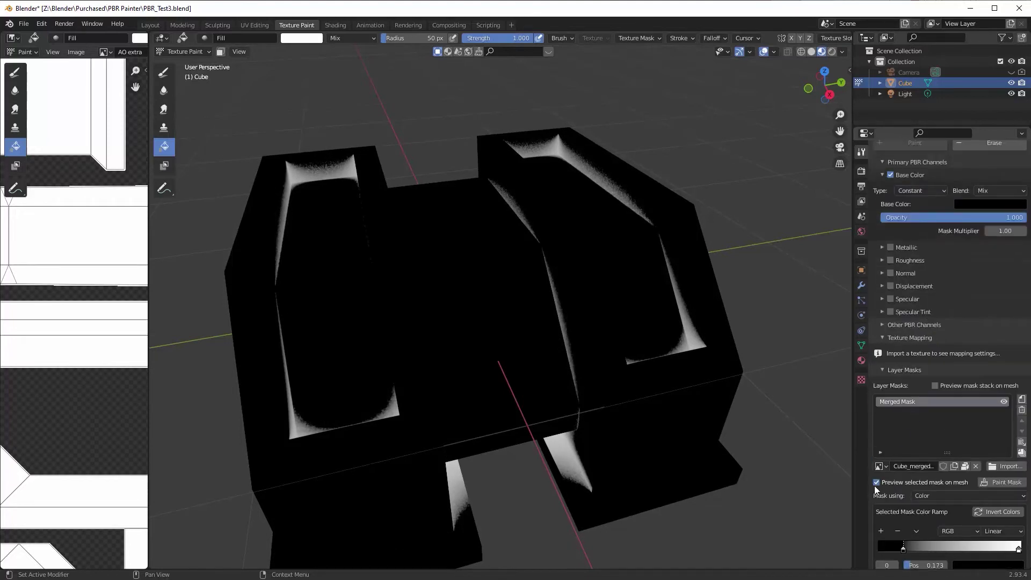
{"action": "left_click", "coordinate": [876, 483]}
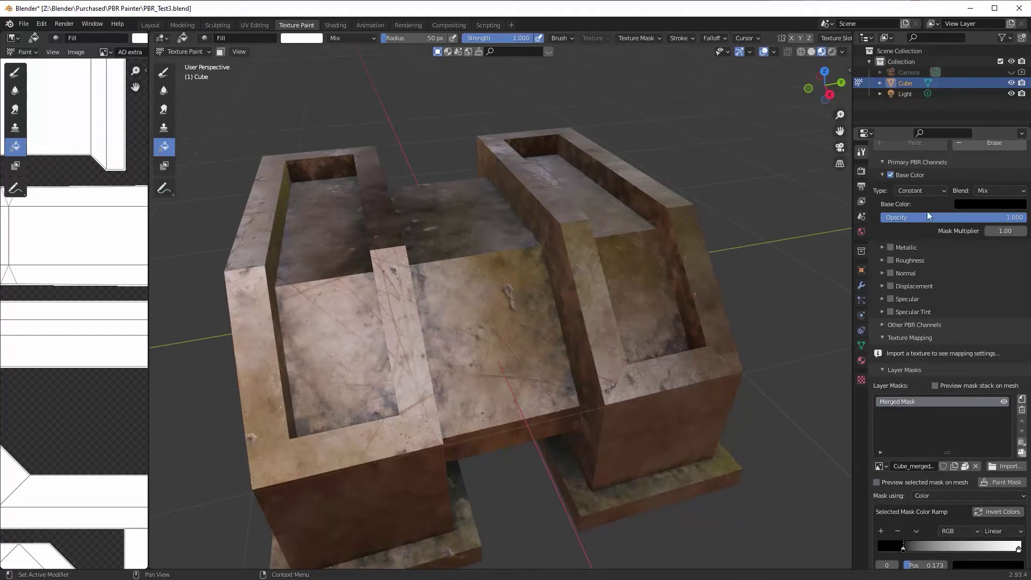
Strengthen the layer's black base color by raising its mask multiplier to 2.53
{"action": "mouse_move", "coordinate": [998, 231]}
{"action": "left_mouse_down"}
{"action": "mouse_move", "coordinate": [1020, 231]}
{"action": "mouse_move", "coordinate": [1009, 231]}
{"action": "left_mouse_up"}
{"action": "middle_click_drag", "start_coordinate": [563, 376], "coordinate": [599, 389]}
{"action": "middle_click_drag", "start_coordinate": [702, 244], "coordinate": [805, 245]}
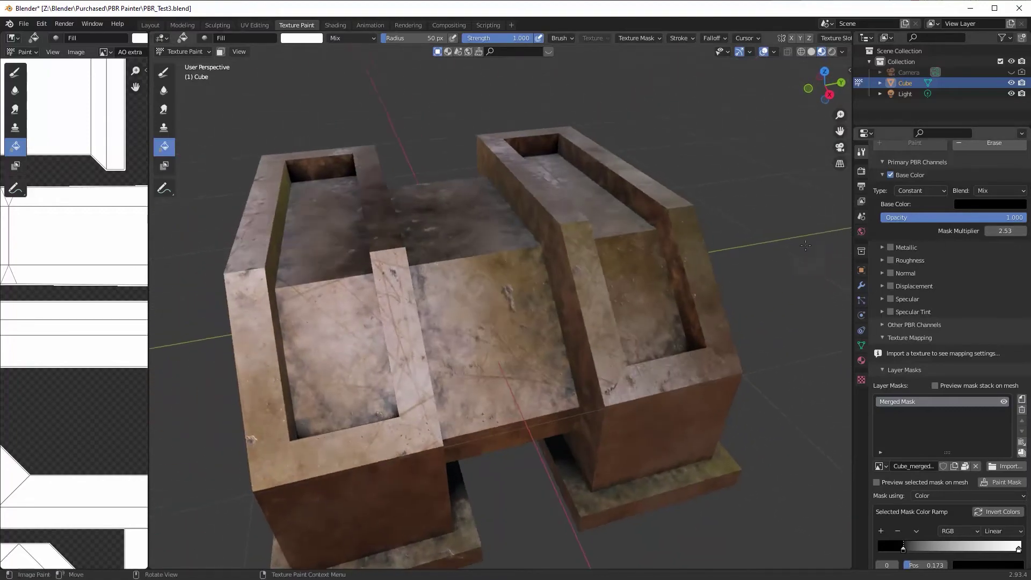
Widen the merged mask's effect by moving its color ramp's black stop slightly down and its white stop inward
{"action": "scroll", "coordinate": [946, 423], "scroll_direction": "down", "scroll_amount": 5}
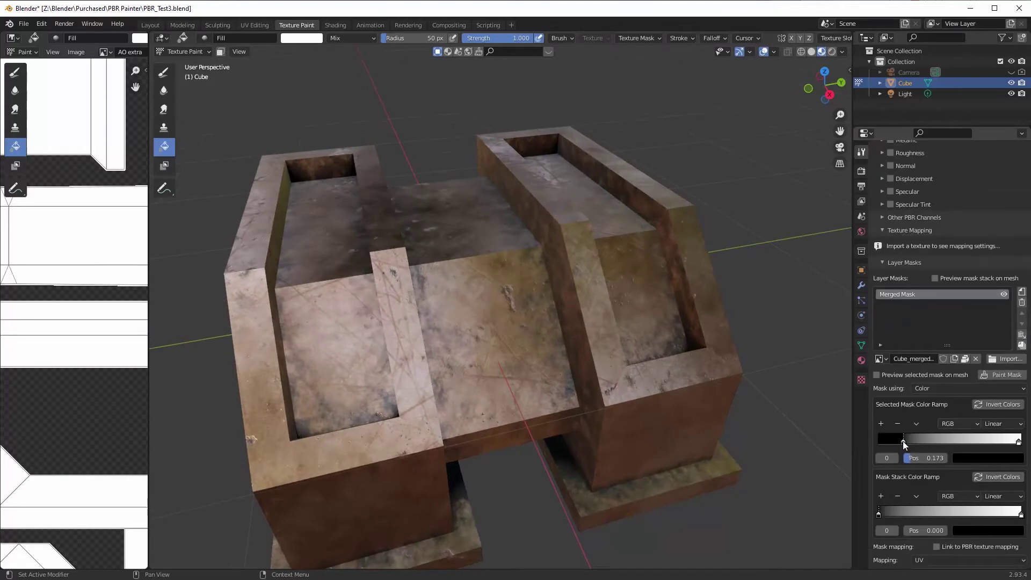
{"action": "mouse_move", "coordinate": [903, 444]}
{"action": "left_mouse_down"}
{"action": "mouse_move", "coordinate": [893, 446]}
{"action": "mouse_move", "coordinate": [911, 446]}
{"action": "mouse_move", "coordinate": [900, 448]}
{"action": "left_mouse_up"}
{"action": "left_click_drag", "start_coordinate": [1019, 442], "coordinate": [994, 441]}
{"action": "scroll", "coordinate": [964, 306], "scroll_direction": "up", "scroll_amount": 7}
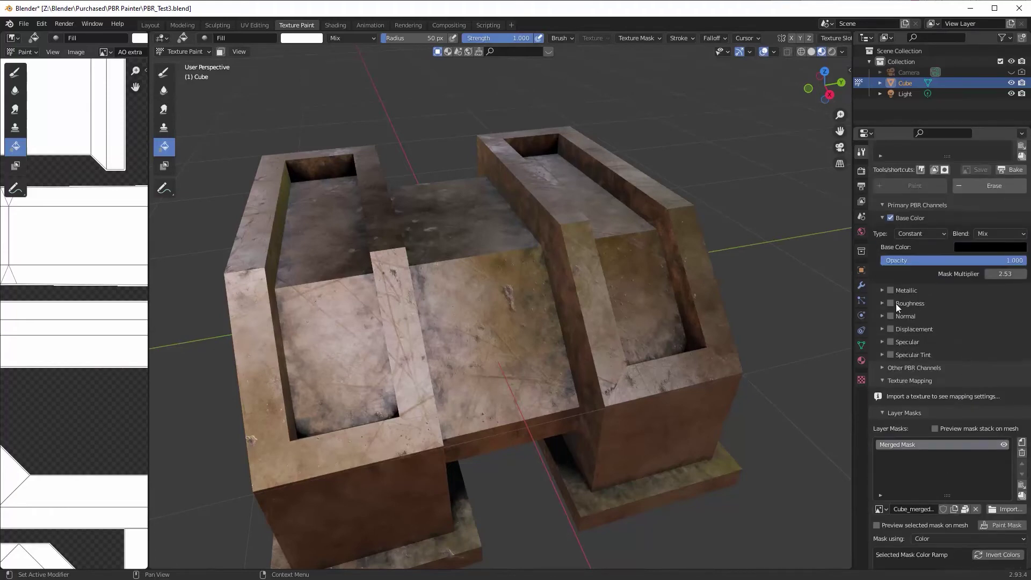
Try the Metallic channel on the AO extra layer with a constant value of 0 and switch the channel back off
{"action": "left_click", "coordinate": [891, 290]}
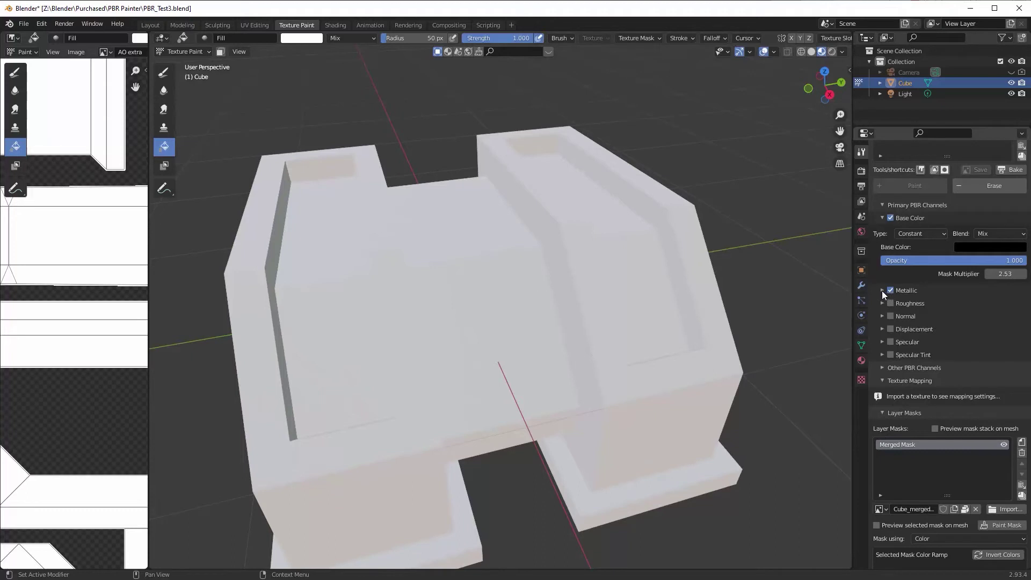
{"action": "left_click", "coordinate": [881, 291]}
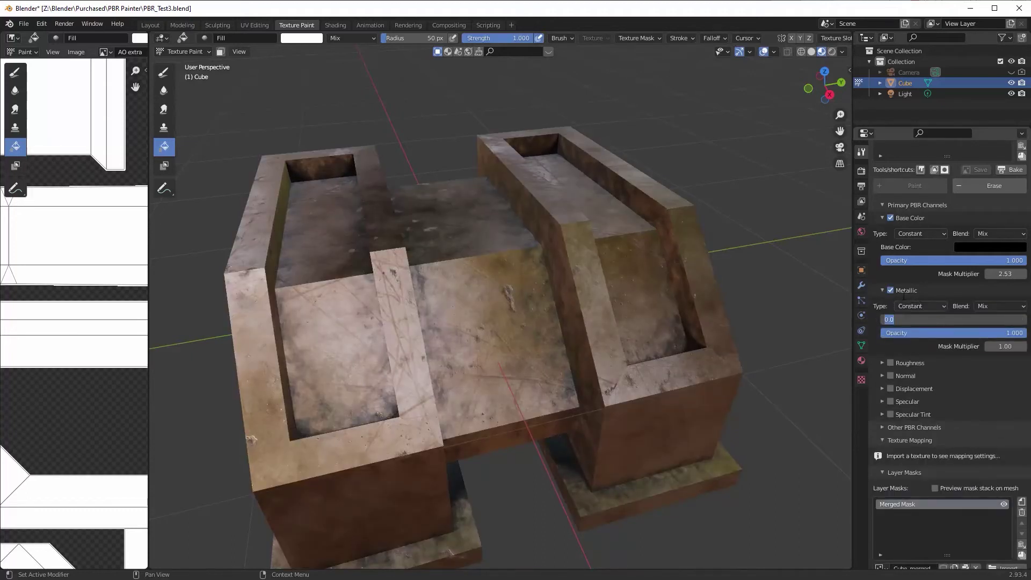
{"action": "key", "text": "Return"}
{"action": "left_click", "coordinate": [891, 290]}
{"action": "left_click", "coordinate": [891, 289]}
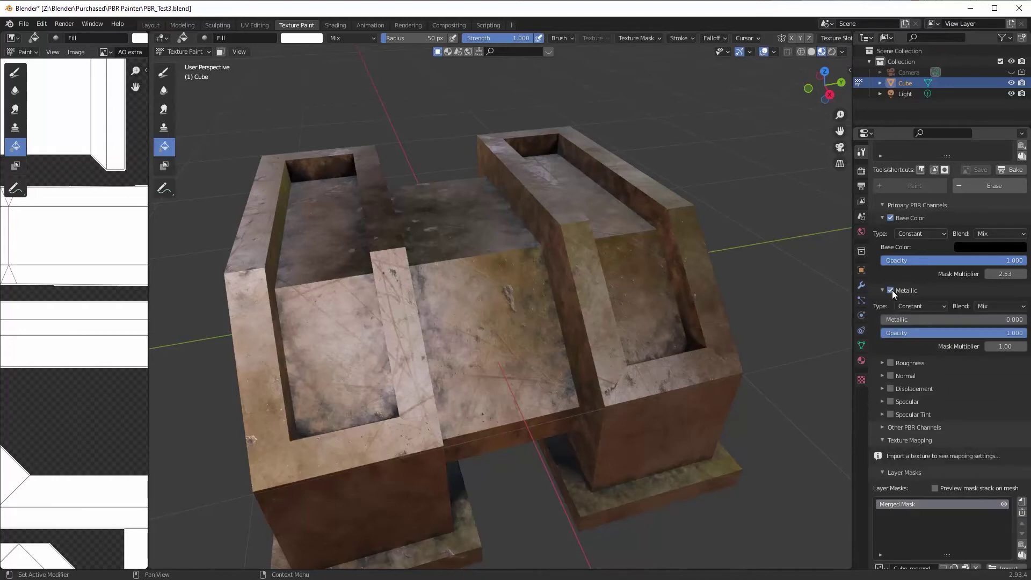
{"action": "left_click", "coordinate": [890, 290]}
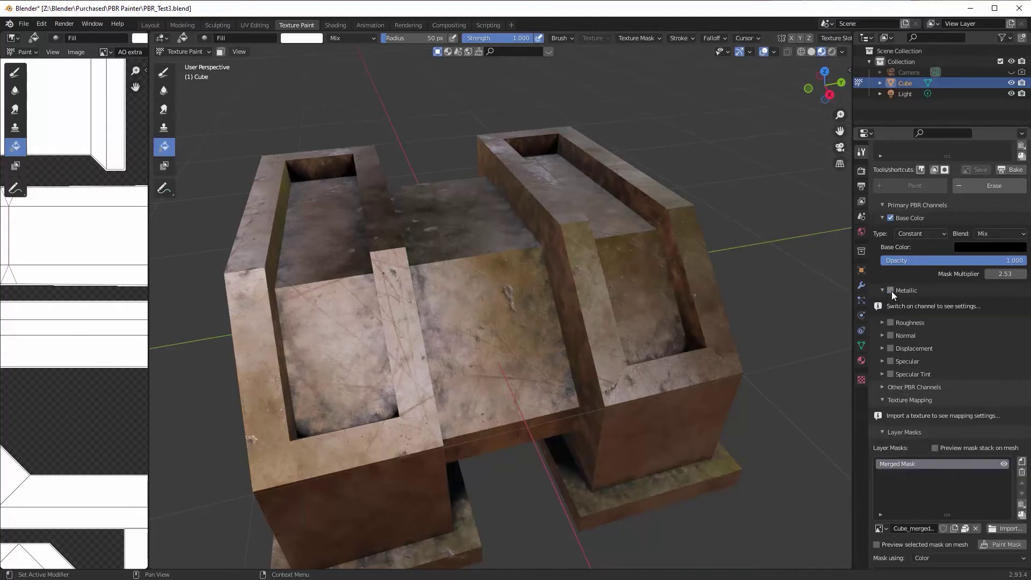
{"action": "left_click", "coordinate": [884, 291]}
Try the Roughness channel on the AO extra layer with a constant value of 0.412 and switch the channel back off
{"action": "left_click", "coordinate": [889, 303]}
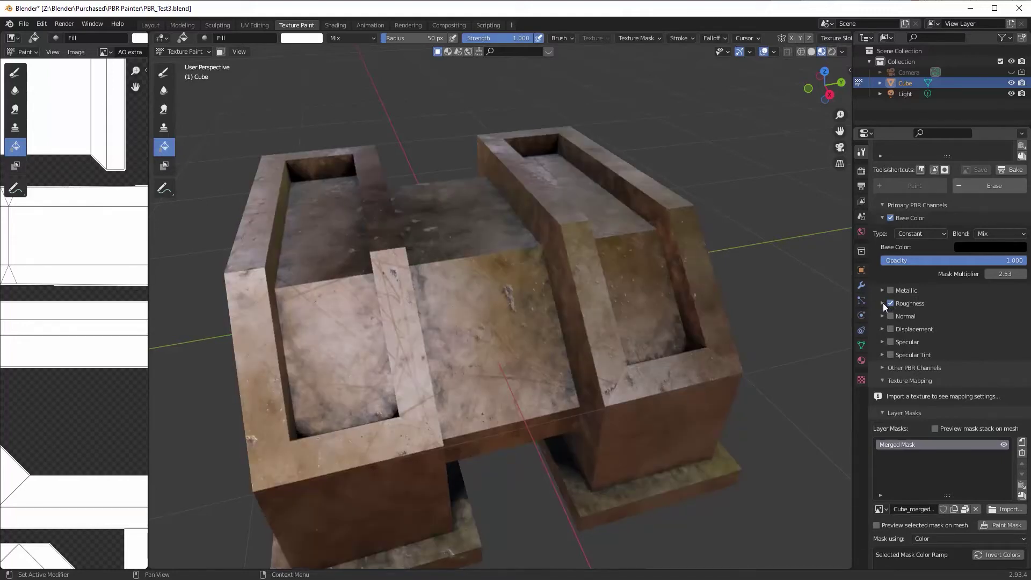
{"action": "left_click", "coordinate": [882, 304]}
{"action": "mouse_move", "coordinate": [919, 333]}
{"action": "left_mouse_down"}
{"action": "mouse_move", "coordinate": [1025, 332]}
{"action": "mouse_move", "coordinate": [882, 332]}
{"action": "mouse_move", "coordinate": [940, 332]}
{"action": "left_mouse_up"}
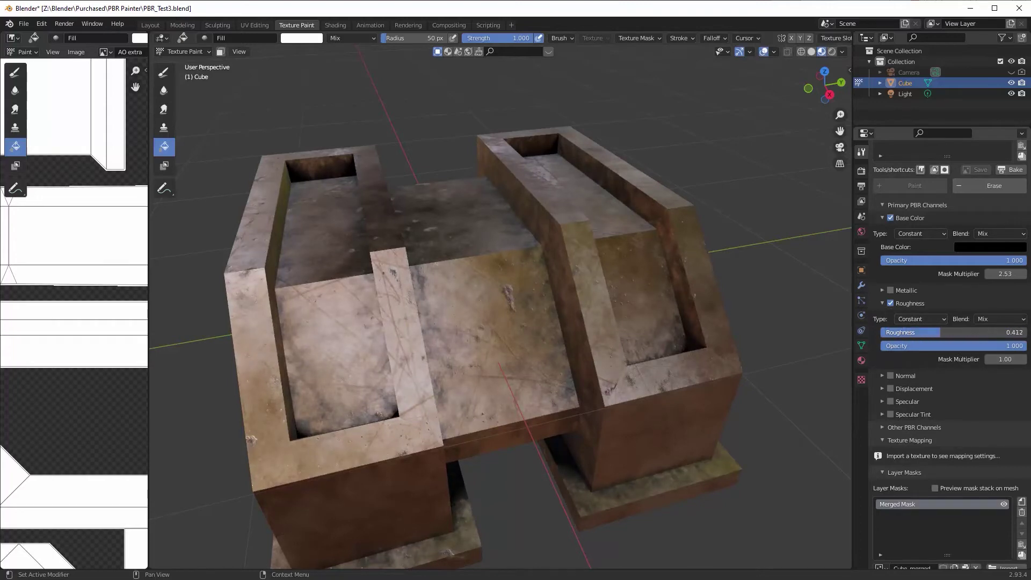
{"action": "left_click", "coordinate": [890, 304]}
{"action": "left_click", "coordinate": [883, 303]}
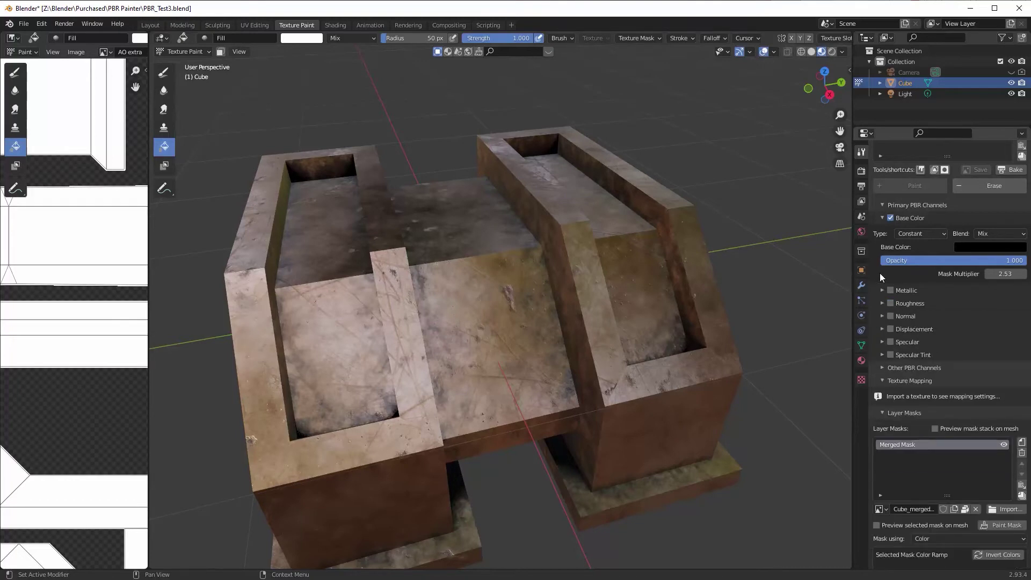
Check the darkened crevices around the mesh and add a 2048 × 2048 multichannel layer named Edge wear
{"action": "middle_click_drag", "start_coordinate": [700, 260], "coordinate": [597, 277]}
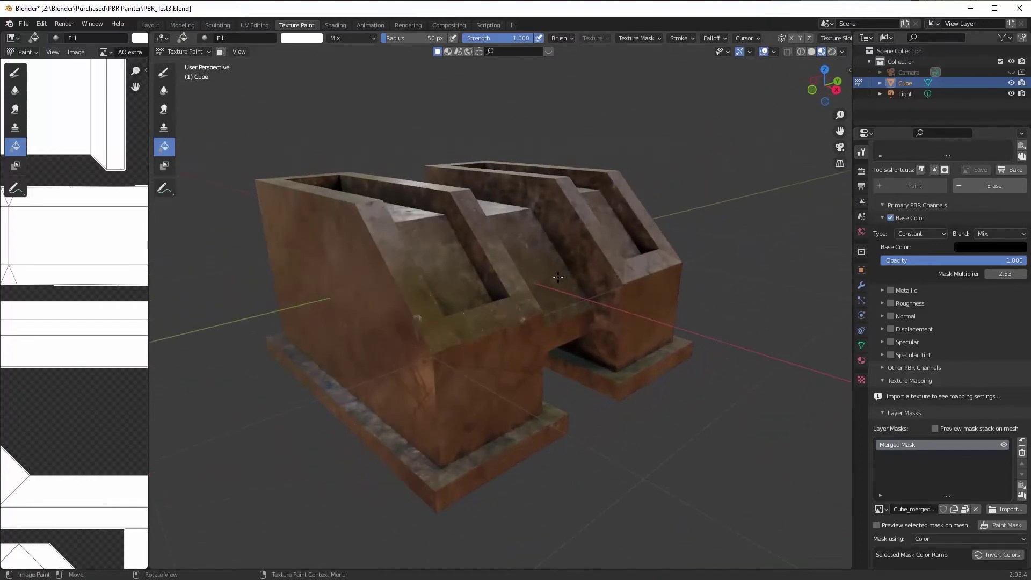
{"action": "middle_click_drag", "start_coordinate": [339, 194], "coordinate": [397, 226]}
{"action": "mouse_move", "coordinate": [401, 223]}
{"action": "middle_mouse_down"}
{"action": "mouse_move", "coordinate": [449, 226]}
{"action": "mouse_move", "coordinate": [414, 230]}
{"action": "mouse_move", "coordinate": [446, 236]}
{"action": "middle_mouse_up"}
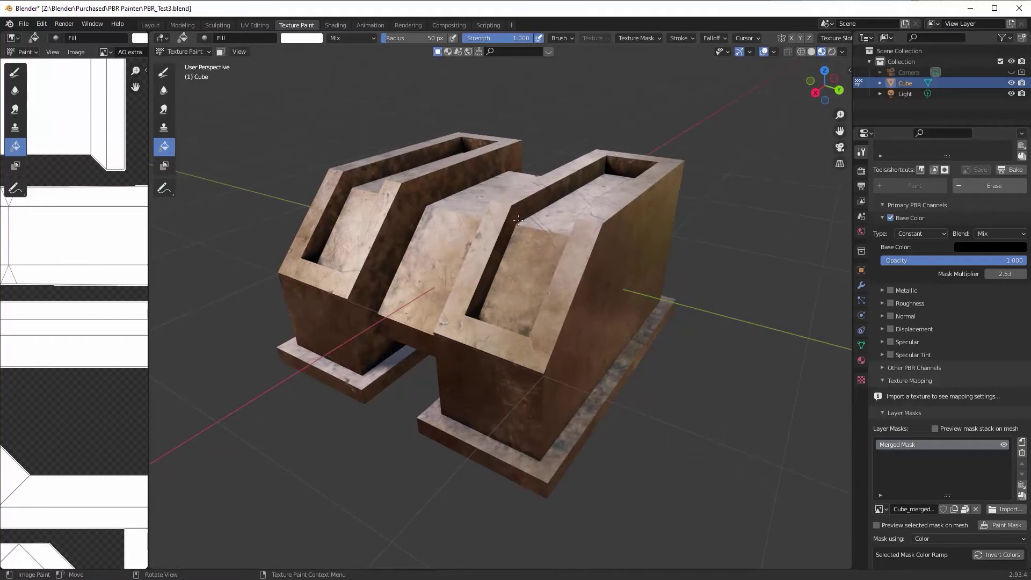
{"action": "mouse_move", "coordinate": [532, 215]}
{"action": "middle_mouse_down"}
{"action": "mouse_move", "coordinate": [691, 277]}
{"action": "mouse_move", "coordinate": [592, 286]}
{"action": "mouse_move", "coordinate": [577, 258]}
{"action": "mouse_move", "coordinate": [584, 250]}
{"action": "middle_mouse_up"}
{"action": "scroll", "coordinate": [958, 301], "scroll_direction": "up", "scroll_amount": 8}
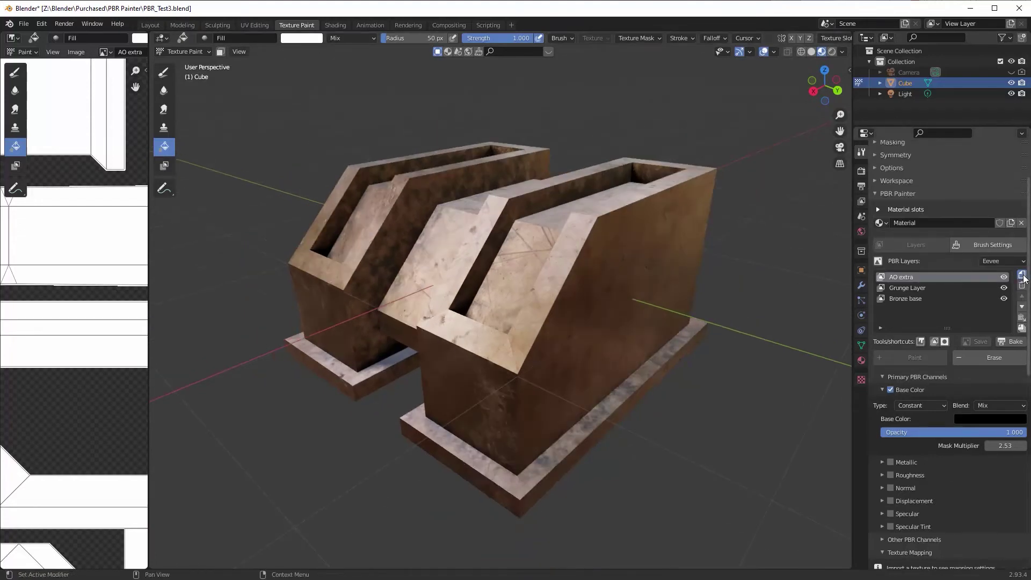
{"action": "left_click", "coordinate": [1021, 274]}
{"action": "left_click", "coordinate": [940, 293]}
{"action": "type", "text": "Edge wear"}
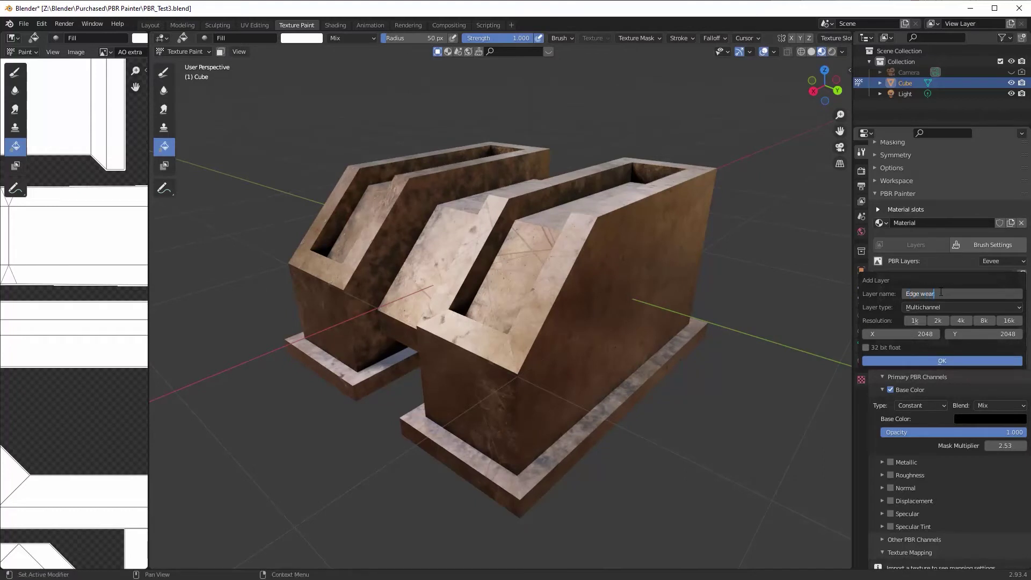
{"action": "left_click", "coordinate": [944, 361]}
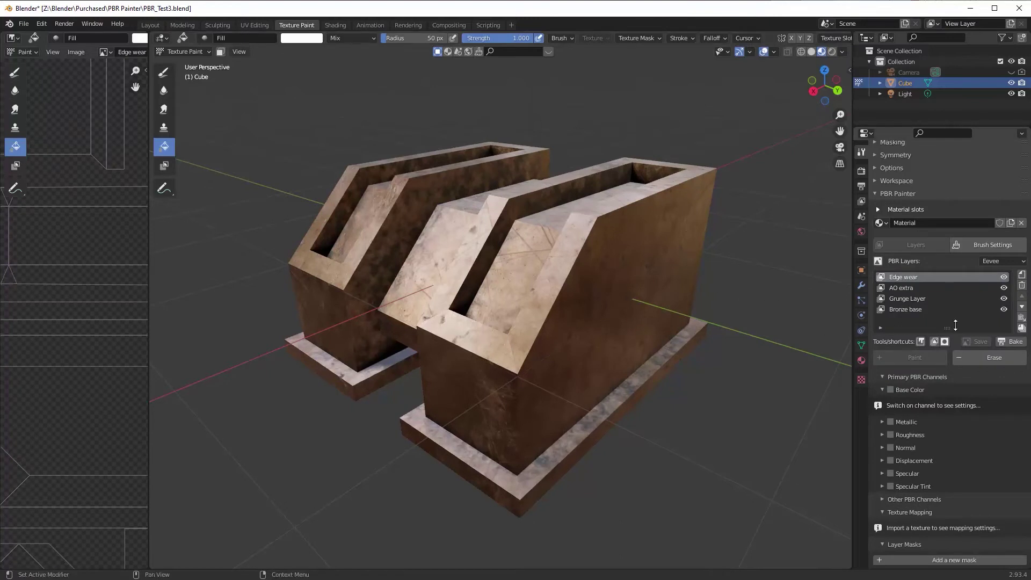
Enable the Edge wear layer's Base Color channel and set its type to Constant
{"action": "left_click", "coordinate": [890, 390]}
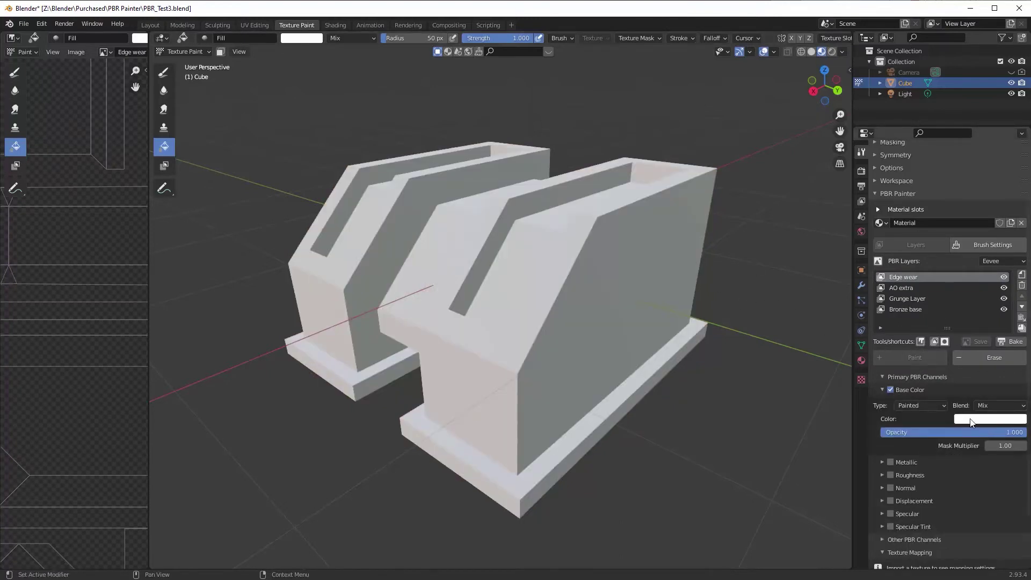
{"action": "left_click", "coordinate": [923, 404]}
{"action": "left_click", "coordinate": [918, 427]}
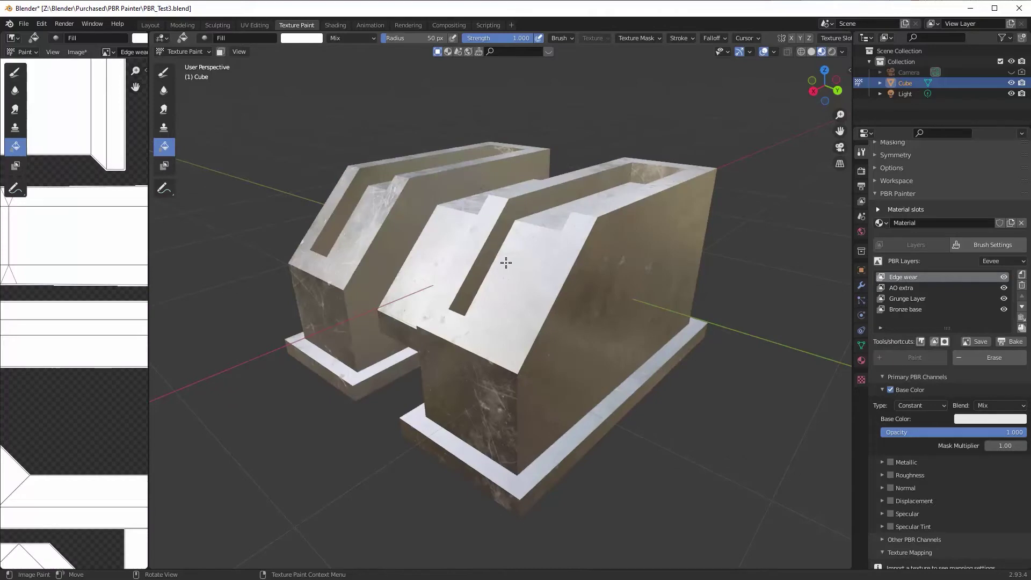
{"action": "middle_click_drag", "start_coordinate": [505, 262], "coordinate": [476, 253]}
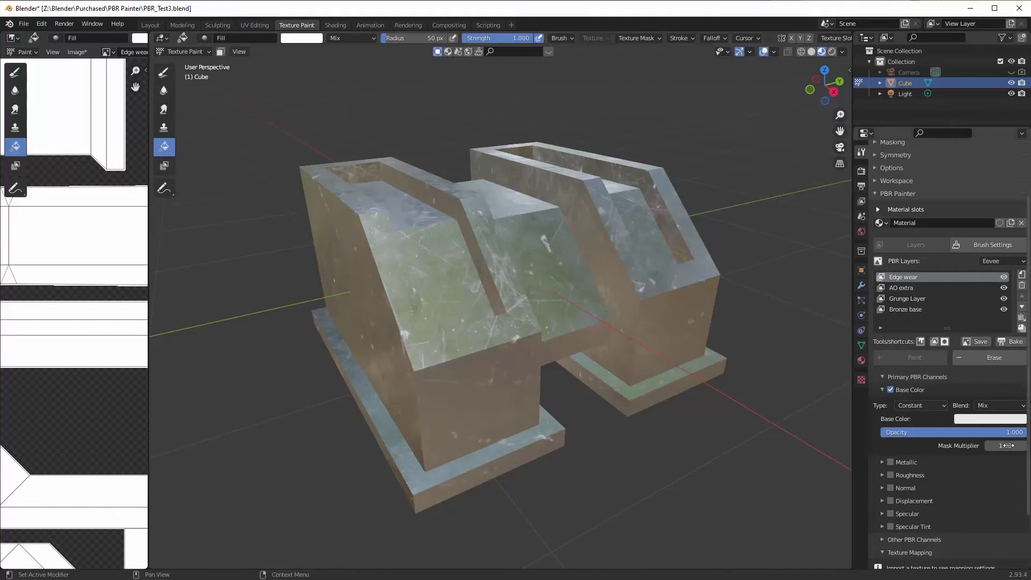
Try a mask multiplier of 1.42 on the Edge wear base color and reset it to 1.0
{"action": "mouse_move", "coordinate": [1003, 446]}
{"action": "left_mouse_down"}
{"action": "mouse_move", "coordinate": [1022, 445]}
{"action": "mouse_move", "coordinate": [999, 445]}
{"action": "left_mouse_up"}
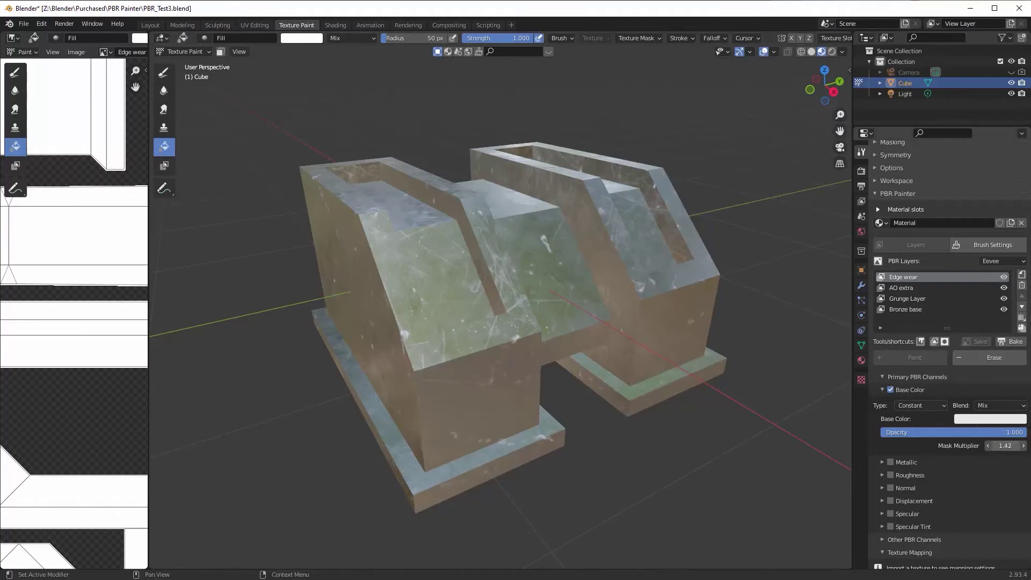
{"action": "left_click", "coordinate": [1019, 449]}
{"action": "type", "text": "1.0"}
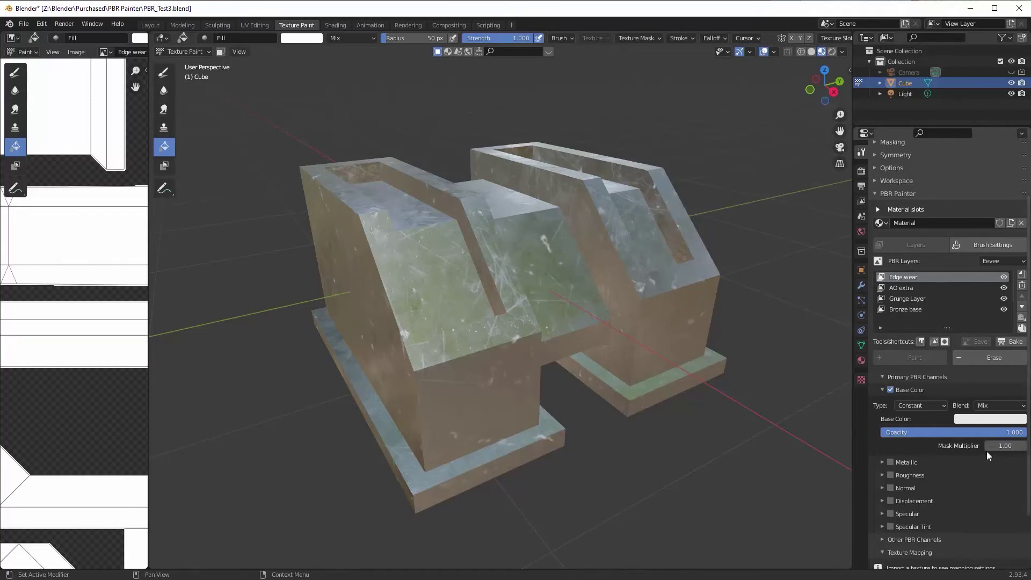
Add a Geometric mask to the Edge wear layer
{"action": "scroll", "coordinate": [987, 454], "scroll_direction": "down", "scroll_amount": 3}
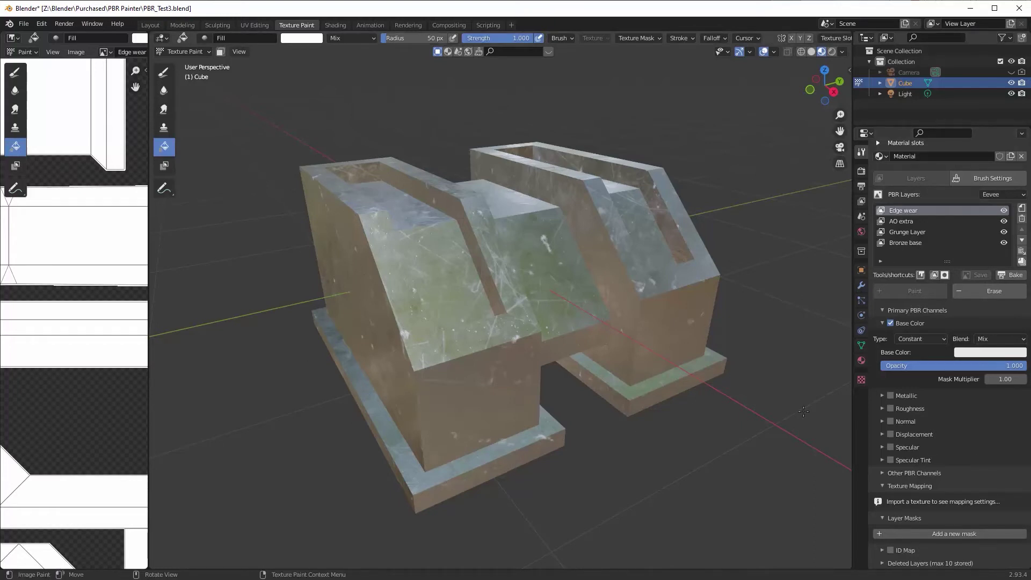
{"action": "left_click", "coordinate": [966, 537]}
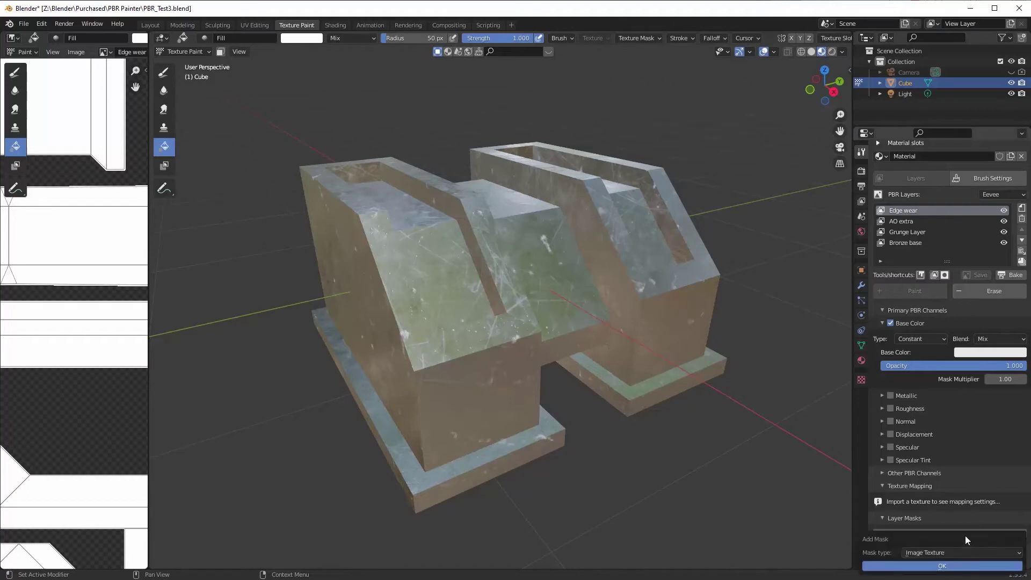
{"action": "left_click", "coordinate": [948, 552]}
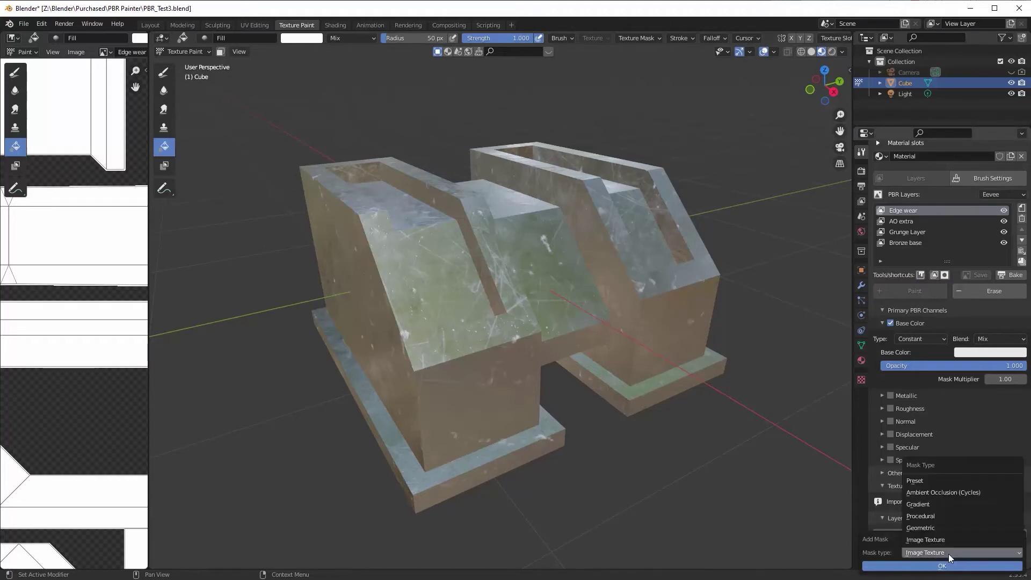
{"action": "left_click", "coordinate": [946, 526]}
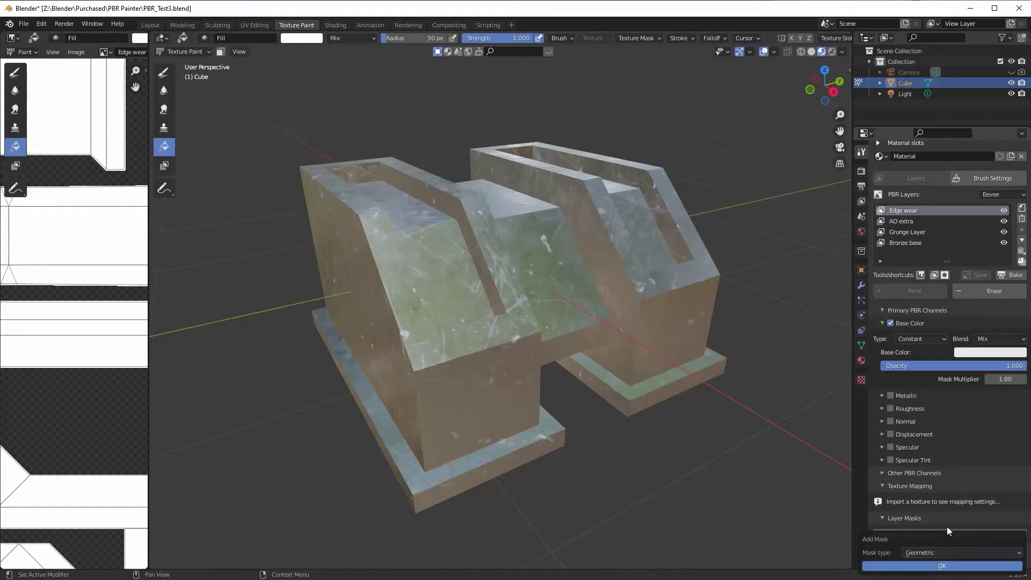
{"action": "left_click", "coordinate": [968, 566]}
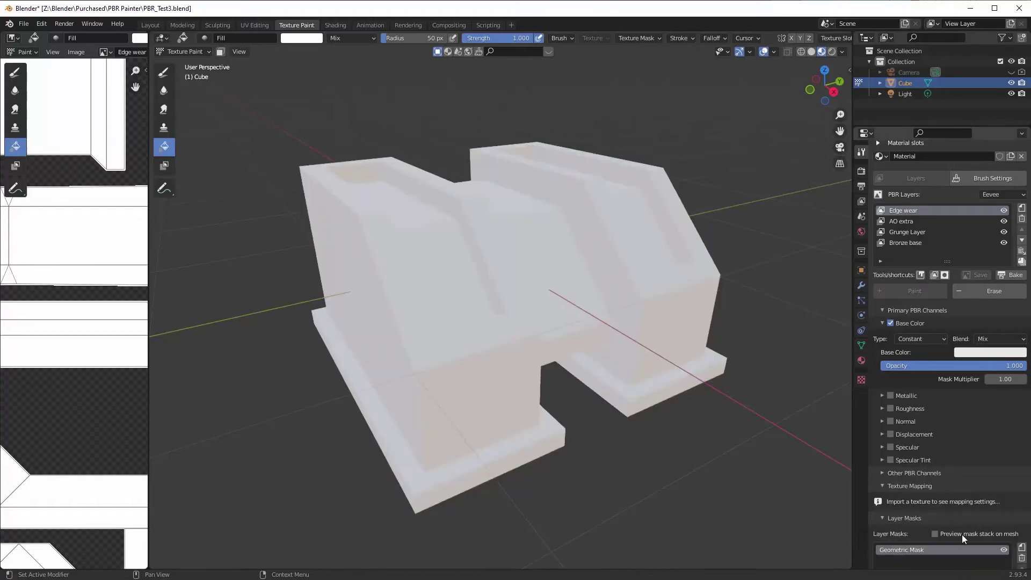
Preview the geometric mask on the mesh in rendered shading with the render engine set to Cycles
{"action": "scroll", "coordinate": [961, 534], "scroll_direction": "down", "scroll_amount": 6}
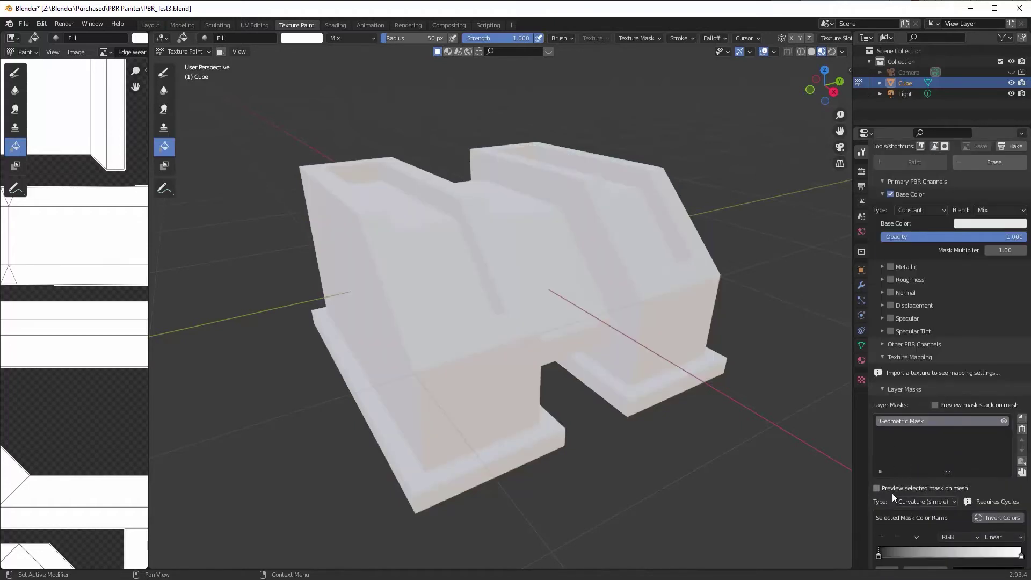
{"action": "left_click", "coordinate": [876, 488]}
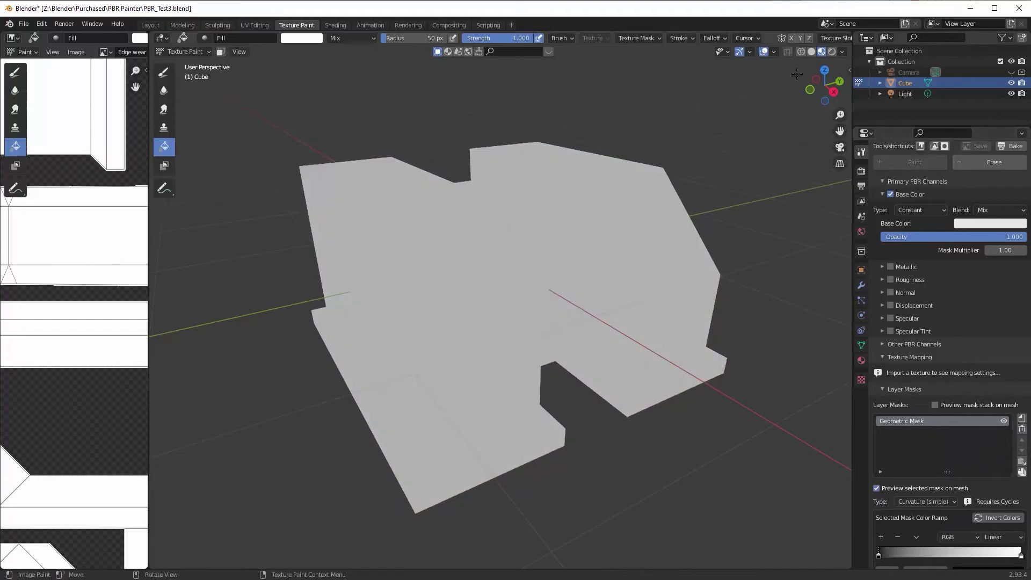
{"action": "left_click", "coordinate": [832, 51]}
{"action": "left_click", "coordinate": [861, 171]}
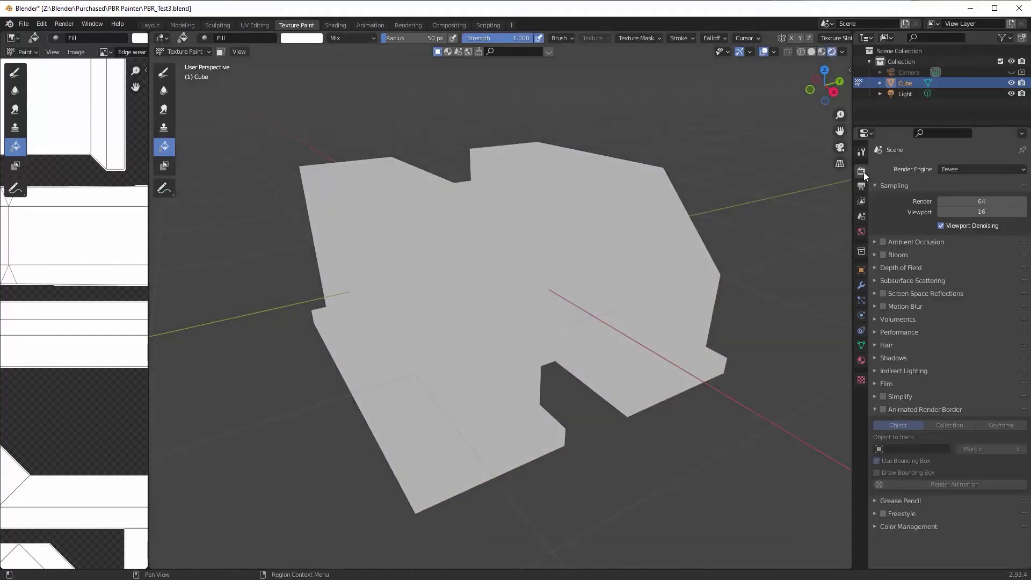
{"action": "left_click", "coordinate": [961, 172]}
{"action": "left_click", "coordinate": [961, 207]}
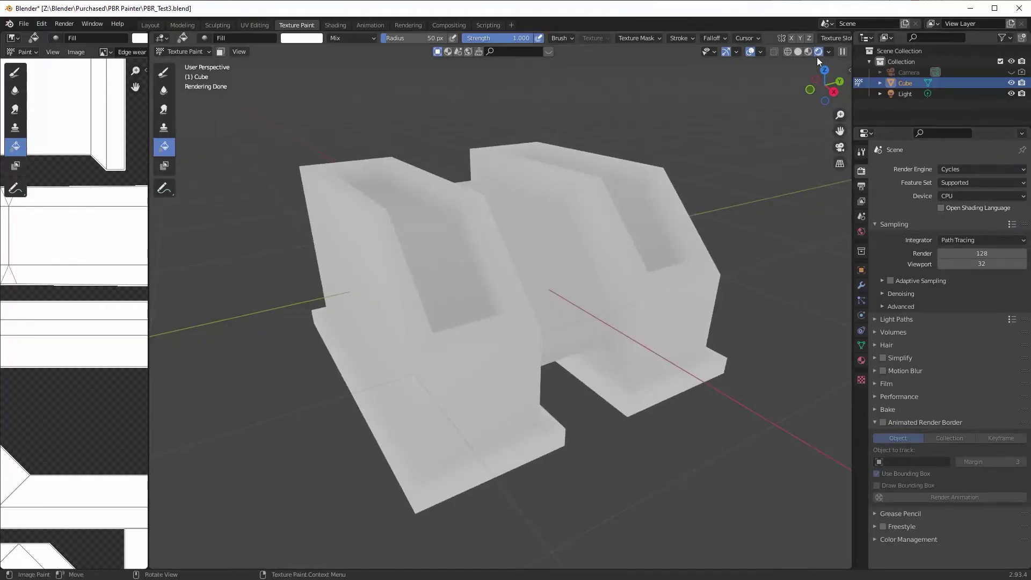
{"action": "mouse_move", "coordinate": [731, 193]}
{"action": "middle_mouse_down"}
{"action": "mouse_move", "coordinate": [630, 207]}
{"action": "mouse_move", "coordinate": [698, 199]}
{"action": "middle_mouse_up"}
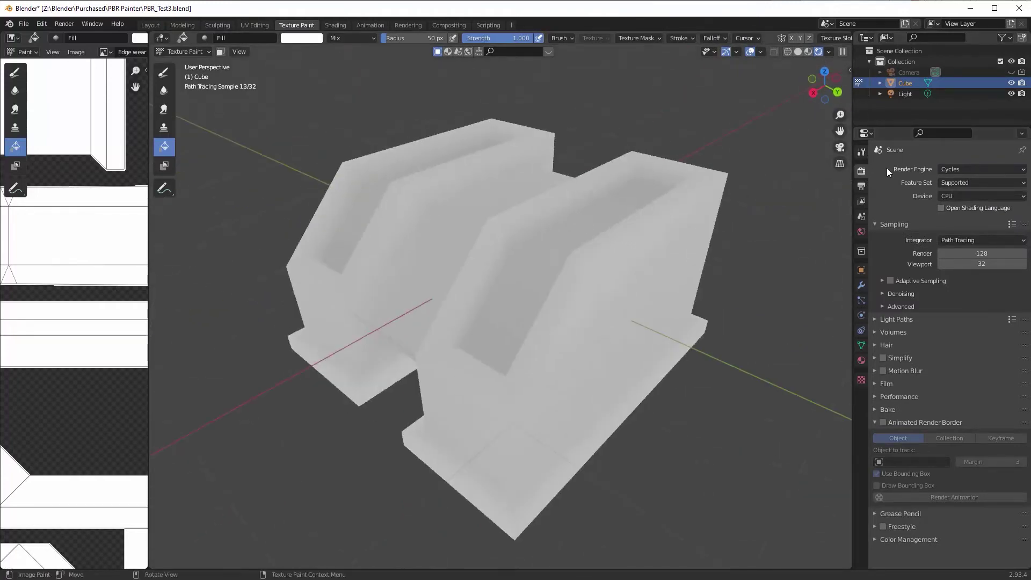
Change the geometric mask's type to Curvature (with bevel) and inspect the edge outlines around the mesh
{"action": "left_click", "coordinate": [862, 152]}
{"action": "scroll", "coordinate": [945, 385], "scroll_direction": "down", "scroll_amount": 10}
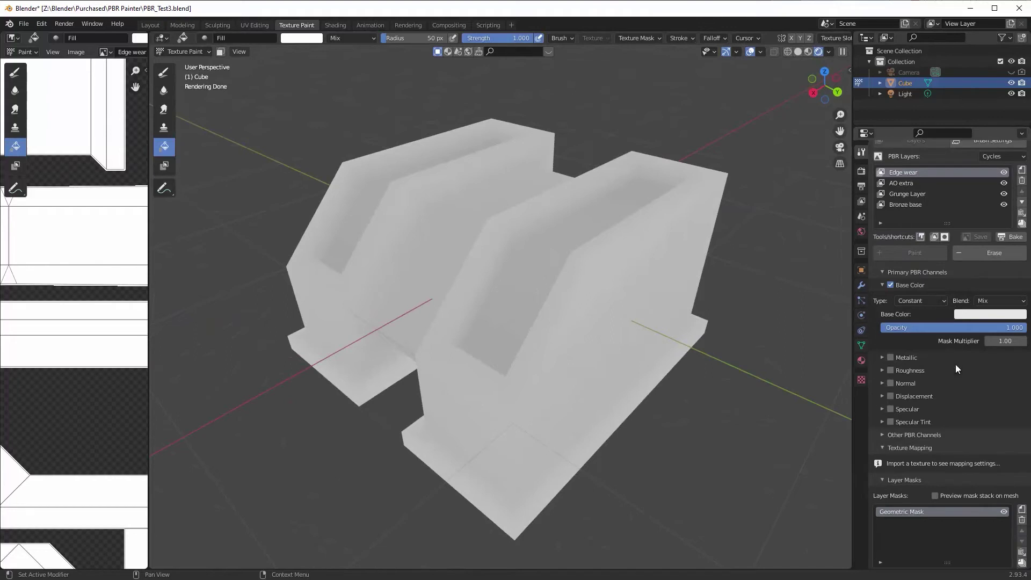
{"action": "scroll", "coordinate": [954, 365], "scroll_direction": "down", "scroll_amount": 3}
{"action": "middle_click_drag", "start_coordinate": [660, 301], "coordinate": [654, 294]}
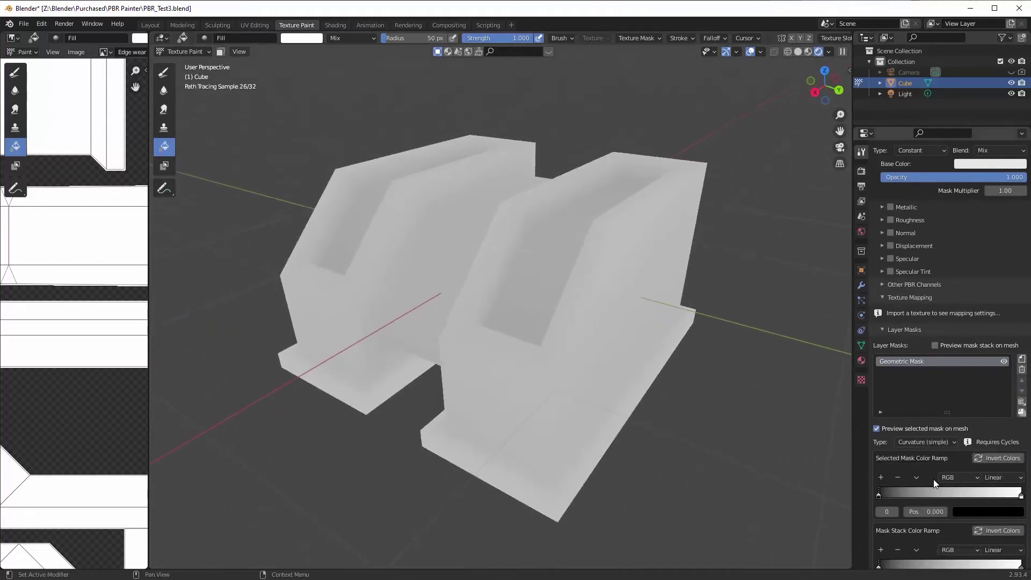
{"action": "left_click", "coordinate": [927, 441]}
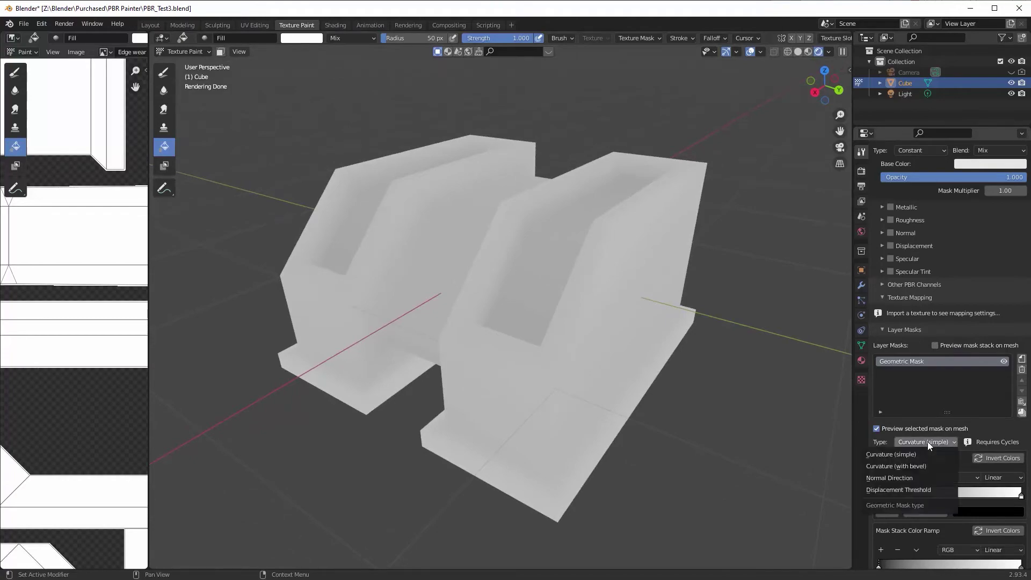
{"action": "left_click", "coordinate": [917, 465]}
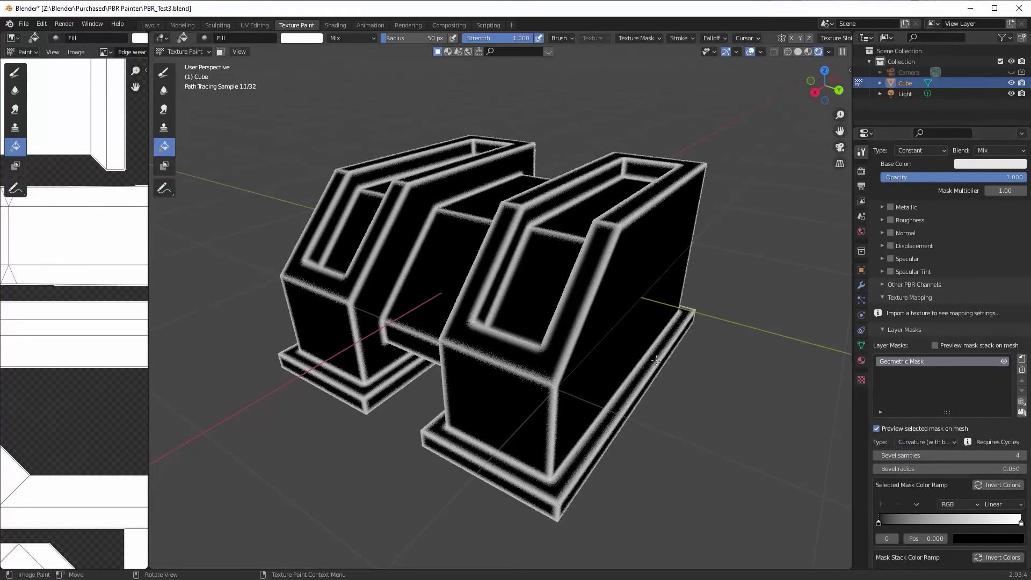
{"action": "middle_click_drag", "start_coordinate": [654, 361], "coordinate": [658, 358]}
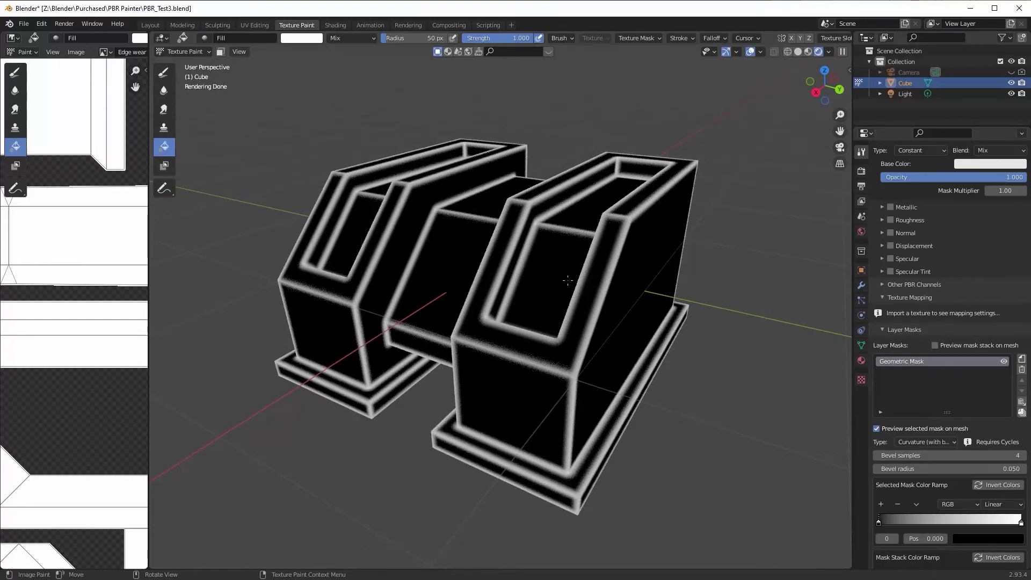
{"action": "middle_click_drag", "start_coordinate": [546, 227], "coordinate": [643, 211]}
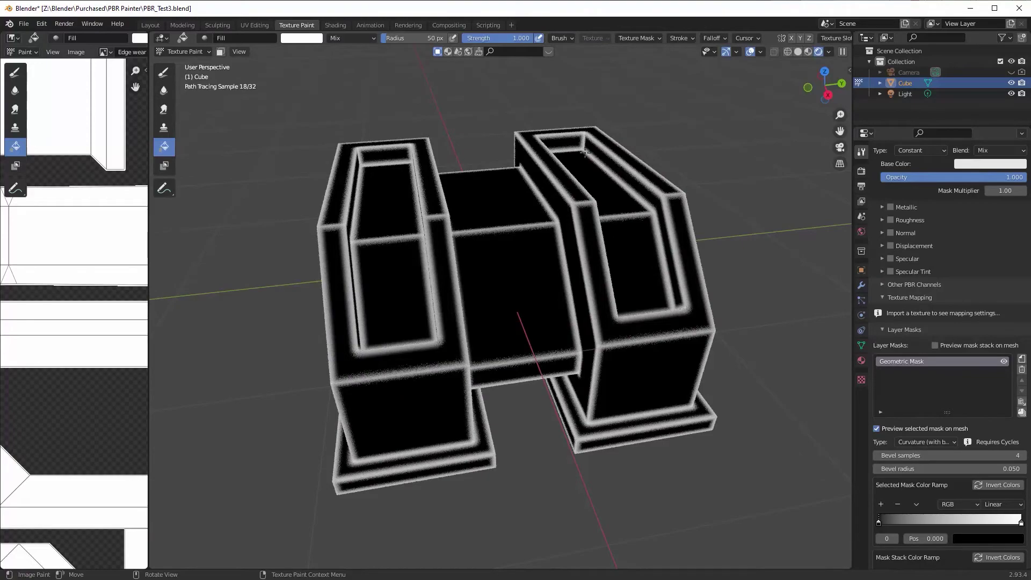
{"action": "mouse_move", "coordinate": [656, 250]}
{"action": "middle_mouse_down"}
{"action": "mouse_move", "coordinate": [561, 467]}
{"action": "mouse_move", "coordinate": [573, 434]}
{"action": "middle_mouse_up"}
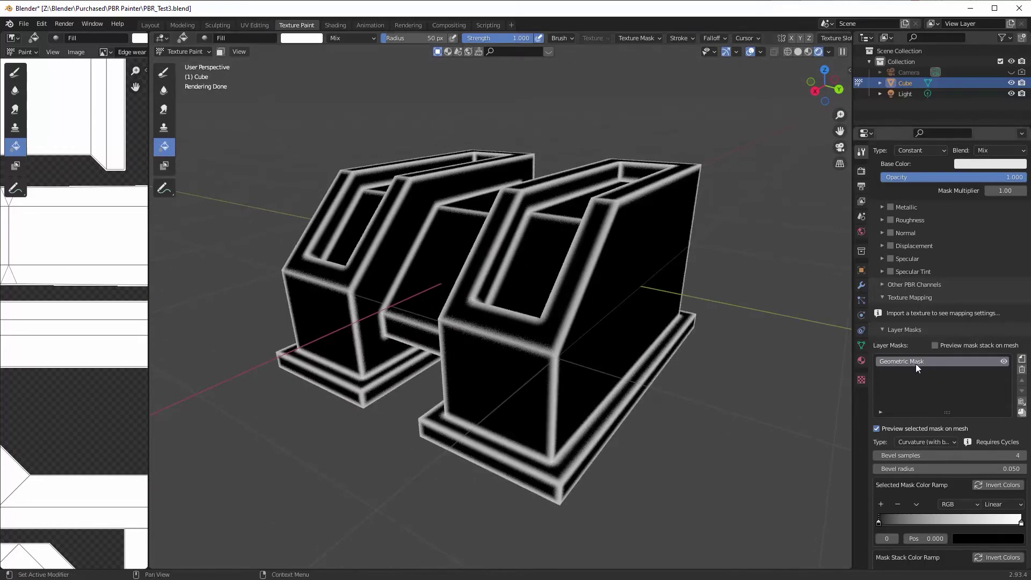
Add an Ambient Occlusion (Cycles) mask above the geometric mask and preview it on the mesh
{"action": "left_click", "coordinate": [1022, 360]}
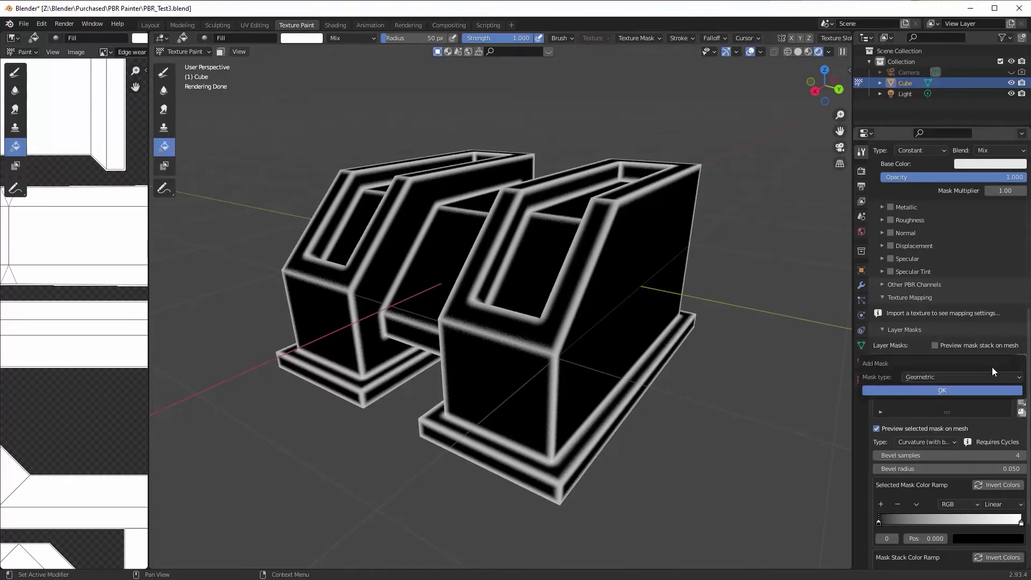
{"action": "left_click", "coordinate": [949, 379]}
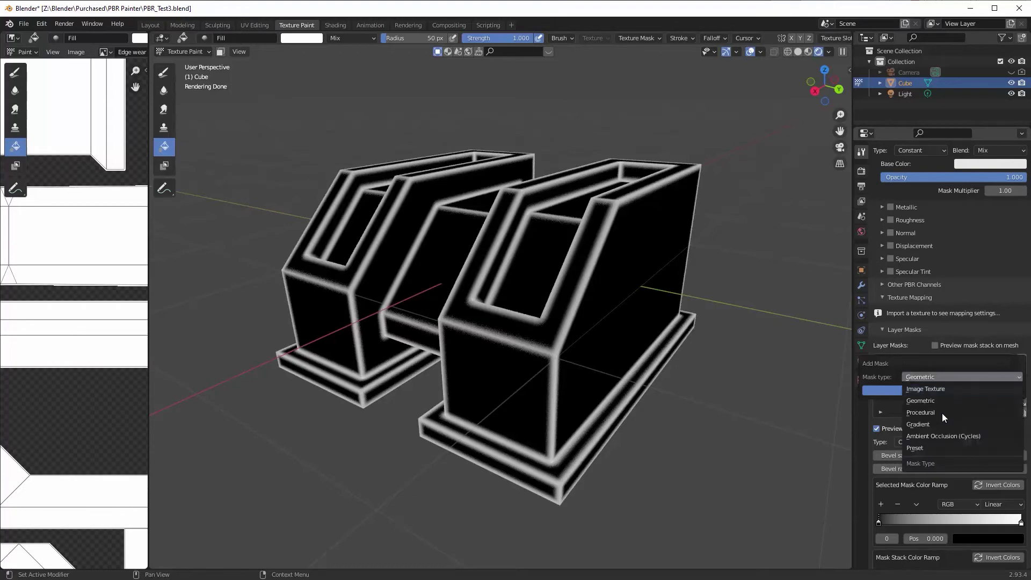
{"action": "left_click", "coordinate": [941, 433]}
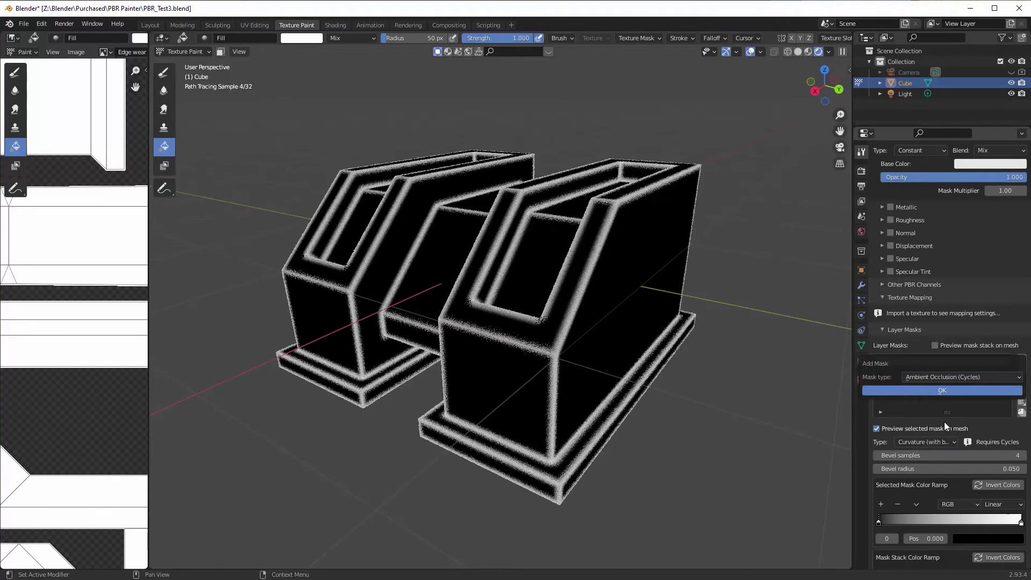
{"action": "left_click", "coordinate": [944, 390]}
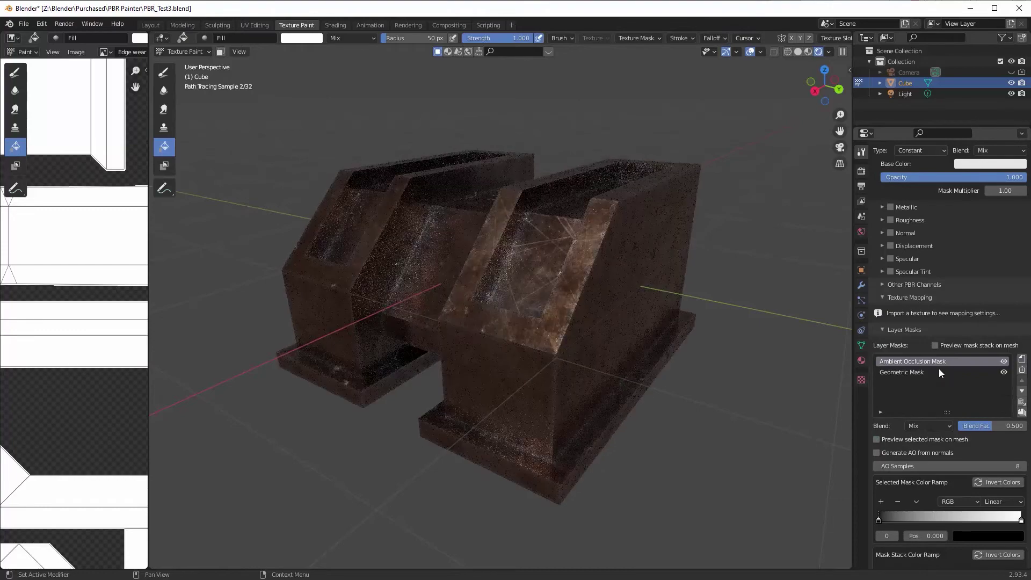
{"action": "left_click", "coordinate": [878, 439]}
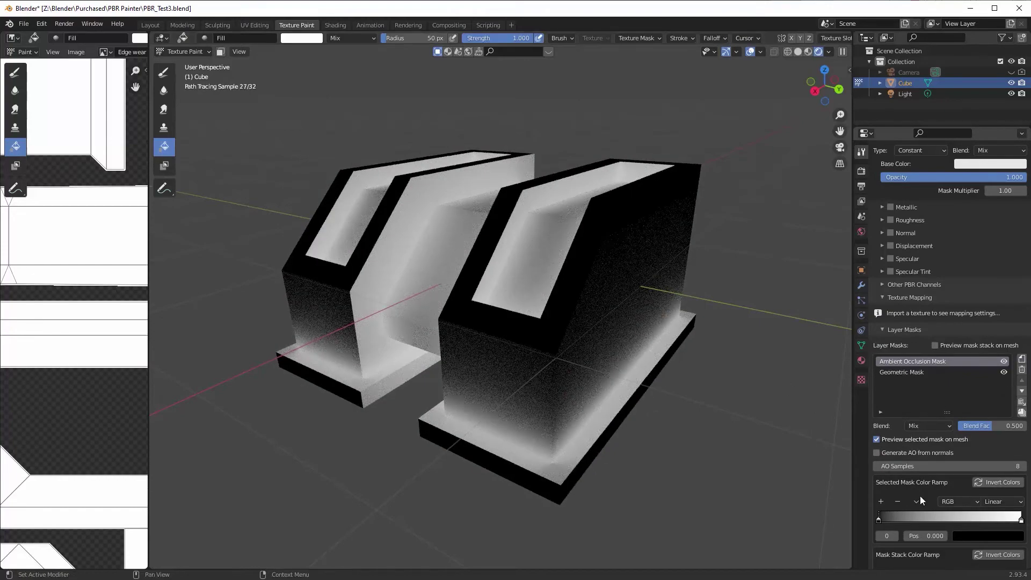
Invert the ambient occlusion mask's color ramp and place its white stop at 0.000 and black stop at 0.568
{"action": "left_click", "coordinate": [878, 519]}
{"action": "left_click_drag", "start_coordinate": [885, 520], "coordinate": [900, 520]}
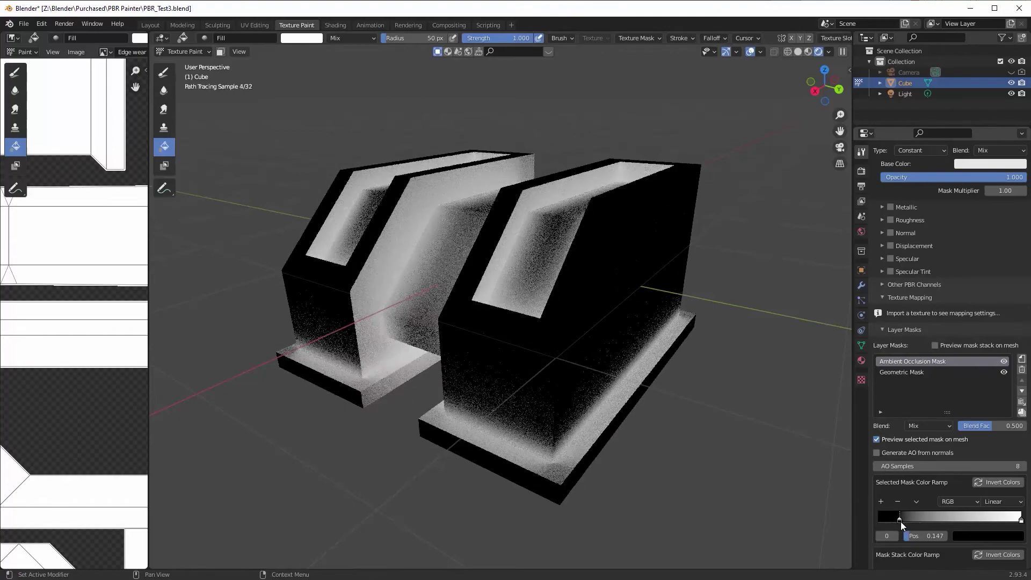
{"action": "left_click_drag", "start_coordinate": [1020, 520], "coordinate": [993, 520]}
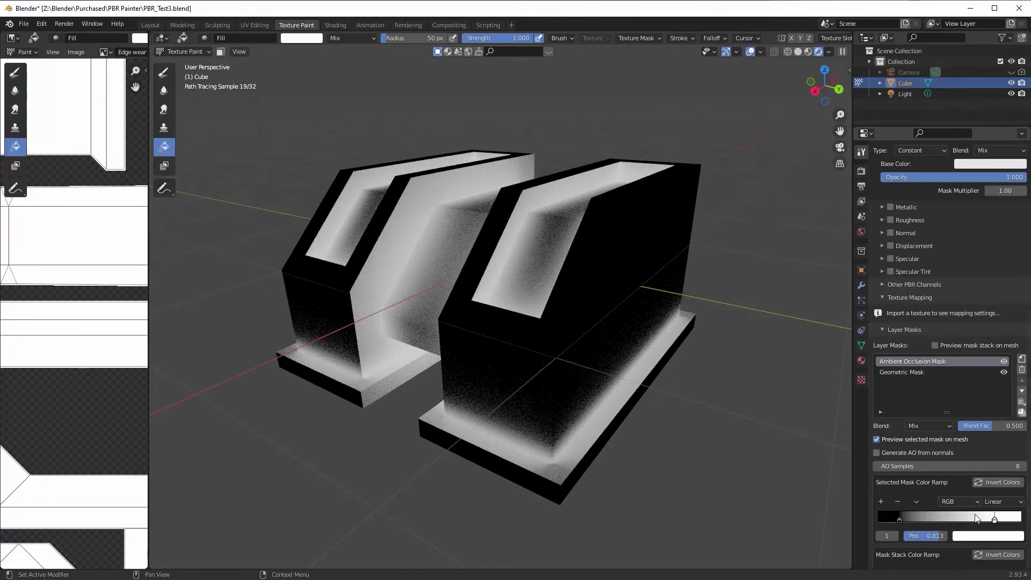
{"action": "left_click", "coordinate": [995, 482]}
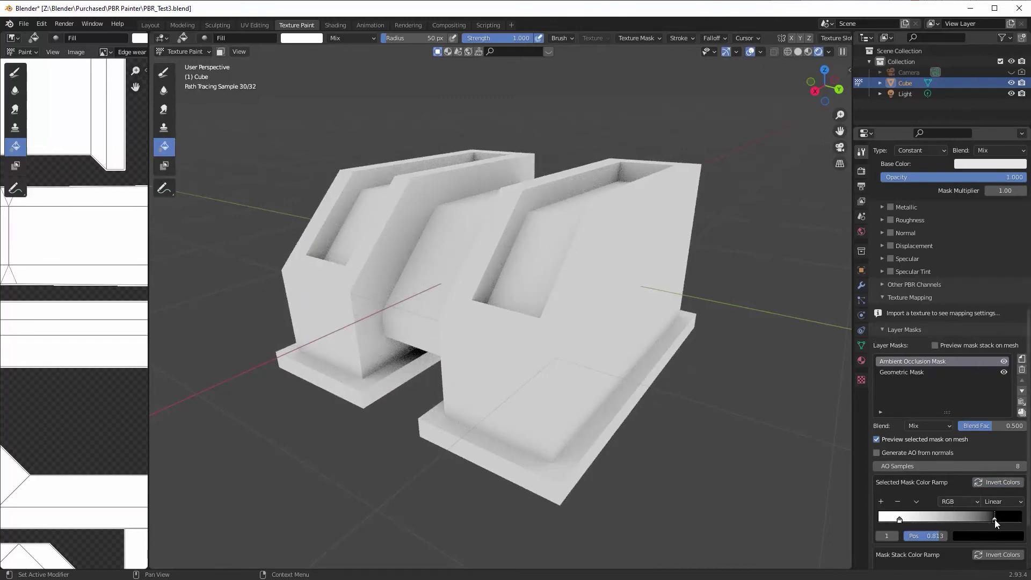
{"action": "left_click_drag", "start_coordinate": [993, 520], "coordinate": [961, 519]}
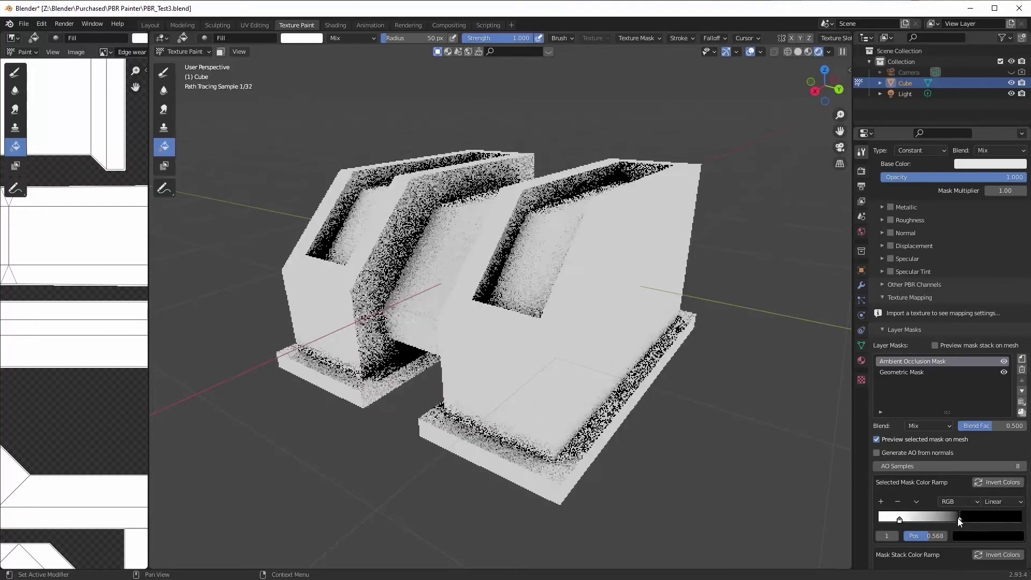
{"action": "left_click_drag", "start_coordinate": [899, 519], "coordinate": [871, 519]}
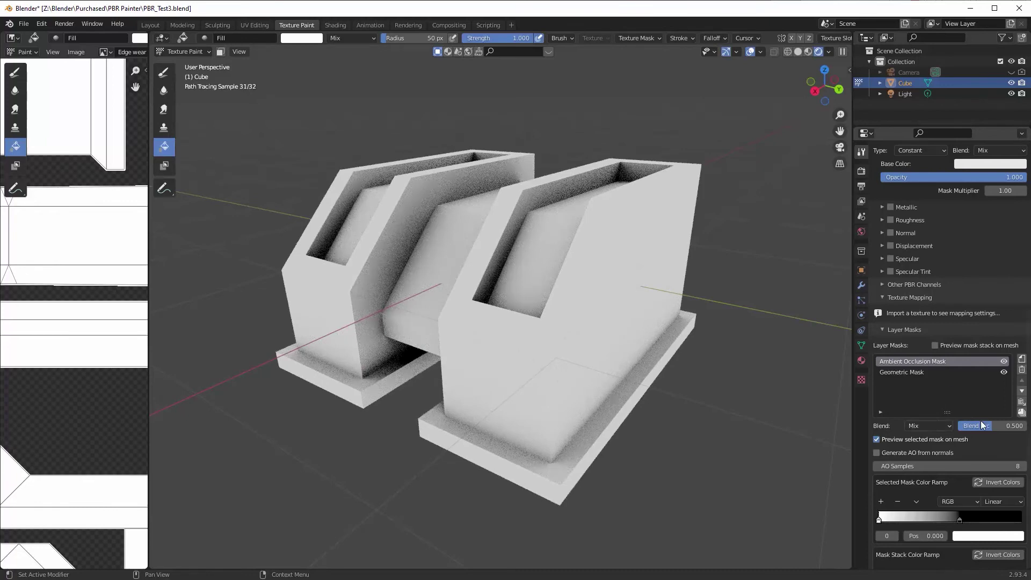
Set the ambient occlusion mask's blend factor to 1.000 and its blending mode to Multiply
{"action": "left_click_drag", "start_coordinate": [987, 425], "coordinate": [1022, 424]}
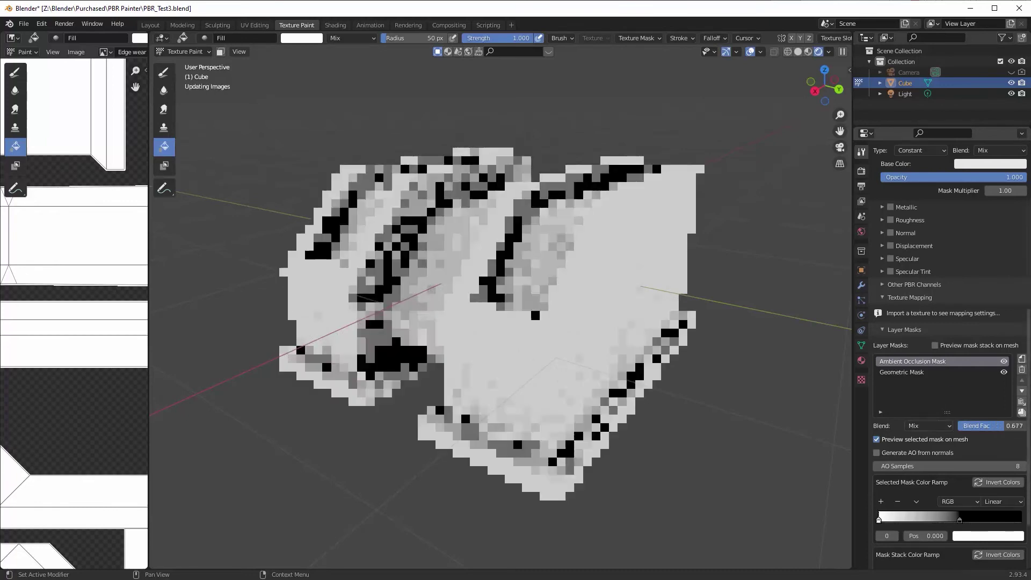
{"action": "left_click", "coordinate": [936, 424]}
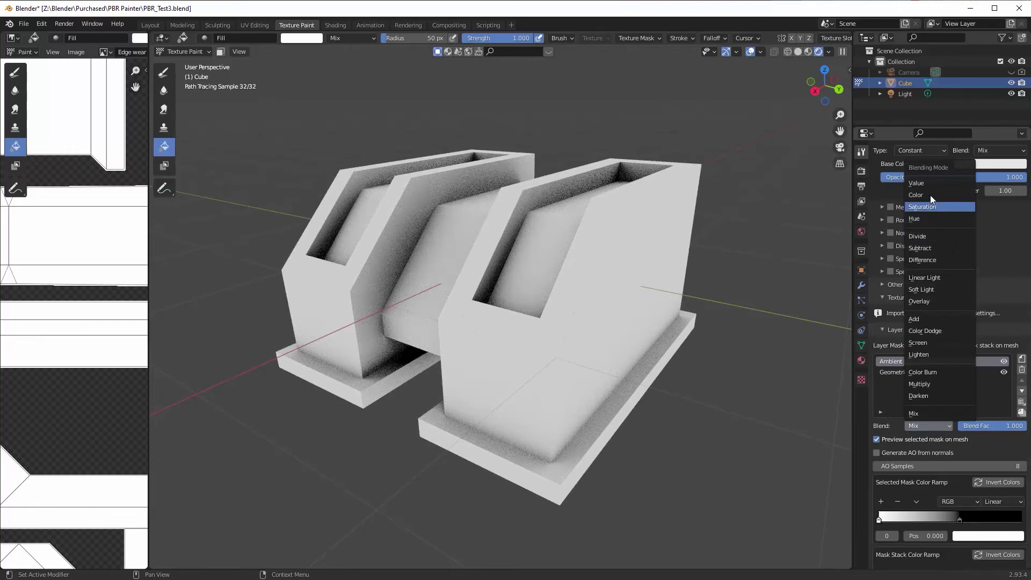
{"action": "left_click", "coordinate": [938, 382]}
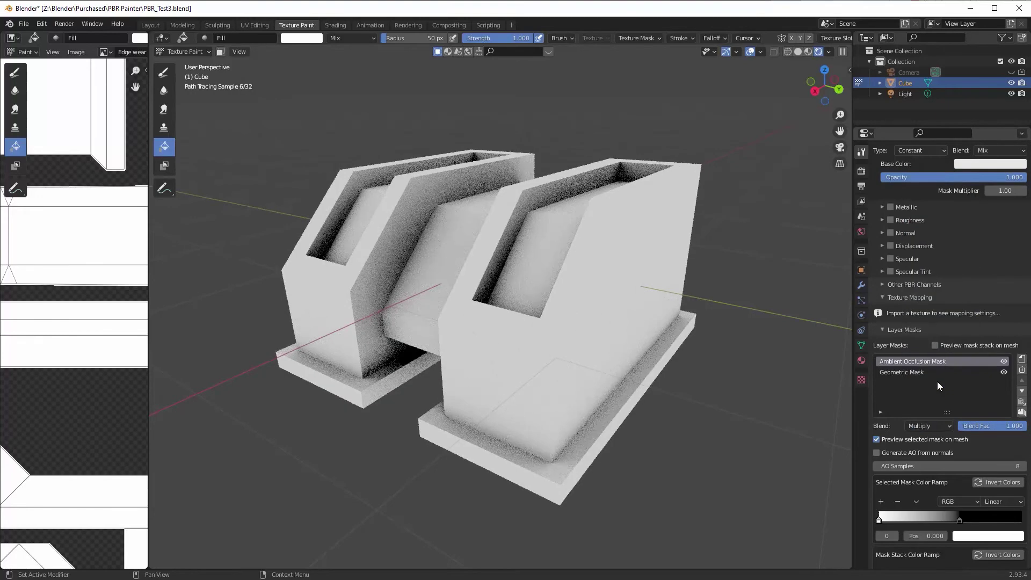
Preview the mask stack on the mesh and compare it with the ambient occlusion mask hidden and shown
{"action": "left_click", "coordinate": [933, 345]}
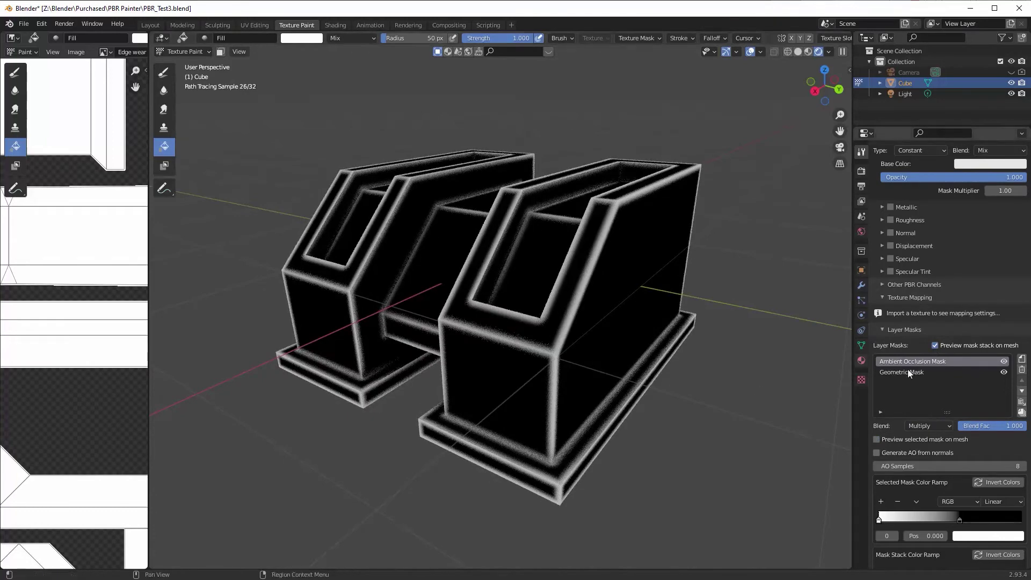
{"action": "left_click", "coordinate": [1002, 361]}
{"action": "left_click", "coordinate": [1003, 361]}
Tune the black stop of the ambient occlusion mask's color ramp to position 0.406, checking the inner edges
{"action": "left_click_drag", "start_coordinate": [959, 519], "coordinate": [918, 518]}
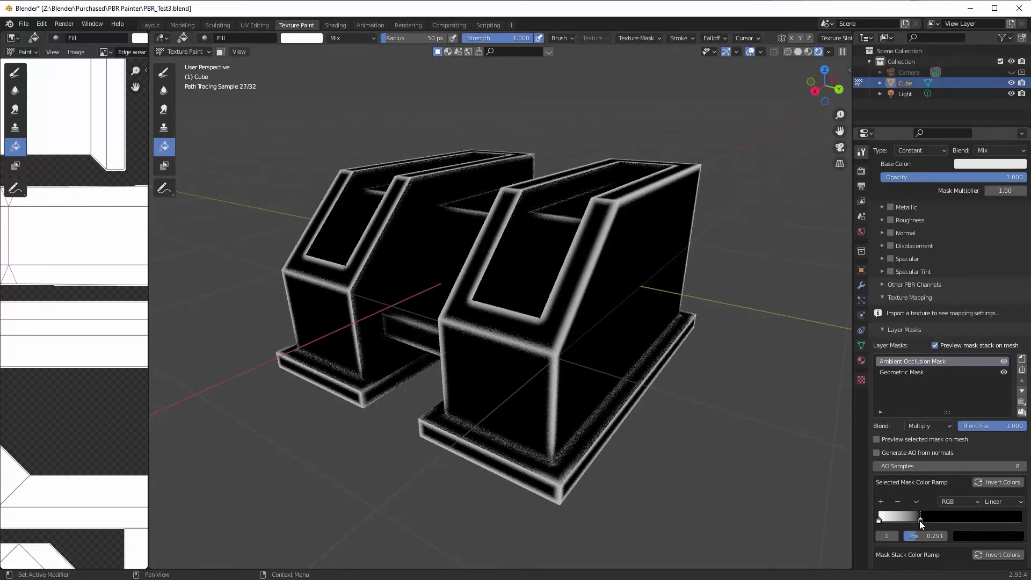
{"action": "left_click_drag", "start_coordinate": [919, 520], "coordinate": [898, 519]}
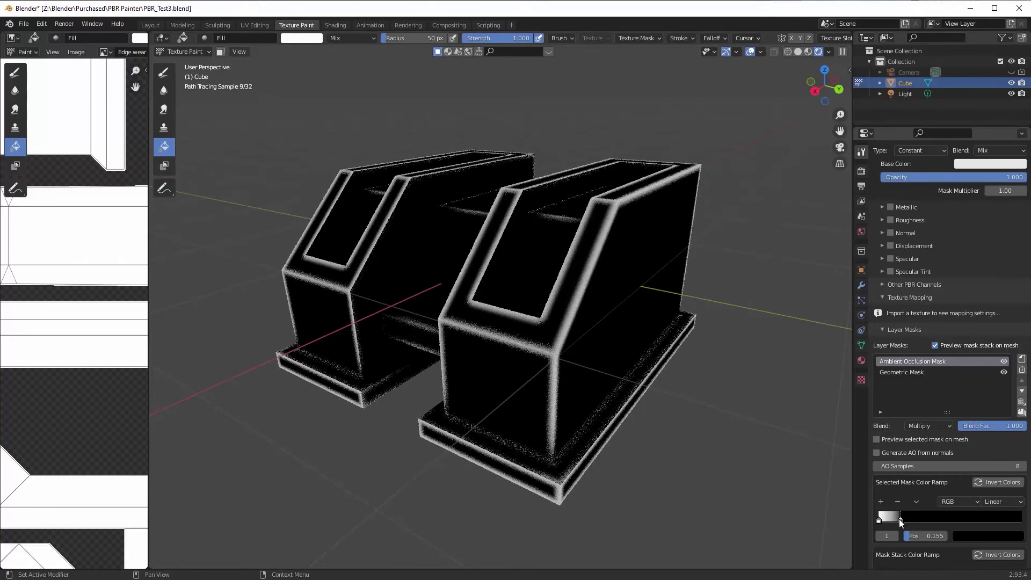
{"action": "middle_click_drag", "start_coordinate": [525, 318], "coordinate": [535, 317]}
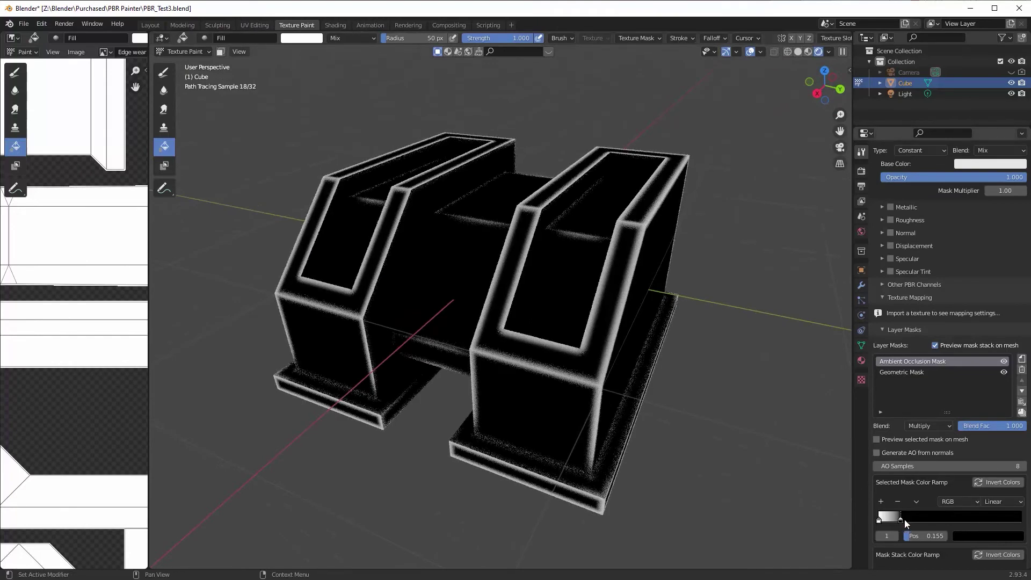
{"action": "left_click_drag", "start_coordinate": [903, 520], "coordinate": [937, 519]}
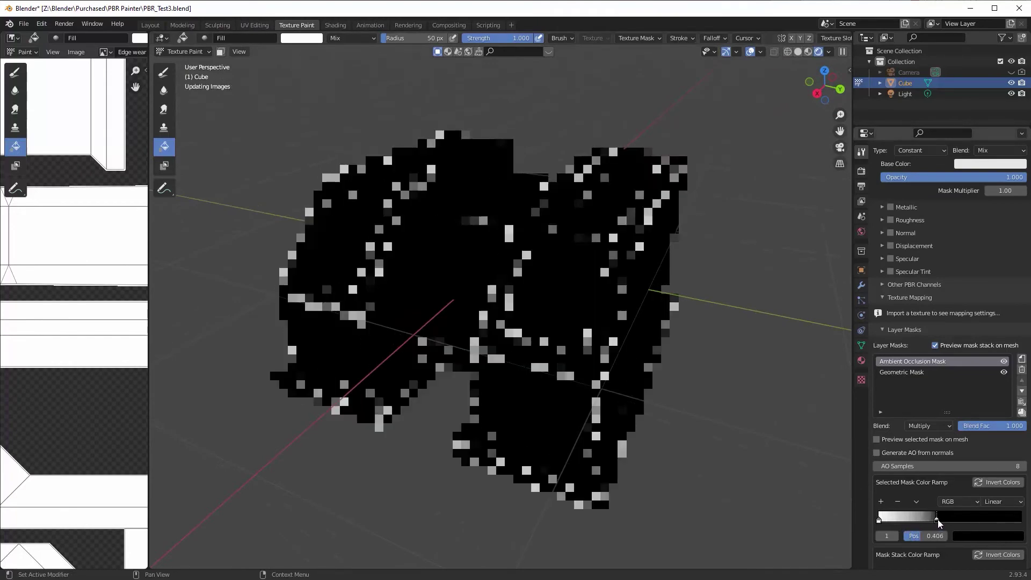
Merge the Edge wear layer's visible masks at a resolution of 2048 × 2048 px and save the file
{"action": "middle_click_drag", "start_coordinate": [666, 395], "coordinate": [703, 402]}
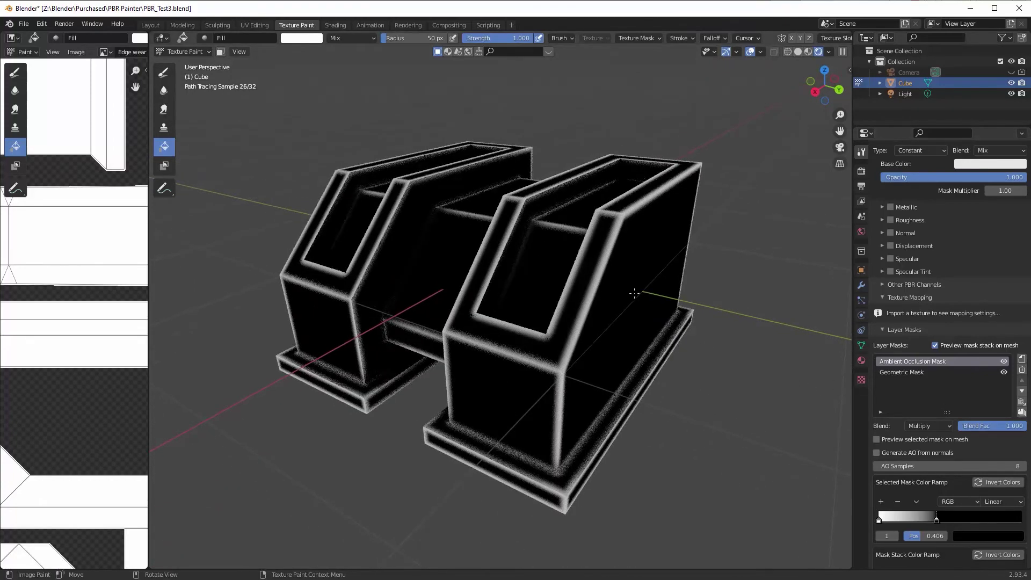
{"action": "left_click", "coordinate": [1021, 414]}
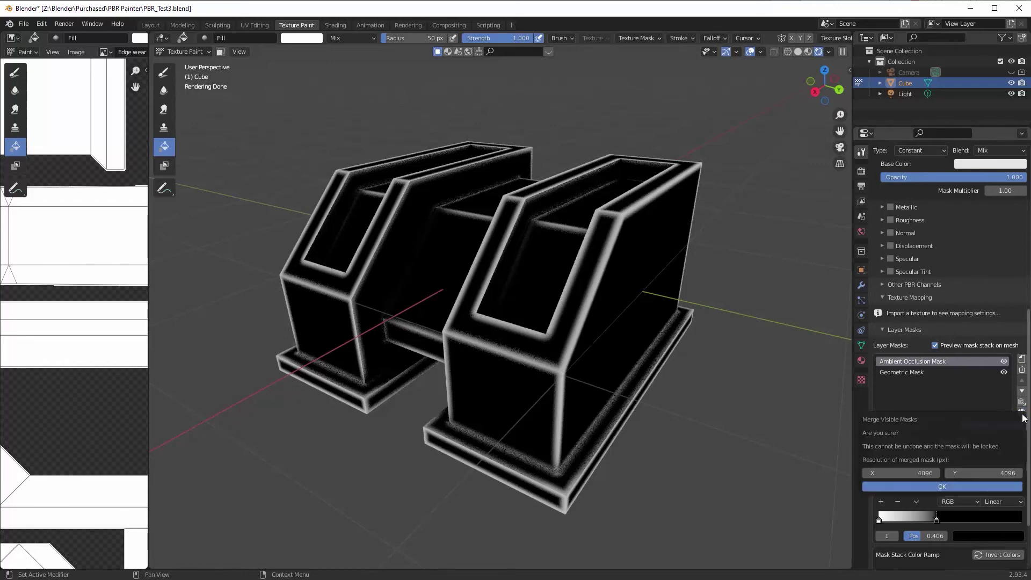
{"action": "left_click", "coordinate": [932, 473]}
{"action": "type", "text": "2048"}
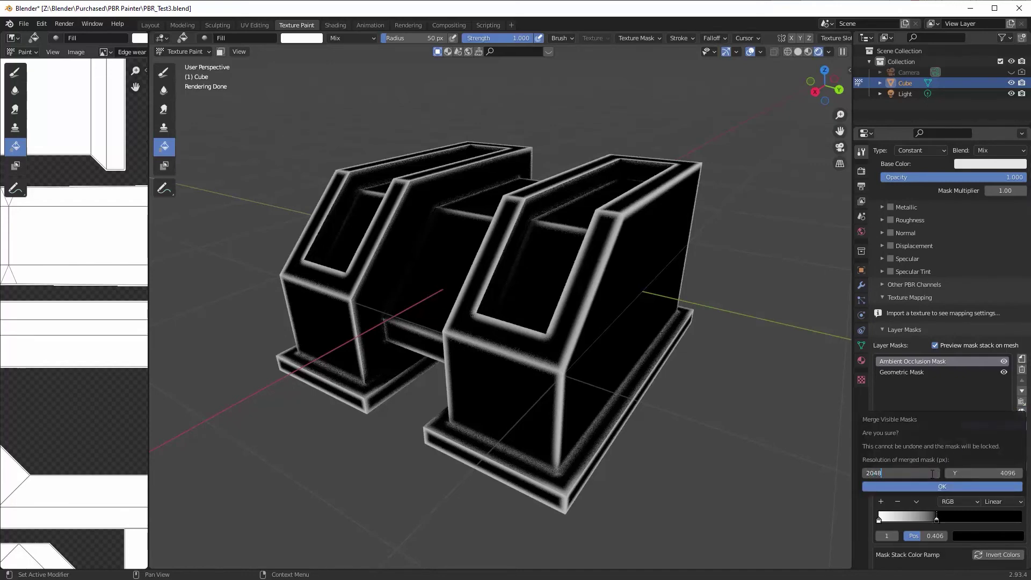
{"action": "key", "text": "Tab"}
{"action": "type", "text": "20"}
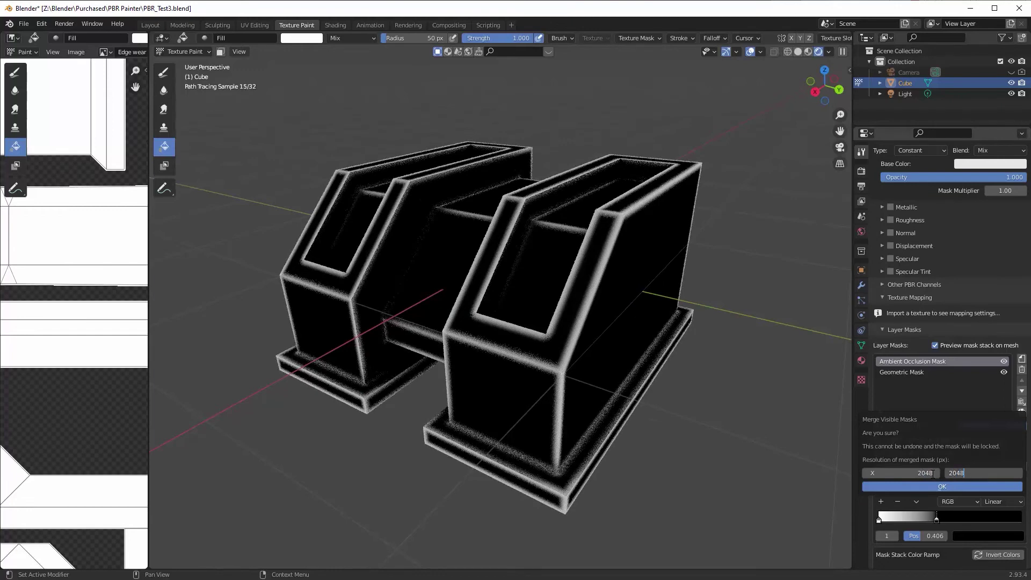
{"action": "type", "text": "48"}
{"action": "left_click", "coordinate": [950, 485]}
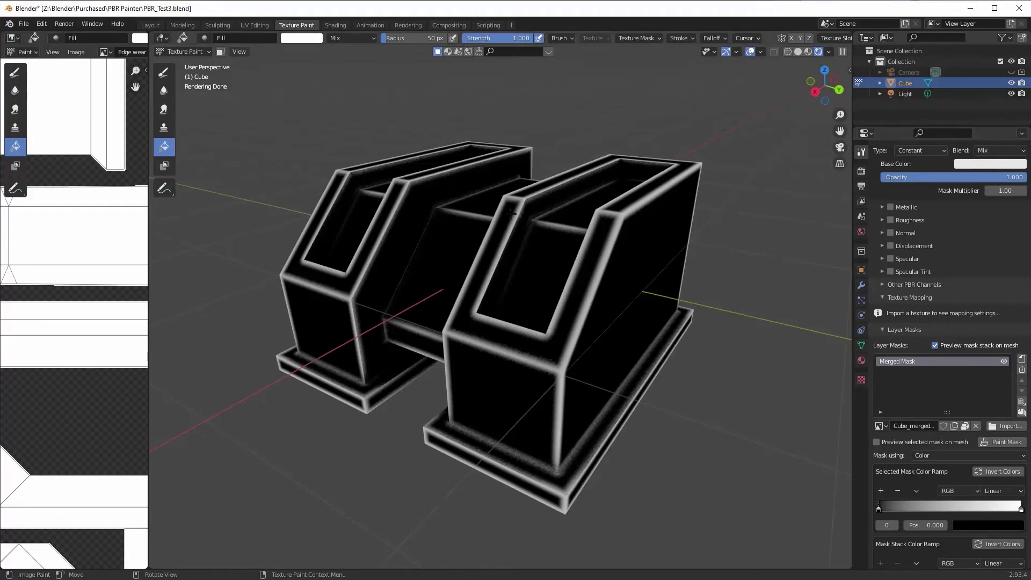
{"action": "key", "text": "ctrl+s"}
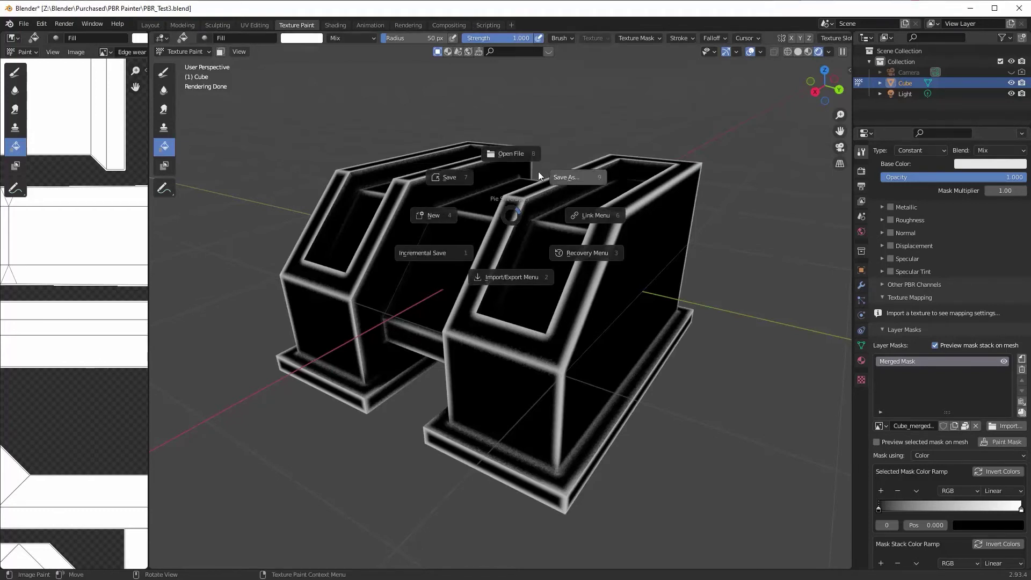
{"action": "left_click", "coordinate": [449, 177]}
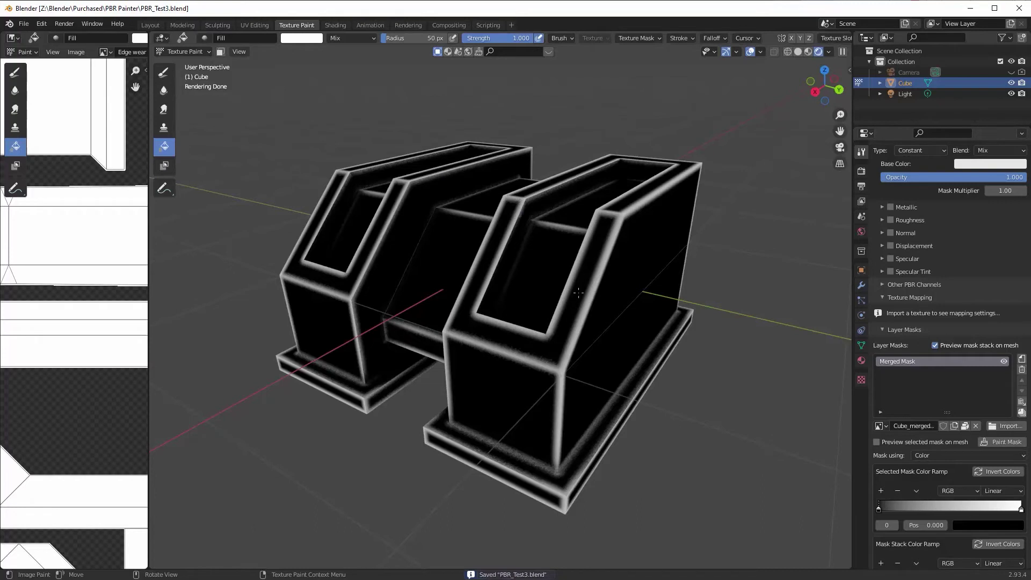
Add a Procedural mask above the merged mask and preview only that mask on the mesh
{"action": "left_click", "coordinate": [1021, 359]}
{"action": "left_click", "coordinate": [961, 376]}
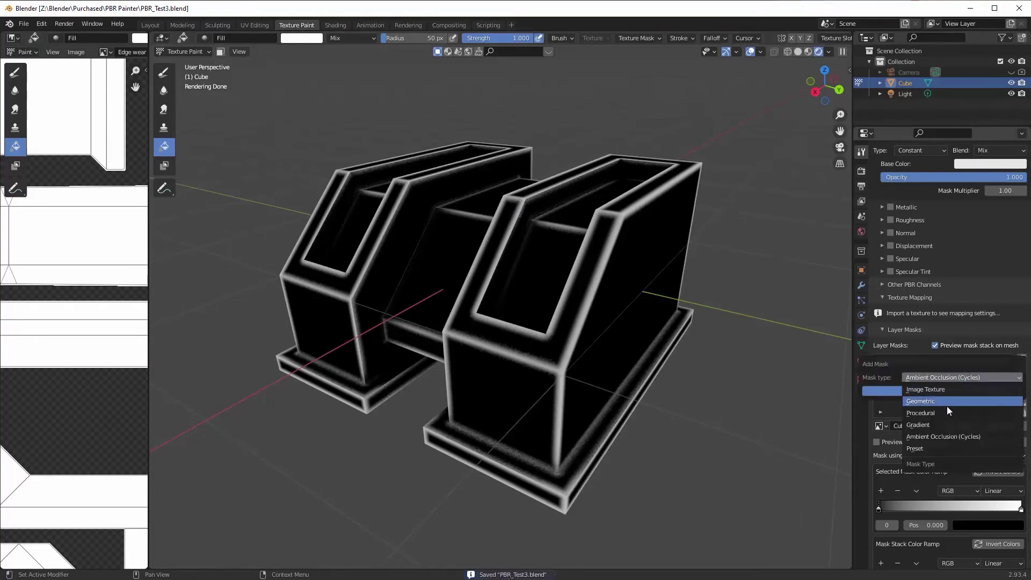
{"action": "left_click", "coordinate": [946, 410]}
{"action": "left_click", "coordinate": [949, 391]}
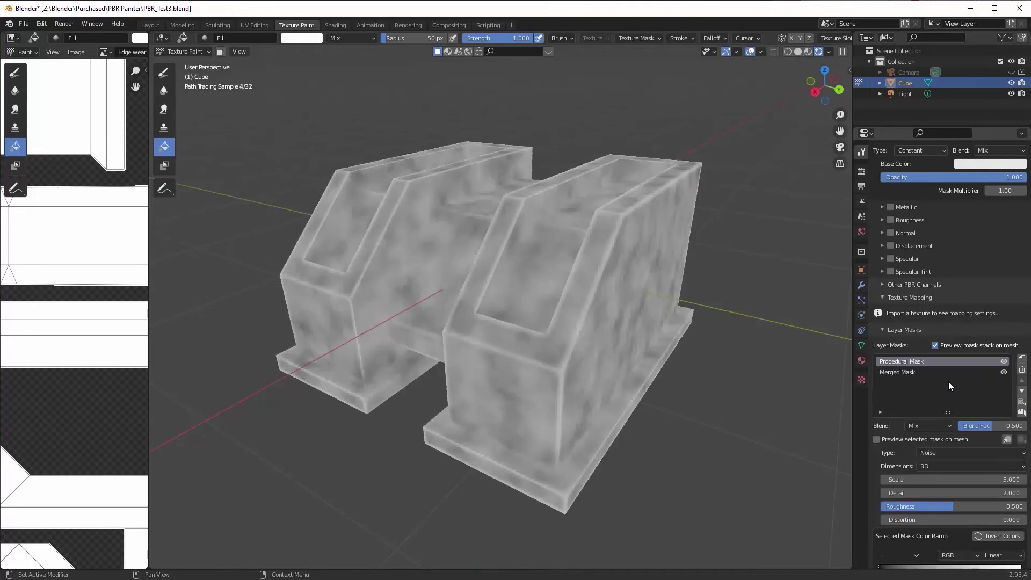
{"action": "left_click", "coordinate": [877, 439]}
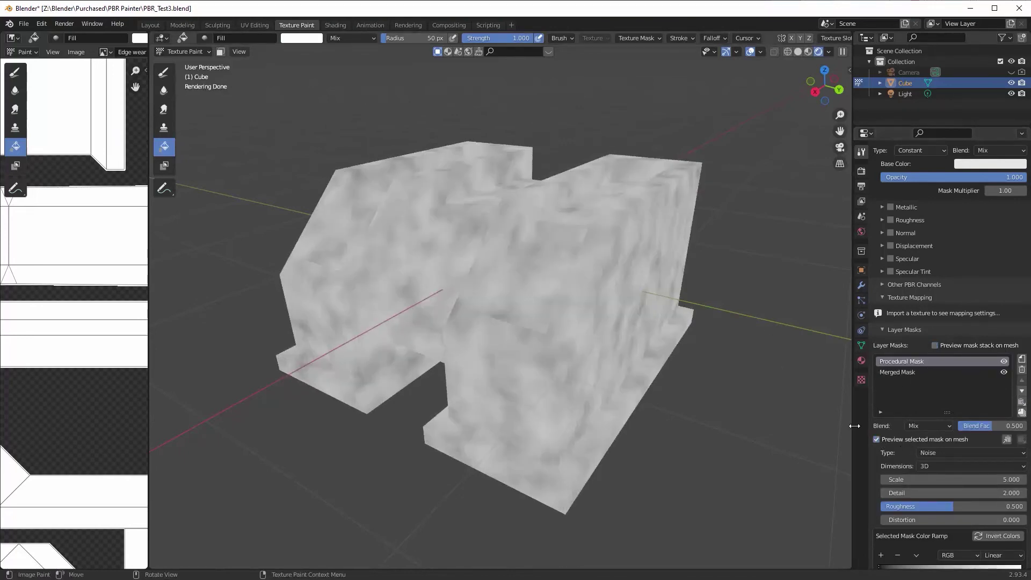
Set the noise to scale 23.3, detail 6.4 and roughness 0.869, and tighten its color ramp with the black stop at 0.486
{"action": "scroll", "coordinate": [943, 438], "scroll_direction": "down", "scroll_amount": 4}
{"action": "scroll", "coordinate": [980, 481], "scroll_direction": "down", "scroll_amount": 1}
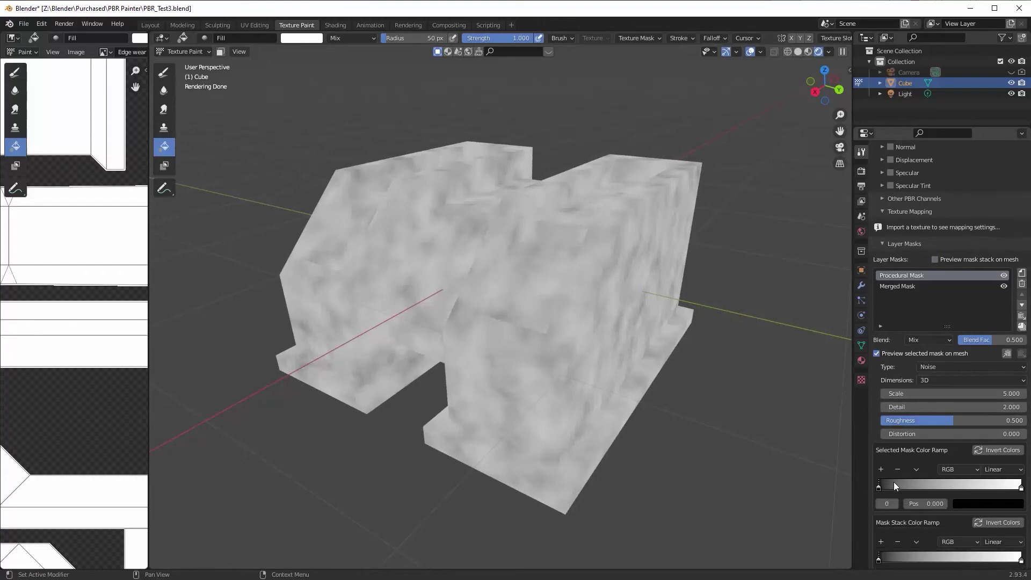
{"action": "left_click_drag", "start_coordinate": [878, 485], "coordinate": [917, 486]}
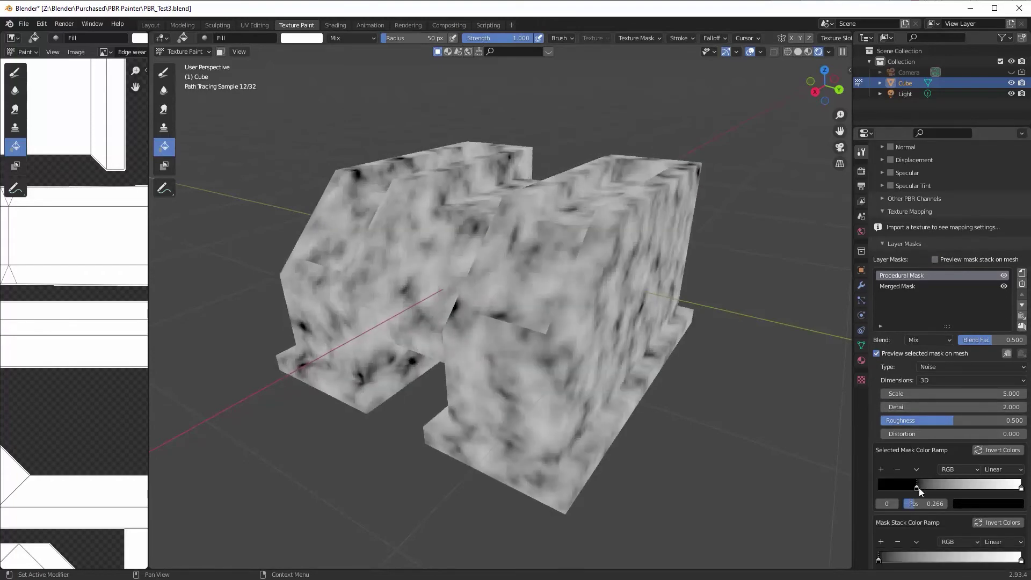
{"action": "left_click_drag", "start_coordinate": [923, 393], "coordinate": [984, 393]}
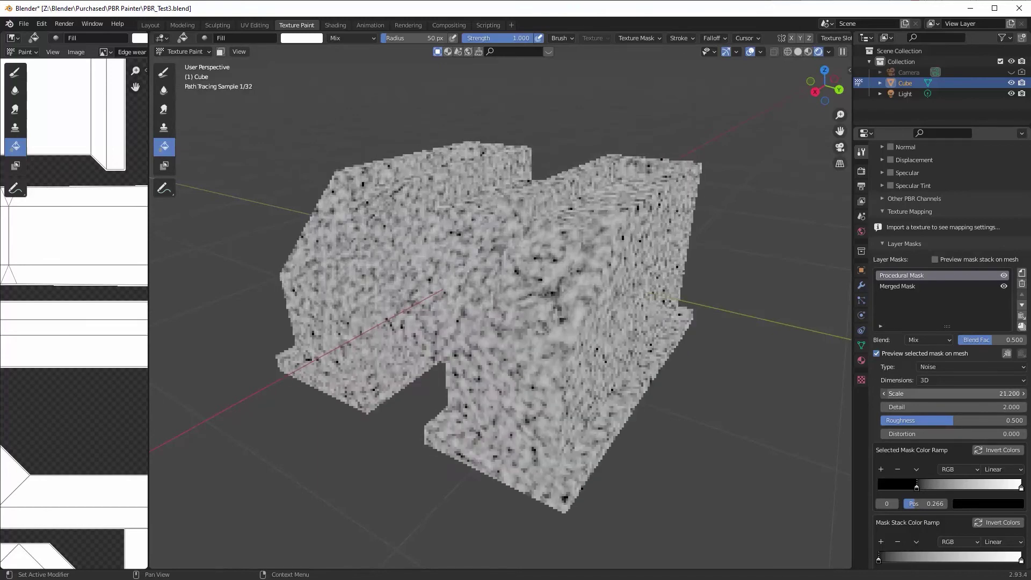
{"action": "left_click_drag", "start_coordinate": [1020, 486], "coordinate": [949, 491]}
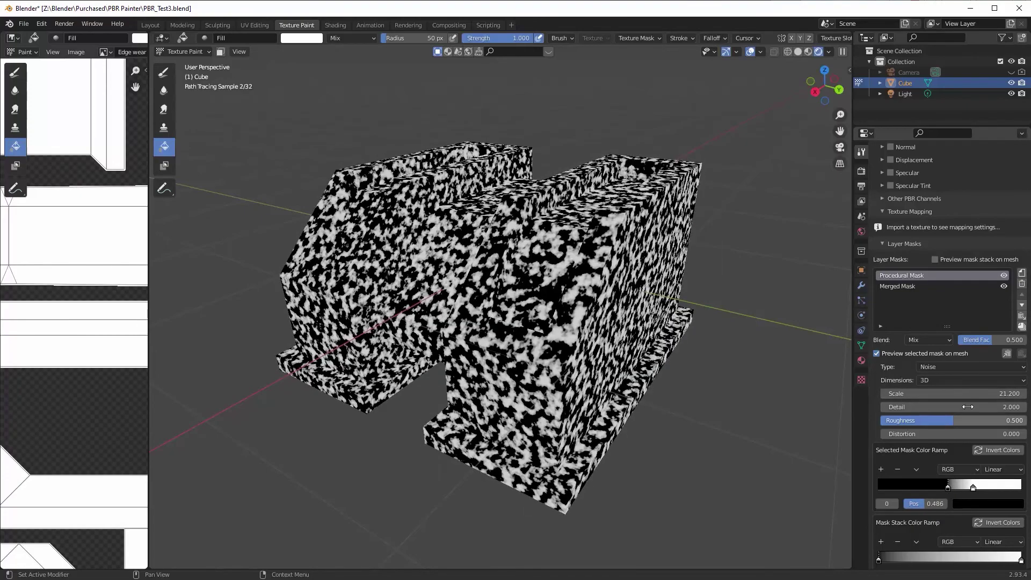
{"action": "left_click_drag", "start_coordinate": [970, 394], "coordinate": [1007, 420]}
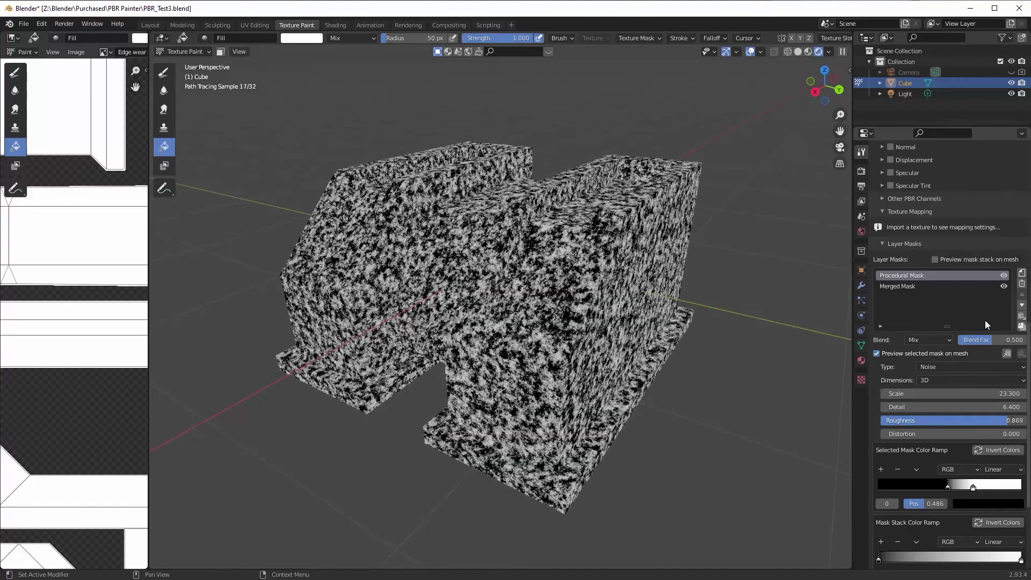
Preview the mask stack and set its color ramp's black stop to 0.381 and white stop to 0.831
{"action": "left_click", "coordinate": [935, 260]}
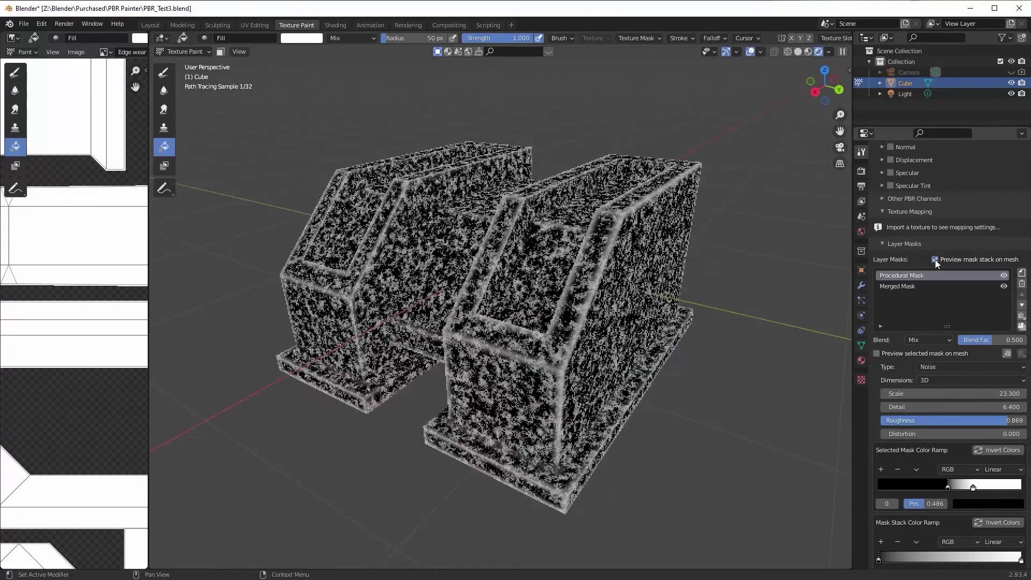
{"action": "scroll", "coordinate": [936, 540], "scroll_direction": "down", "scroll_amount": 1}
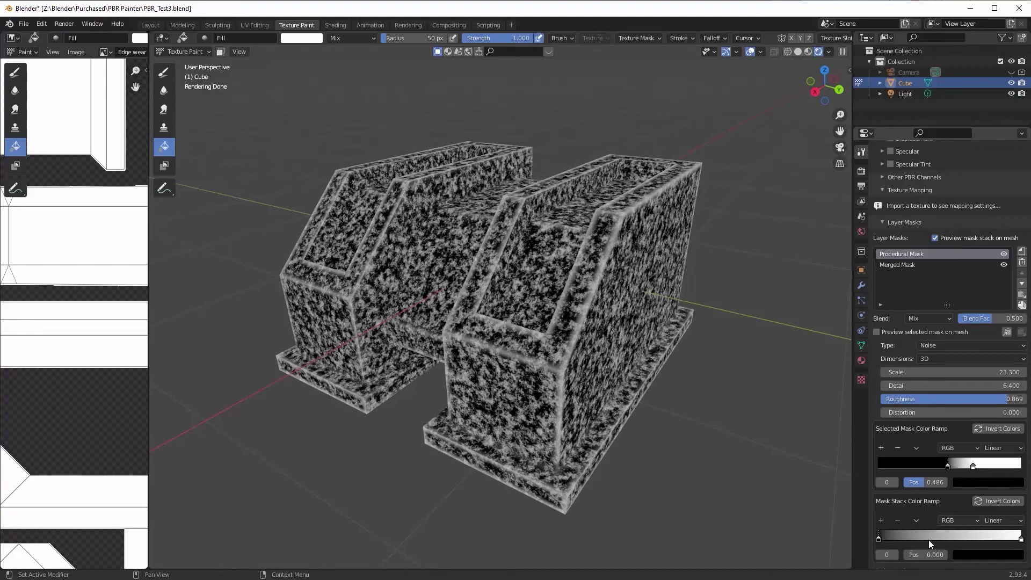
{"action": "left_click_drag", "start_coordinate": [880, 537], "coordinate": [937, 539]}
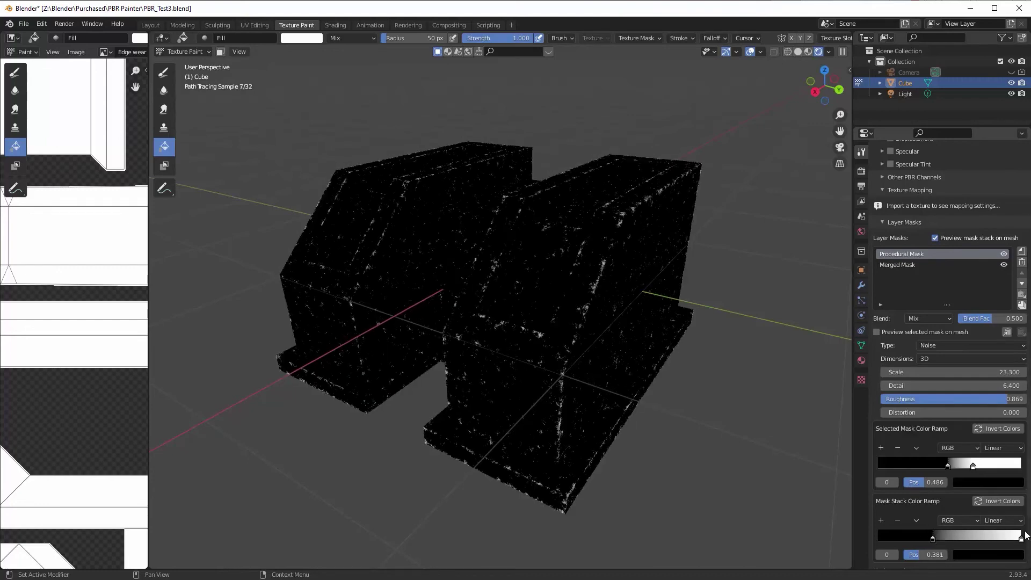
{"action": "left_click_drag", "start_coordinate": [1020, 537], "coordinate": [997, 539]}
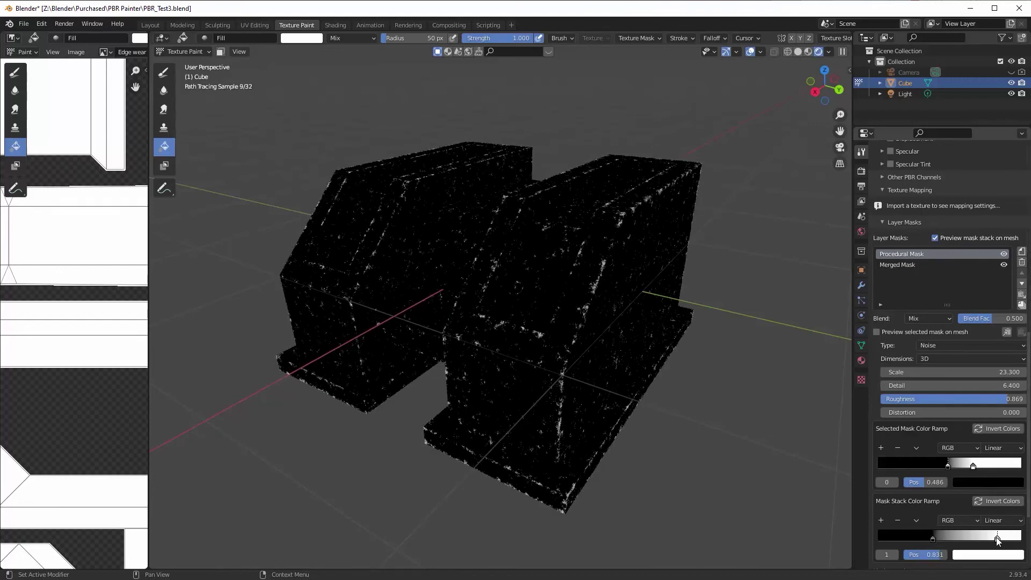
Preview the merged mask alone and narrow its edges by moving its ramp's black stop inward and white stop to 0.752
{"action": "left_click", "coordinate": [913, 264]}
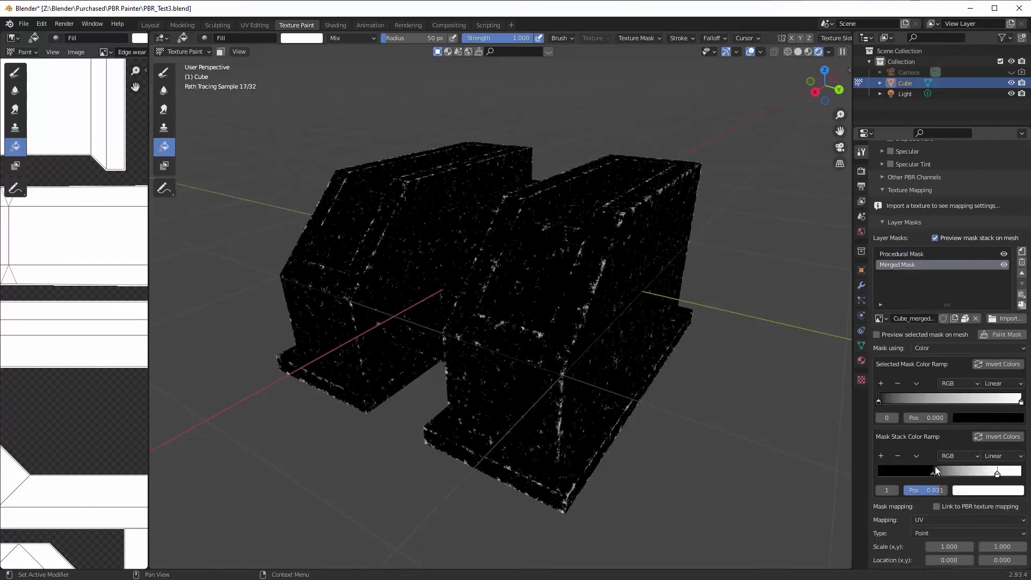
{"action": "mouse_move", "coordinate": [881, 401]}
{"action": "left_mouse_down"}
{"action": "mouse_move", "coordinate": [929, 407]}
{"action": "mouse_move", "coordinate": [875, 401]}
{"action": "left_mouse_up"}
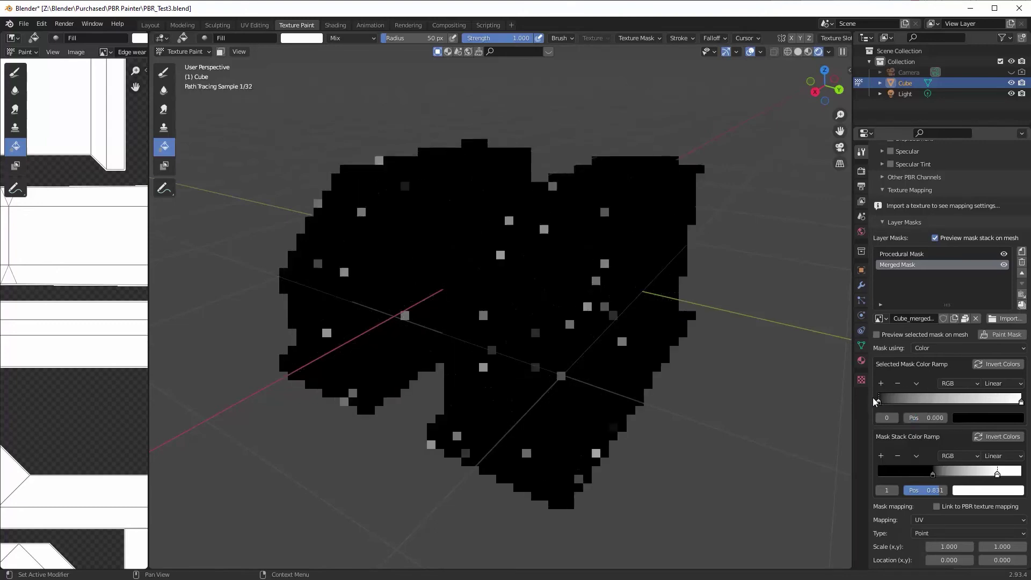
{"action": "left_click", "coordinate": [876, 334]}
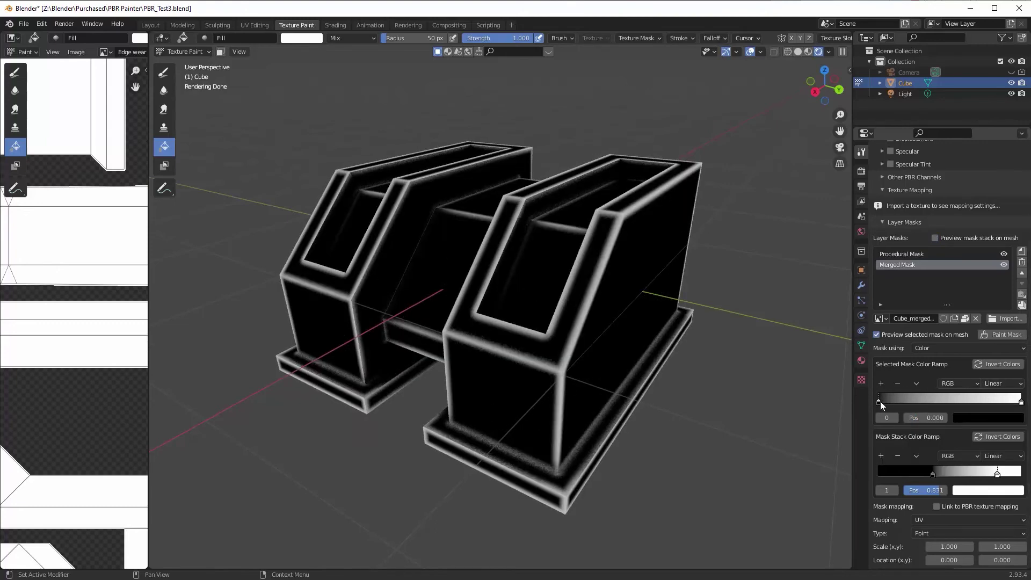
{"action": "left_click_drag", "start_coordinate": [879, 401], "coordinate": [898, 402]}
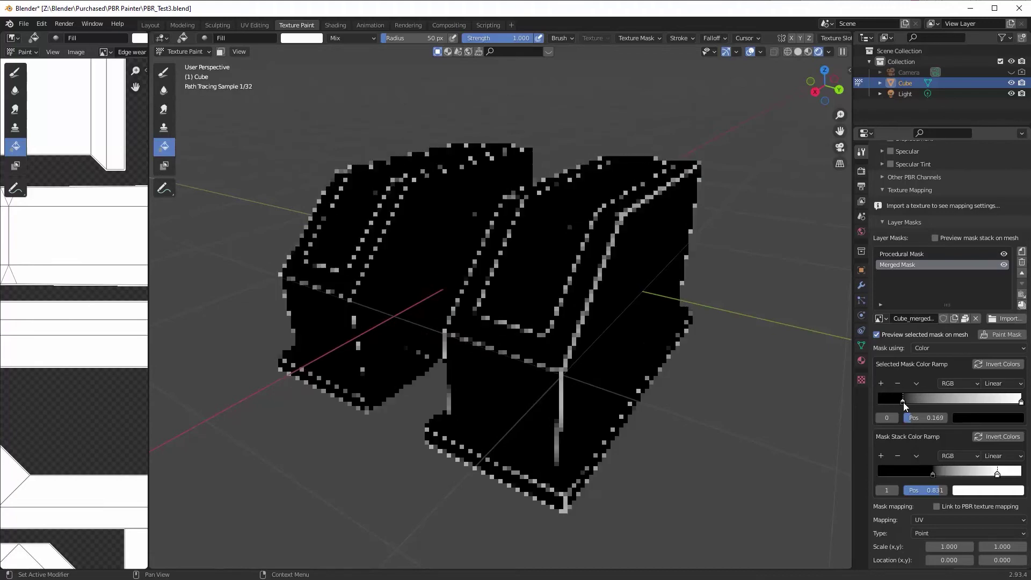
{"action": "left_click_drag", "start_coordinate": [1020, 401], "coordinate": [986, 402]}
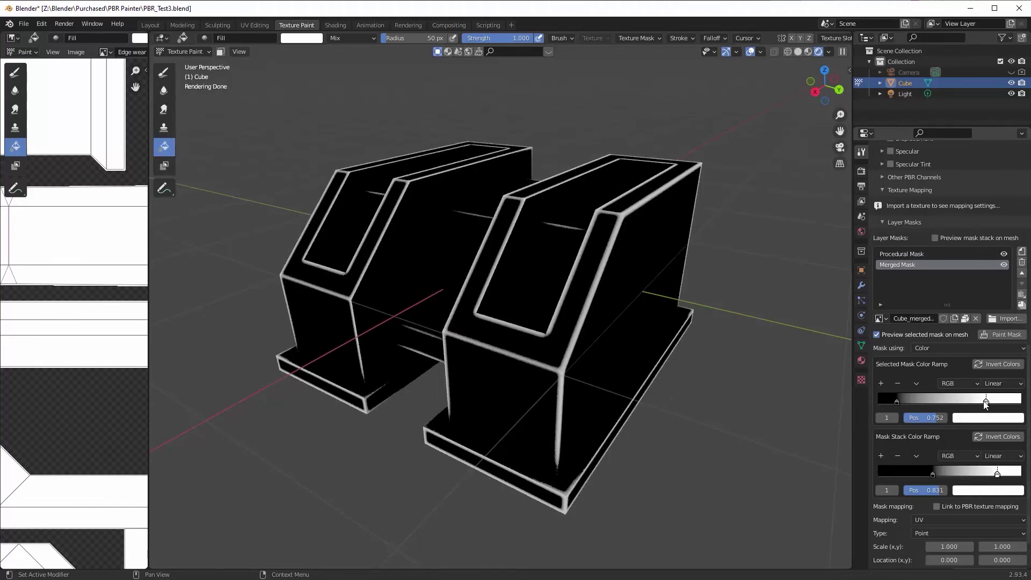
Preview the mask stack and set the black stops to 0.399 on the procedural mask's ramp and 0.460 on the stack ramp
{"action": "left_click", "coordinate": [934, 238]}
{"action": "left_click", "coordinate": [921, 252]}
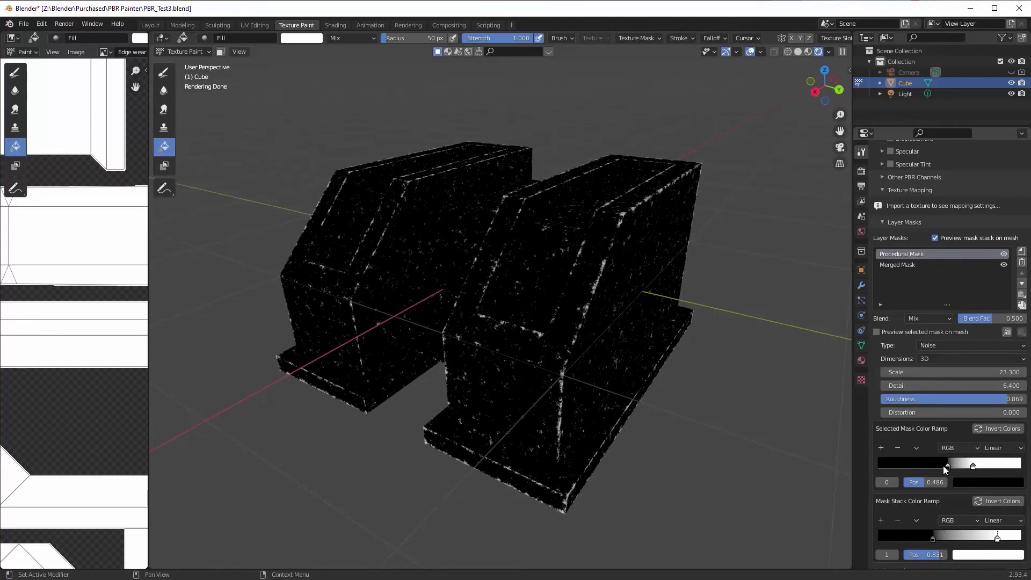
{"action": "left_click_drag", "start_coordinate": [944, 465], "coordinate": [934, 464]}
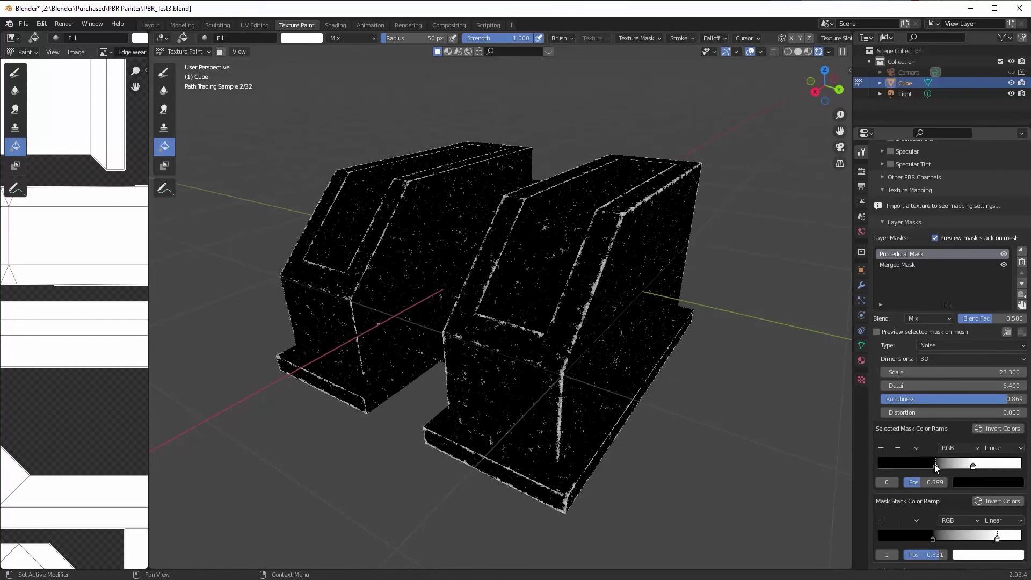
{"action": "left_click_drag", "start_coordinate": [934, 538], "coordinate": [946, 539]}
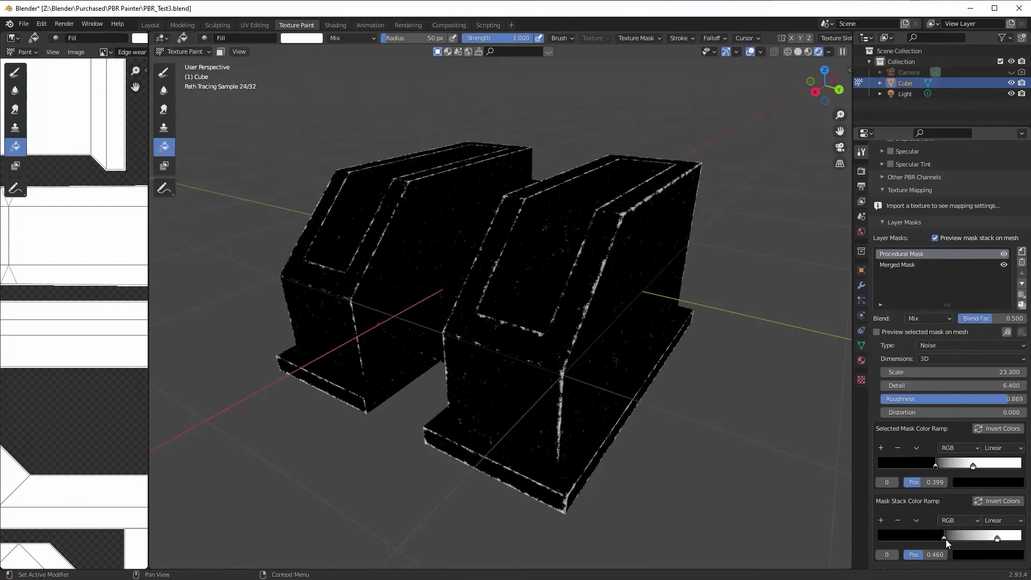
Switch the render engine to Eevee and the viewport to Material Preview, then inspect the worn edges
{"action": "mouse_move", "coordinate": [660, 290]}
{"action": "middle_mouse_down"}
{"action": "mouse_move", "coordinate": [727, 279]}
{"action": "mouse_move", "coordinate": [624, 299]}
{"action": "mouse_move", "coordinate": [663, 307]}
{"action": "middle_mouse_up"}
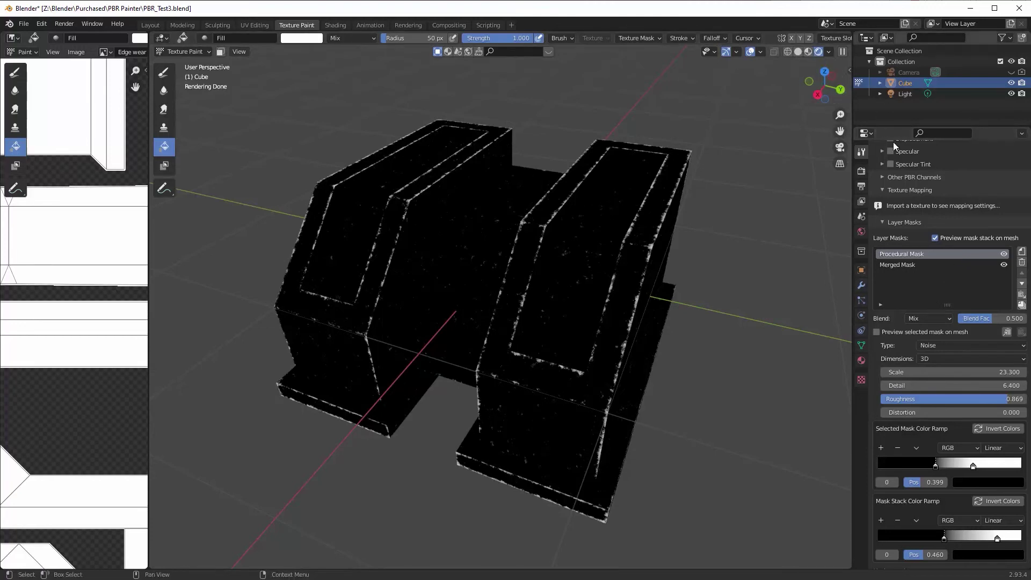
{"action": "left_click", "coordinate": [860, 171]}
{"action": "left_click", "coordinate": [981, 168]}
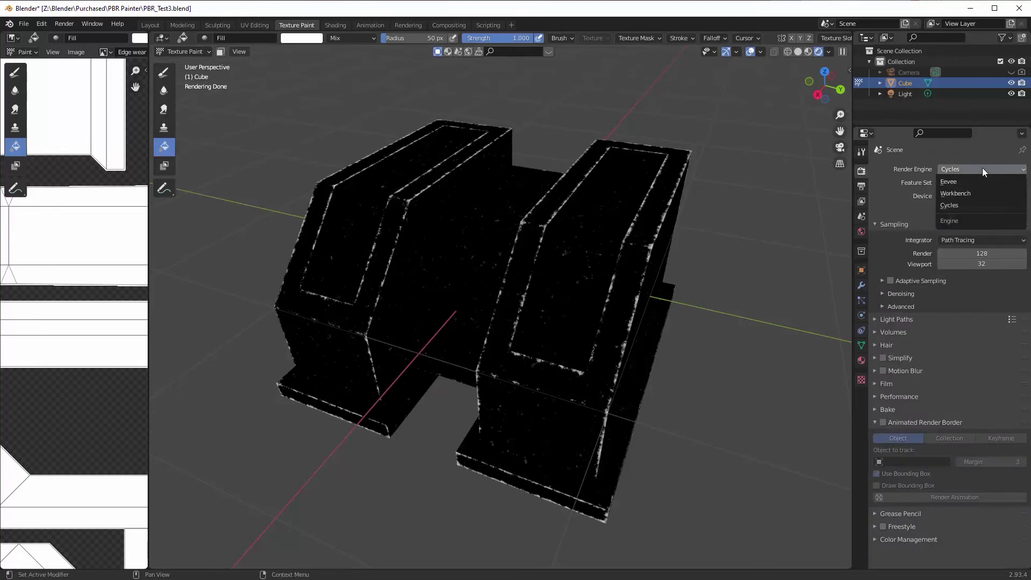
{"action": "left_click", "coordinate": [977, 182]}
{"action": "left_click", "coordinate": [821, 51]}
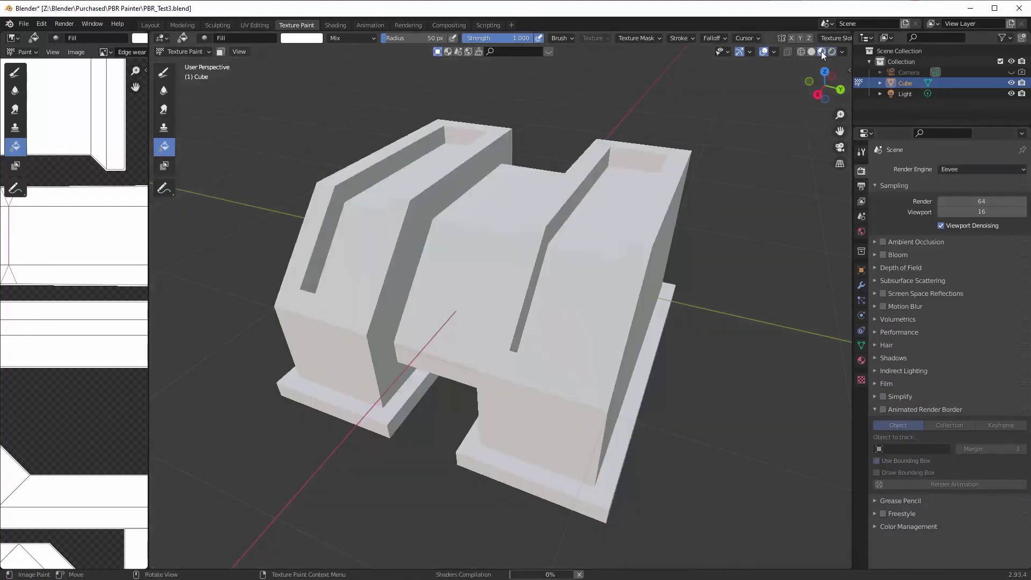
{"action": "mouse_move", "coordinate": [752, 177]}
{"action": "middle_mouse_down"}
{"action": "mouse_move", "coordinate": [770, 230]}
{"action": "mouse_move", "coordinate": [886, 252]}
{"action": "middle_mouse_up"}
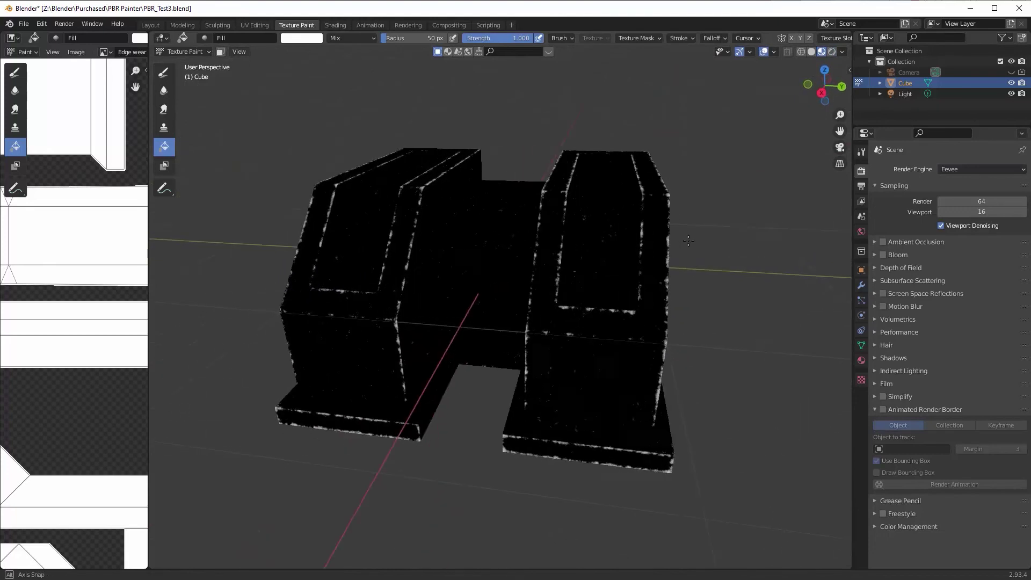
Save the file and return to the Edge wear layer's mask settings
{"action": "left_click", "coordinate": [860, 152]}
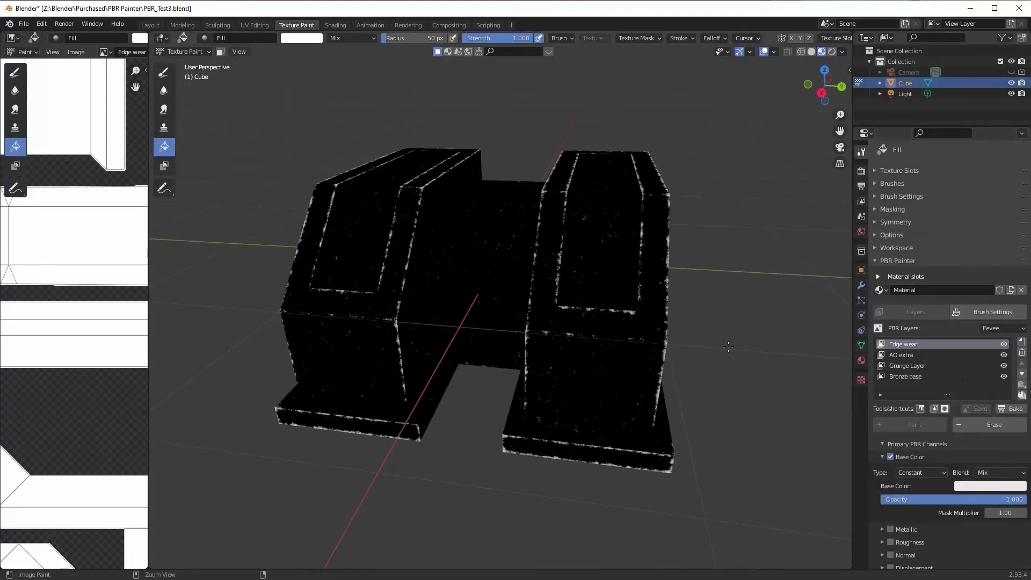
{"action": "key", "text": "ctrl+s"}
{"action": "left_click", "coordinate": [667, 301]}
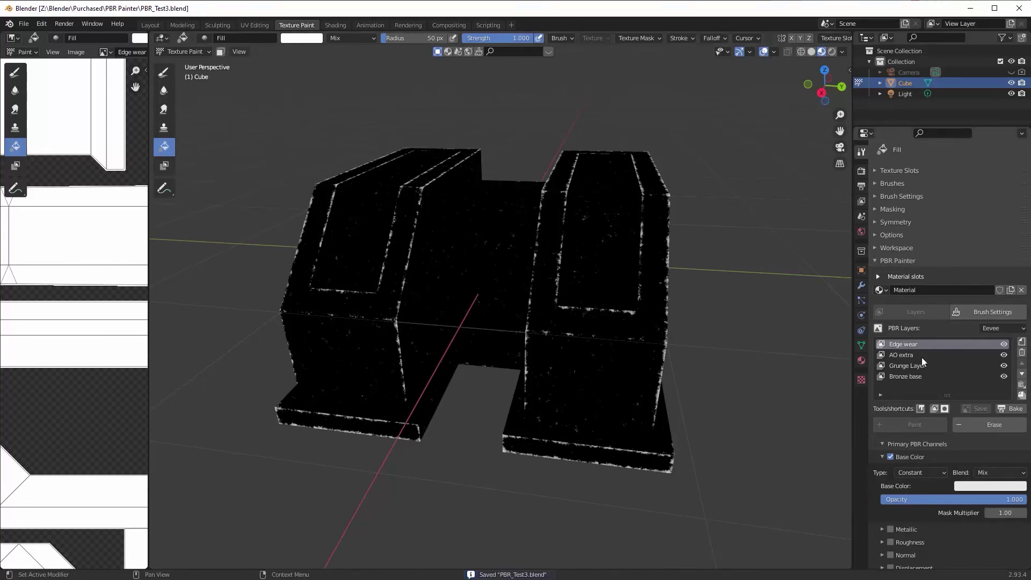
{"action": "middle_click_drag", "start_coordinate": [618, 309], "coordinate": [693, 305]}
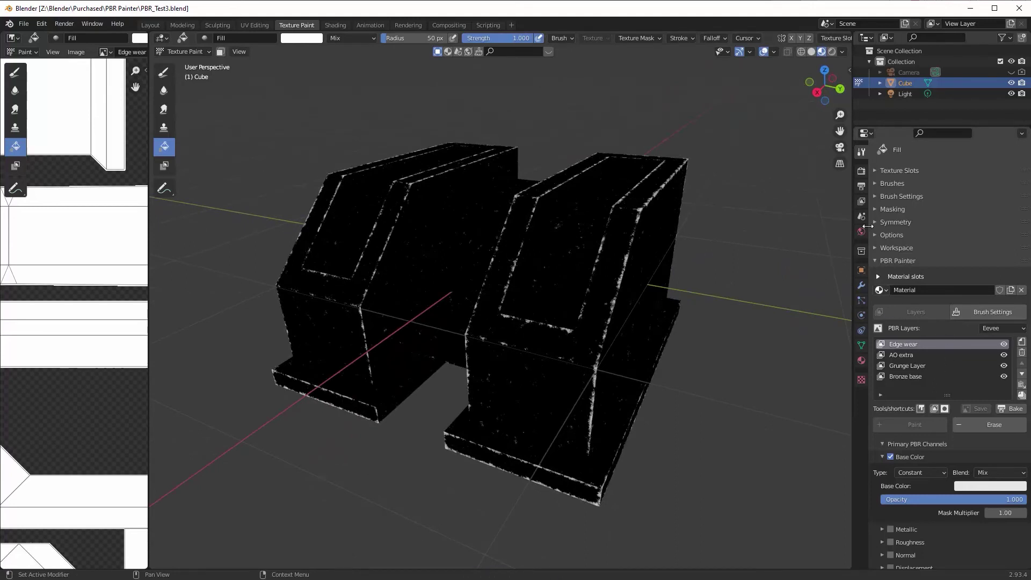
{"action": "scroll", "coordinate": [971, 369], "scroll_direction": "down", "scroll_amount": 10}
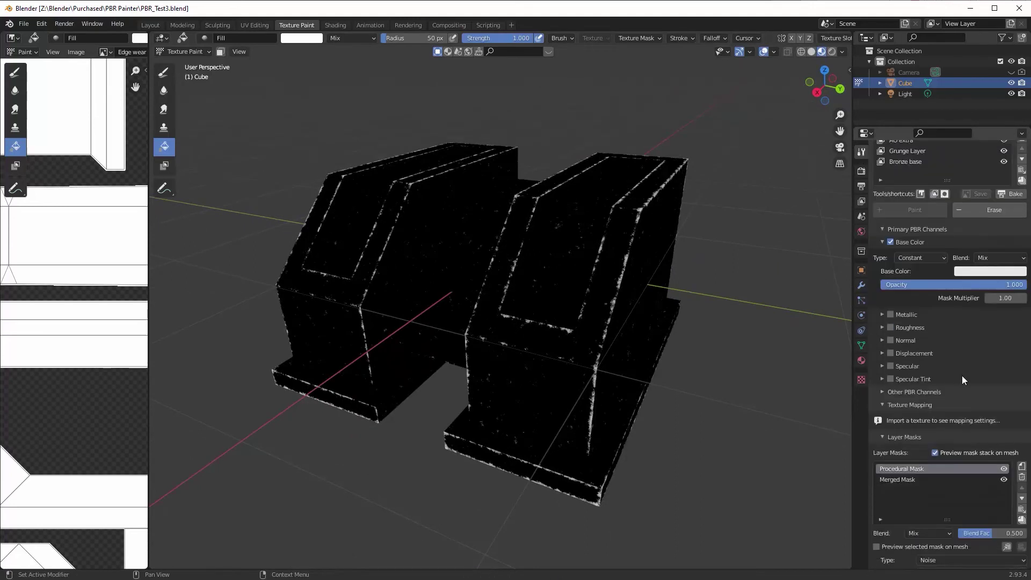
Turn off the mask stack preview on the mesh and inspect the edge wear over the bronze material up close
{"action": "scroll", "coordinate": [961, 375], "scroll_direction": "down", "scroll_amount": 4}
{"action": "left_click", "coordinate": [934, 366]}
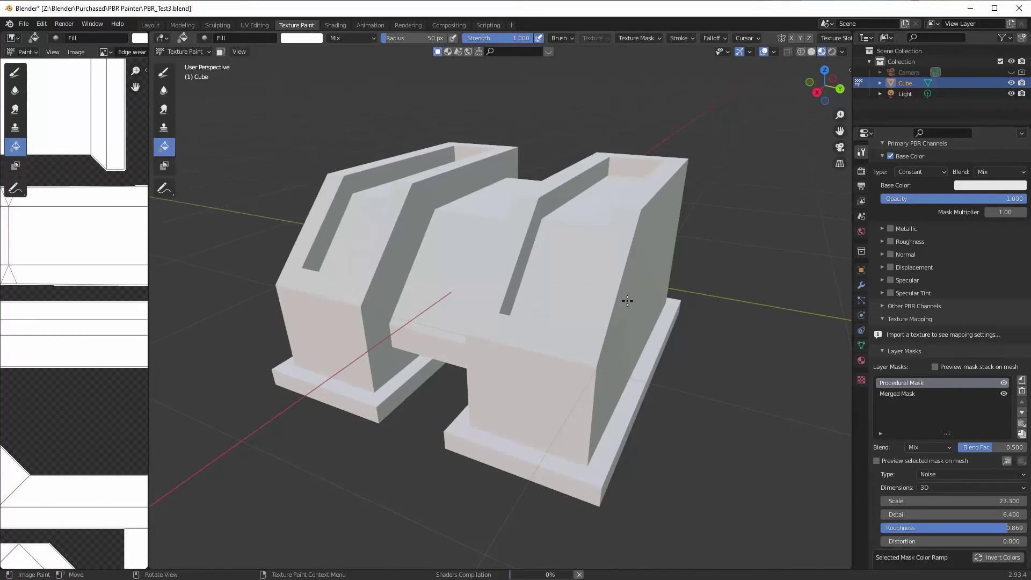
{"action": "middle_click_drag", "start_coordinate": [626, 301], "coordinate": [605, 313]}
{"action": "scroll", "coordinate": [605, 312], "scroll_direction": "up", "scroll_amount": 5}
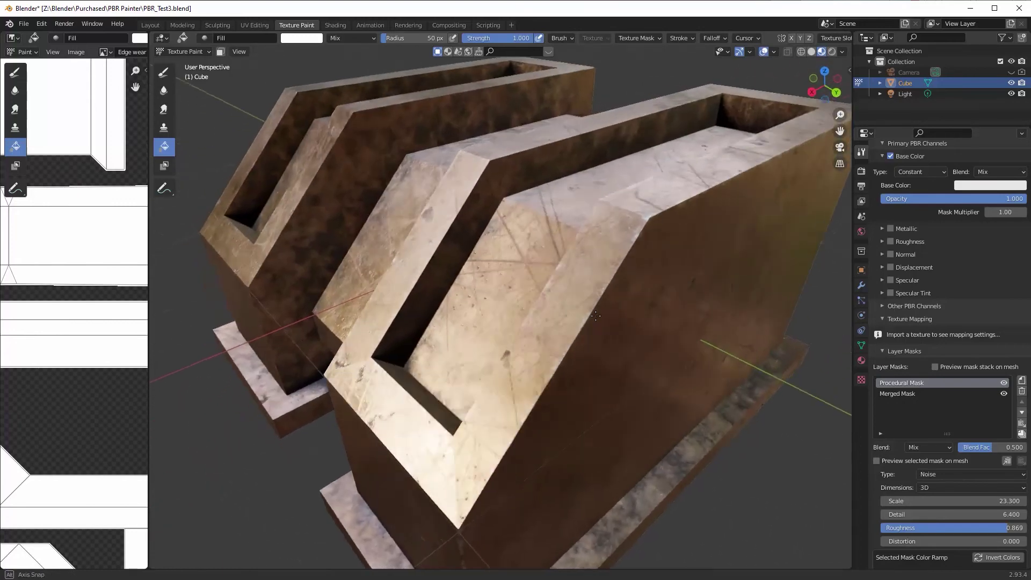
{"action": "middle_click_drag", "start_coordinate": [602, 280], "coordinate": [464, 299]}
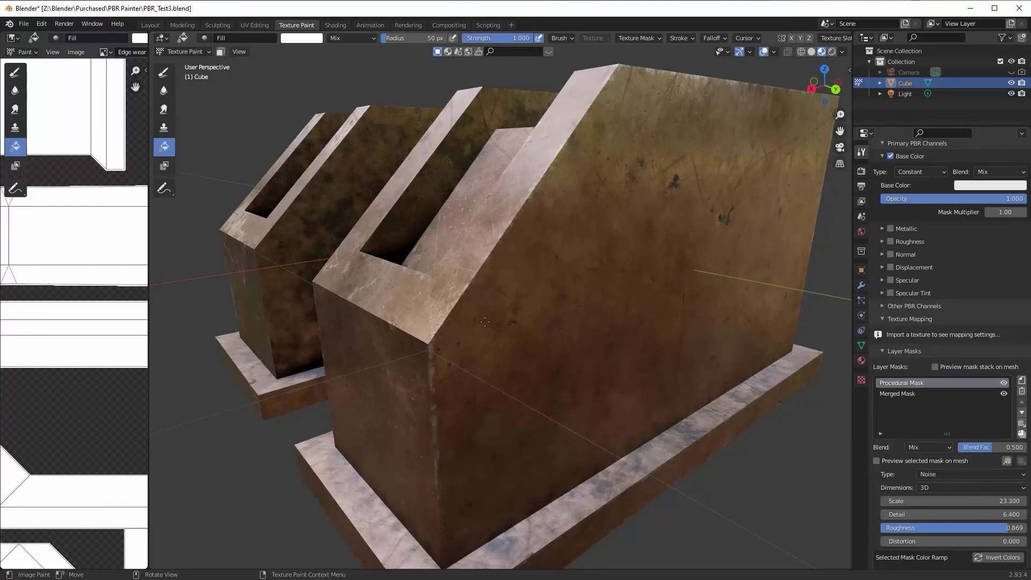
{"action": "scroll", "coordinate": [485, 321], "scroll_direction": "up", "scroll_amount": 4}
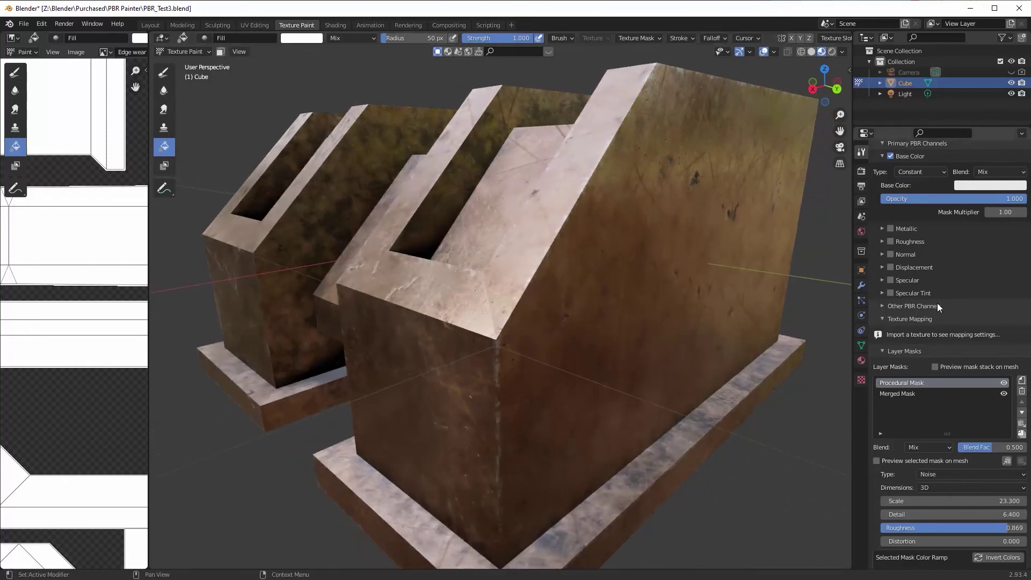
Enable the Normal channel on the Edge wear layer with its type set to Link to Mask, and inspect the edge relief
{"action": "scroll", "coordinate": [936, 303], "scroll_direction": "up", "scroll_amount": 2}
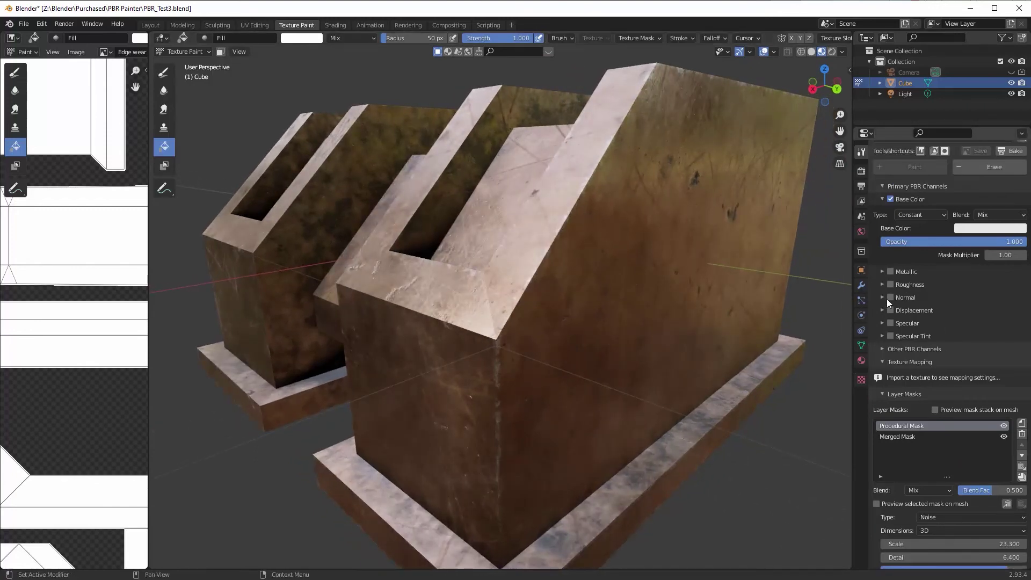
{"action": "left_click", "coordinate": [889, 297]}
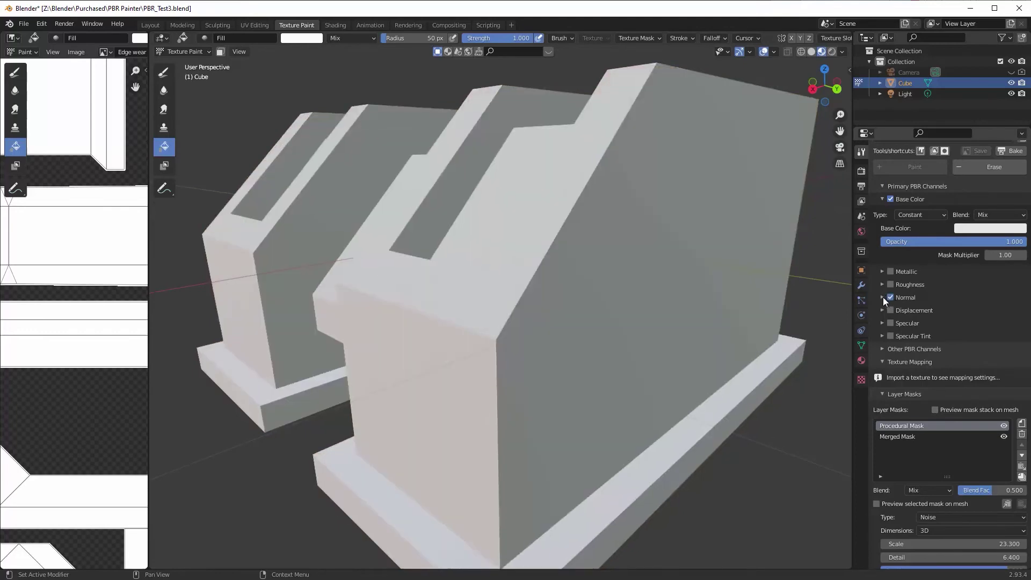
{"action": "left_click", "coordinate": [883, 298]}
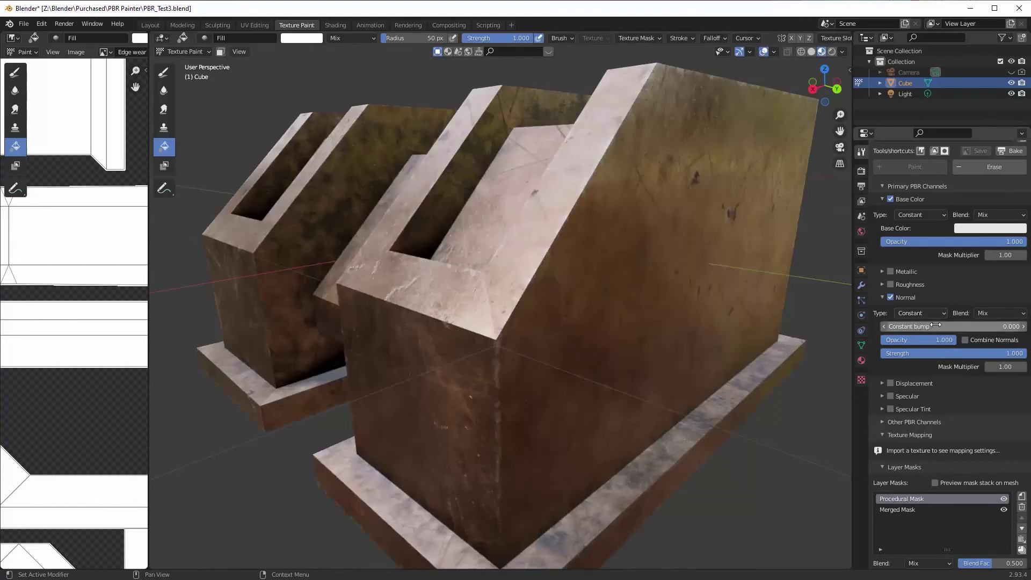
{"action": "left_click", "coordinate": [932, 314]}
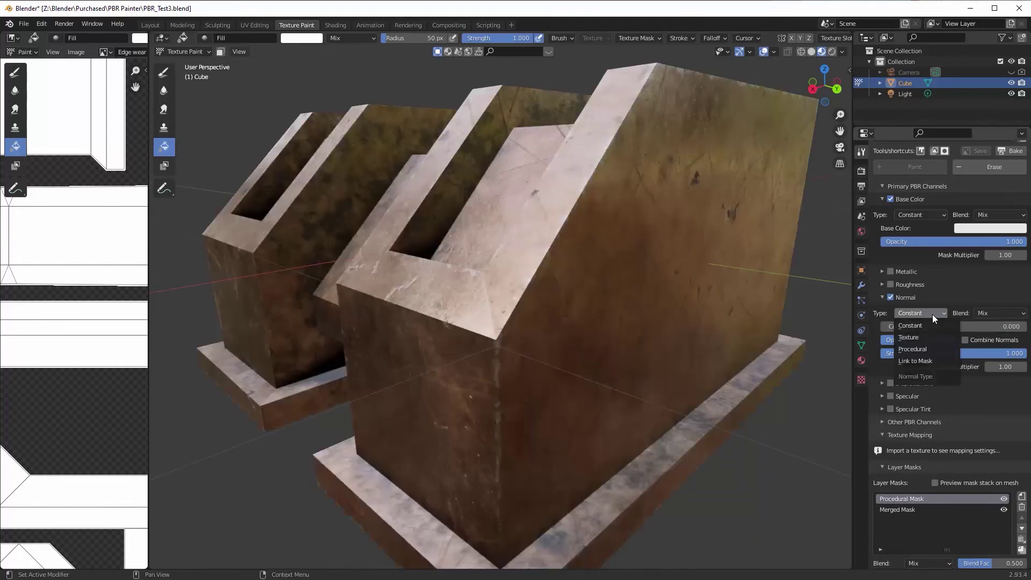
{"action": "left_click", "coordinate": [926, 358]}
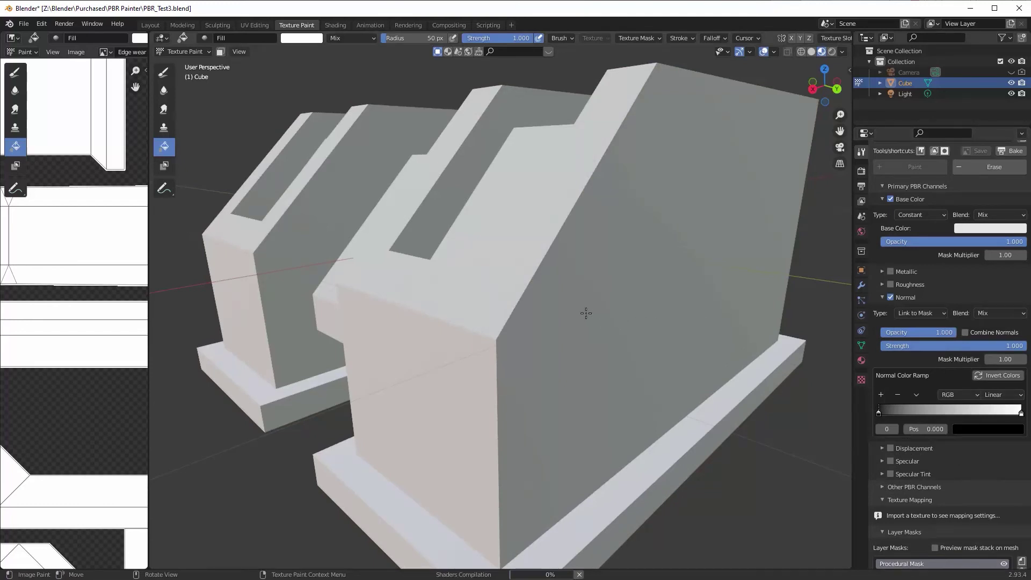
{"action": "scroll", "coordinate": [585, 316], "scroll_direction": "up", "scroll_amount": 5}
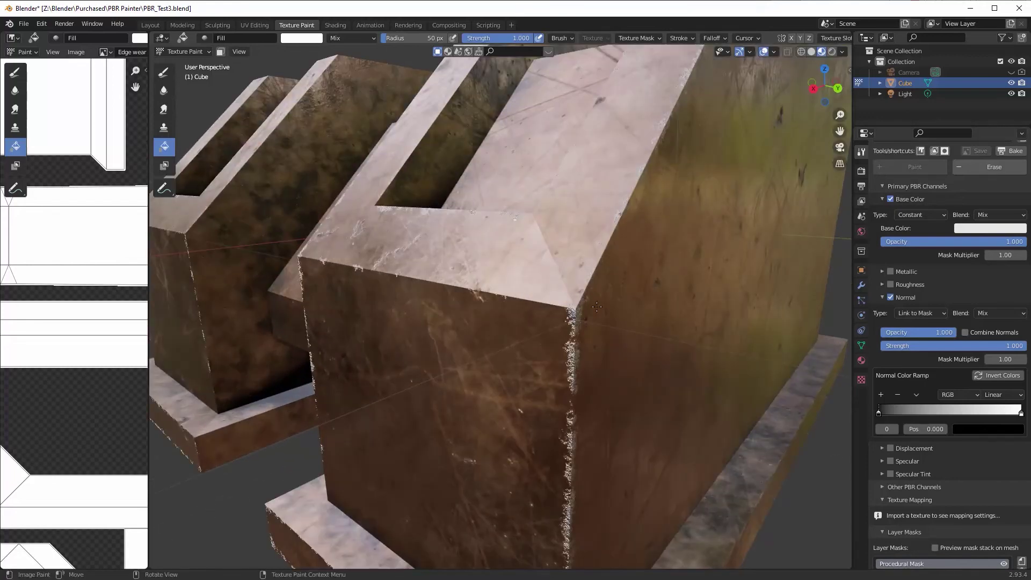
{"action": "scroll", "coordinate": [596, 306], "scroll_direction": "down", "scroll_amount": 5}
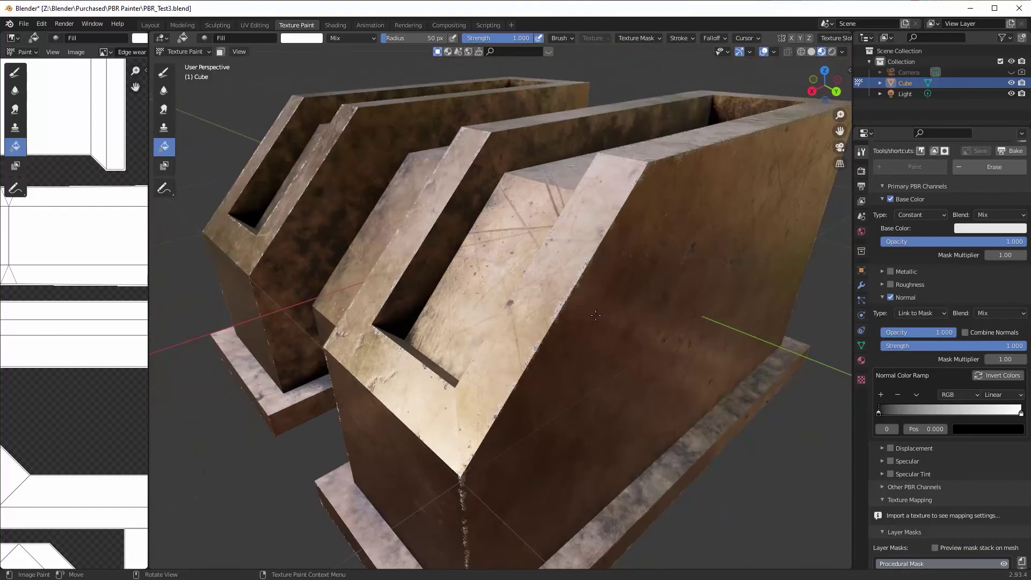
{"action": "middle_click_drag", "start_coordinate": [595, 316], "coordinate": [541, 312]}
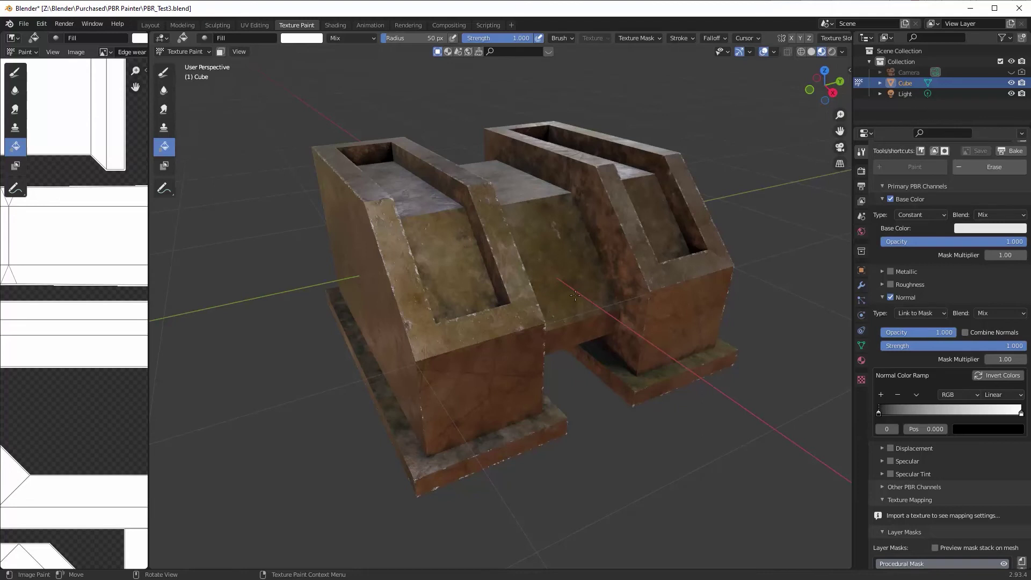
{"action": "middle_click_drag", "start_coordinate": [622, 311], "coordinate": [676, 283]}
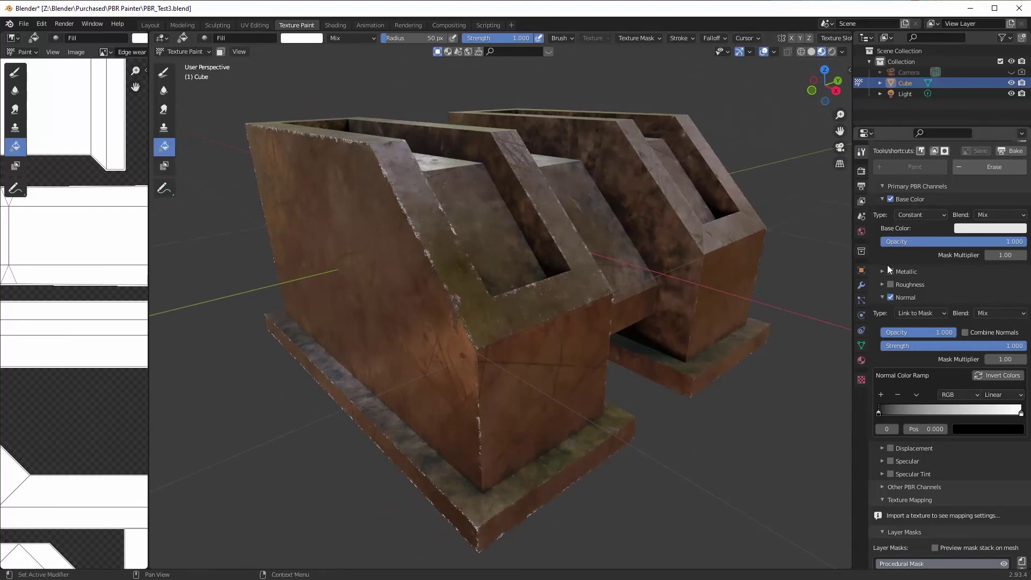
Widen the edge wear by setting the mask stack ramp's black stop to 0.371, and check the mesh
{"action": "scroll", "coordinate": [977, 394], "scroll_direction": "down", "scroll_amount": 7}
{"action": "scroll", "coordinate": [977, 390], "scroll_direction": "down", "scroll_amount": 1}
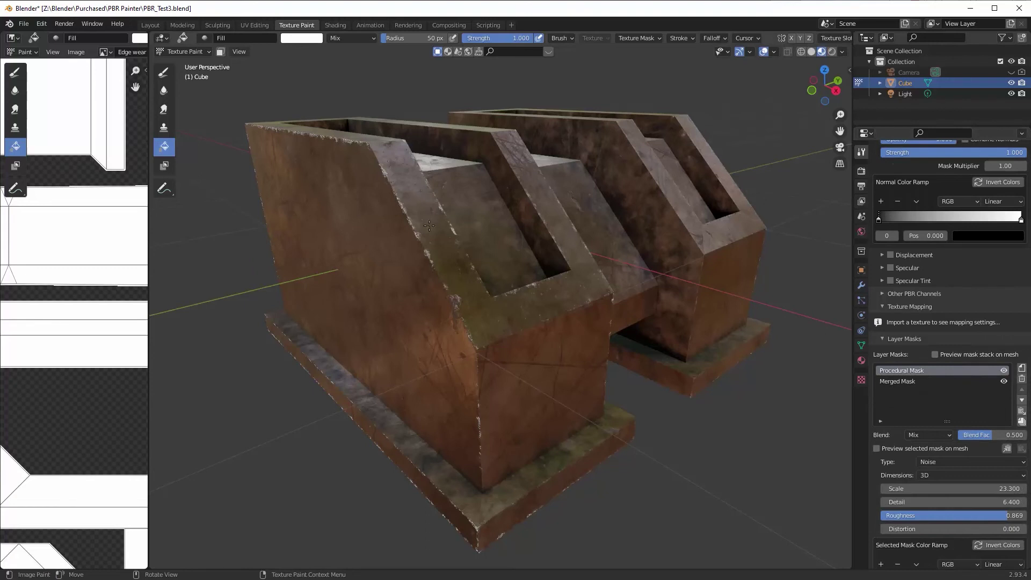
{"action": "scroll", "coordinate": [971, 488], "scroll_direction": "down", "scroll_amount": 9}
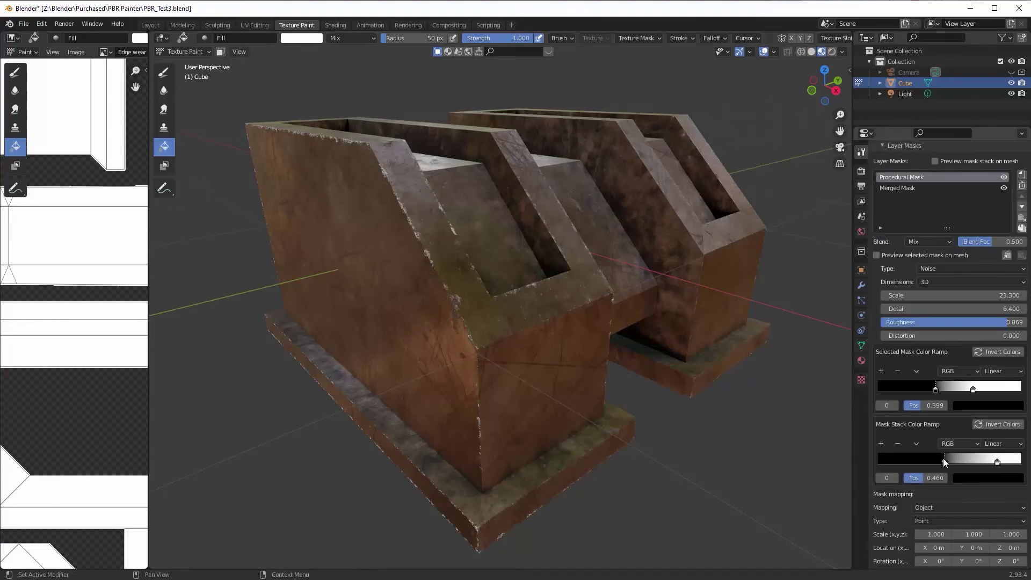
{"action": "mouse_move", "coordinate": [943, 460]}
{"action": "left_mouse_down"}
{"action": "mouse_move", "coordinate": [918, 466]}
{"action": "mouse_move", "coordinate": [932, 467]}
{"action": "left_mouse_up"}
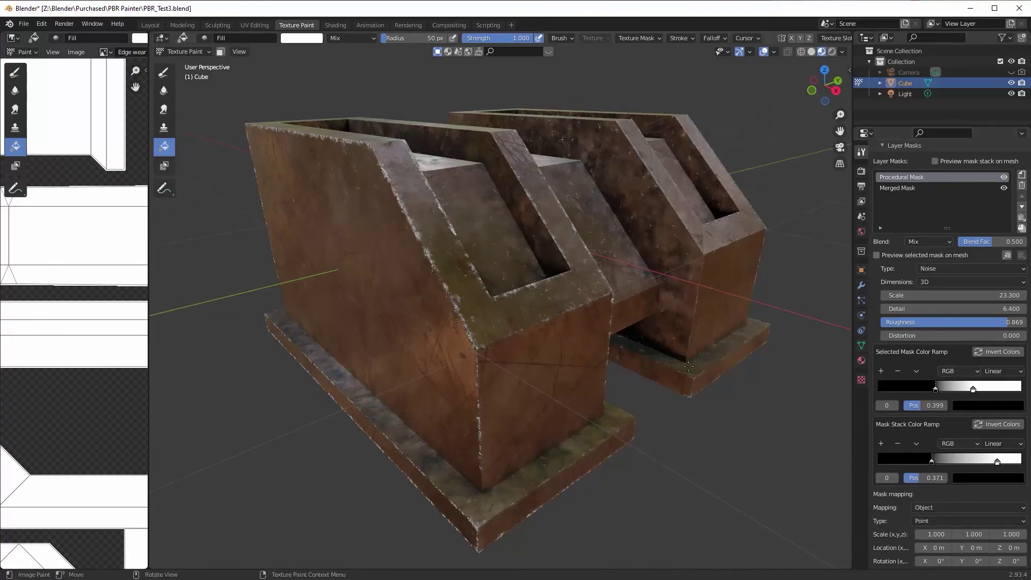
{"action": "mouse_move", "coordinate": [515, 344]}
{"action": "middle_mouse_down"}
{"action": "mouse_move", "coordinate": [595, 376]}
{"action": "mouse_move", "coordinate": [599, 360]}
{"action": "mouse_move", "coordinate": [674, 355]}
{"action": "middle_mouse_up"}
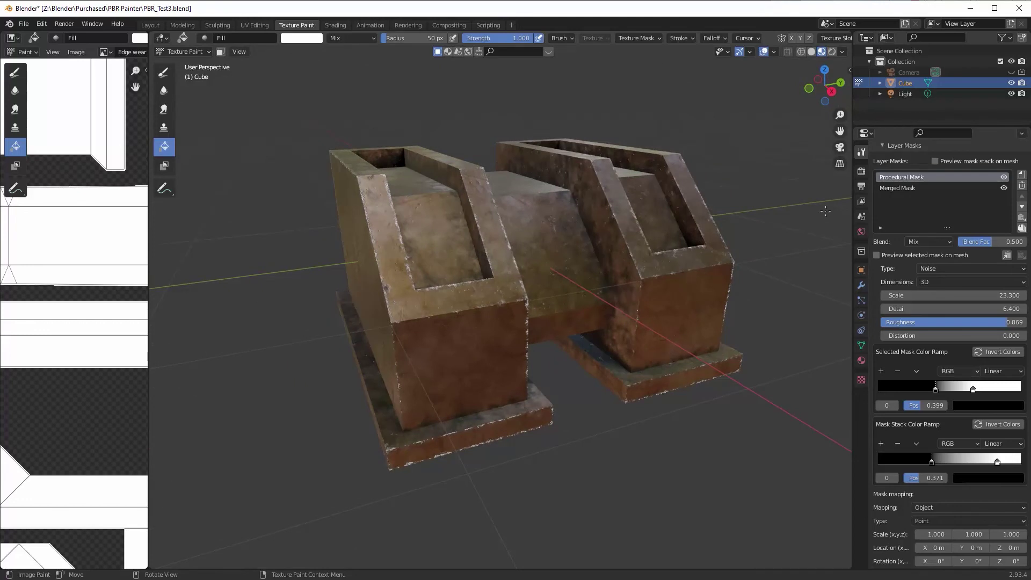
Return to the PBR layer list, view the mesh from the other side and save the file
{"action": "scroll", "coordinate": [978, 245], "scroll_direction": "up", "scroll_amount": 1}
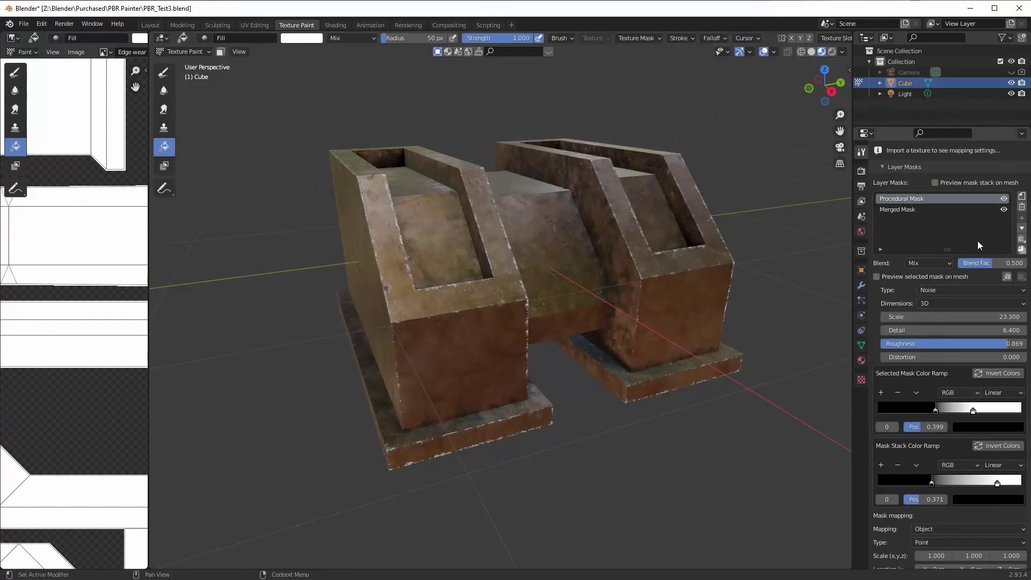
{"action": "scroll", "coordinate": [978, 245], "scroll_direction": "up", "scroll_amount": 3}
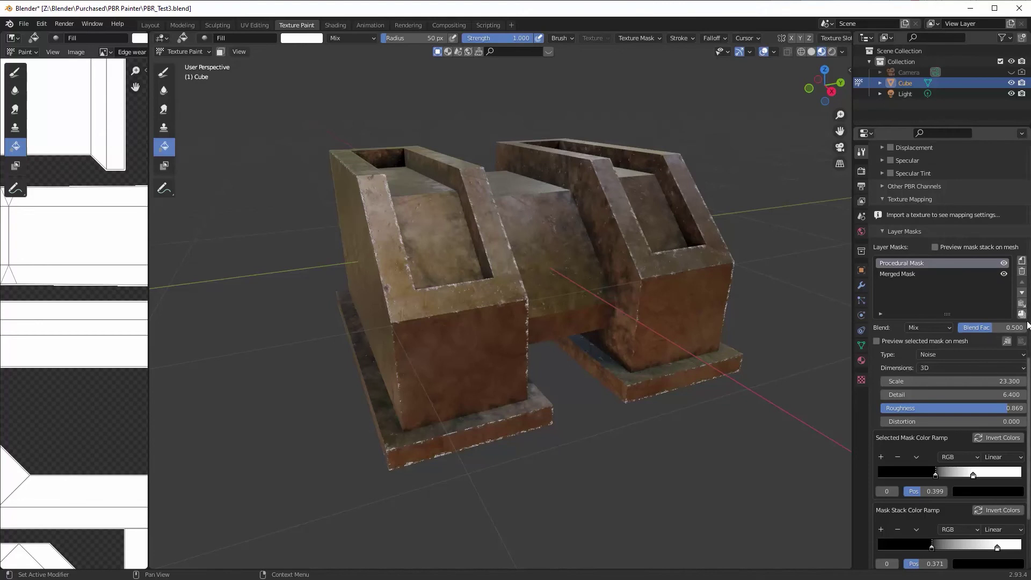
{"action": "scroll", "coordinate": [1015, 245], "scroll_direction": "up", "scroll_amount": 9}
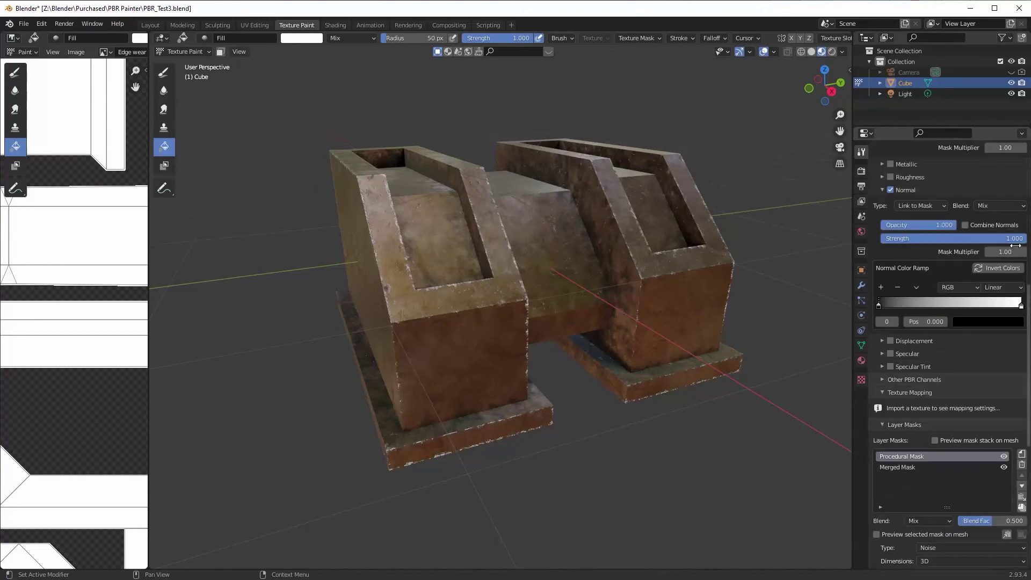
{"action": "scroll", "coordinate": [1003, 246], "scroll_direction": "up", "scroll_amount": 12}
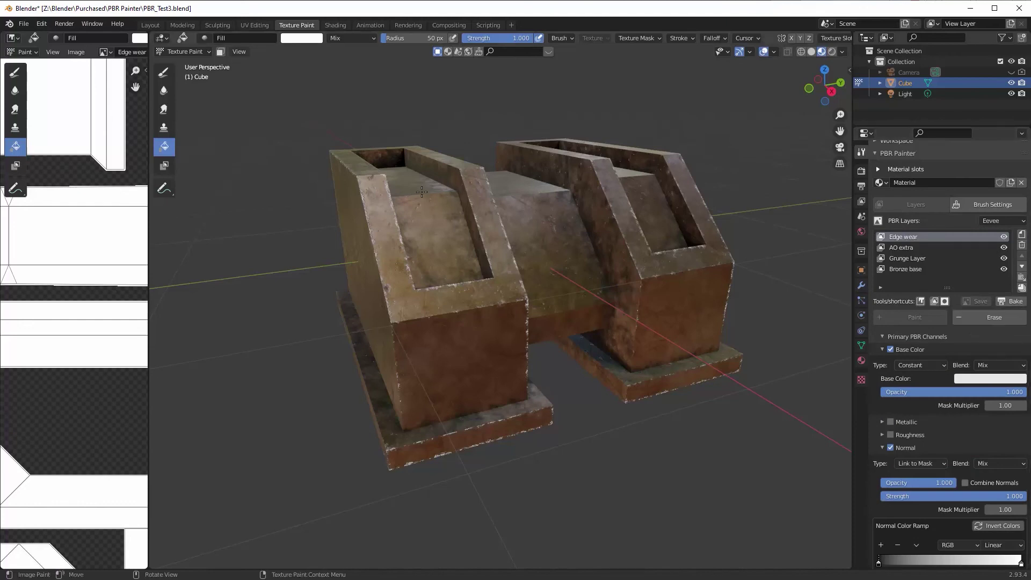
{"action": "middle_click_drag", "start_coordinate": [565, 277], "coordinate": [470, 293]}
{"action": "key", "text": "ctrl+s"}
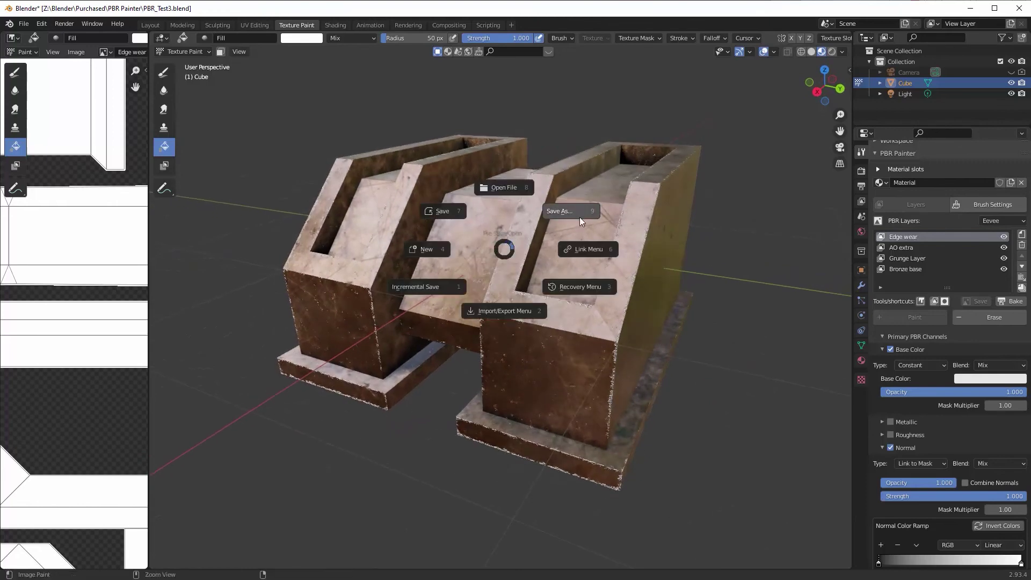
{"action": "left_click", "coordinate": [453, 211]}
{"action": "middle_click_drag", "start_coordinate": [452, 212], "coordinate": [301, 145]}
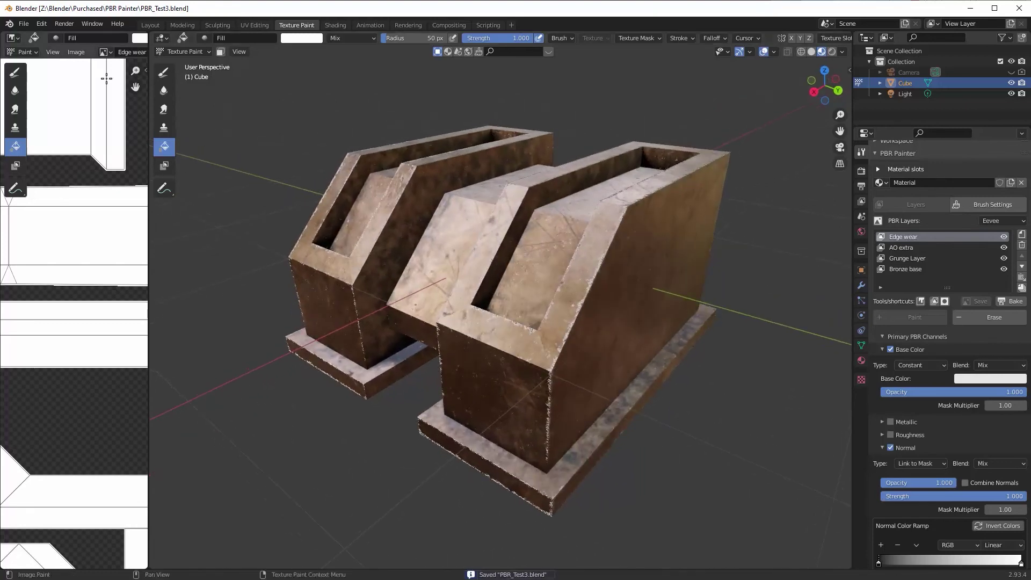
Save a copy of the file as PBR_Test3-baked.blend in the same folder
{"action": "key", "text": "ctrl+s"}
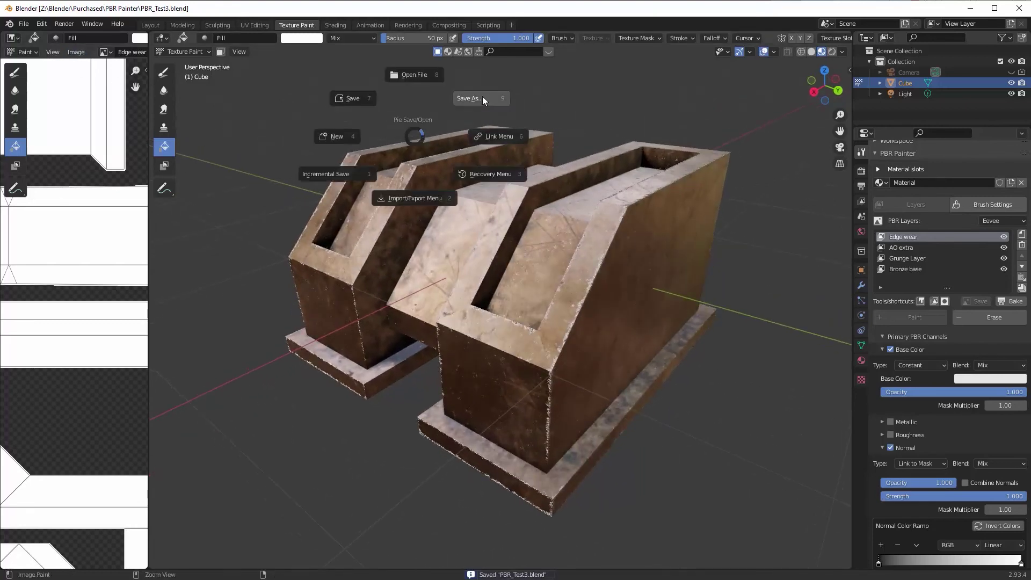
{"action": "left_click", "coordinate": [481, 98]}
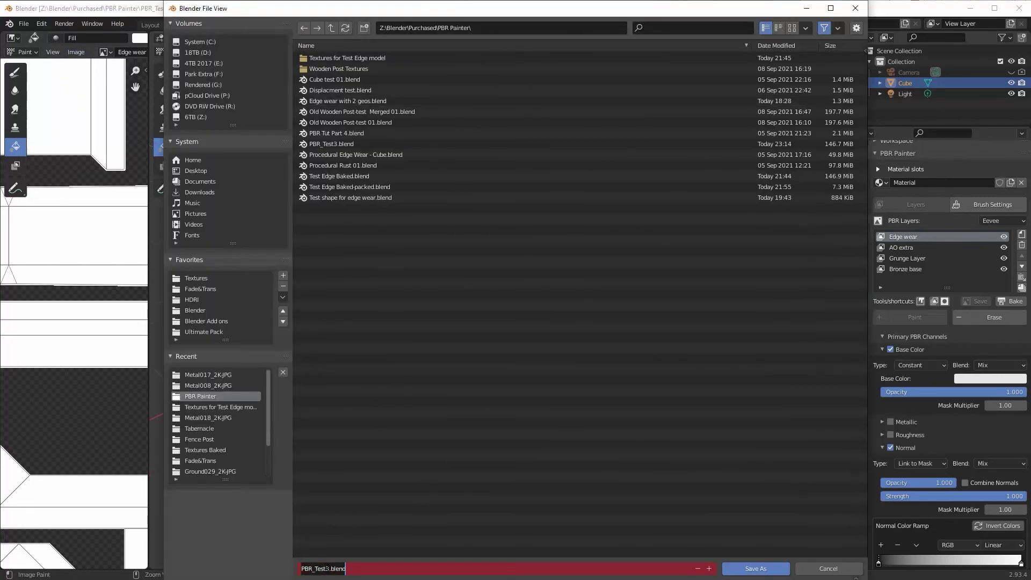
{"action": "left_click", "coordinate": [327, 568]}
{"action": "type", "text": "-baked"}
{"action": "key", "text": "Return"}
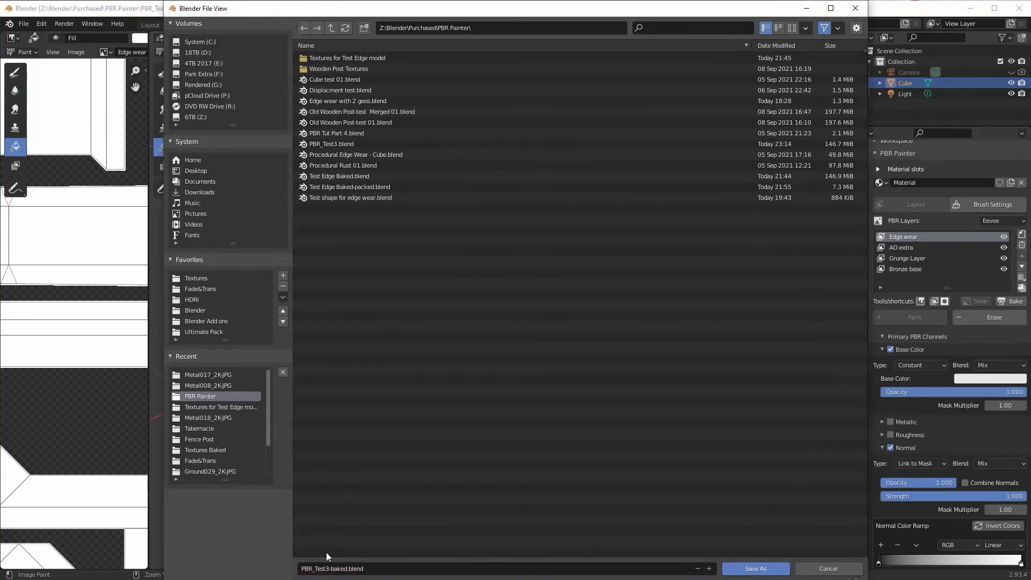
{"action": "left_click", "coordinate": [748, 569]}
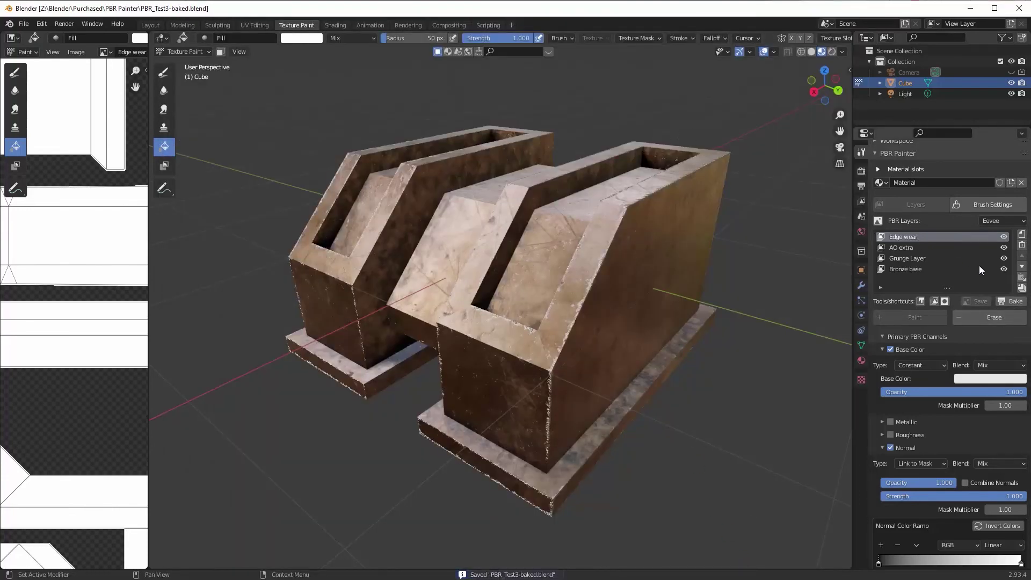
Start a bake of the visible layers with textures saved externally in JPEG format
{"action": "left_click", "coordinate": [1013, 303]}
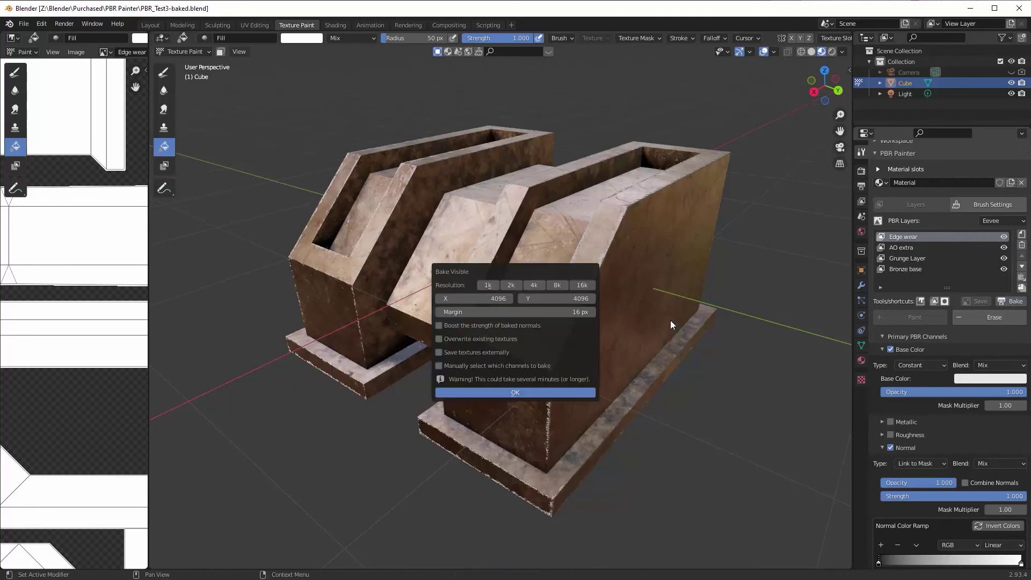
{"action": "left_click", "coordinate": [439, 352]}
{"action": "left_click", "coordinate": [514, 379]}
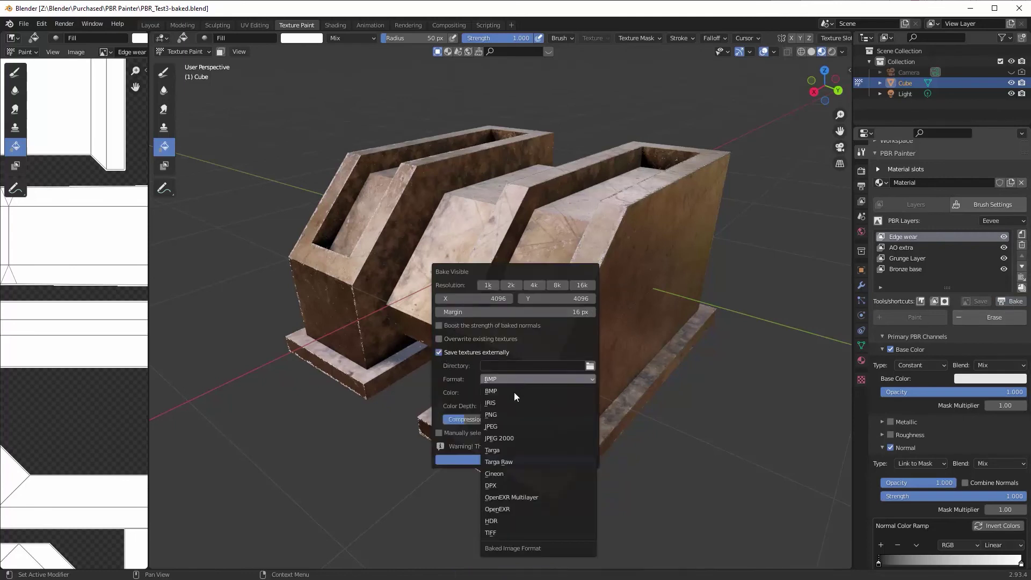
{"action": "left_click", "coordinate": [514, 423]}
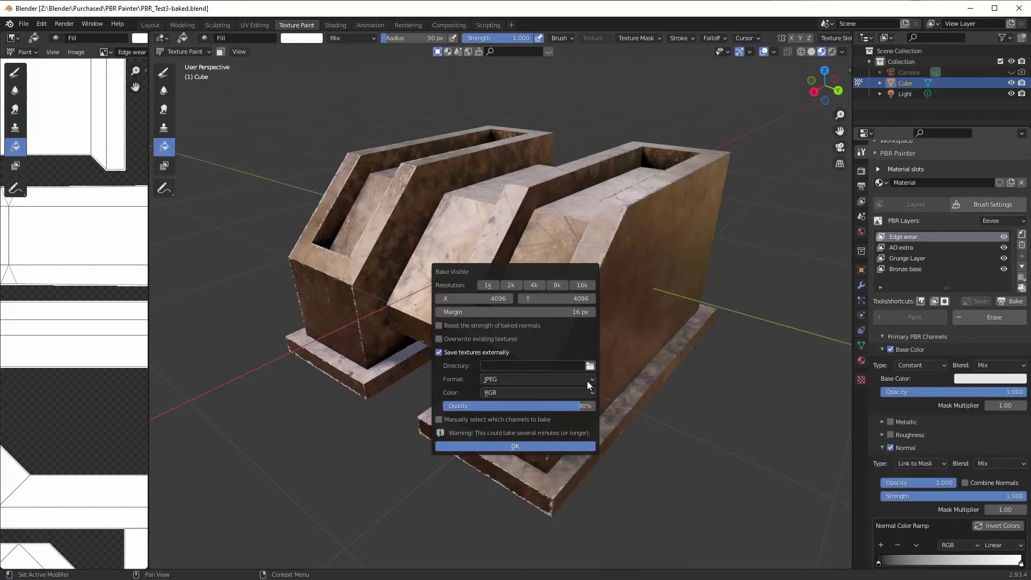
{"action": "left_click", "coordinate": [511, 286]}
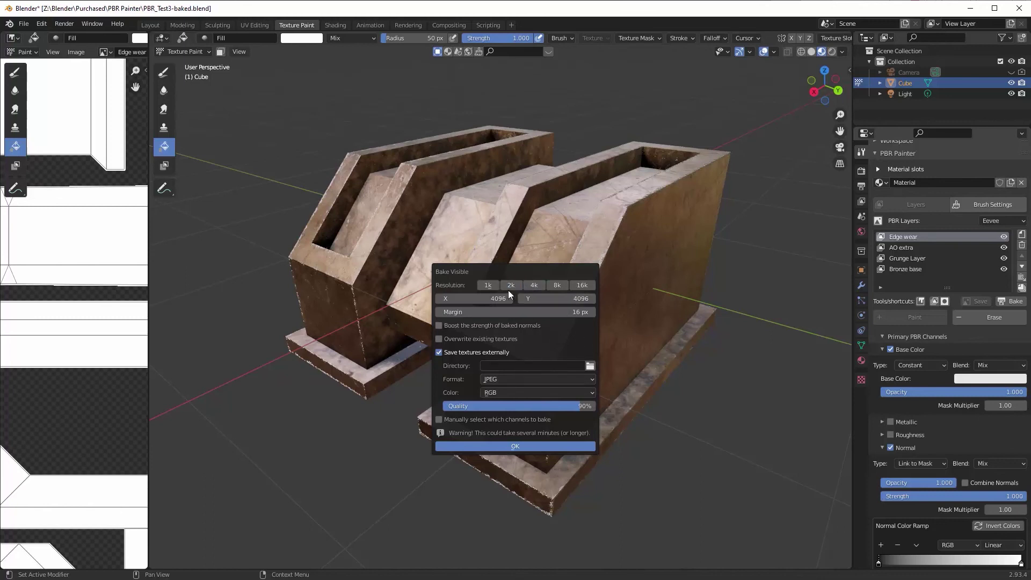
Choose the Textures for Test Edge model folder as the output directory for the baked textures
{"action": "left_click", "coordinate": [589, 367]}
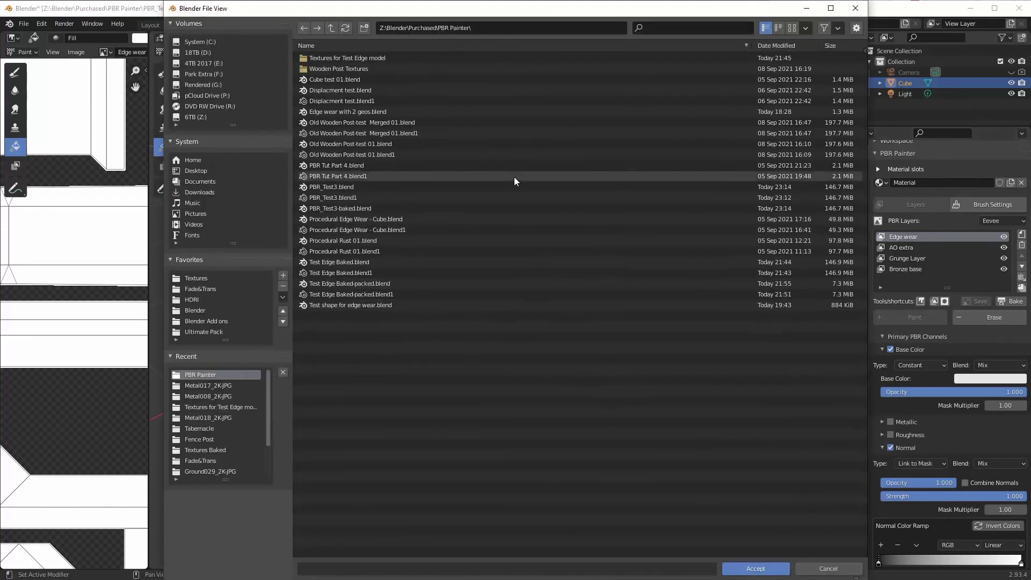
{"action": "double_click", "coordinate": [367, 58]}
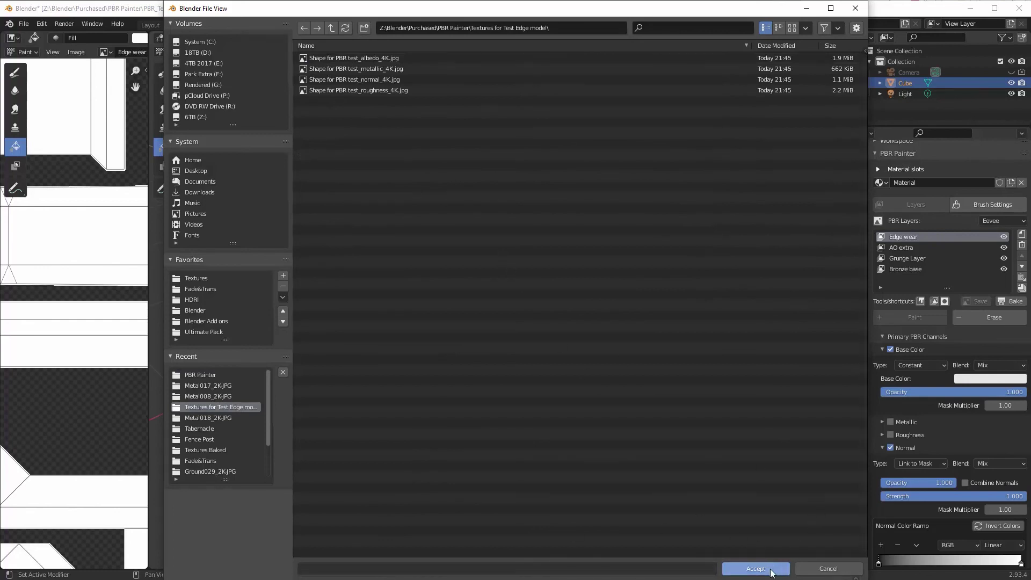
{"action": "left_click_drag", "start_coordinate": [740, 8], "coordinate": [653, 26]}
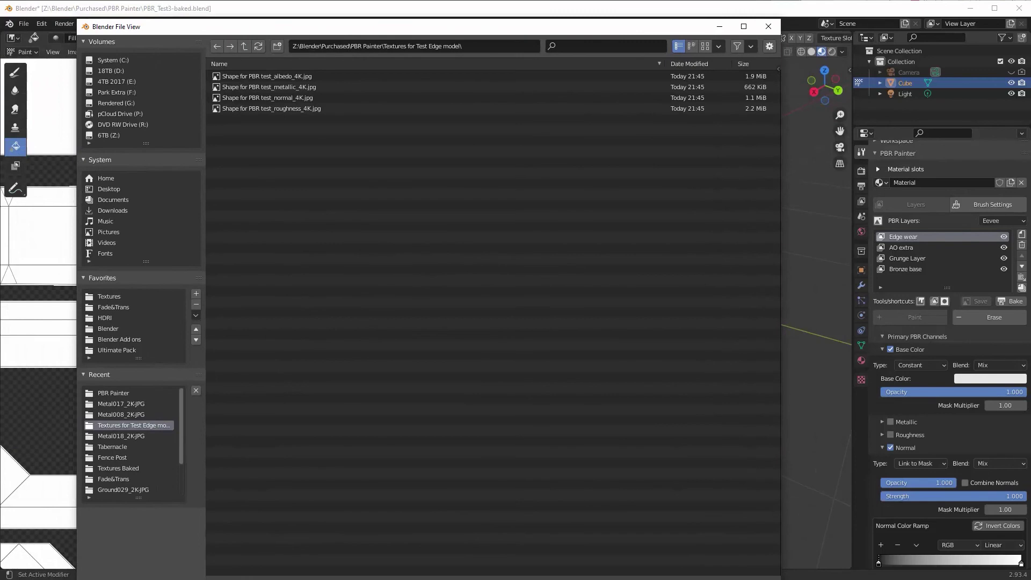
{"action": "left_click", "coordinate": [698, 577]}
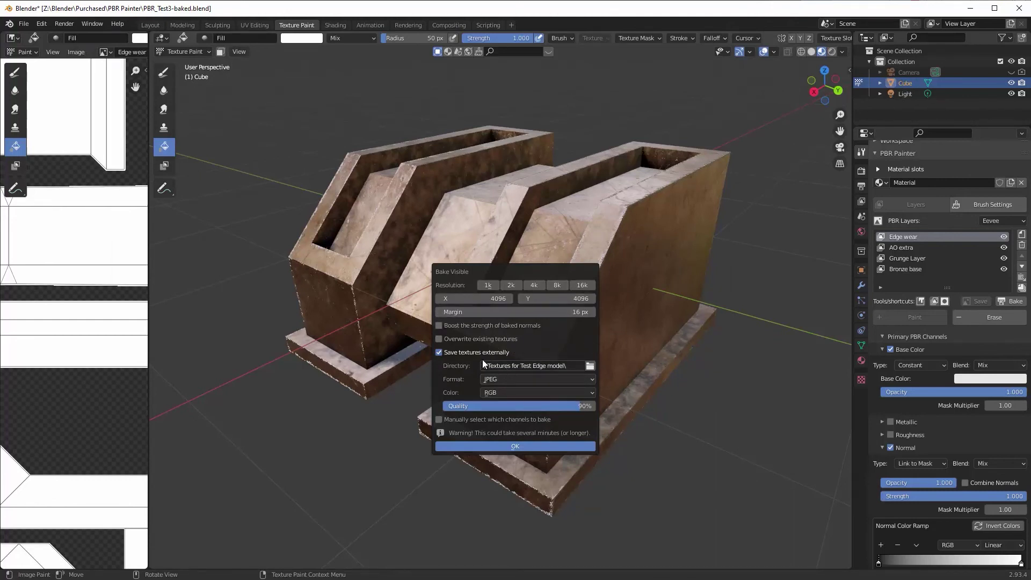
Run the bake of the visible layers, then switch to the Shading workspace and enlarge the 3D viewport around the mesh
{"action": "left_click", "coordinate": [516, 447]}
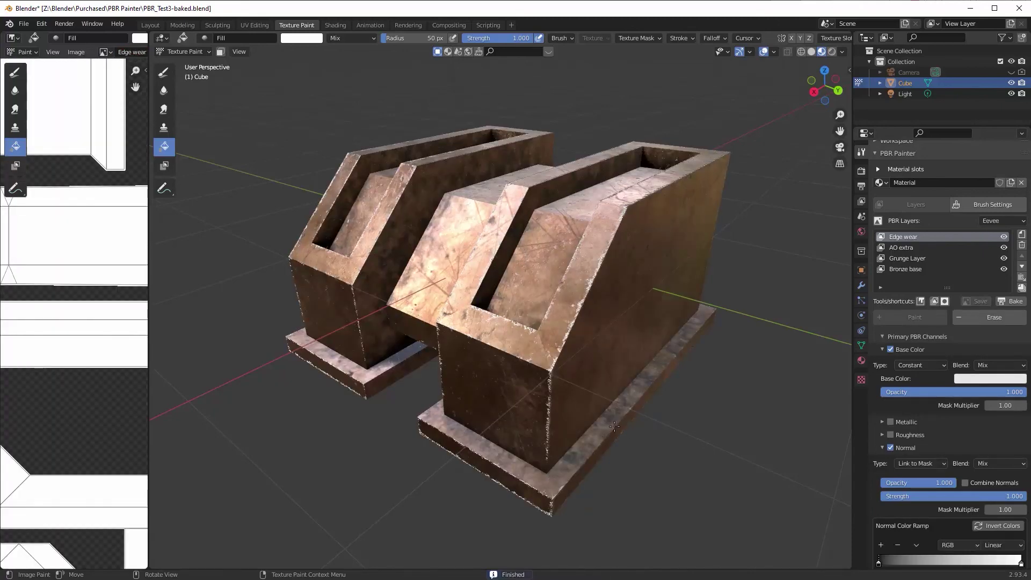
{"action": "left_click", "coordinate": [339, 25]}
{"action": "scroll", "coordinate": [479, 208], "scroll_direction": "up", "scroll_amount": 3}
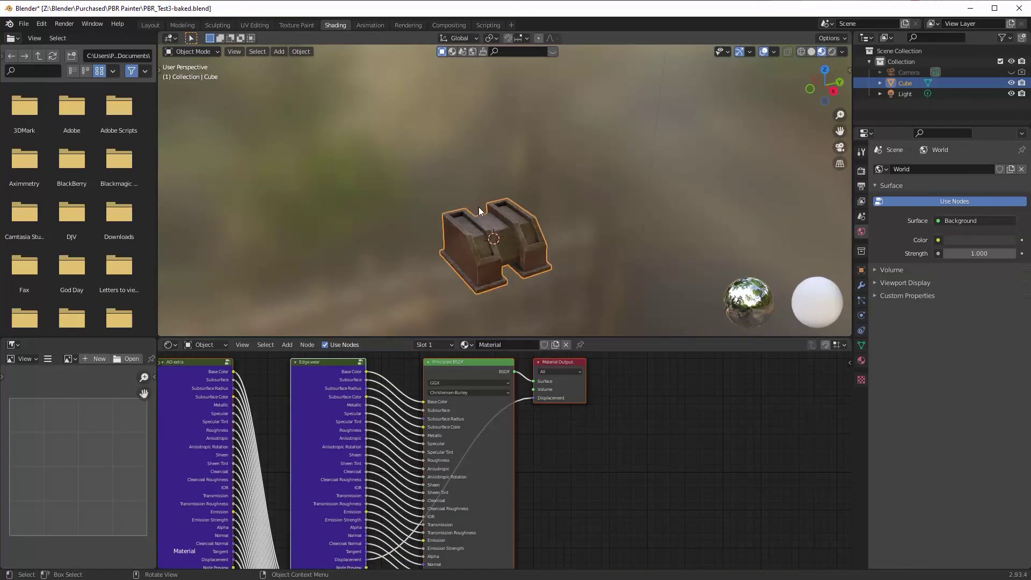
{"action": "middle_click_drag", "start_coordinate": [534, 234], "coordinate": [539, 320]}
{"action": "left_click_drag", "start_coordinate": [546, 337], "coordinate": [545, 483]}
{"action": "scroll", "coordinate": [575, 324], "scroll_direction": "up", "scroll_amount": 4}
{"action": "middle_click_drag", "start_coordinate": [530, 307], "coordinate": [534, 300]}
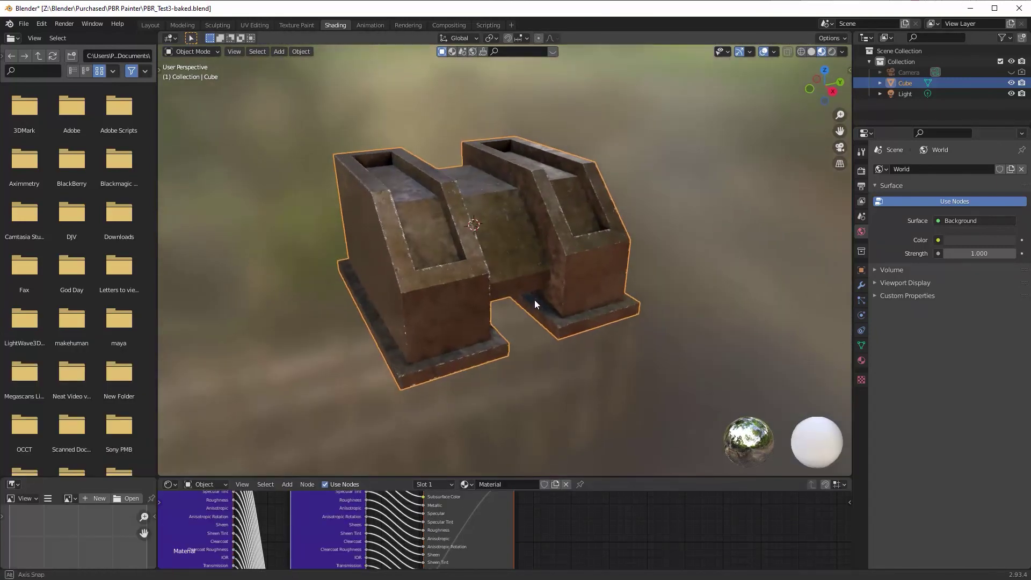
Add a second material slot to the mesh with a new material named Cube
{"action": "left_click", "coordinate": [861, 360]}
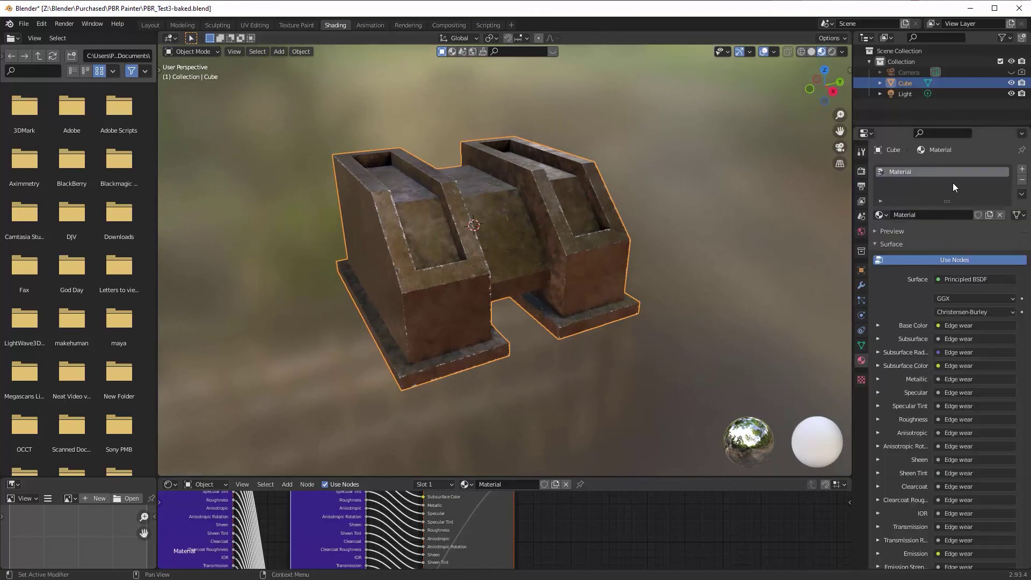
{"action": "left_click", "coordinate": [1022, 170]}
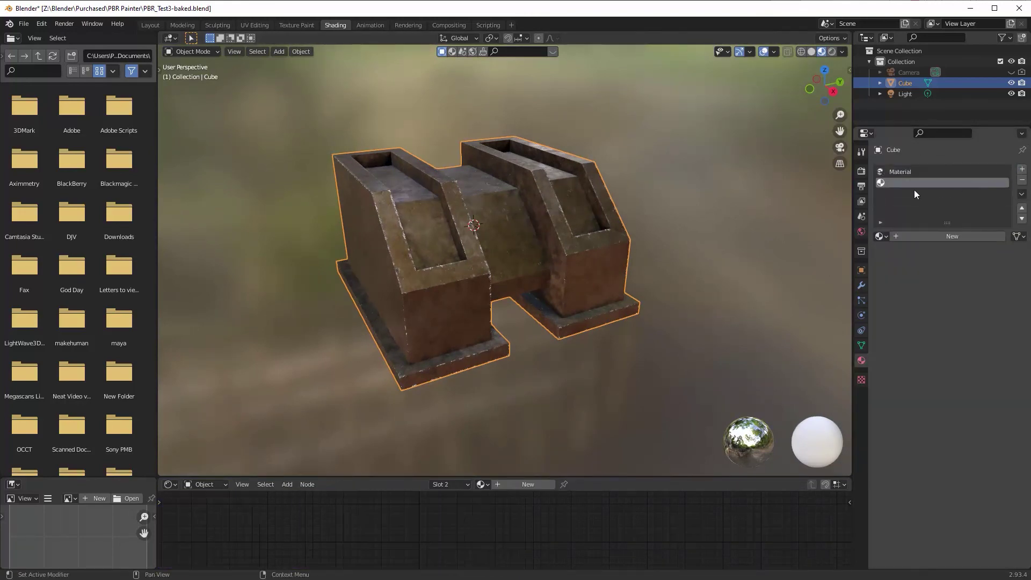
{"action": "left_click", "coordinate": [948, 236]}
{"action": "double_click", "coordinate": [911, 183]}
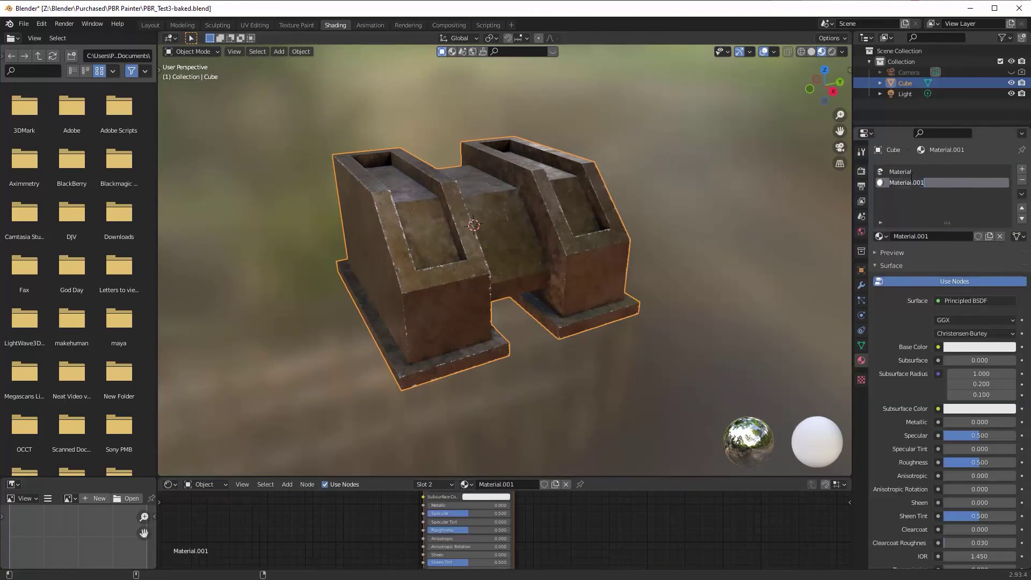
{"action": "type", "text": "Cu"}
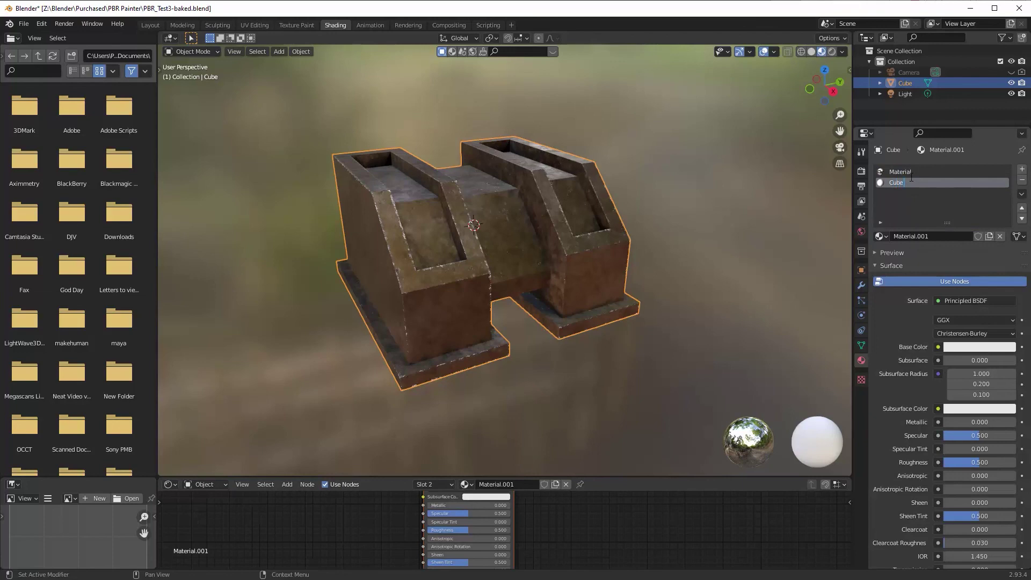
{"action": "type", "text": "be"}
{"action": "key", "text": "Return"}
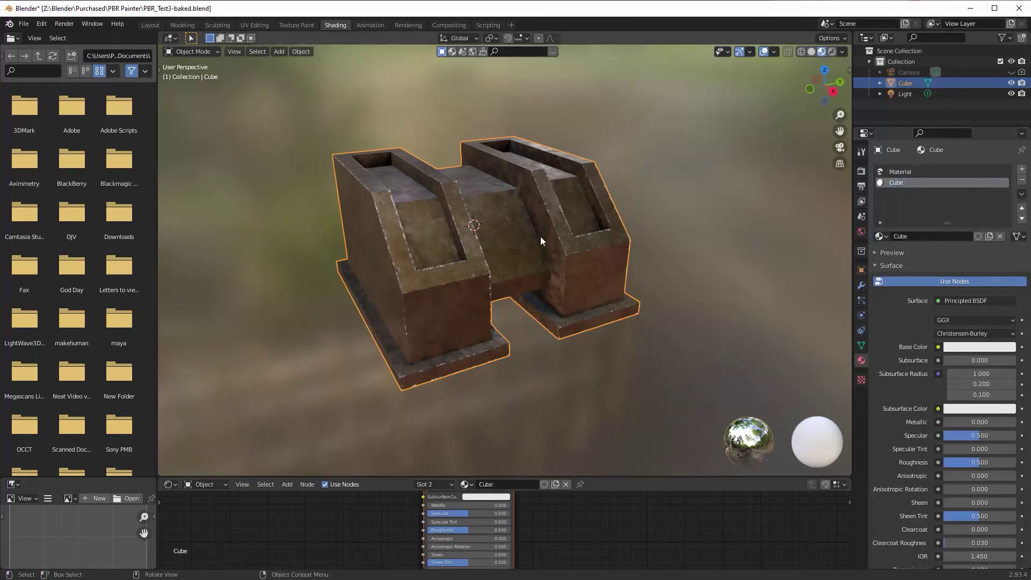
Assign the Cube material to all faces of the mesh, enlarge the node editor and return to Object Mode
{"action": "key", "text": "Tab"}
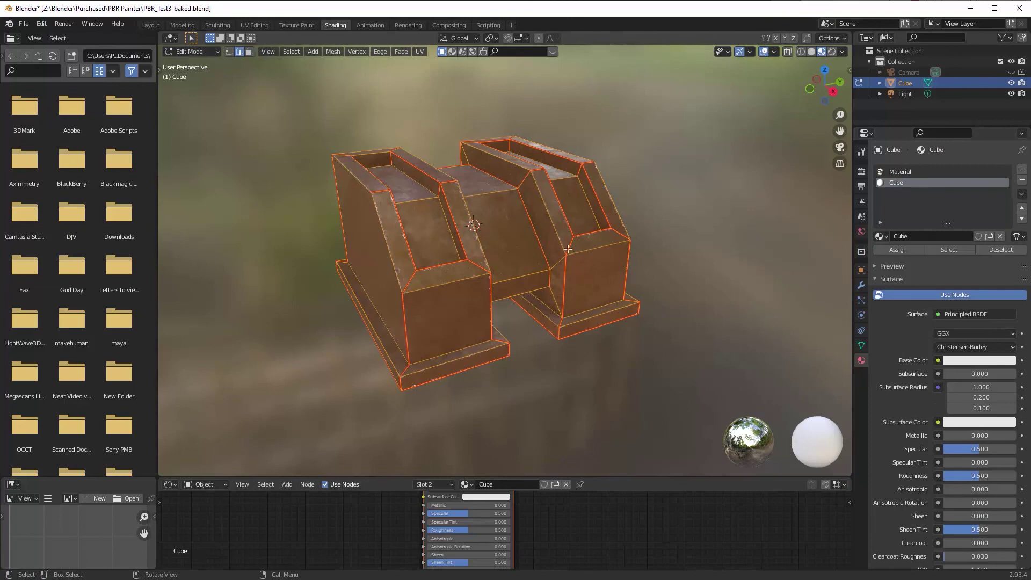
{"action": "left_click", "coordinate": [900, 251]}
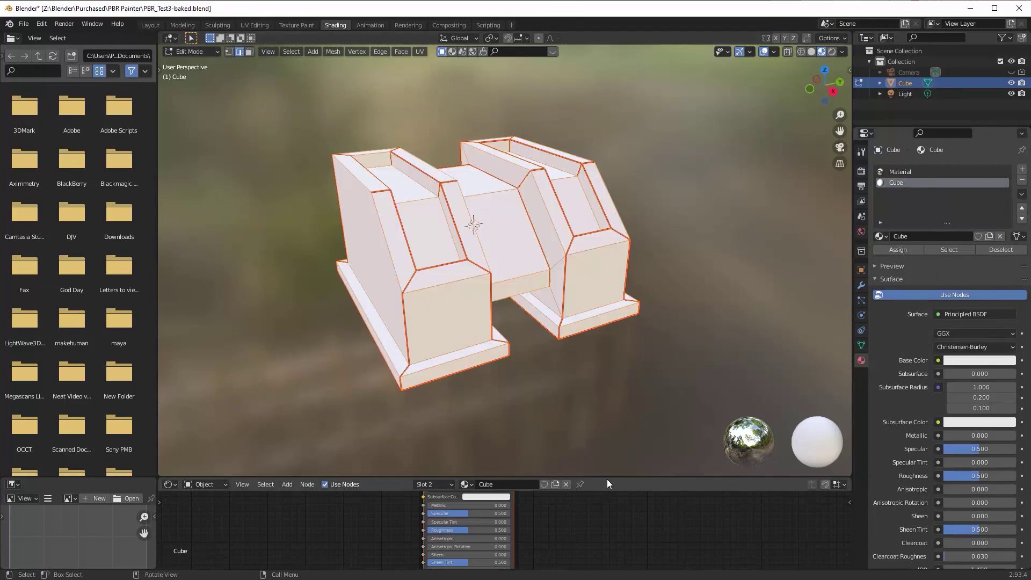
{"action": "left_click_drag", "start_coordinate": [607, 477], "coordinate": [625, 367]}
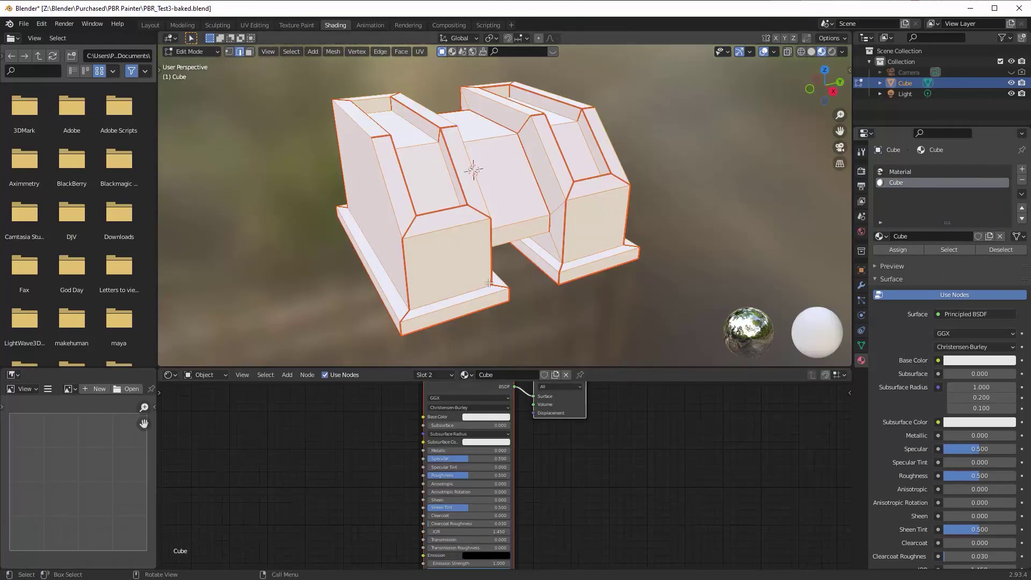
{"action": "key", "text": "Tab"}
Run Principled Texture Setup on the Principled BSDF with the Cube albedo, metallic, normal and roughness 4K JPEGs from Textures for Test Edge model
{"action": "middle_click_drag", "start_coordinate": [475, 247], "coordinate": [523, 248]}
{"action": "key", "text": "Home"}
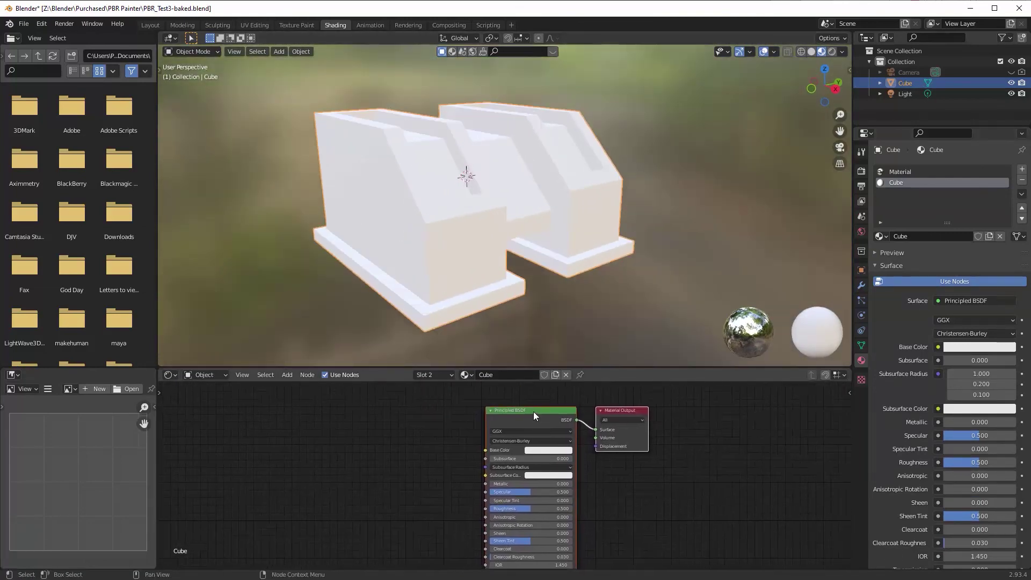
{"action": "middle_click_drag", "start_coordinate": [535, 415], "coordinate": [547, 416]}
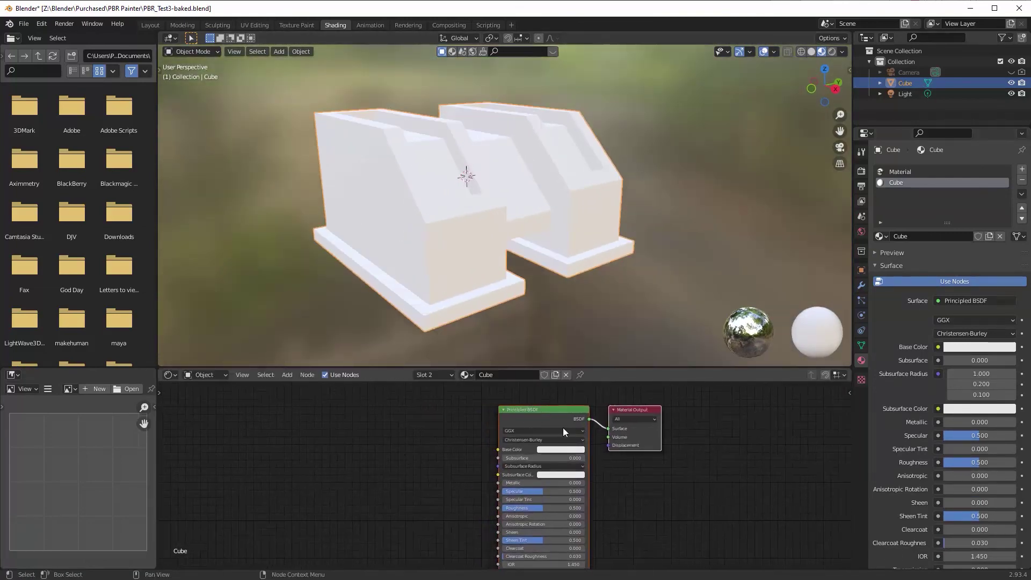
{"action": "left_click", "coordinate": [572, 414]}
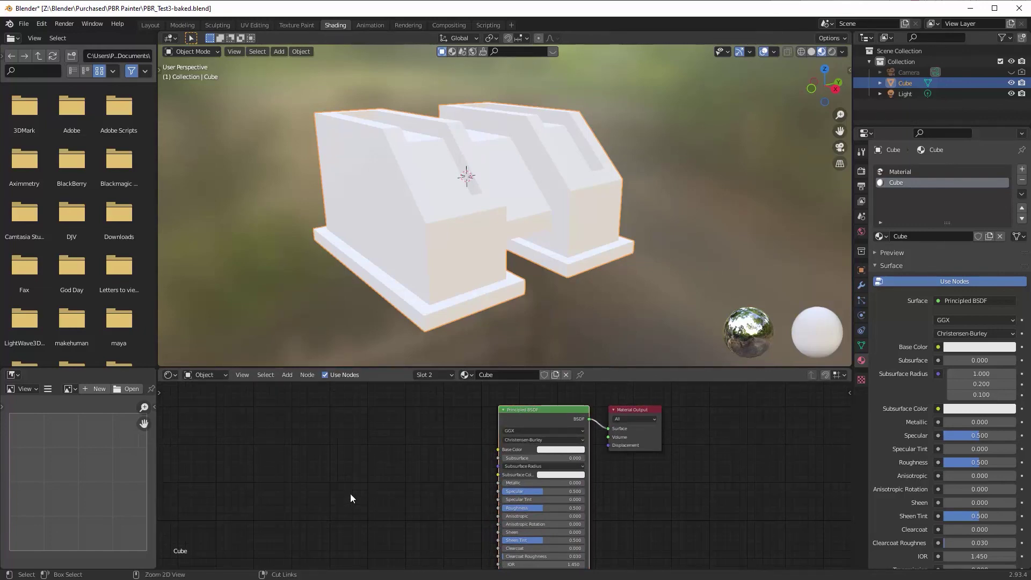
{"action": "key", "text": "ctrl+shift+t"}
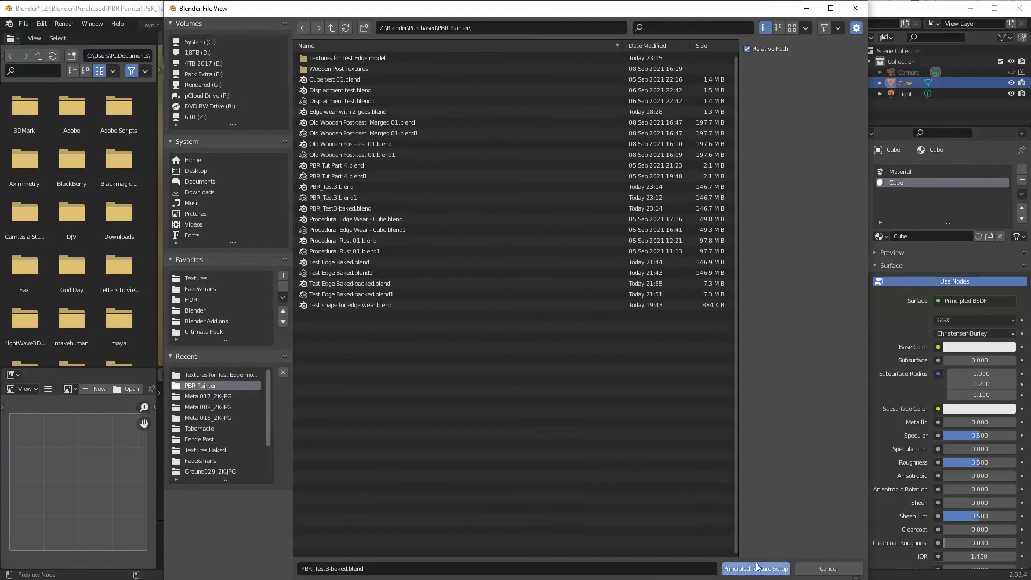
{"action": "left_click", "coordinate": [339, 58]}
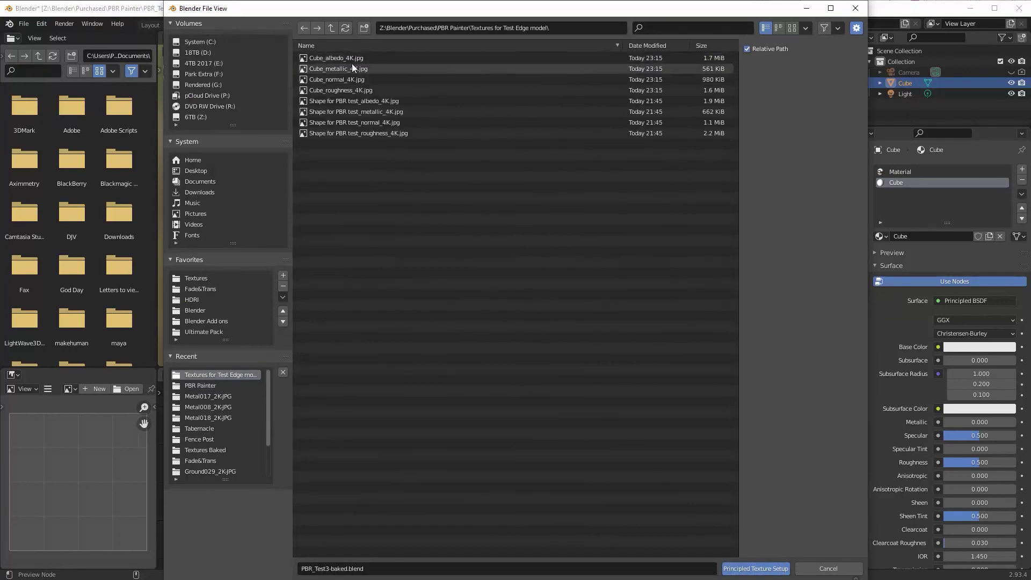
{"action": "left_click", "coordinate": [338, 58]}
{"action": "left_click", "coordinate": [346, 69], "text": "shift"}
{"action": "left_click", "coordinate": [352, 79], "text": "shift"}
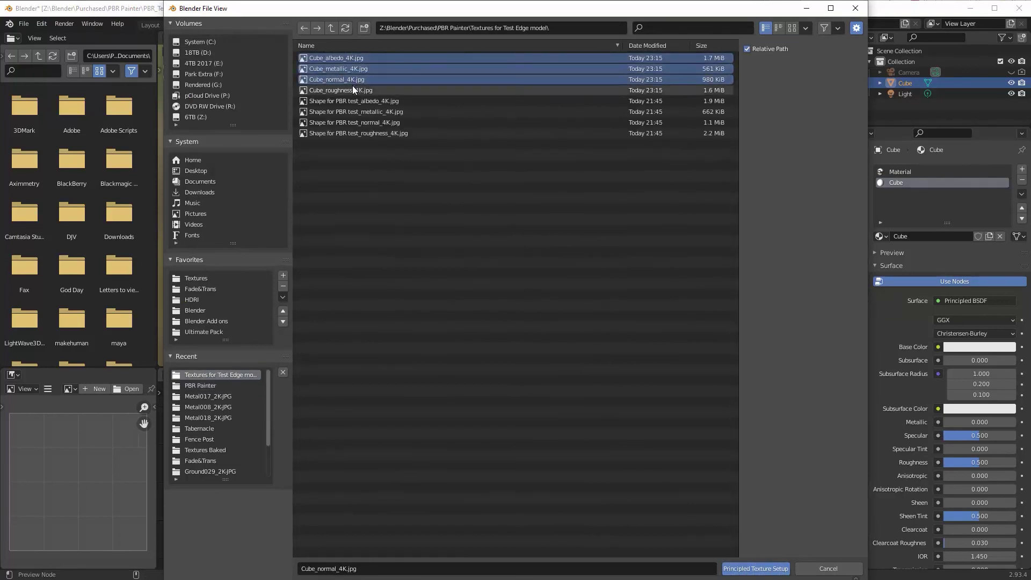
{"action": "left_click", "coordinate": [353, 91], "text": "shift"}
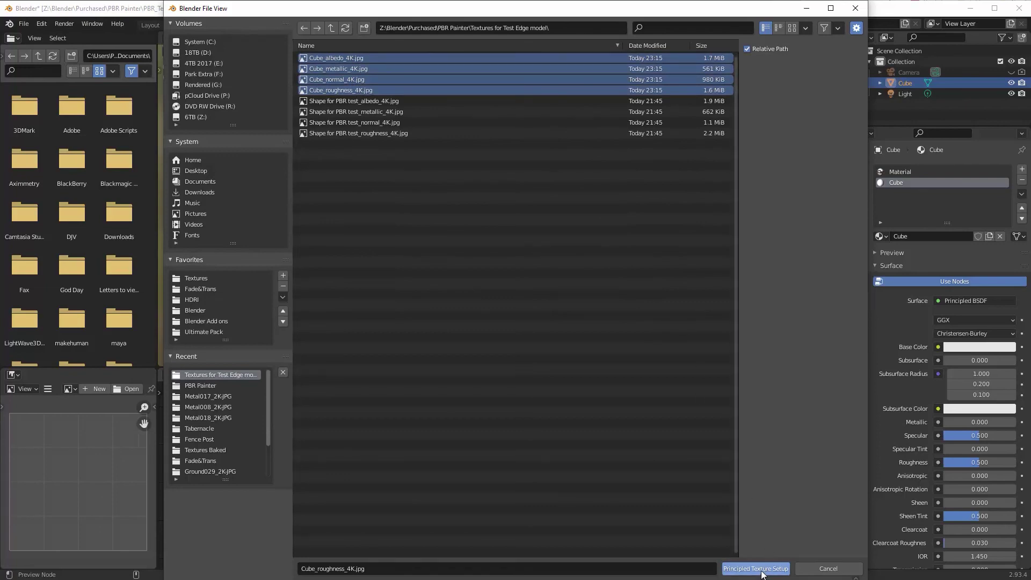
{"action": "left_click", "coordinate": [756, 568]}
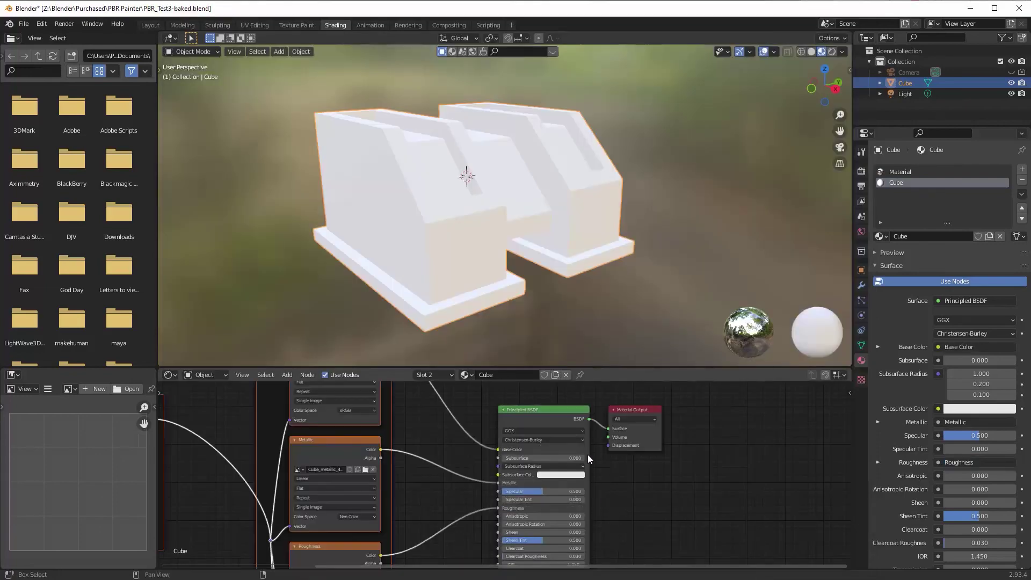
Check the baked textures on the mesh and set the Normal Map node's strength to 1.700
{"action": "middle_click_drag", "start_coordinate": [562, 257], "coordinate": [467, 290]}
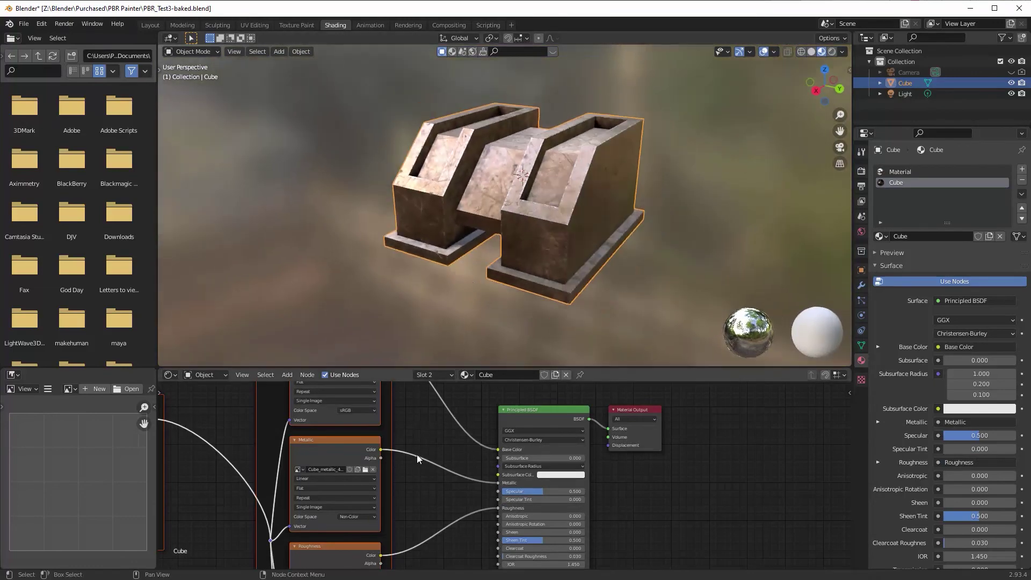
{"action": "scroll", "coordinate": [419, 457], "scroll_direction": "down", "scroll_amount": 3}
{"action": "middle_click_drag", "start_coordinate": [418, 457], "coordinate": [430, 509]}
{"action": "scroll", "coordinate": [531, 215], "scroll_direction": "up", "scroll_amount": 3}
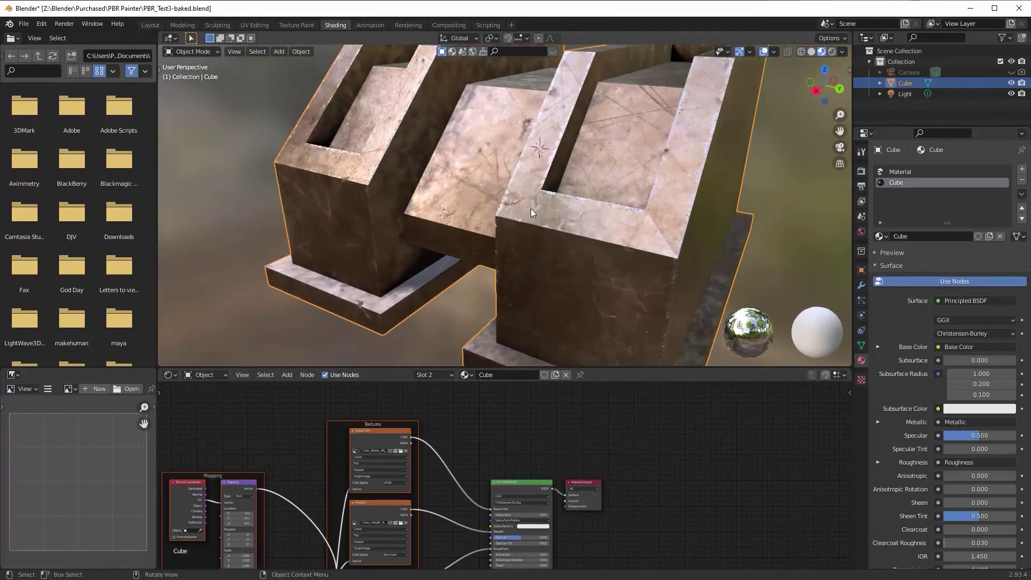
{"action": "scroll", "coordinate": [531, 215], "scroll_direction": "down", "scroll_amount": 2}
{"action": "middle_click_drag", "start_coordinate": [531, 215], "coordinate": [490, 322]}
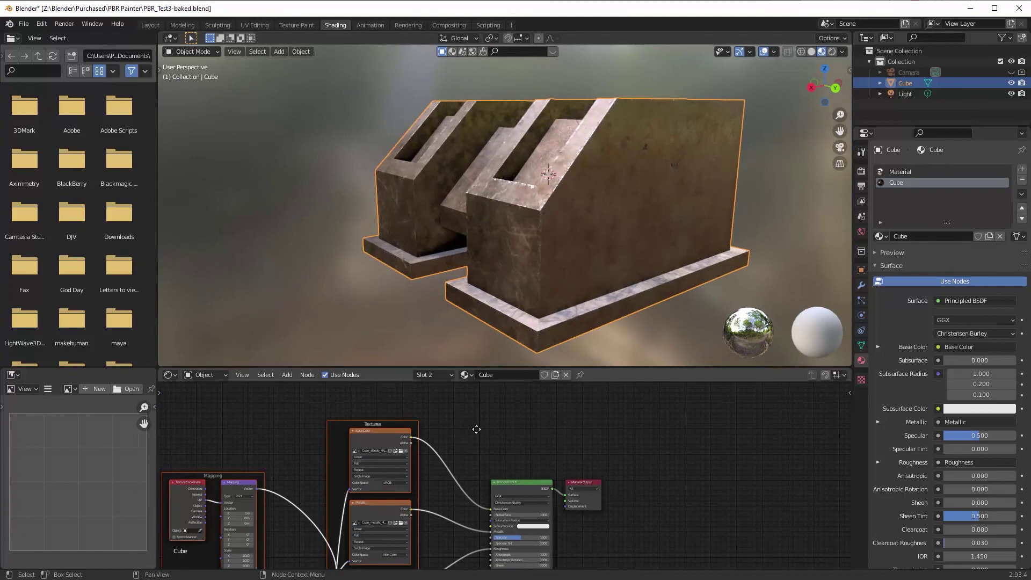
{"action": "scroll", "coordinate": [472, 434], "scroll_direction": "down", "scroll_amount": 5, "text": "shift"}
{"action": "scroll", "coordinate": [495, 543], "scroll_direction": "up", "scroll_amount": 2}
{"action": "middle_click_drag", "start_coordinate": [497, 543], "coordinate": [504, 490]}
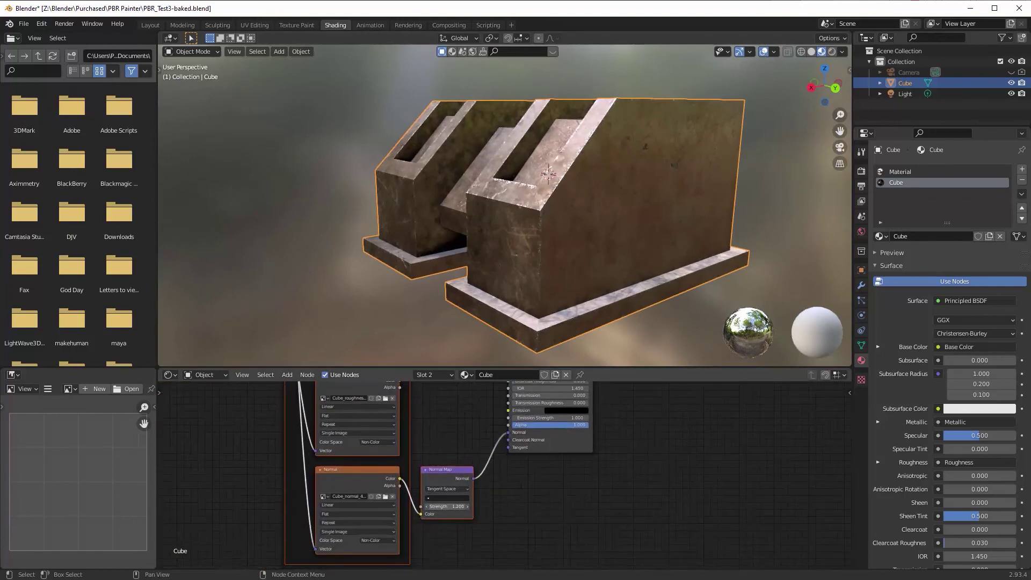
Enlarge the 3D viewport and examine the edge wear and surface relief of the baked material from several sides
{"action": "scroll", "coordinate": [555, 312], "scroll_direction": "up", "scroll_amount": 4}
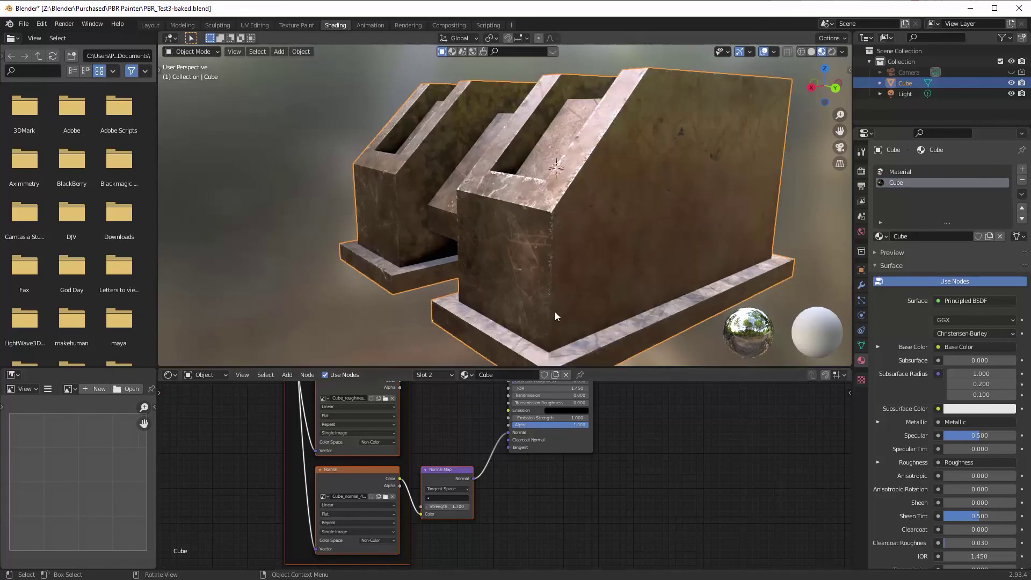
{"action": "mouse_move", "coordinate": [563, 297]}
{"action": "middle_mouse_down"}
{"action": "mouse_move", "coordinate": [616, 291]}
{"action": "mouse_move", "coordinate": [606, 303]}
{"action": "mouse_move", "coordinate": [576, 287]}
{"action": "mouse_move", "coordinate": [621, 285]}
{"action": "mouse_move", "coordinate": [594, 259]}
{"action": "mouse_move", "coordinate": [562, 282]}
{"action": "mouse_move", "coordinate": [594, 275]}
{"action": "mouse_move", "coordinate": [584, 265]}
{"action": "mouse_move", "coordinate": [558, 277]}
{"action": "mouse_move", "coordinate": [547, 309]}
{"action": "middle_mouse_up"}
{"action": "scroll", "coordinate": [605, 305], "scroll_direction": "down", "scroll_amount": 3}
{"action": "left_click_drag", "start_coordinate": [475, 367], "coordinate": [468, 491]}
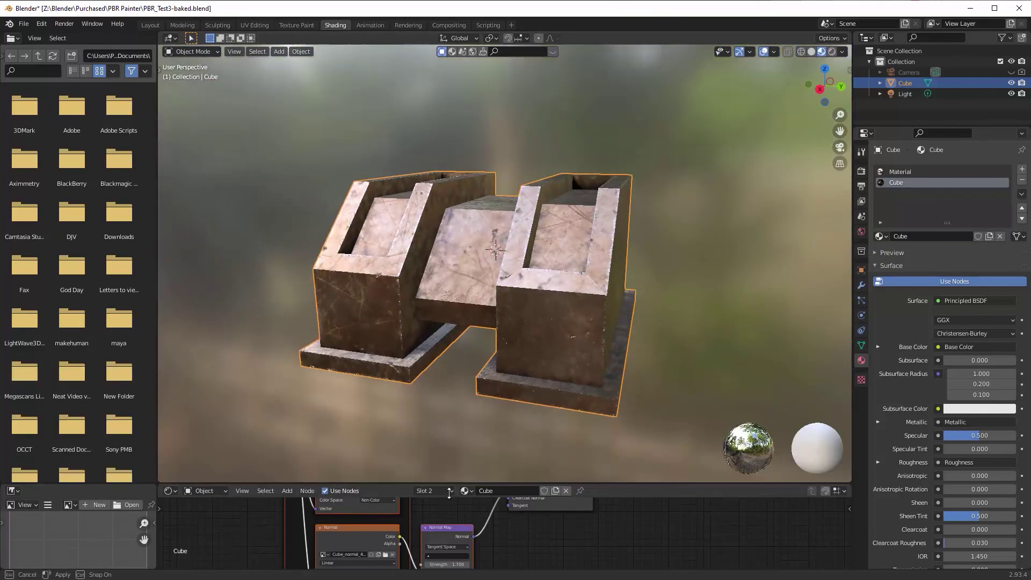
{"action": "middle_click_drag", "start_coordinate": [542, 376], "coordinate": [566, 382]}
{"action": "middle_click_drag", "start_coordinate": [571, 342], "coordinate": [562, 365]}
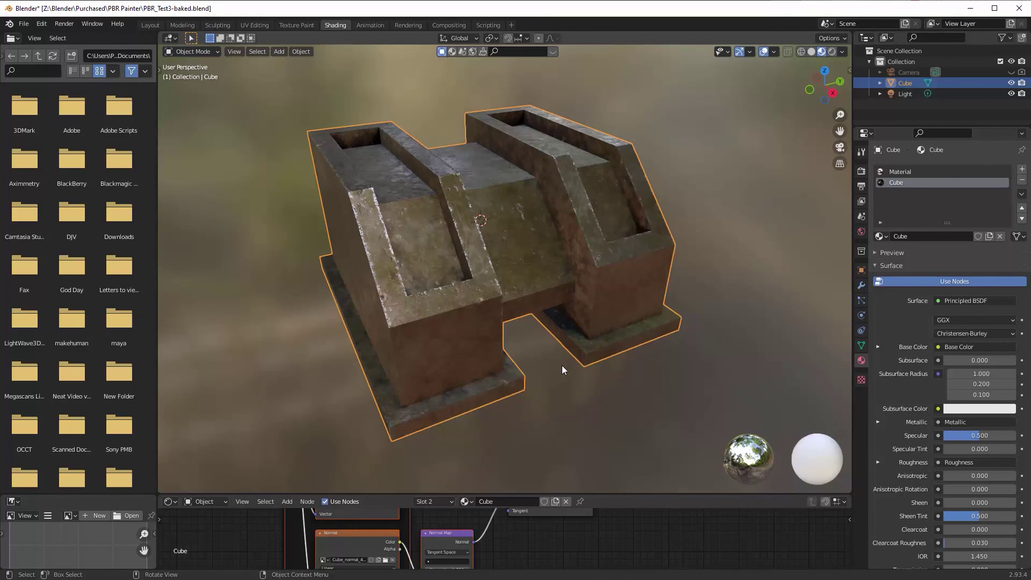
{"action": "mouse_move", "coordinate": [573, 300]}
{"action": "middle_mouse_down"}
{"action": "mouse_move", "coordinate": [556, 294]}
{"action": "mouse_move", "coordinate": [561, 285]}
{"action": "mouse_move", "coordinate": [556, 311]}
{"action": "mouse_move", "coordinate": [490, 320]}
{"action": "mouse_move", "coordinate": [492, 311]}
{"action": "middle_mouse_up"}
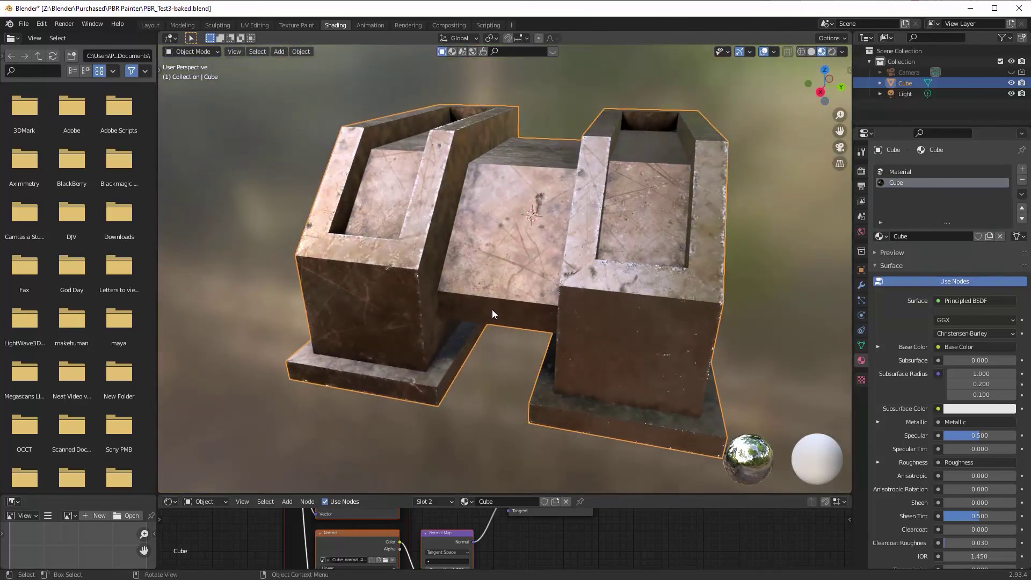